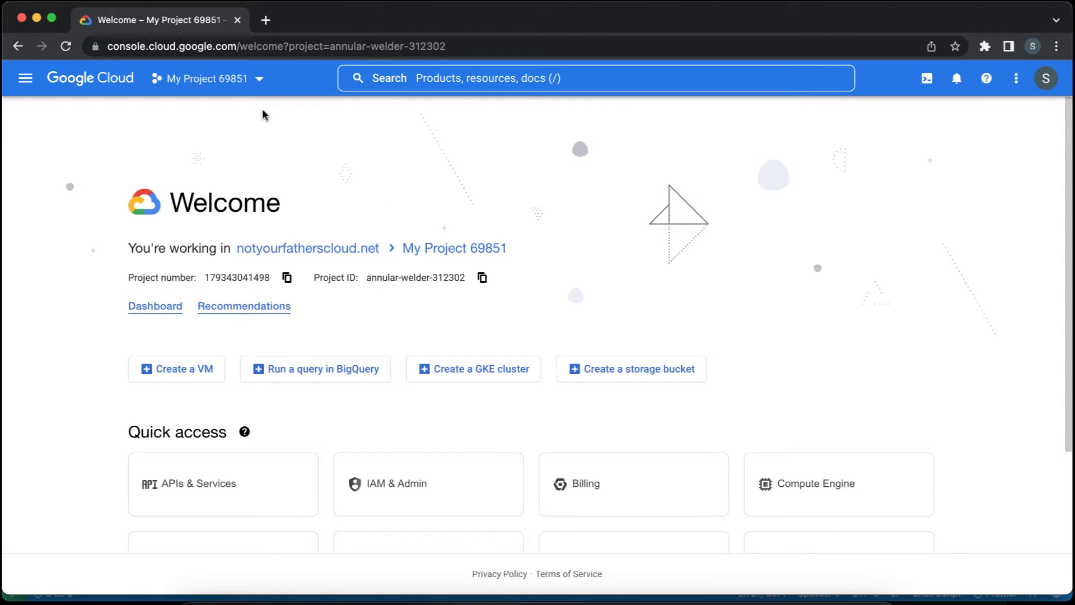
Create a new project named cloud-armor-demo under the notyourfatherscloud.net organization.
left_click(257, 79)
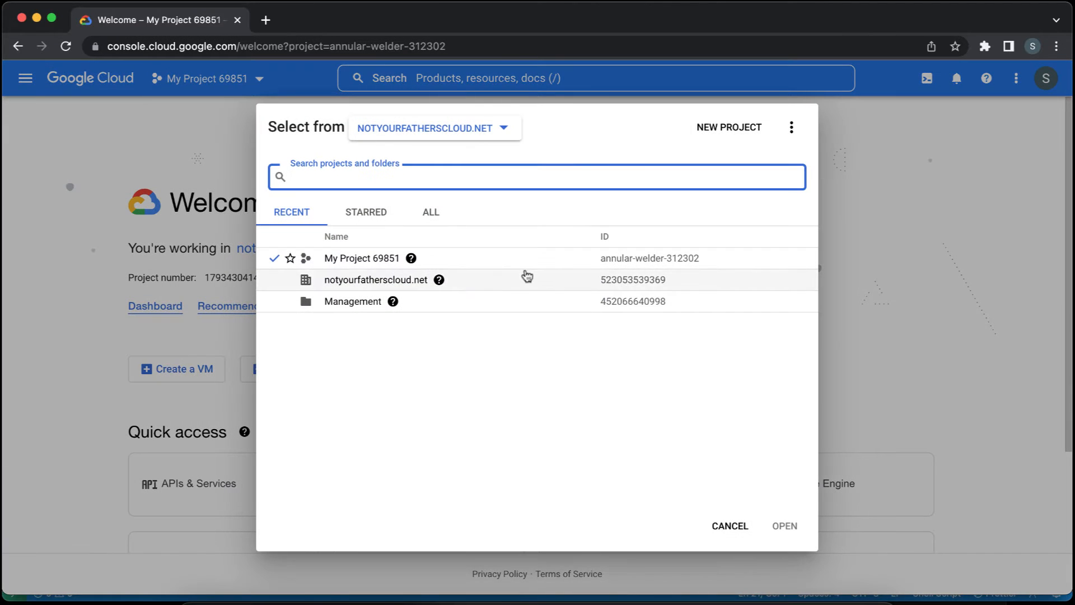
left_click(715, 139)
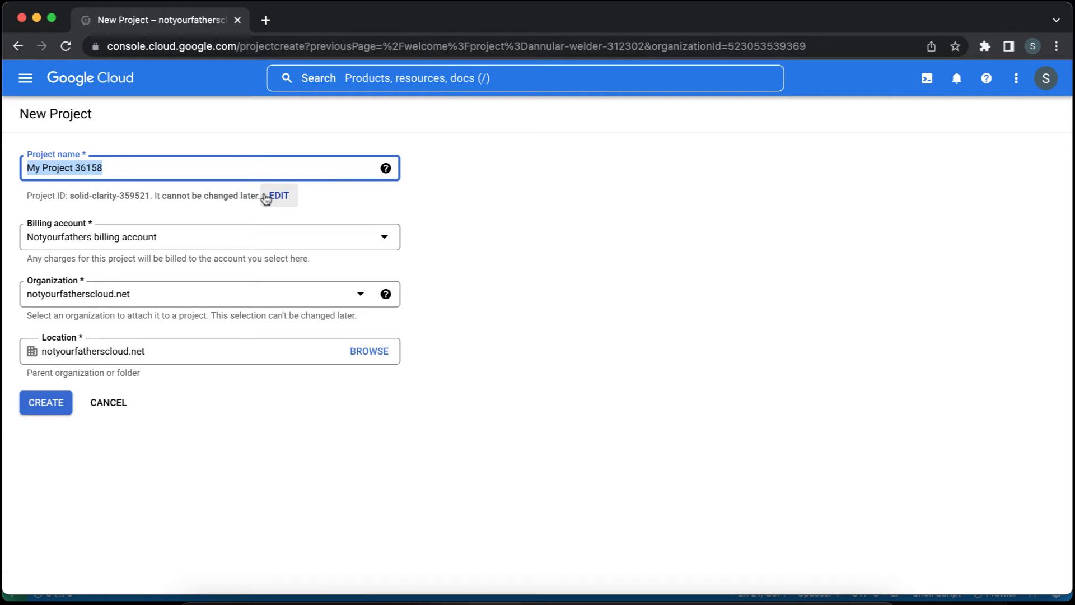
type("cloud-ar")
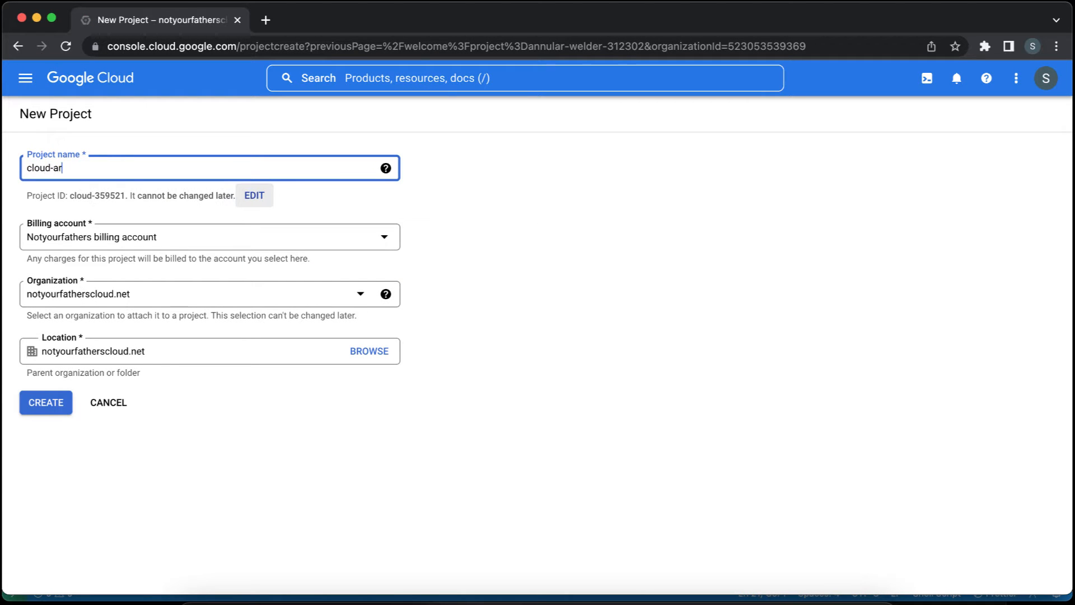
type("mor-demo")
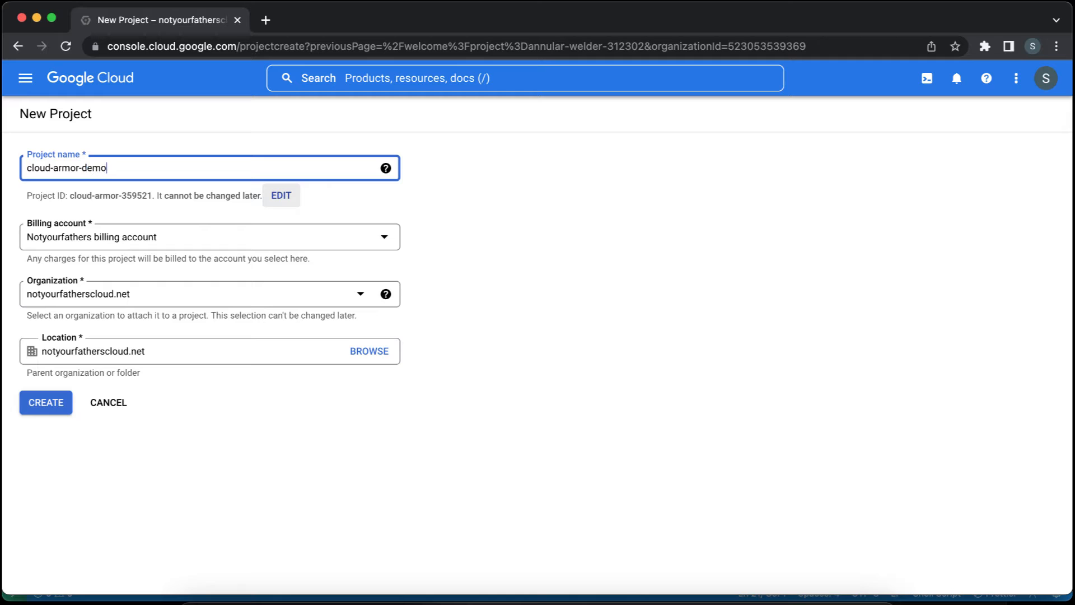
left_click(54, 406)
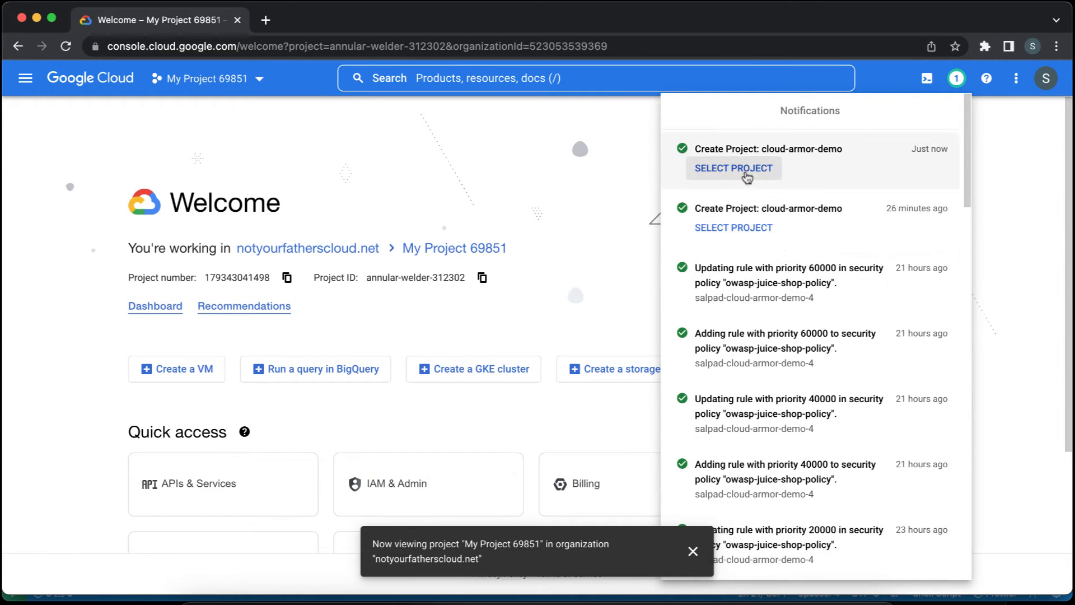
Switch to the newly created cloud-armor-demo project and open its dashboard.
left_click(745, 175)
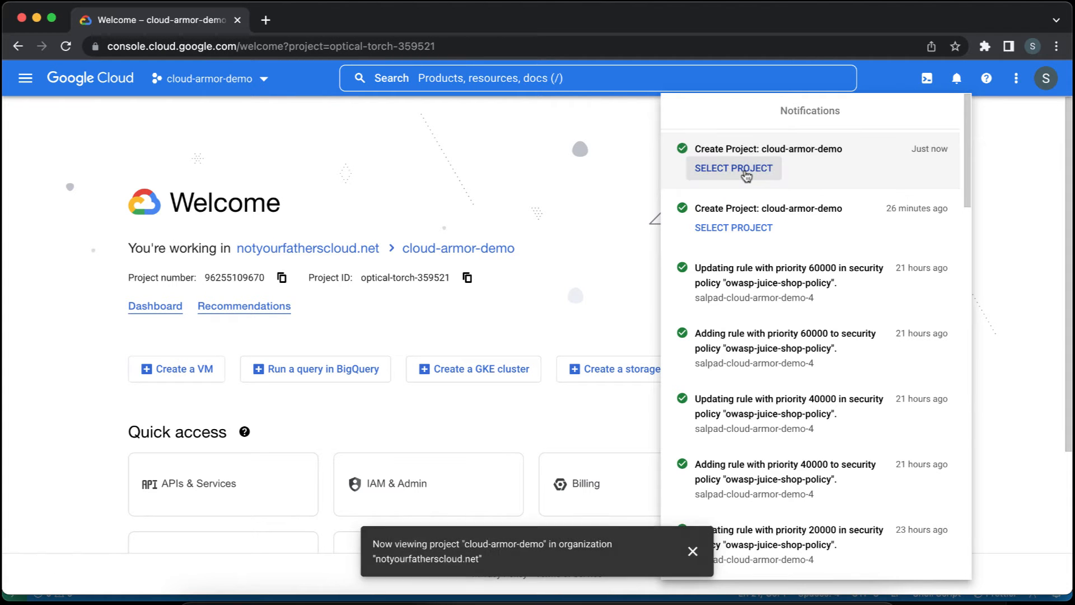
left_click(492, 310)
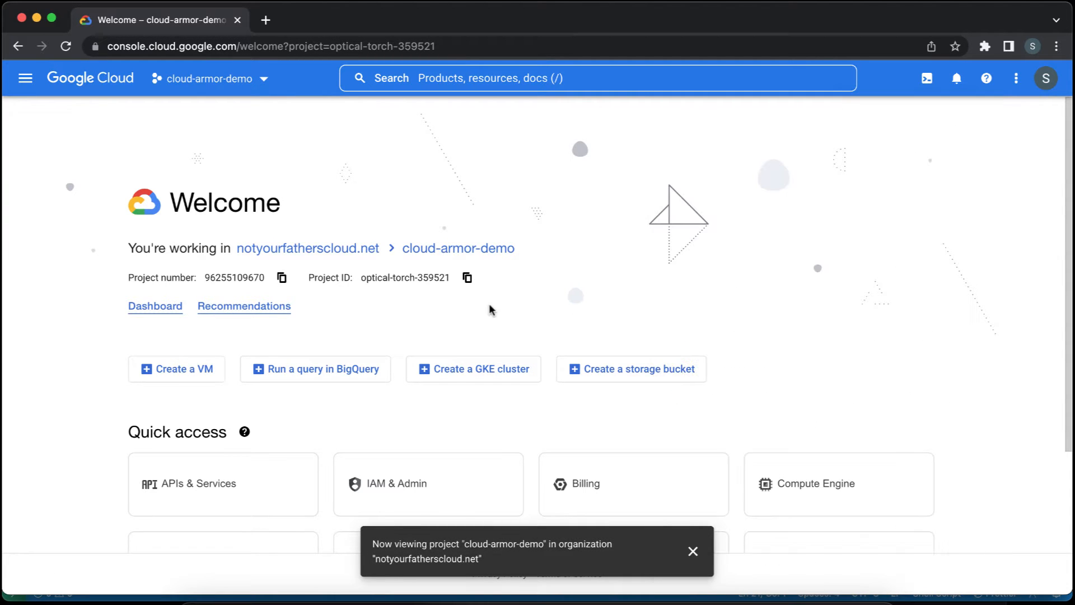
left_click(175, 308)
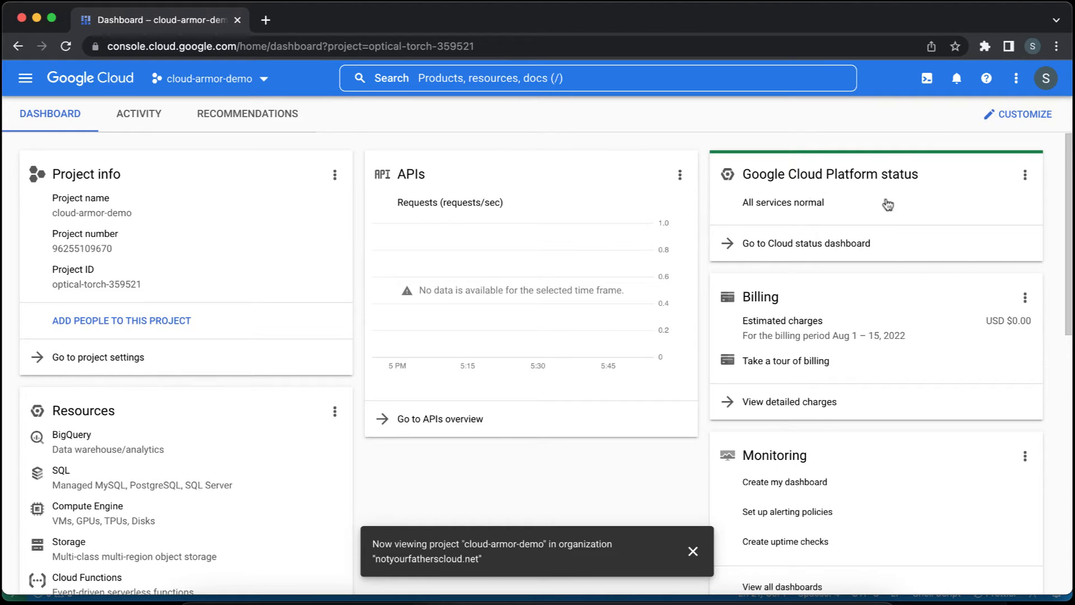
Start a Cloud Shell session for the project and close its terminal again.
left_click(926, 81)
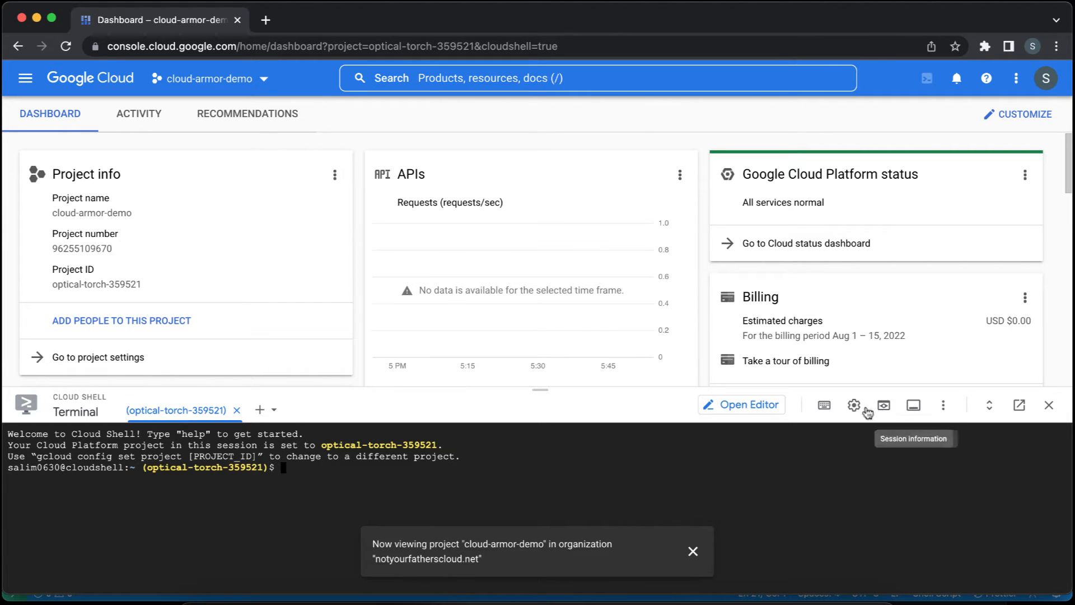
left_click(1049, 406)
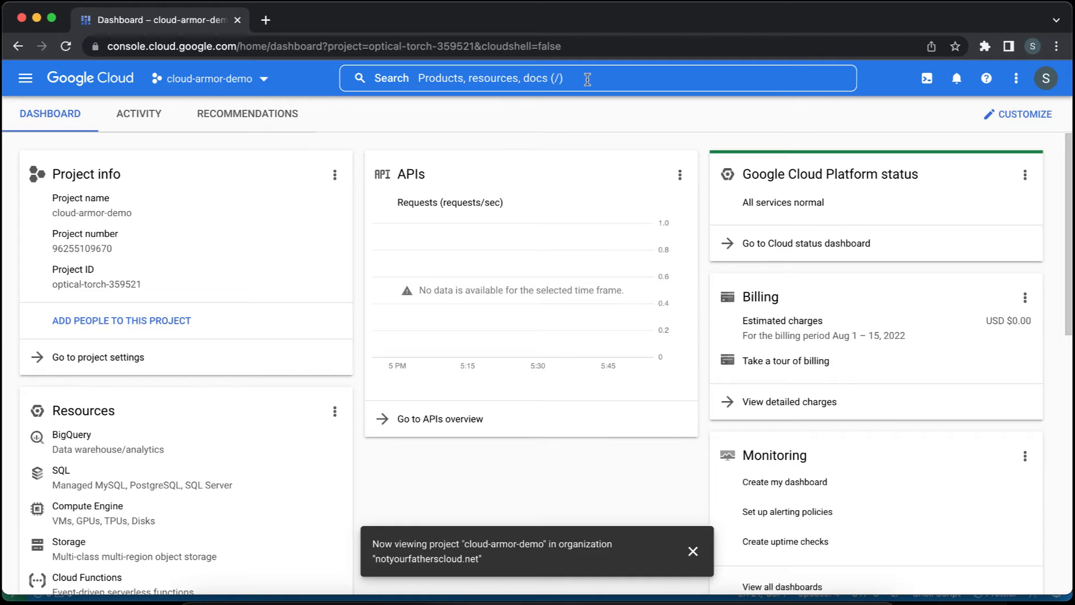
Enable the Compute Engine API for the project and dismiss the project notification.
left_click(25, 78)
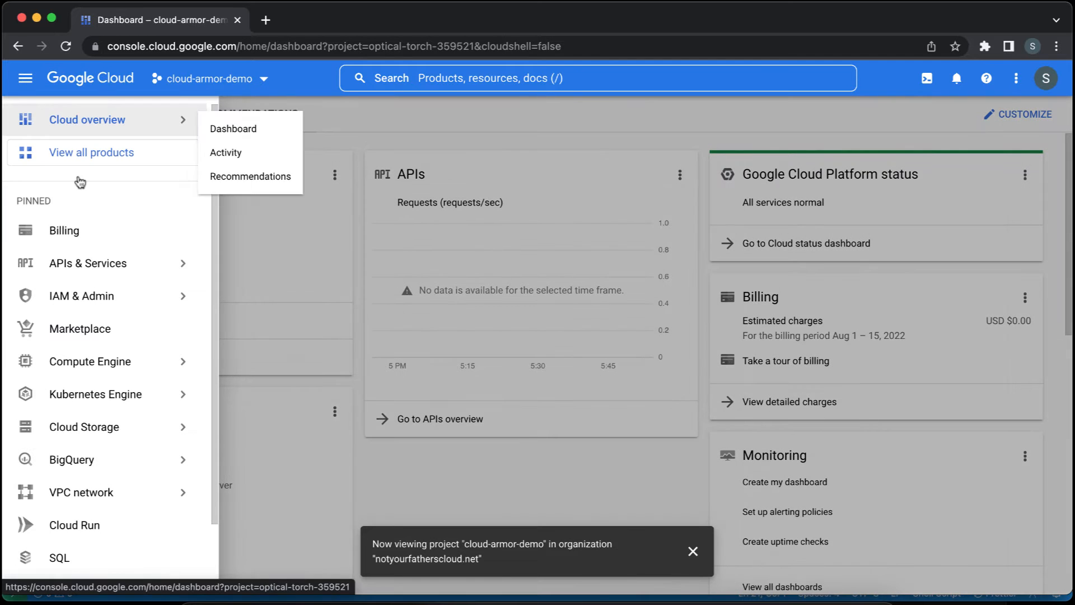
left_click(116, 365)
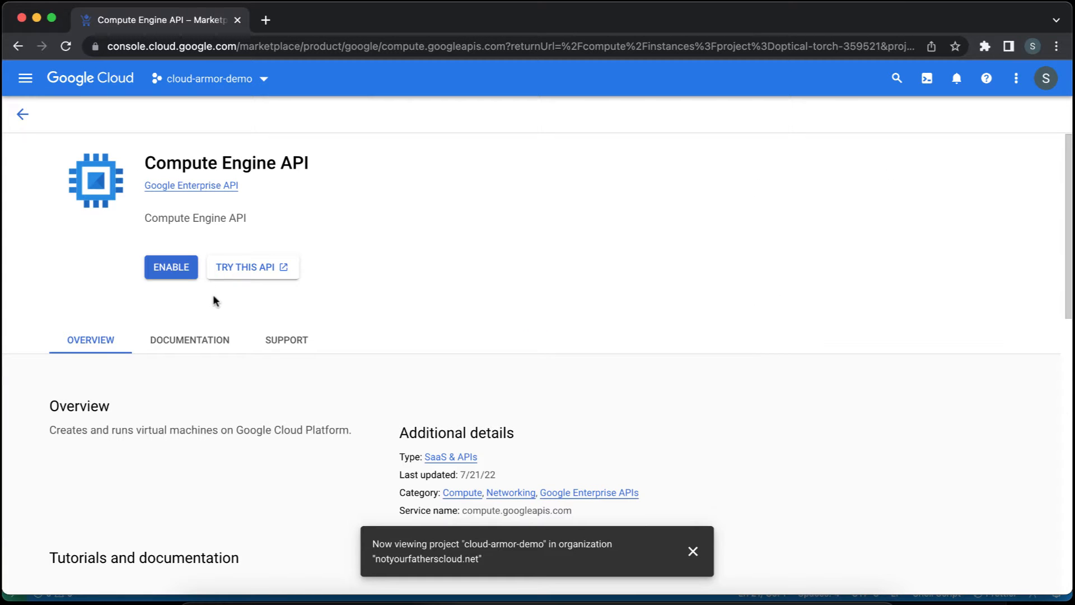
left_click(171, 267)
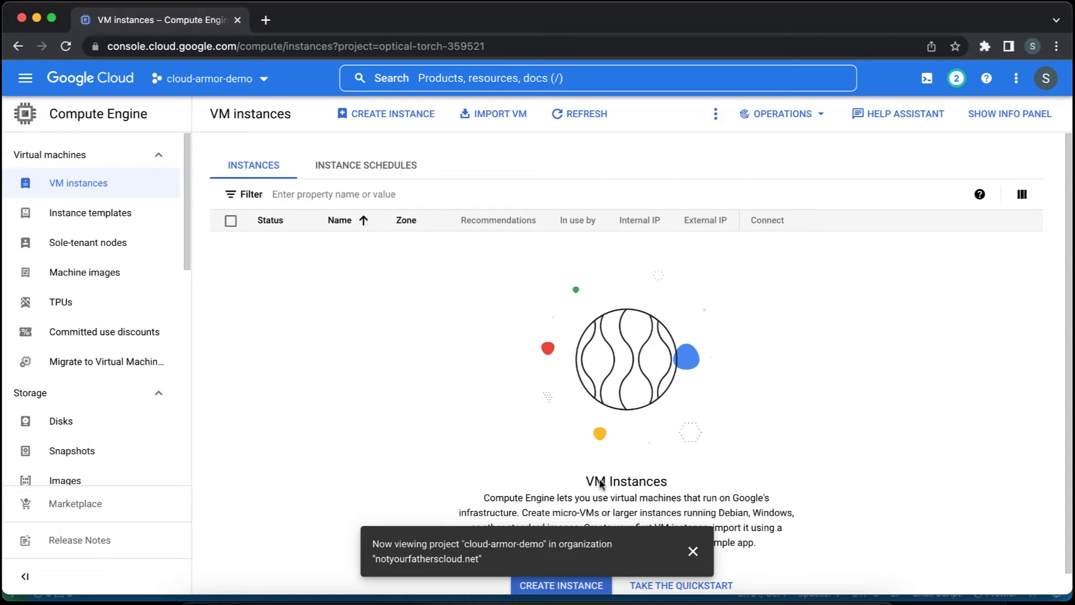
left_click(693, 551)
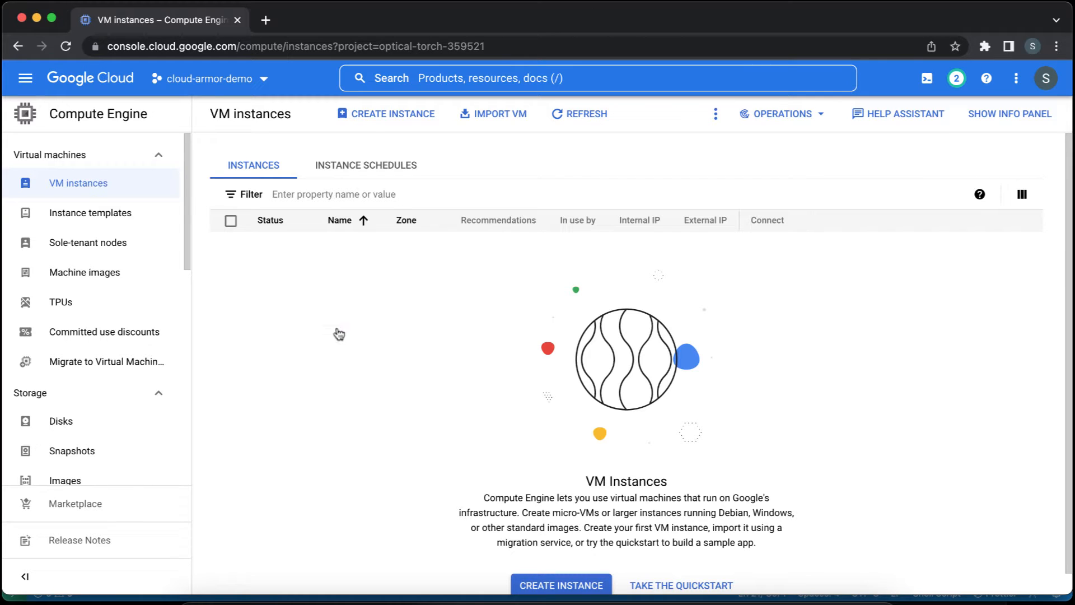
Start creating a VM instance named owasp-juice-shop-app, keeping the default region us-central1 (Iowa) and zone us-central1-a.
left_click(377, 120)
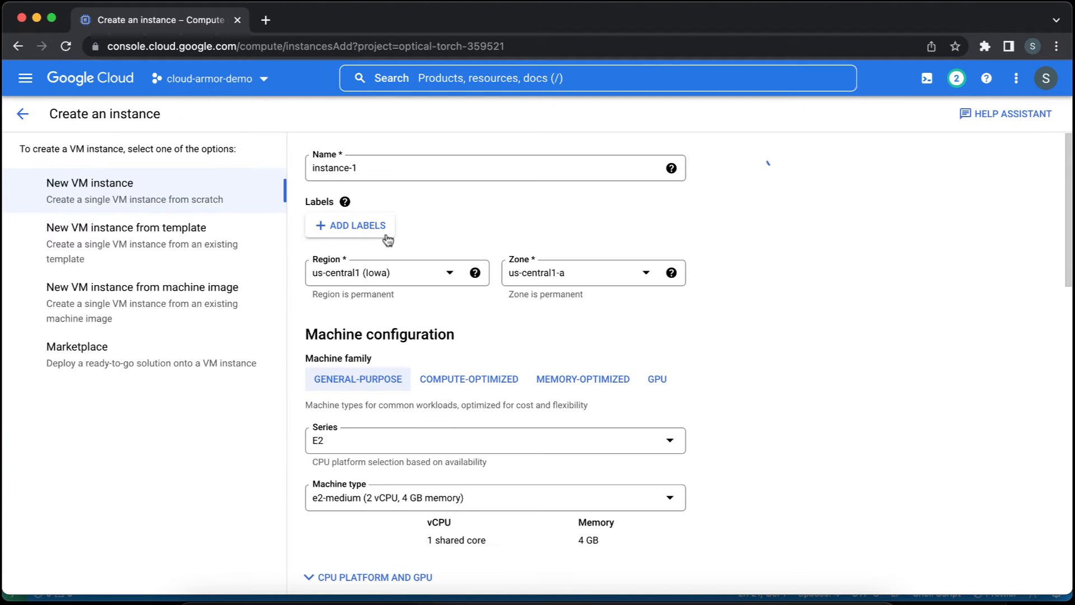
triple_click(411, 169)
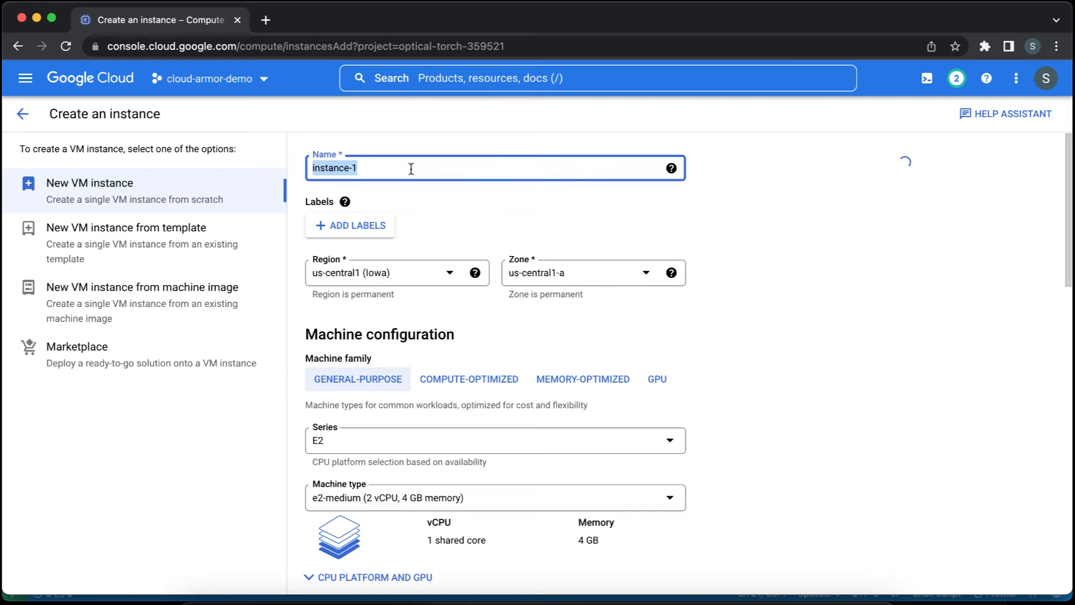
type("owas")
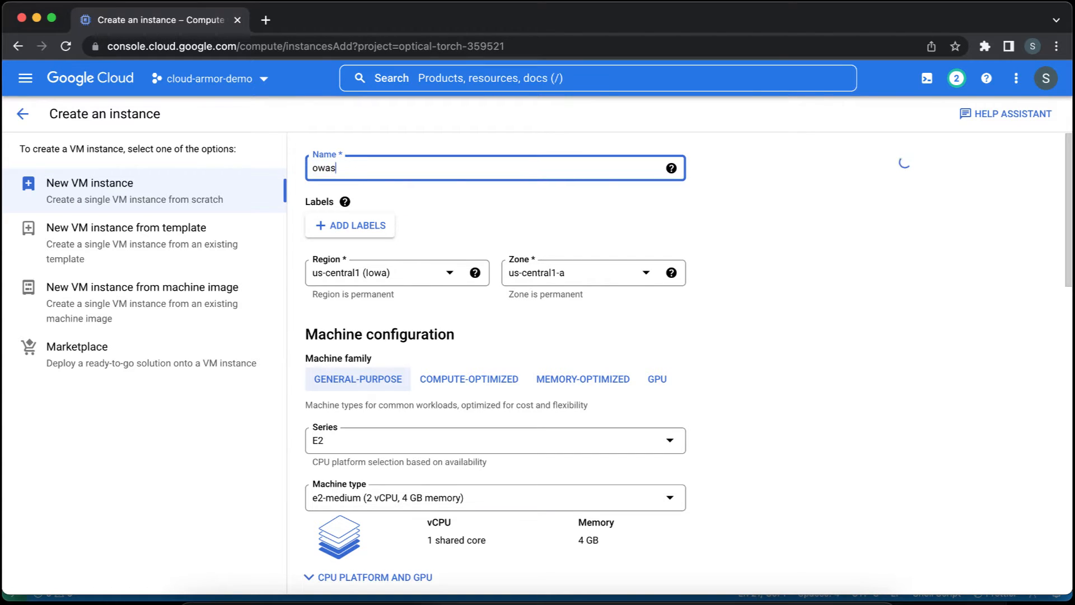
type("p-jui")
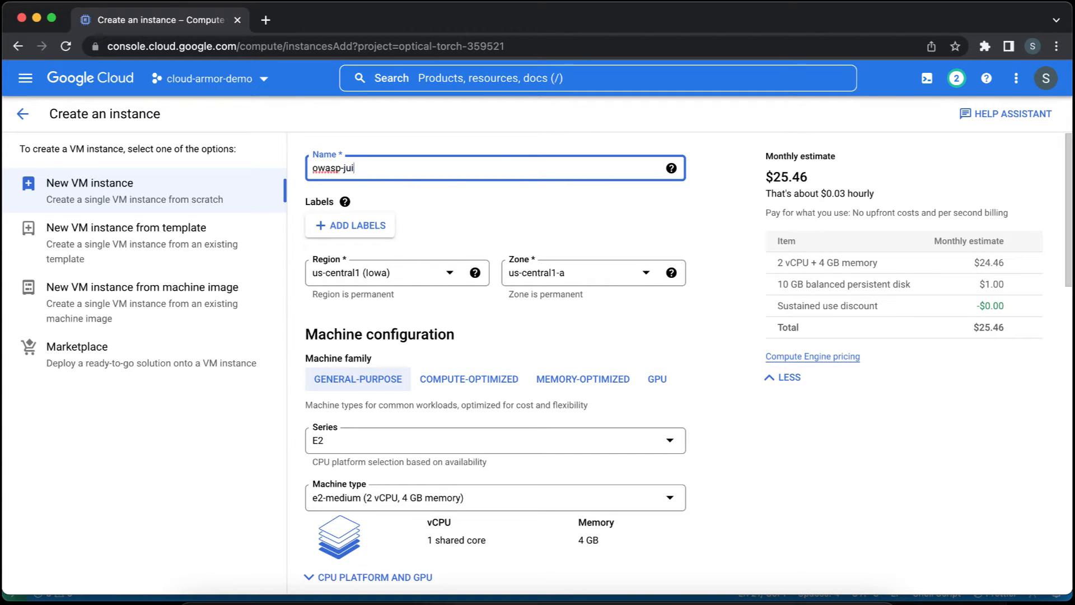
type("ce-shop-app")
key("Tab")
key("Tab")
key("Tab")
key("Tab")
key("Tab")
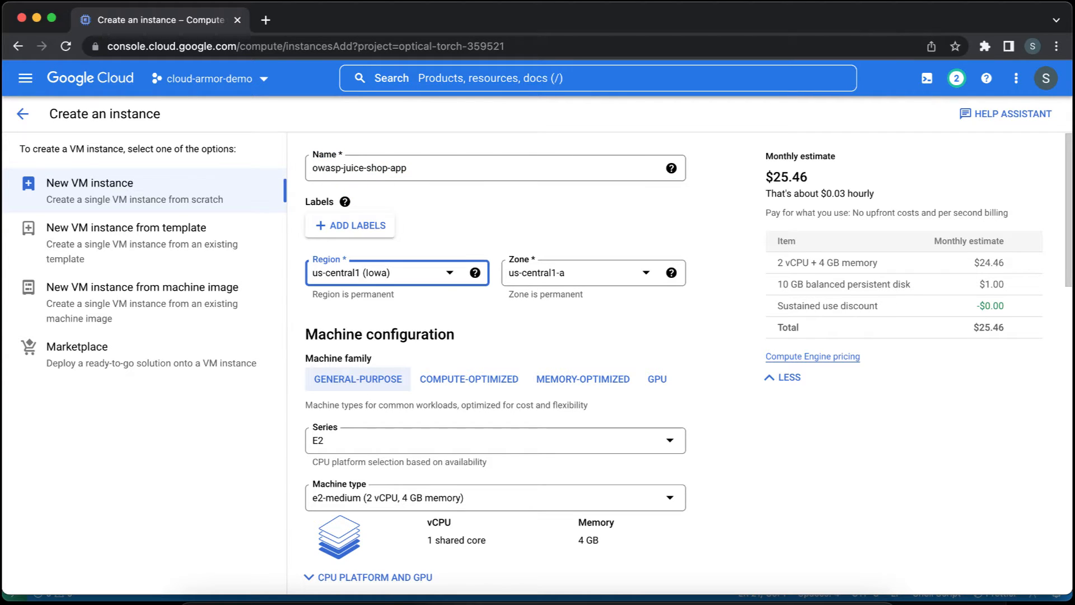
key("Tab")
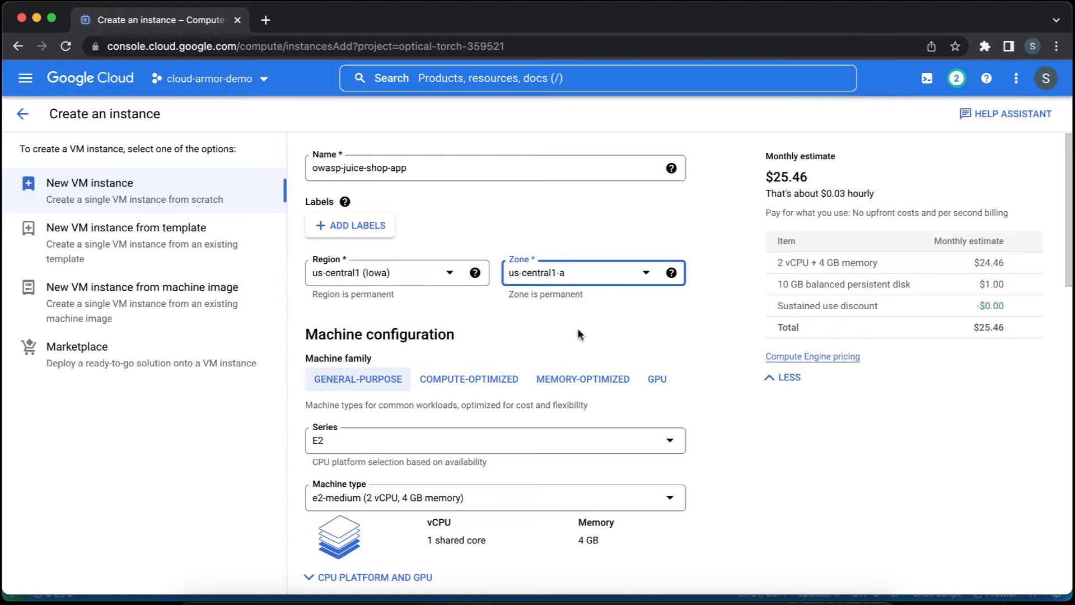
Set the VM's machine type to e2-micro (2 vCPU, 1 GB memory).
scroll(715, 336, "down", 2)
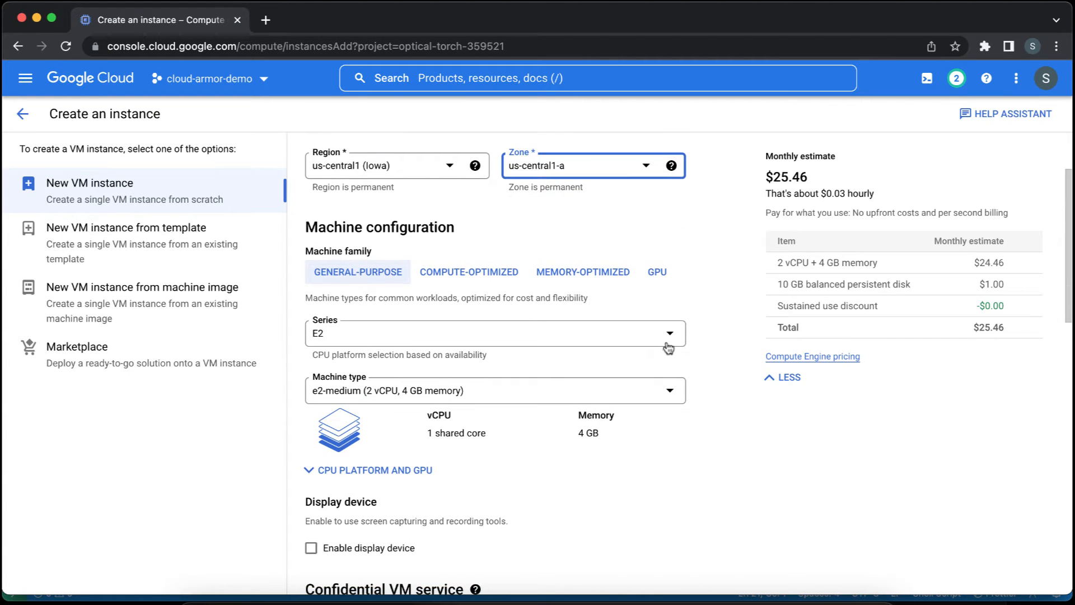
left_click(674, 393)
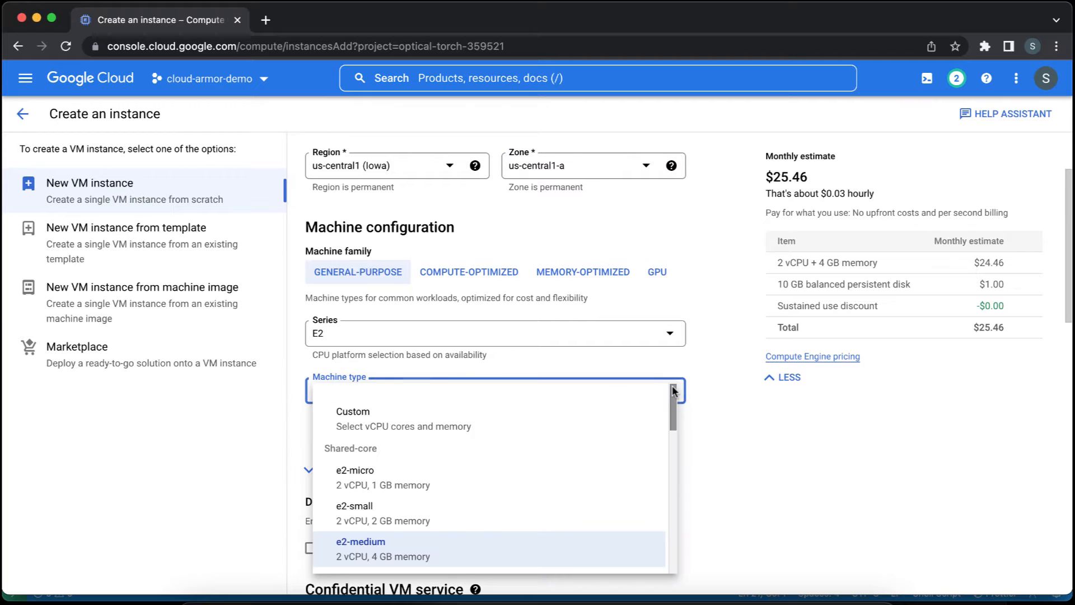
left_click(586, 467)
left_click(710, 426)
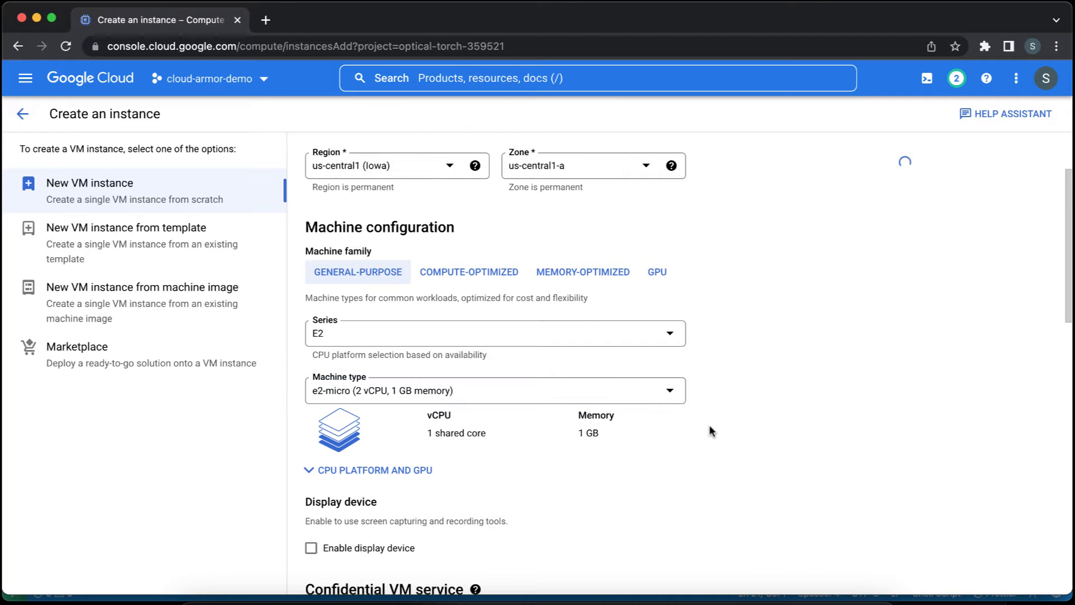
Configure the VM to deploy the container image bkimminich/juice-shop with the default container options.
scroll(710, 427, "down", 1)
scroll(709, 425, "down", 3)
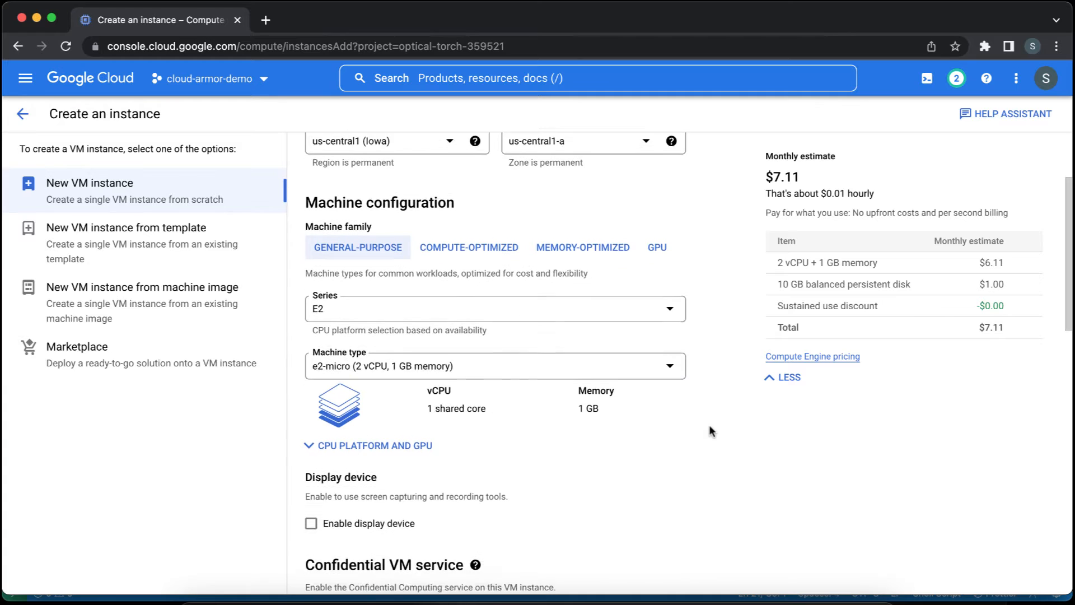
scroll(708, 425, "down", 5)
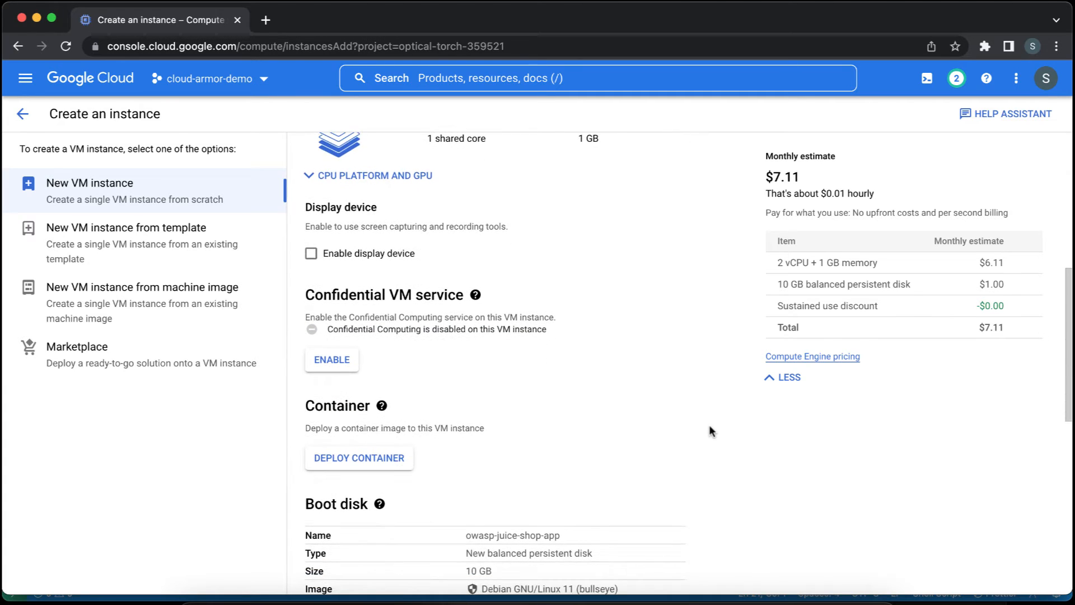
left_click(383, 352)
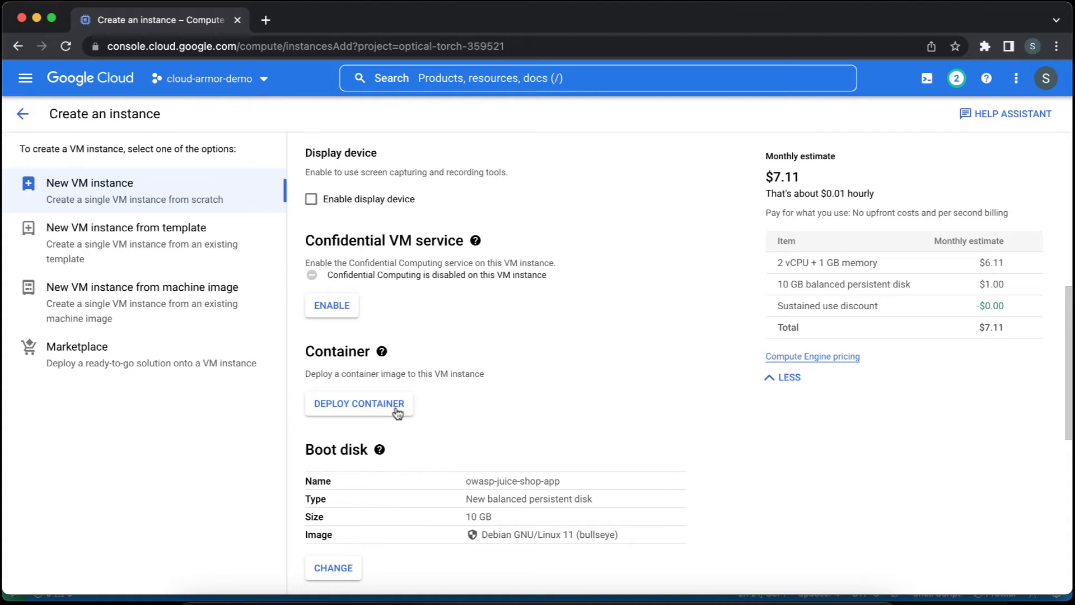
left_click(395, 404)
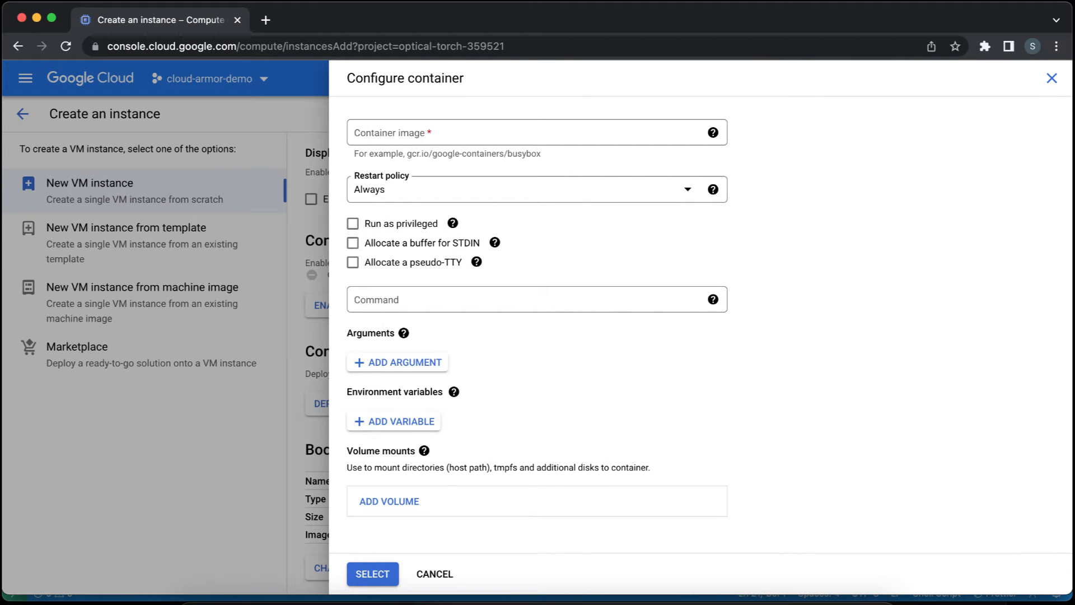
key("super+Tab")
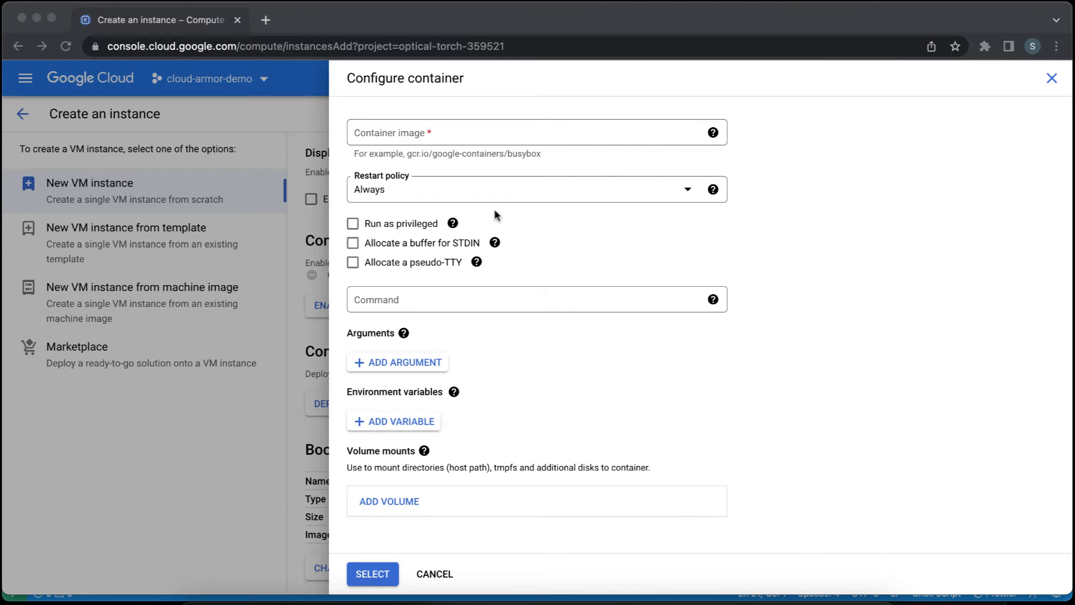
left_click(523, 135)
type("bkimminich/juice-shop")
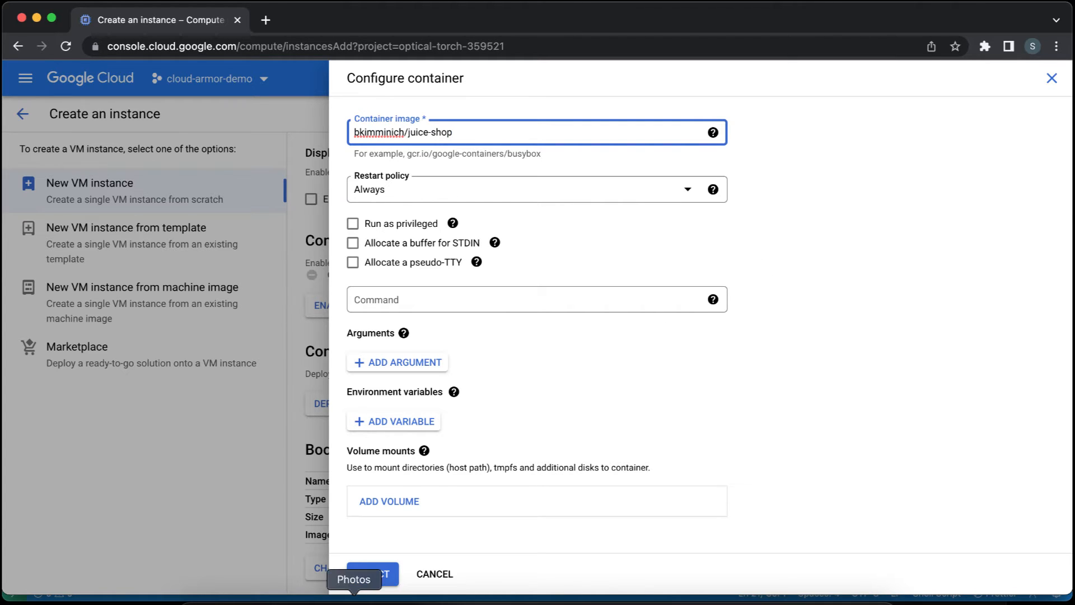
left_click(374, 575)
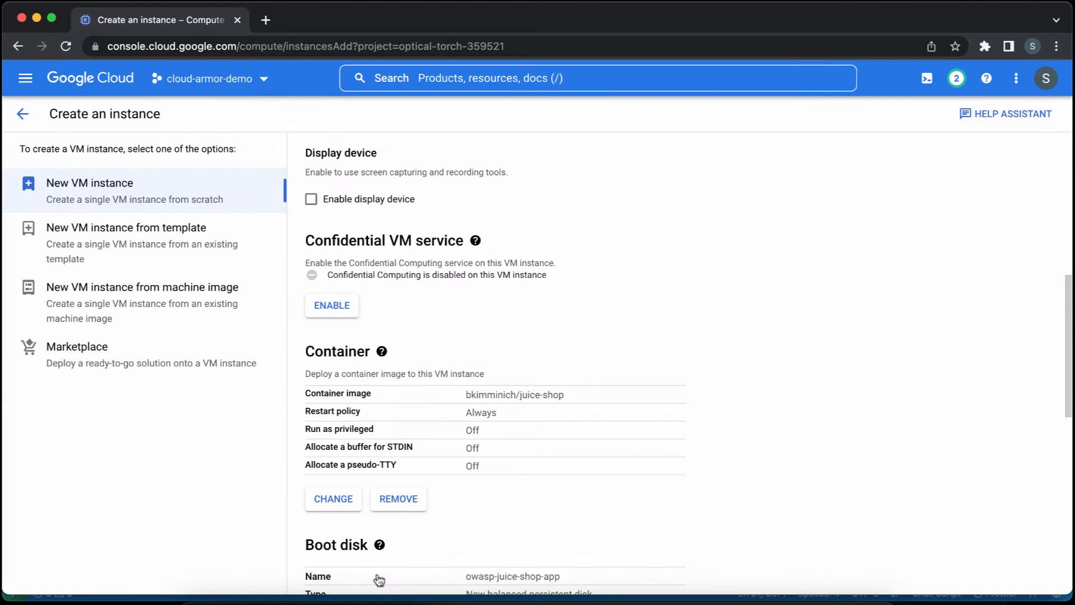
Create the VM instance with the default service account, access scopes and firewall settings.
scroll(633, 404, "down", 2)
scroll(634, 411, "down", 6)
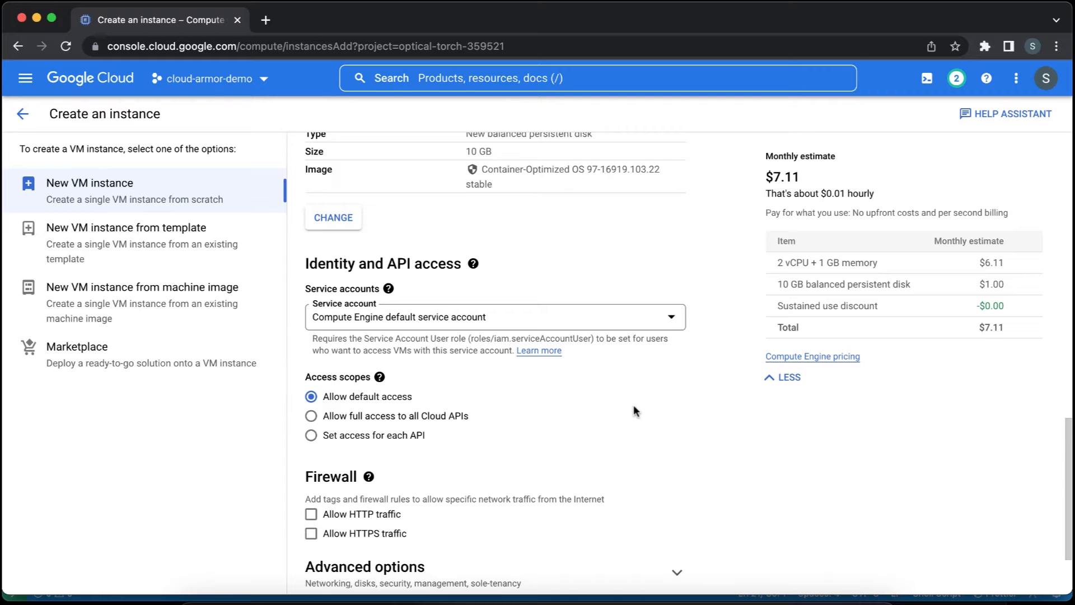
scroll(633, 410, "down", 2)
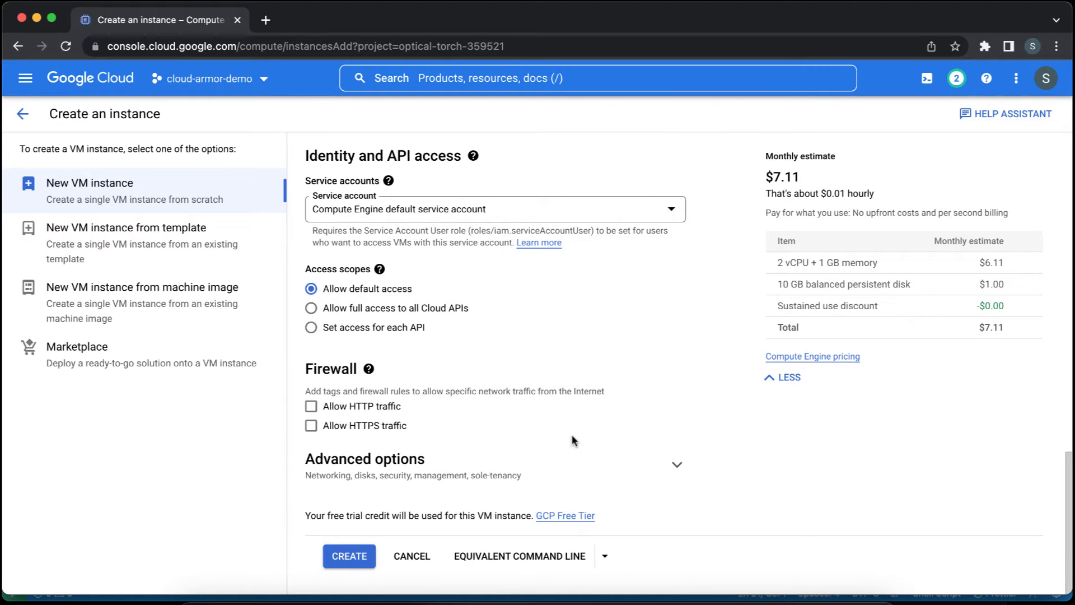
left_click(351, 556)
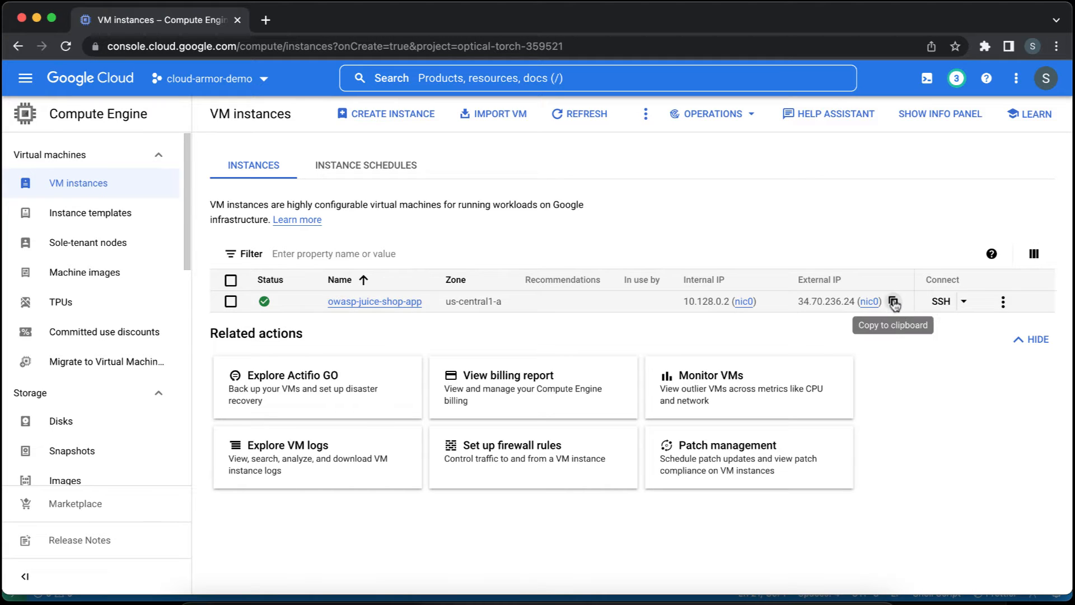
left_click(892, 302)
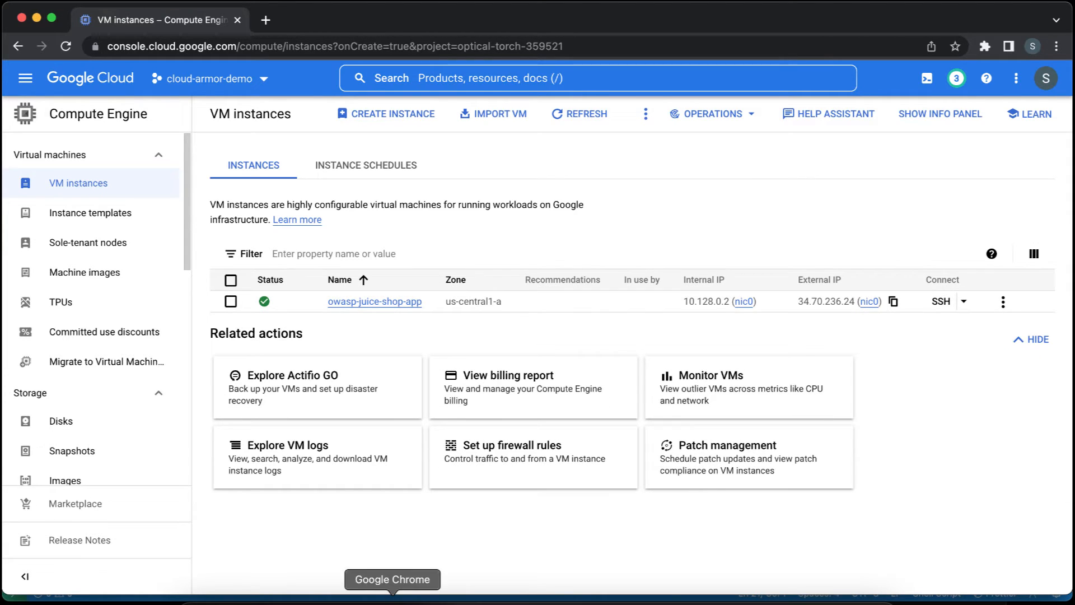
left_click(267, 22)
type("http")
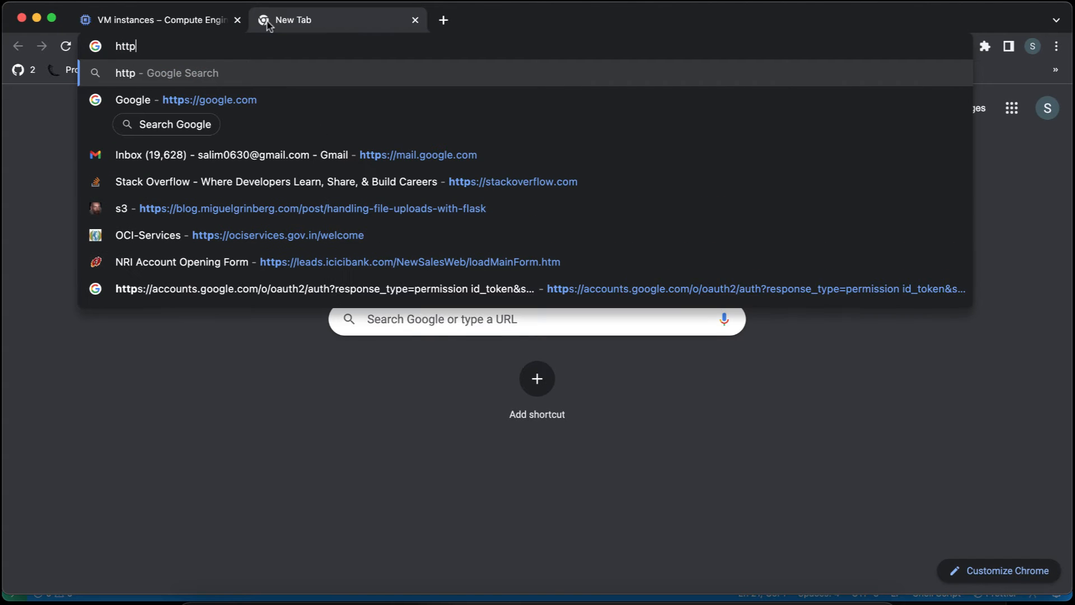
type("://34.70.236.24")
key("Return")
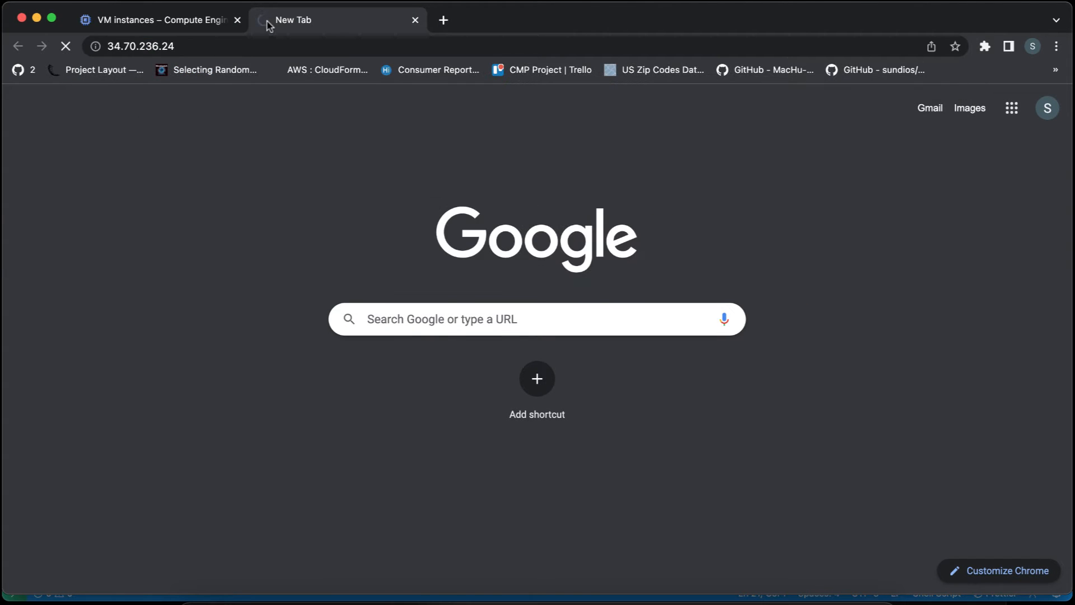
Add port 3000 to the VM's address and load 34.70.236.24:3000.
left_click(192, 25)
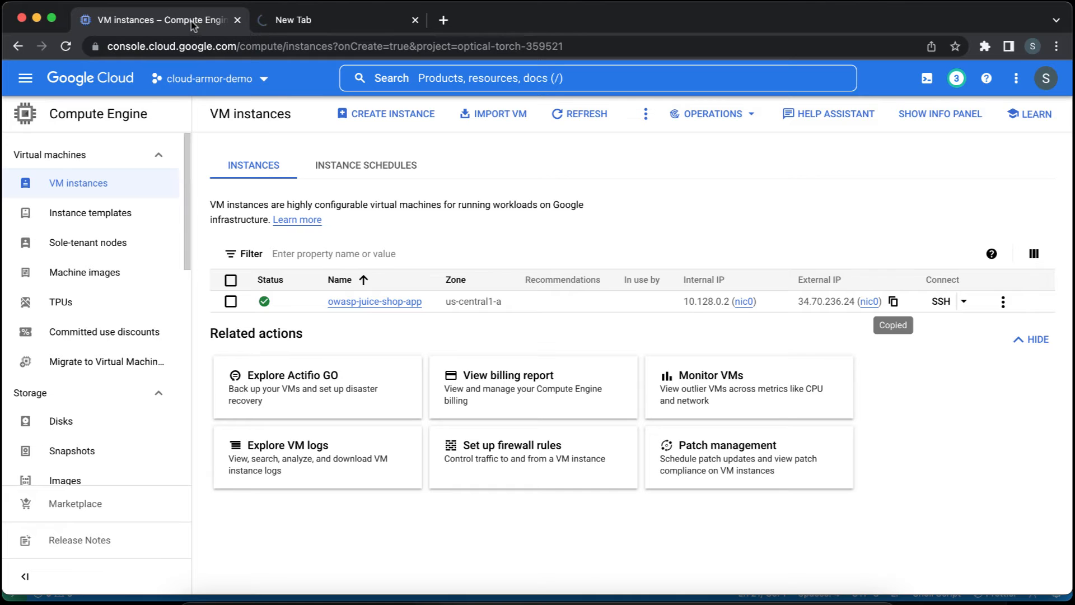
left_click(301, 25)
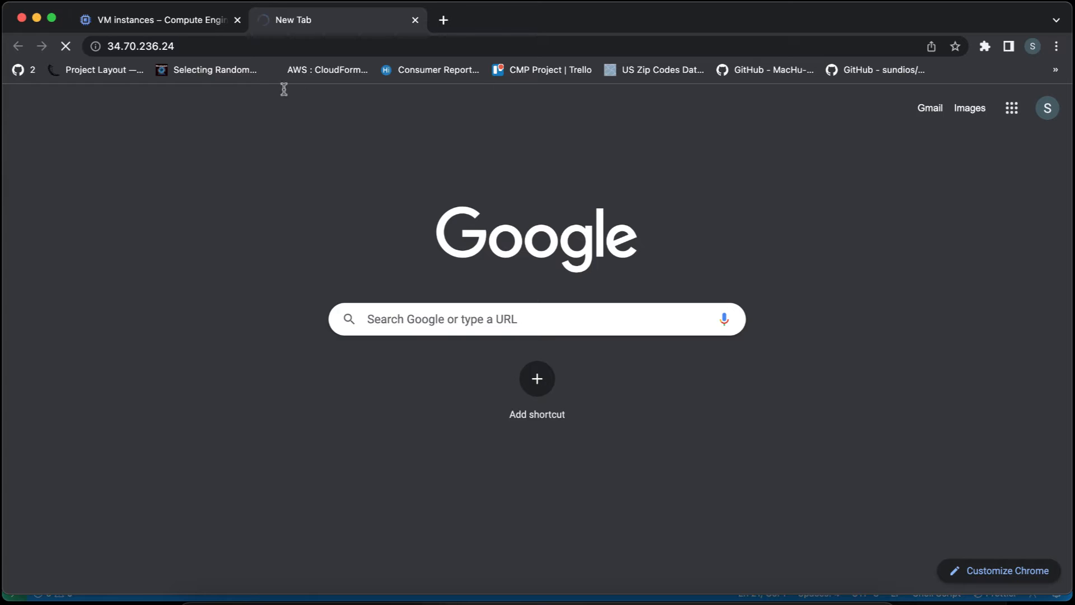
left_click(201, 46)
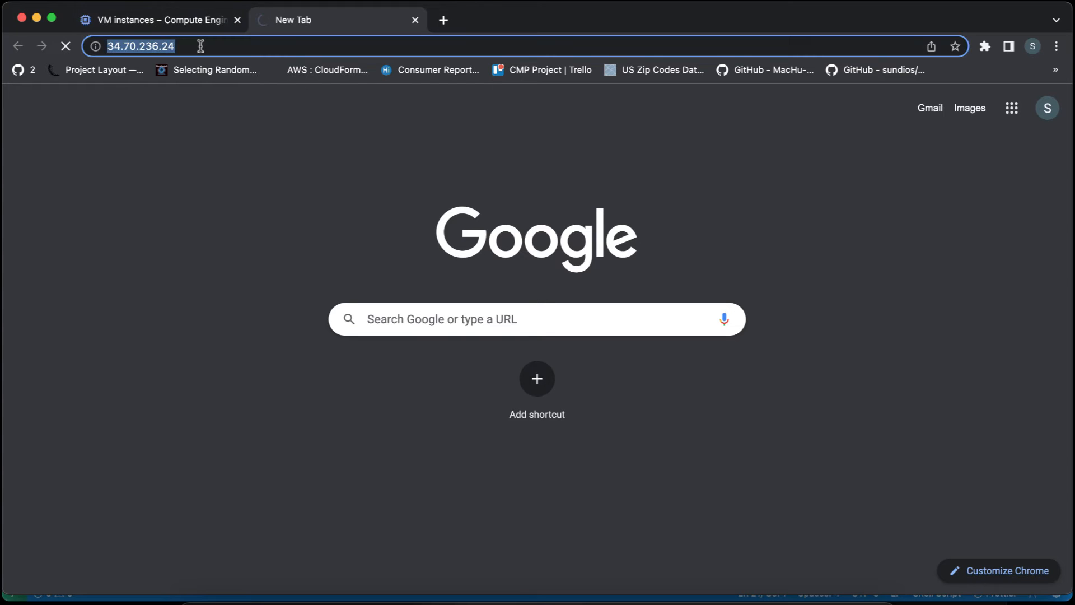
left_click(200, 45)
type(":3000")
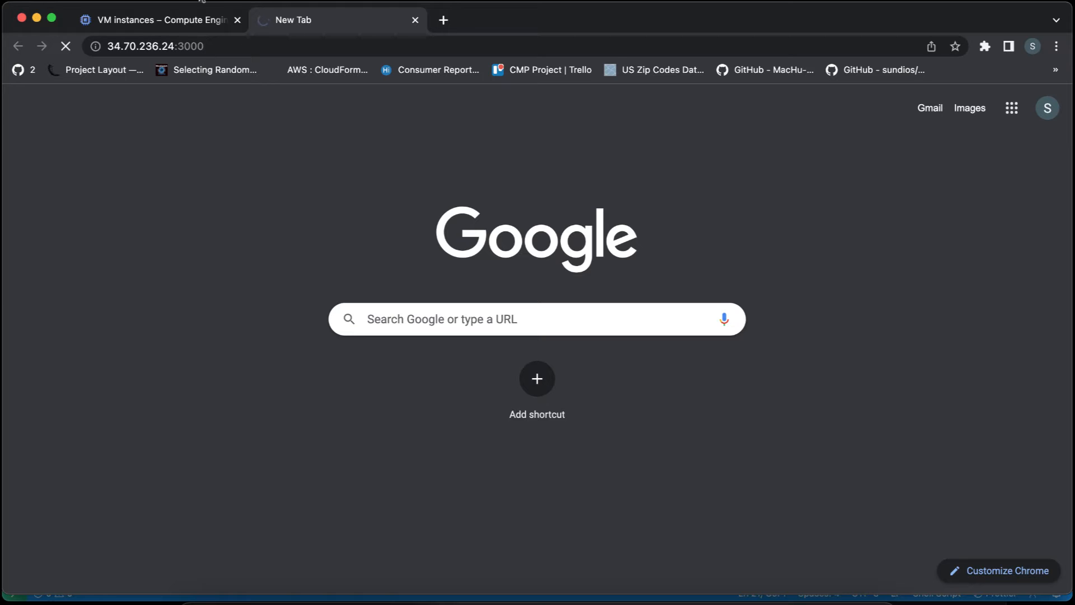
Return to the cloud console and open the VPC network's Firewall page.
left_click(191, 18)
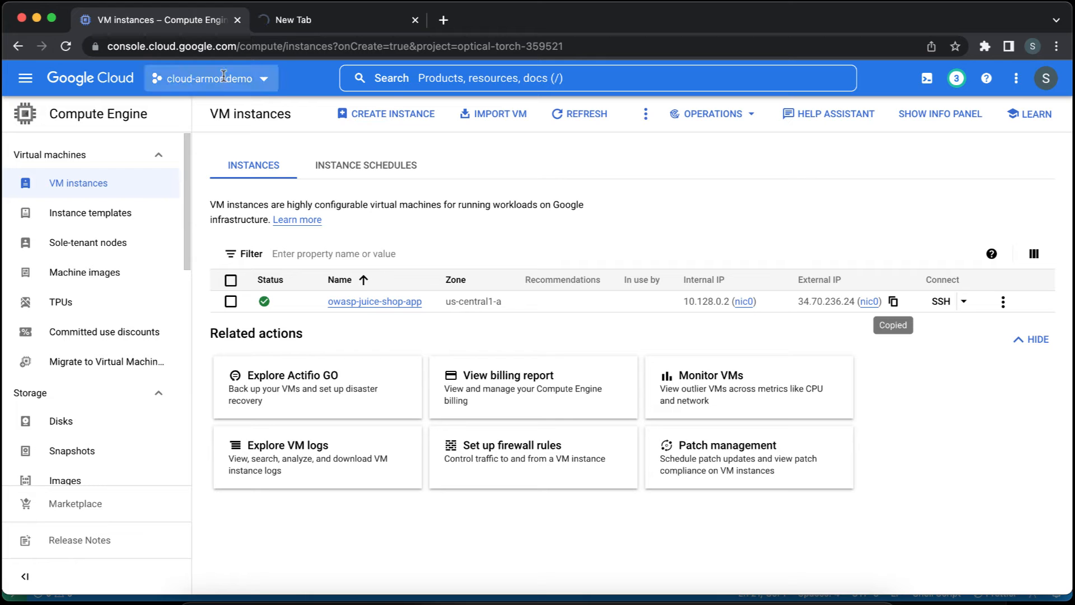
left_click(484, 77)
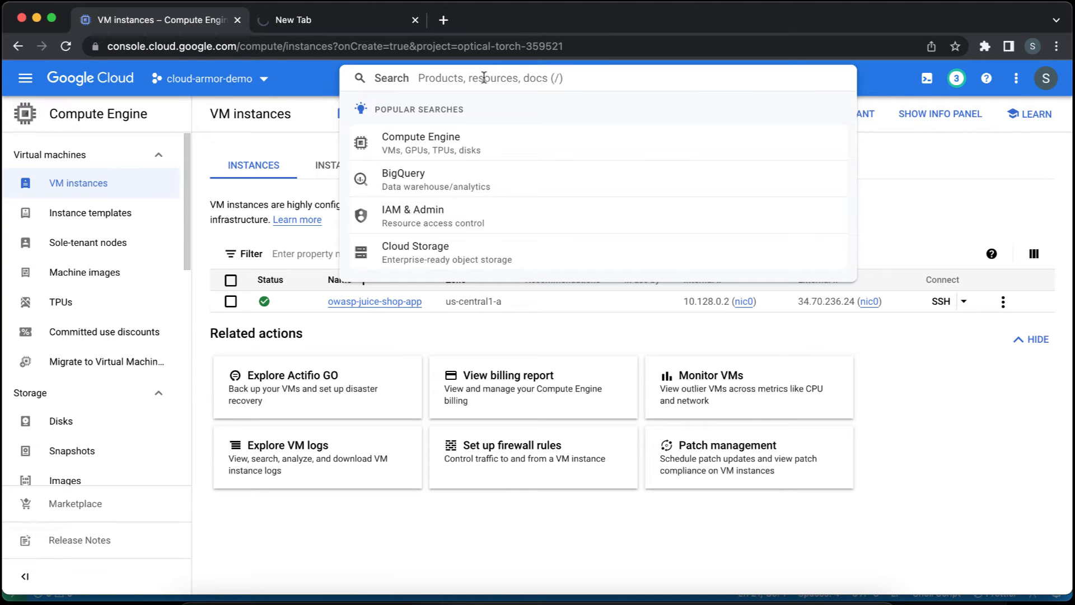
type("fire")
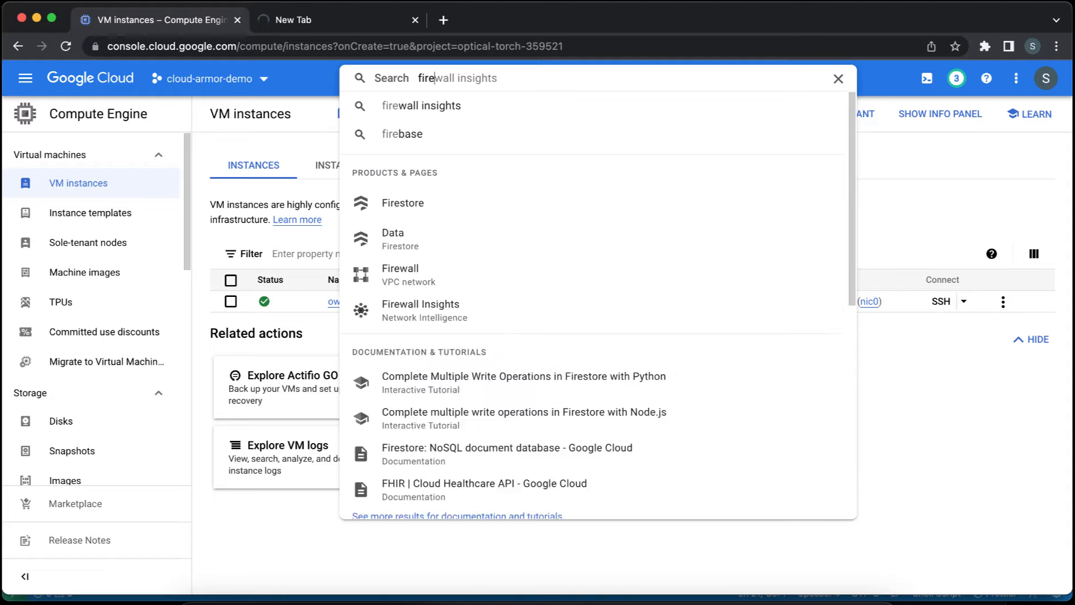
type("w")
left_click(460, 210)
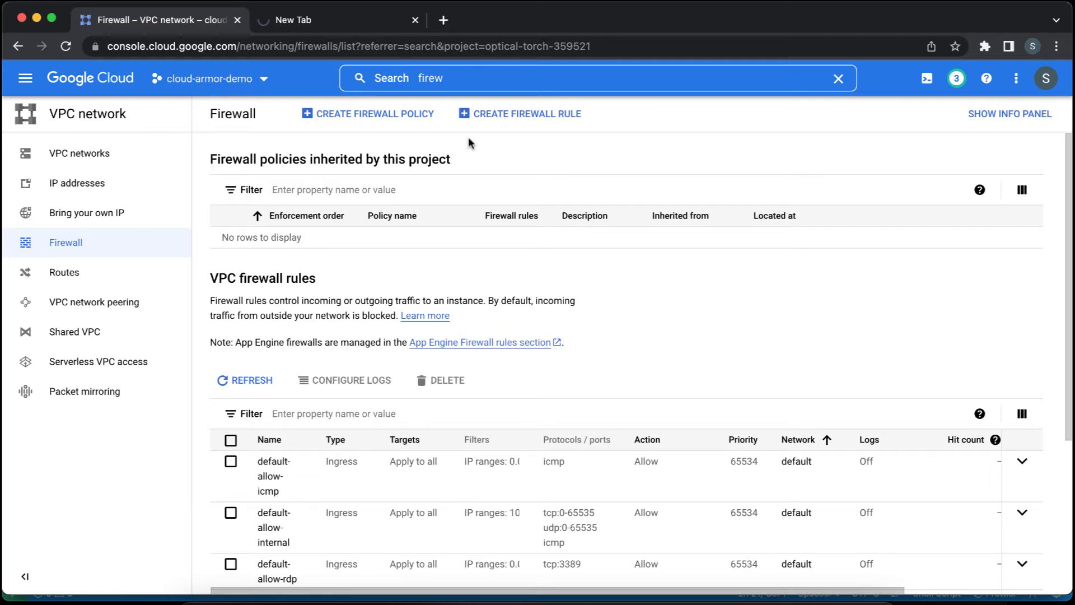
Start a new firewall rule and name it allow-traffic-on-port-3000.
left_click(493, 118)
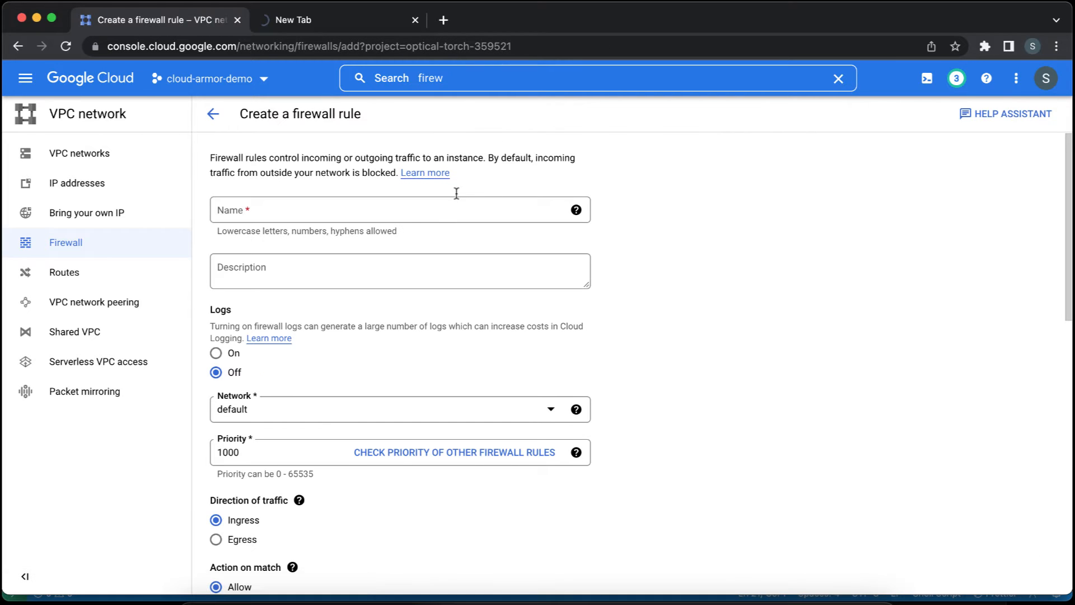
left_click(422, 211)
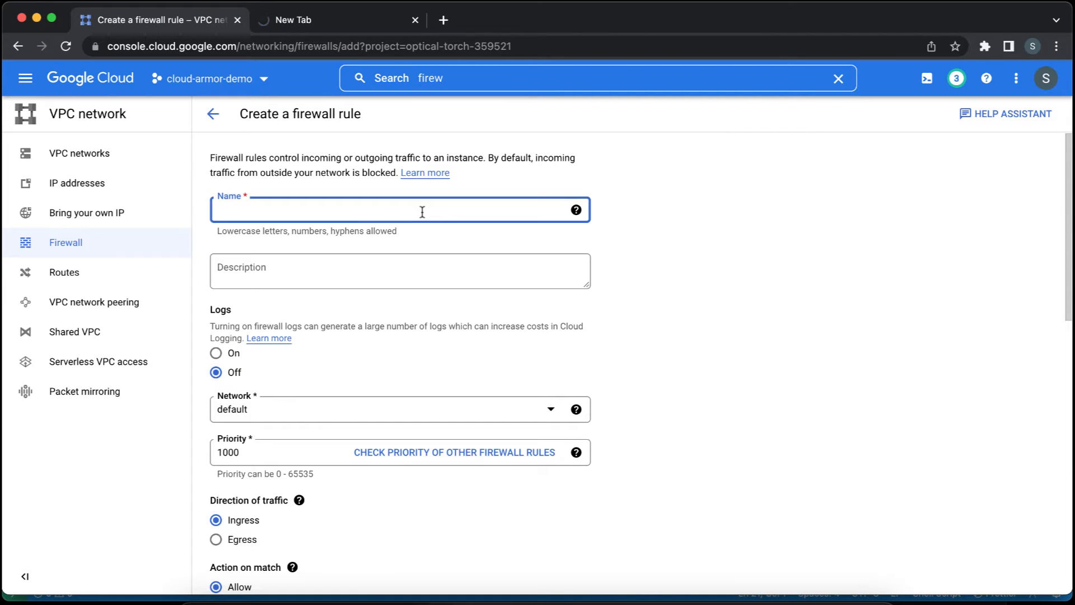
type("allow-traffic-on-port")
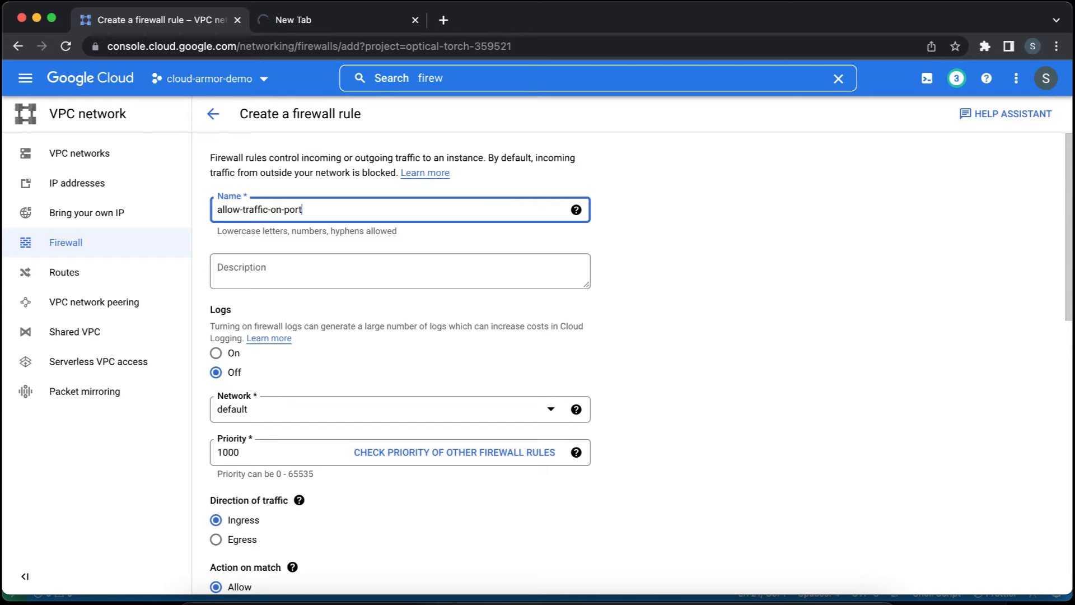
type("-3000")
key("Tab")
key("Tab")
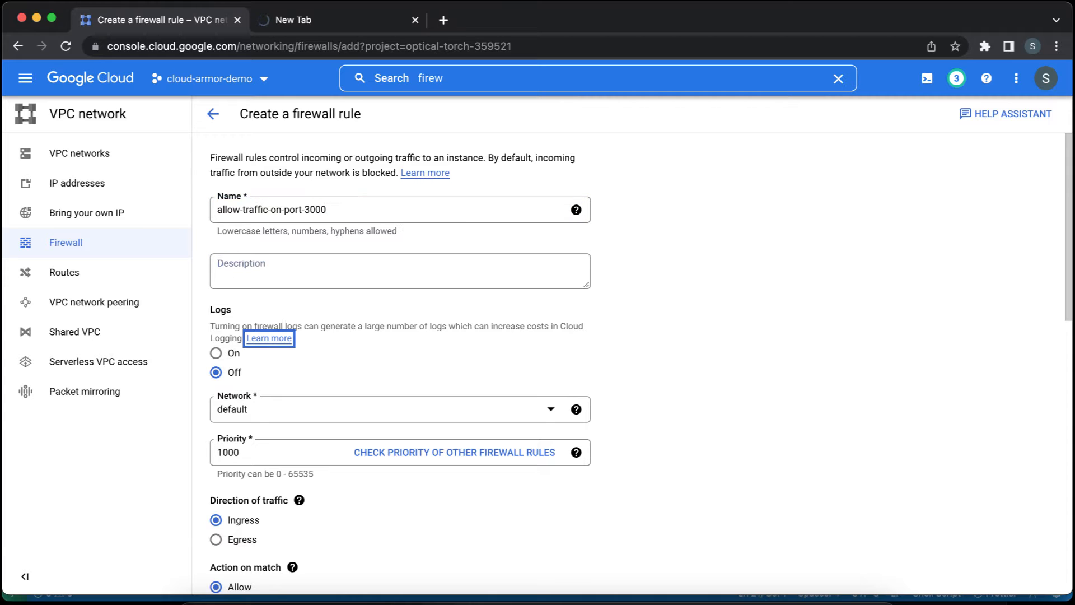
Set the firewall rule's targets to all instances in the network.
scroll(431, 347, "down", 5)
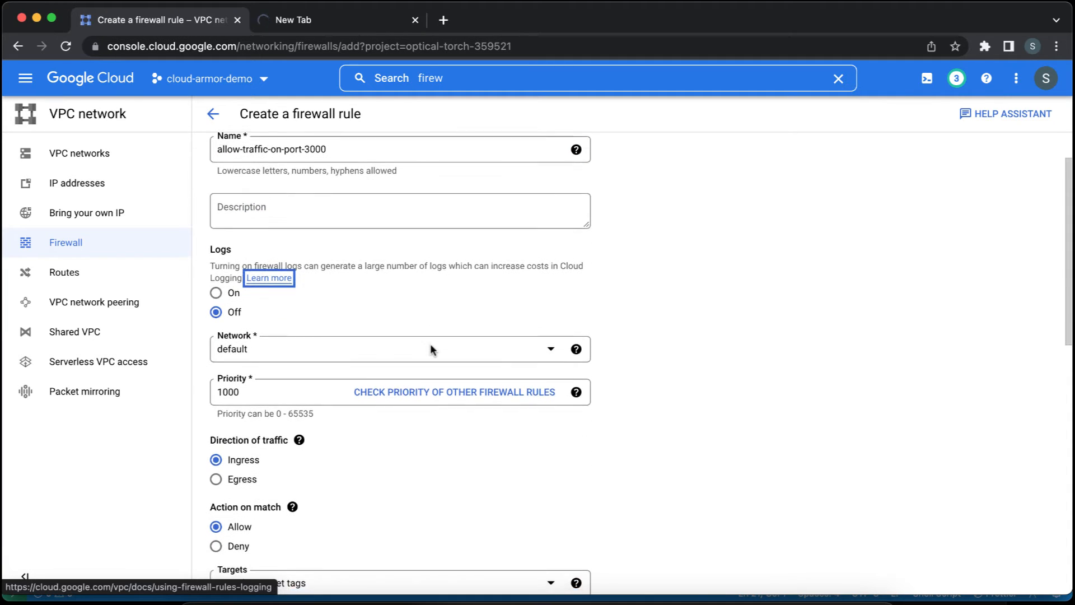
scroll(430, 345, "down", 2)
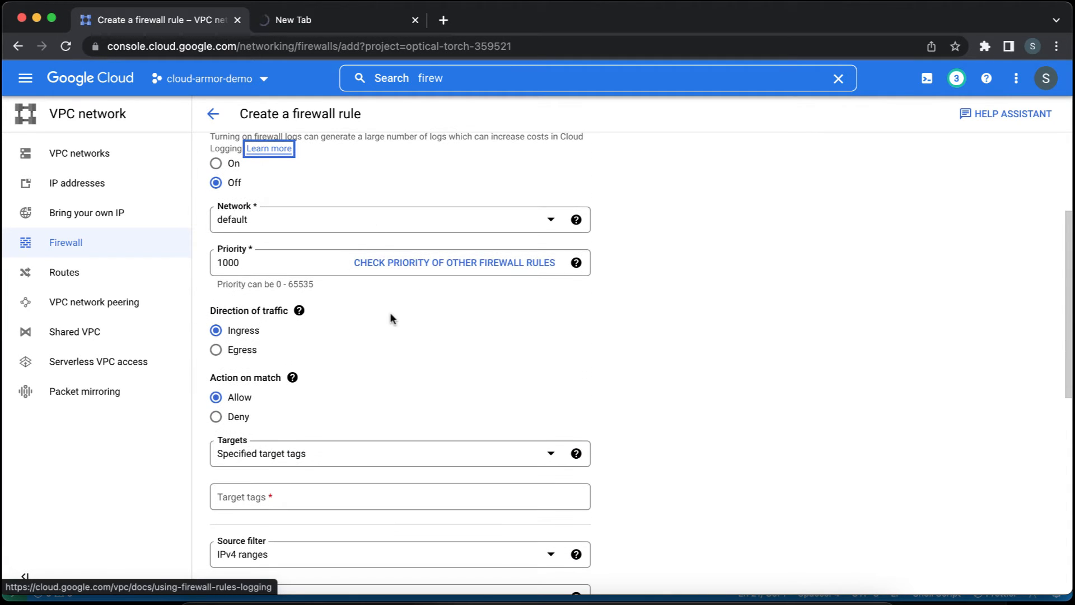
scroll(398, 358, "down", 1)
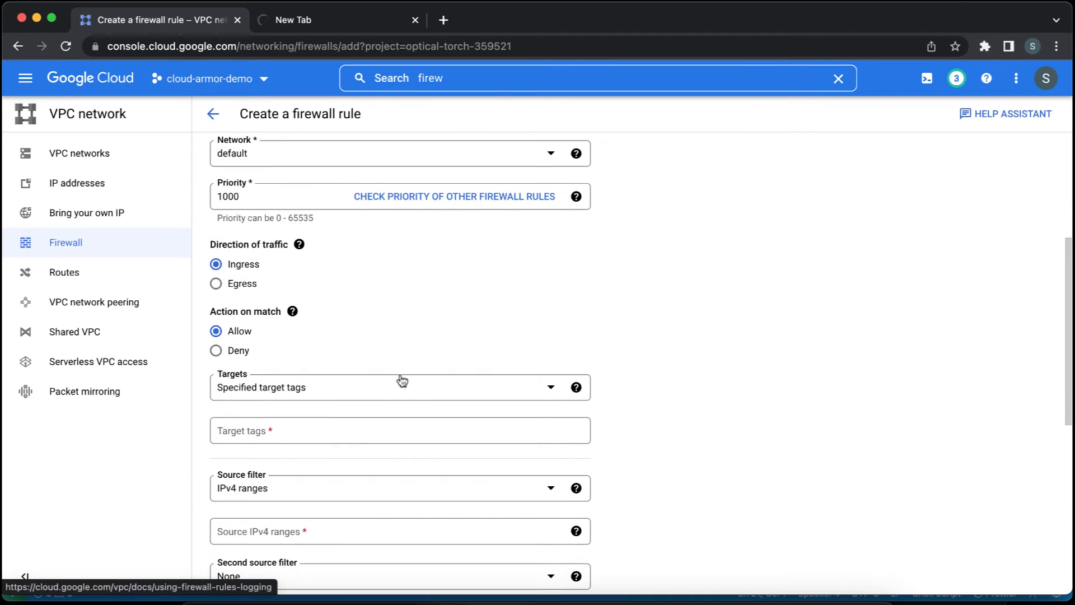
left_click(402, 395)
left_click(396, 398)
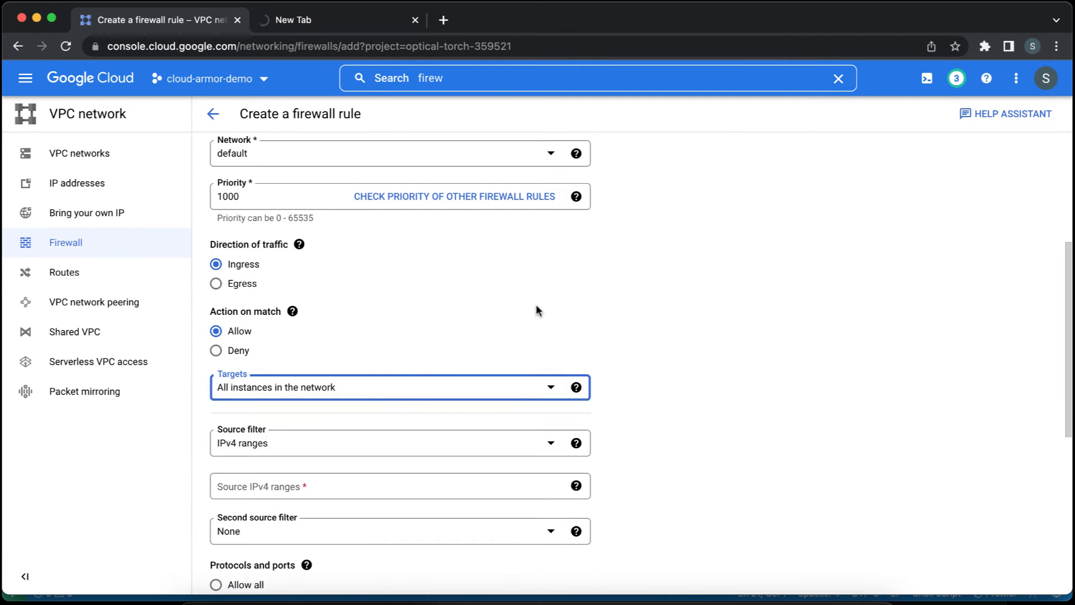
Set the rule's source IPv4 range to 0.0.0.0/0.
scroll(535, 304, "down", 1)
left_click(463, 435)
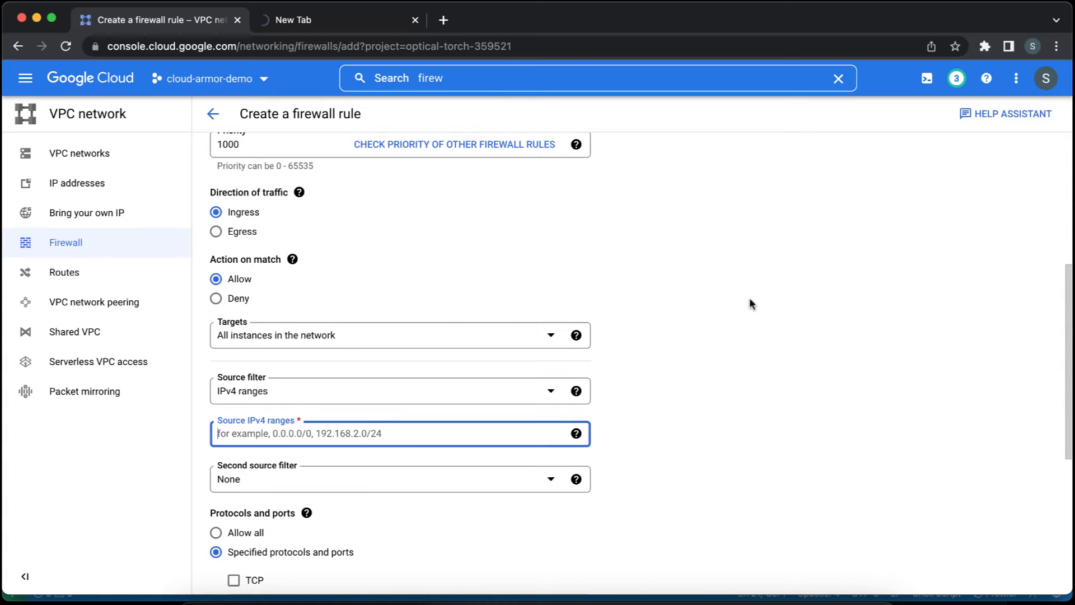
type("0.0.0.0")
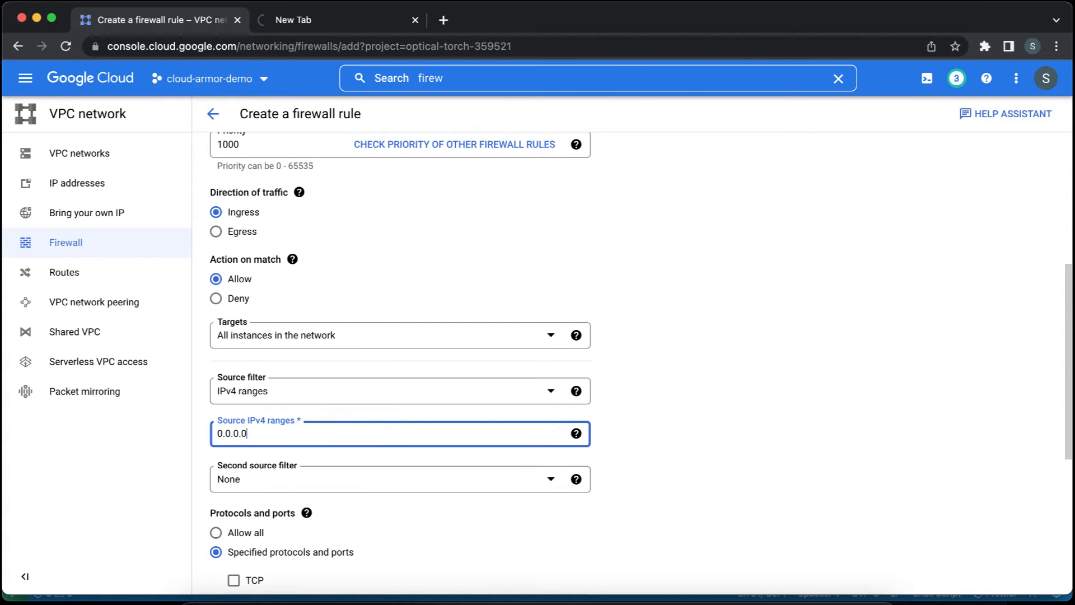
type("/0")
key("Return")
Allow TCP port 3000 in the rule's protocols and ports and create the firewall rule.
scroll(569, 308, "down", 4)
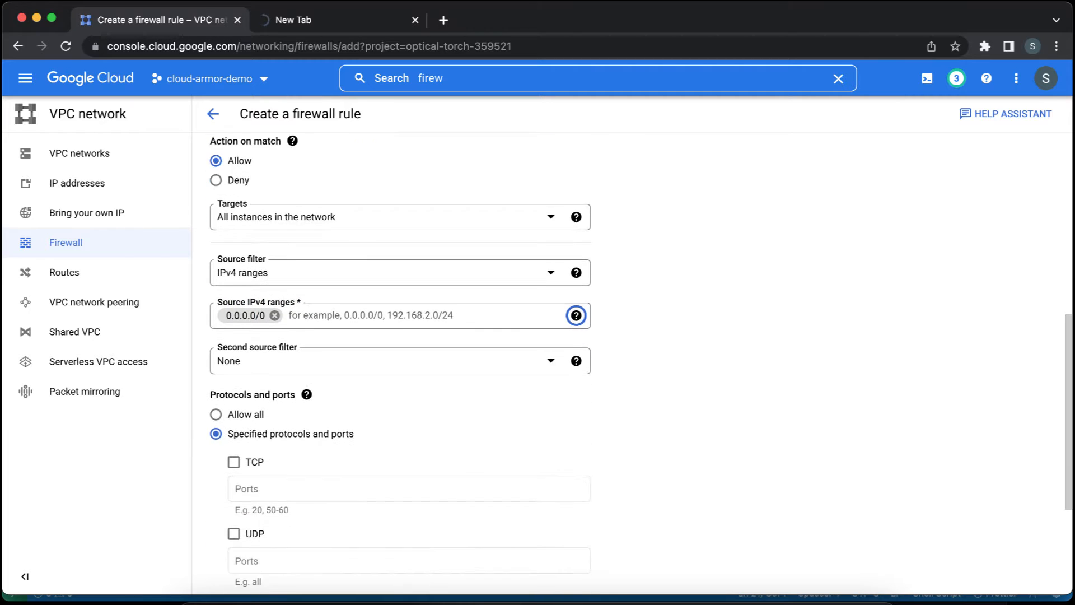
left_click(234, 347)
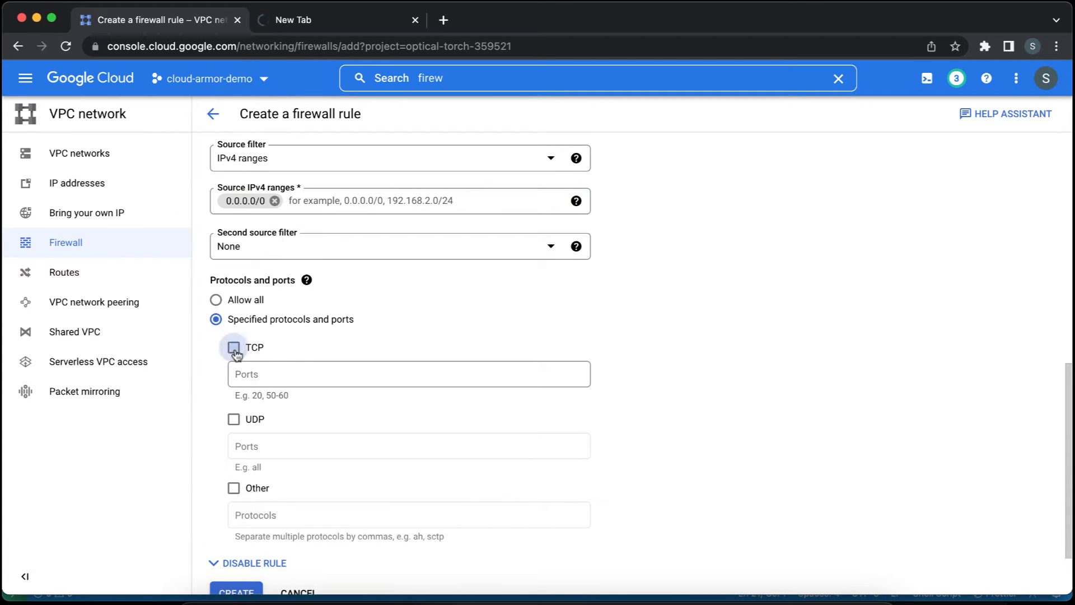
left_click(275, 372)
type("3000")
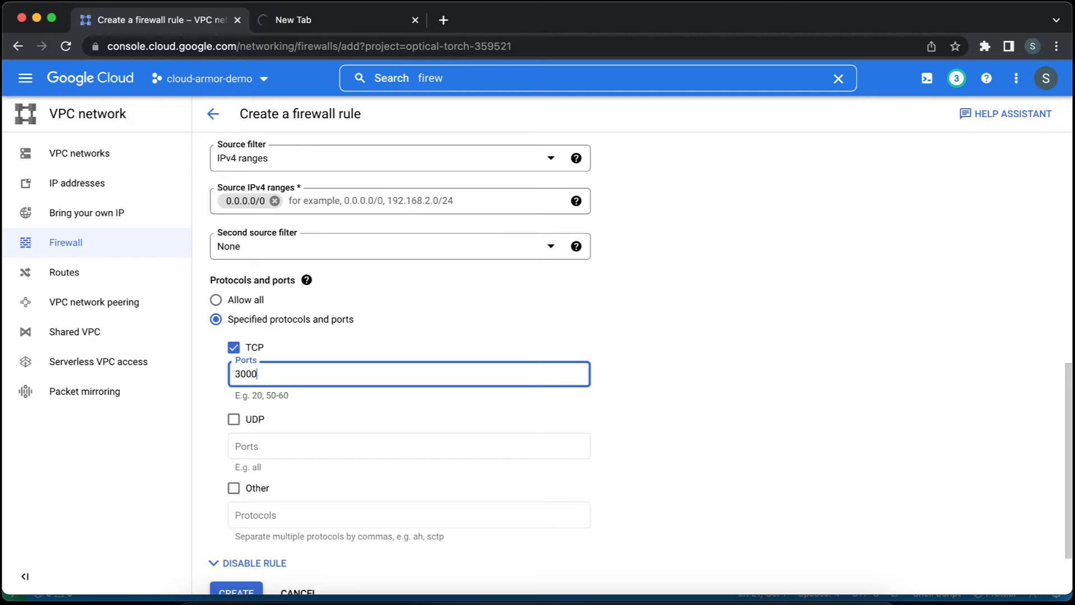
key("Tab")
scroll(401, 336, "down", 3)
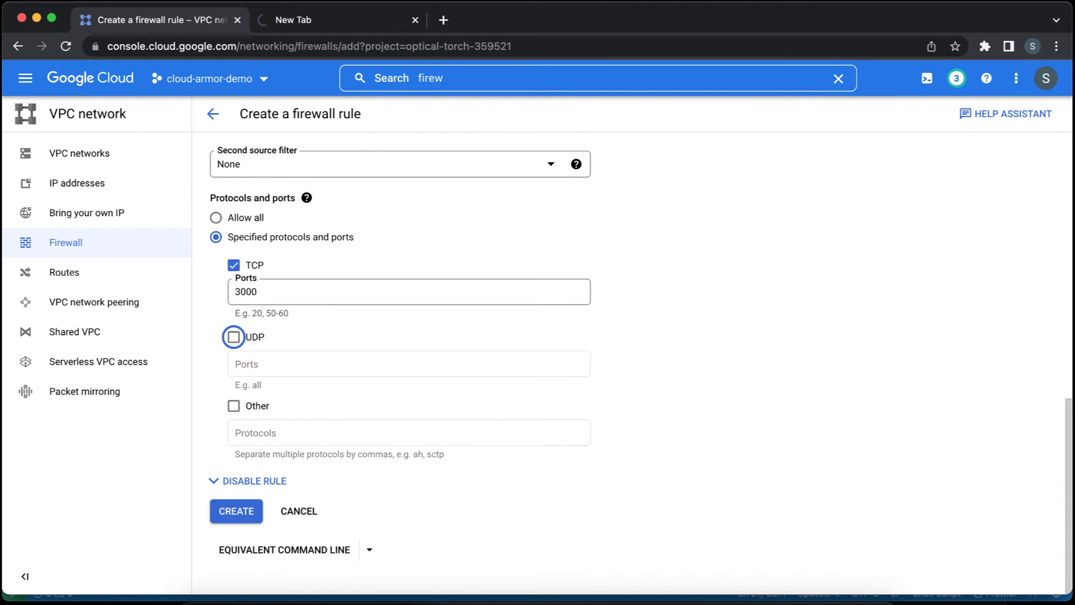
left_click(235, 515)
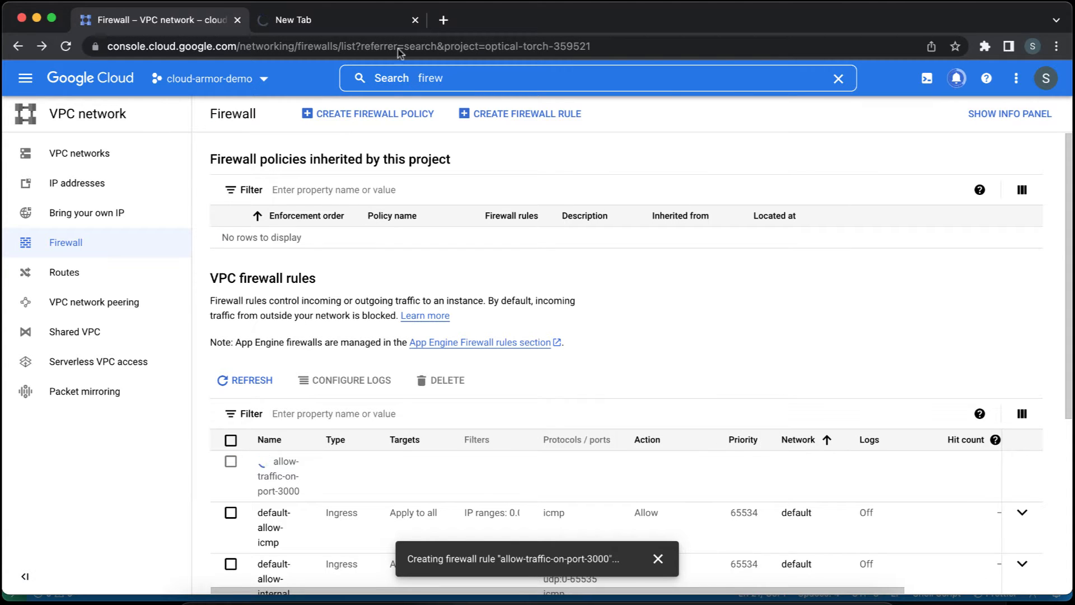
Switch to the OWASP Juice Shop page on port 3000, dismiss its welcome message, accept the cookie notice and look through the product list.
left_click(364, 21)
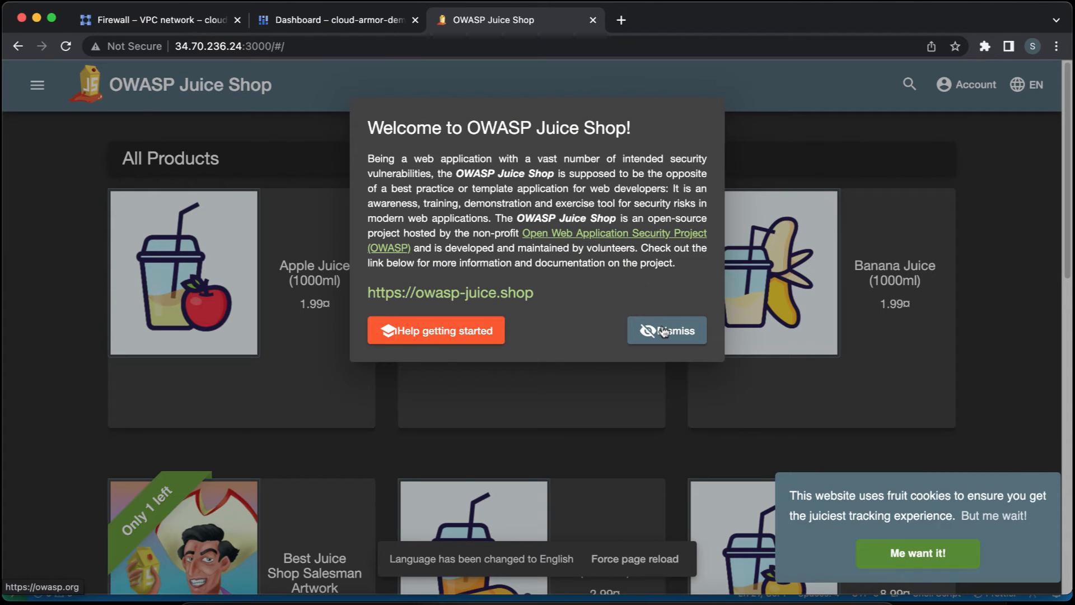
left_click(664, 332)
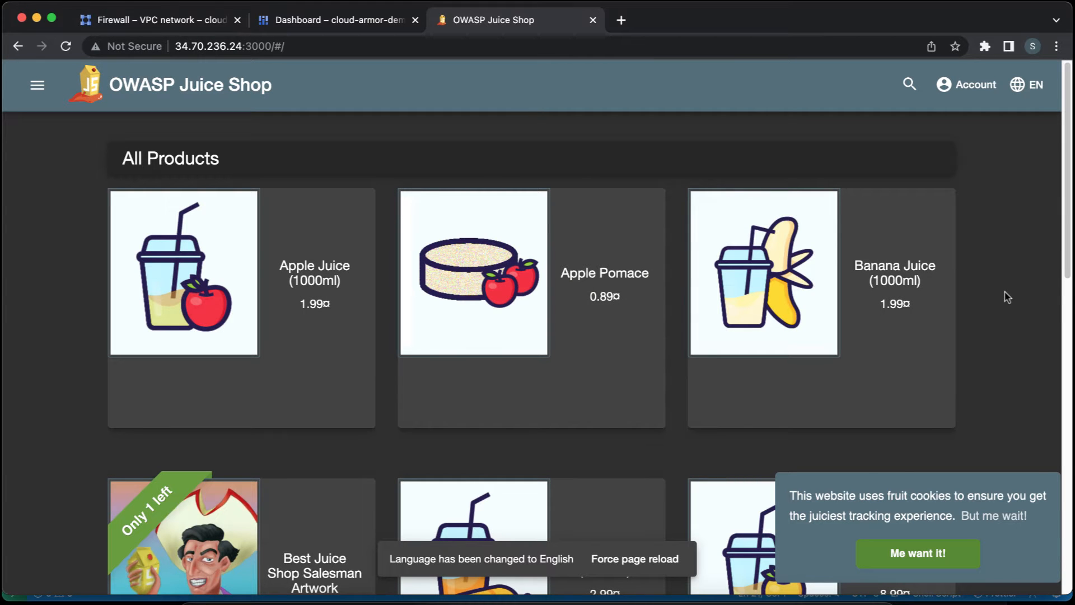
scroll(1008, 297, "down", 5)
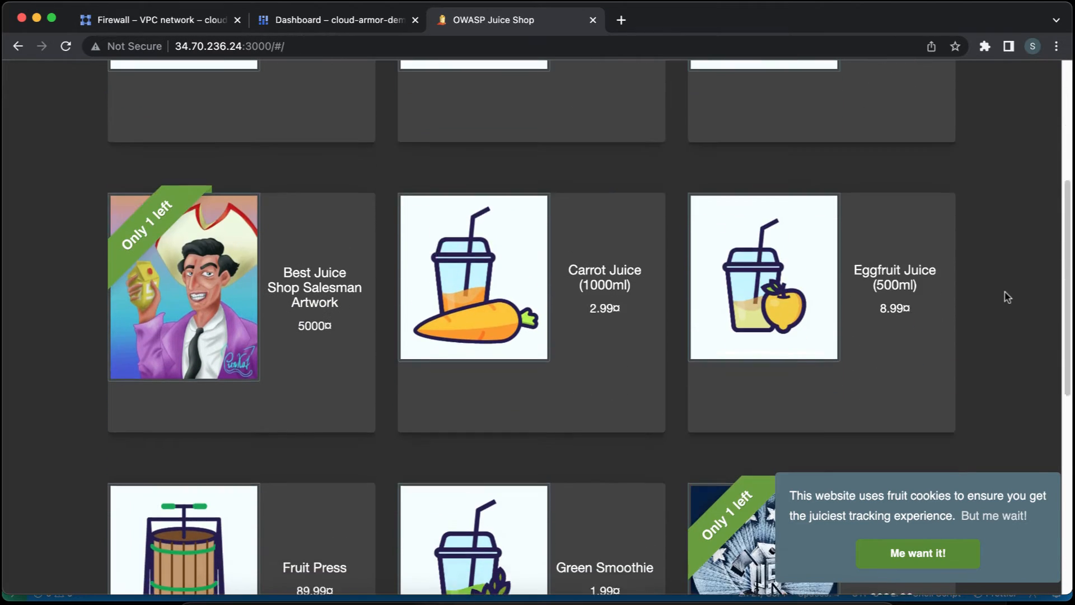
scroll(1008, 297, "down", 6)
scroll(1008, 297, "up", 12)
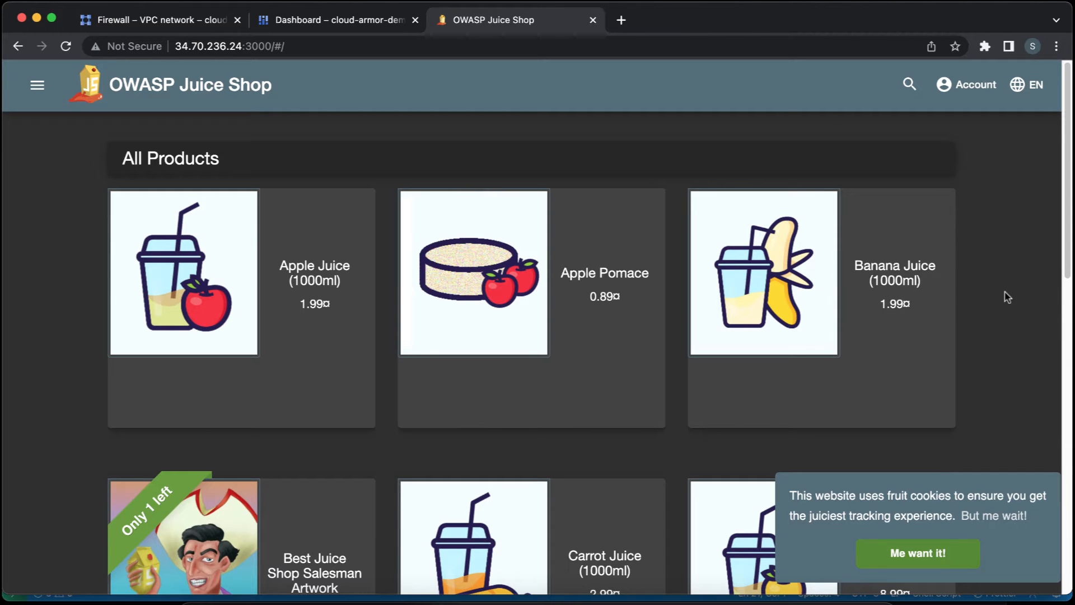
left_click(917, 554)
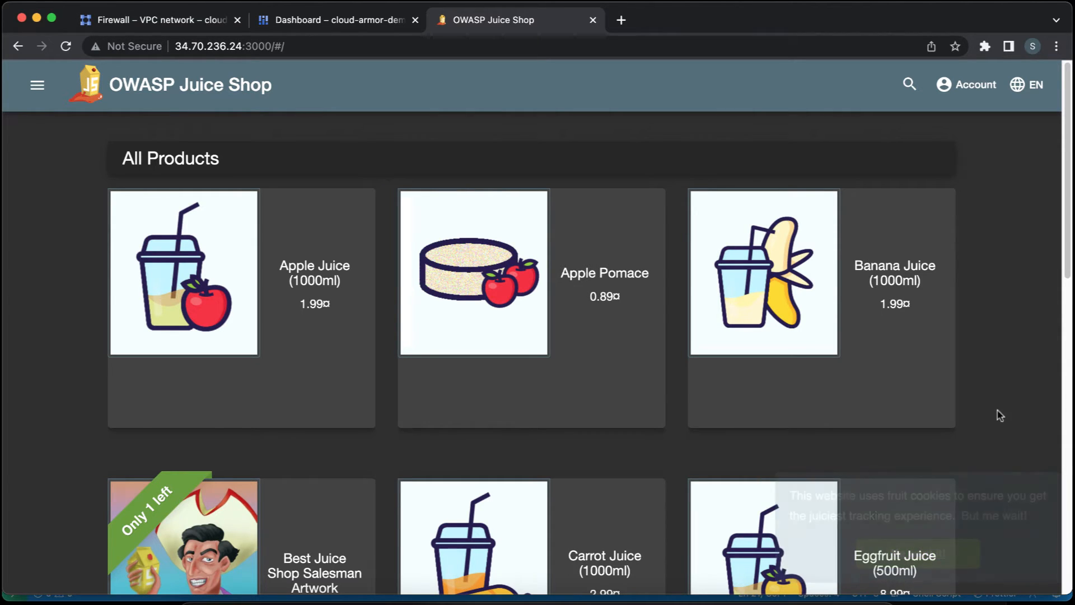
scroll(985, 453, "down", 1)
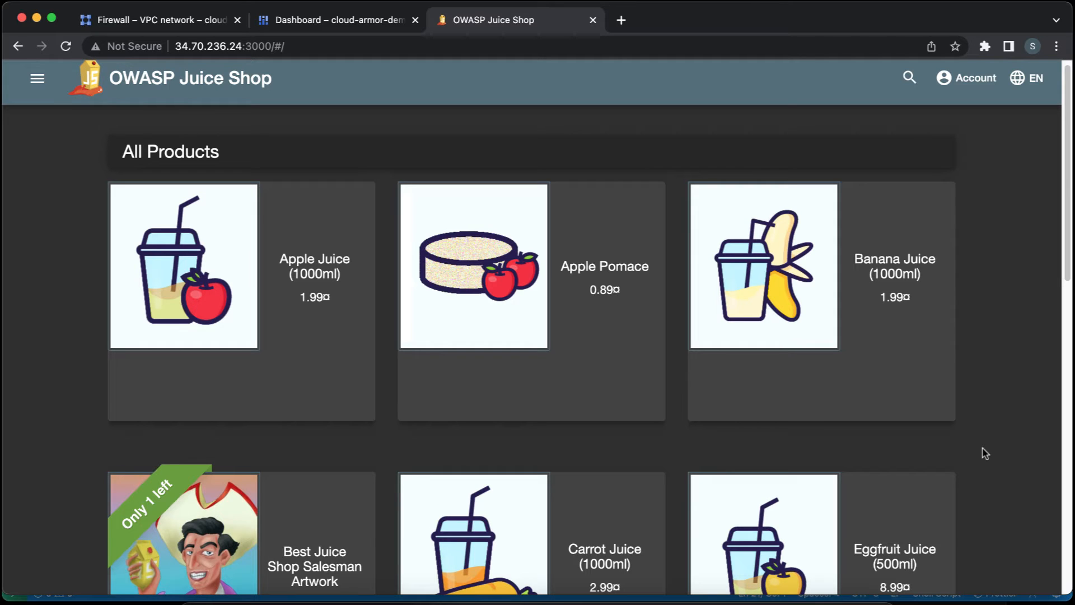
scroll(986, 453, "up", 1)
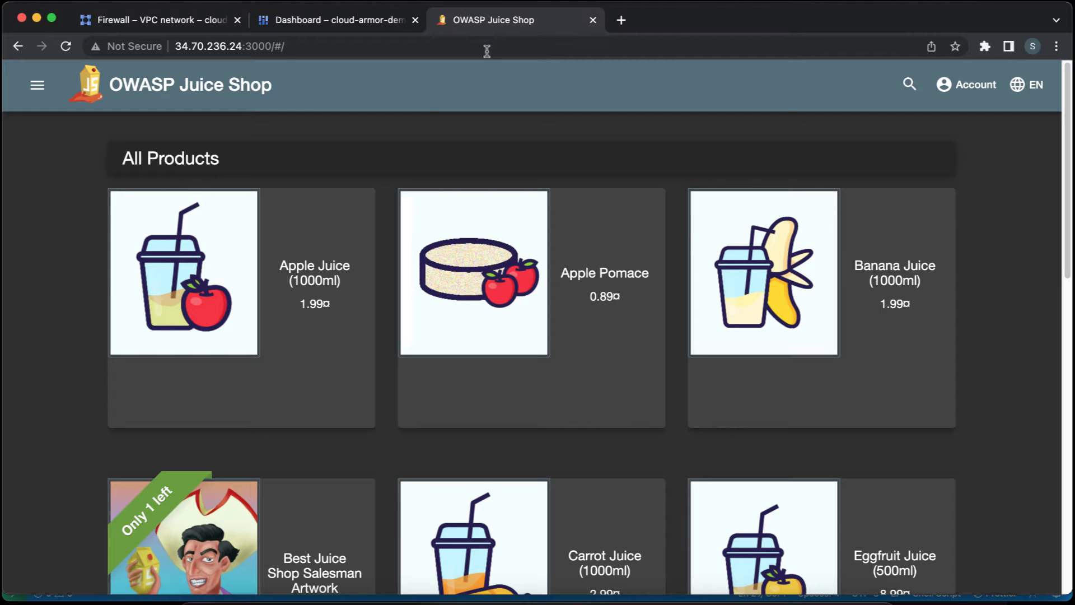
Close the cloud-armor-demo Dashboard tab and return to the VPC network's Firewall page.
left_click(415, 21)
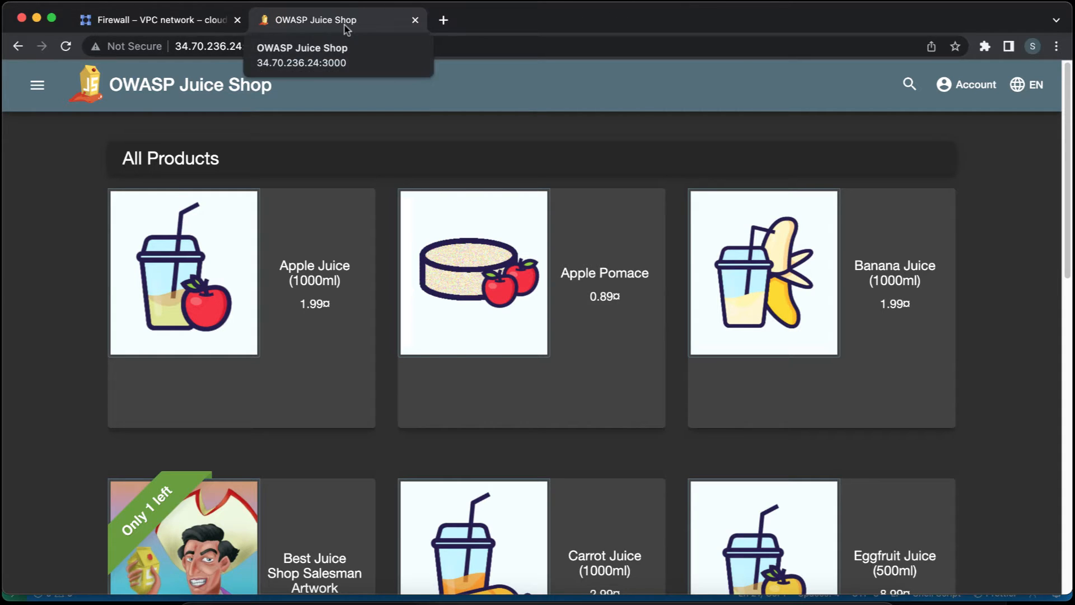
left_click(194, 23)
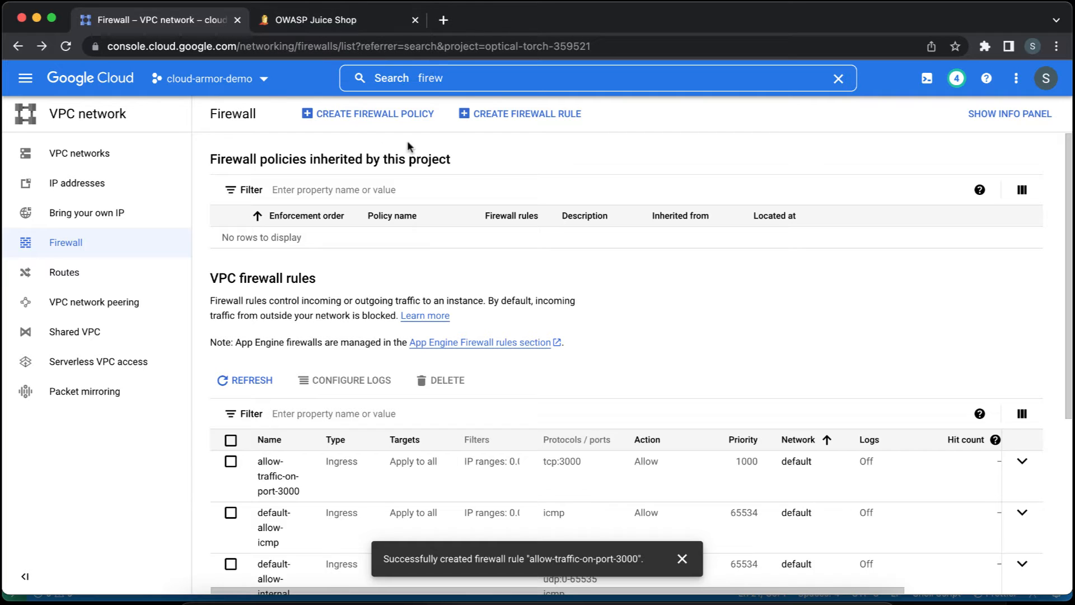
Go to the Instance groups page of Compute Engine.
left_click(25, 78)
mouse_move(103, 314)
scroll(103, 315, "down", 1)
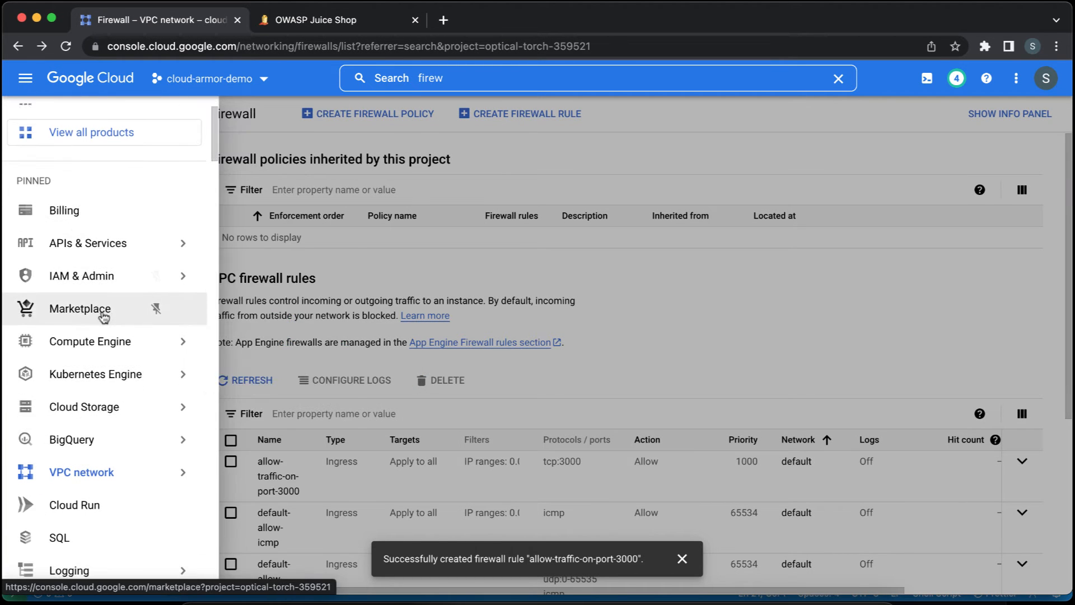
left_click(99, 347)
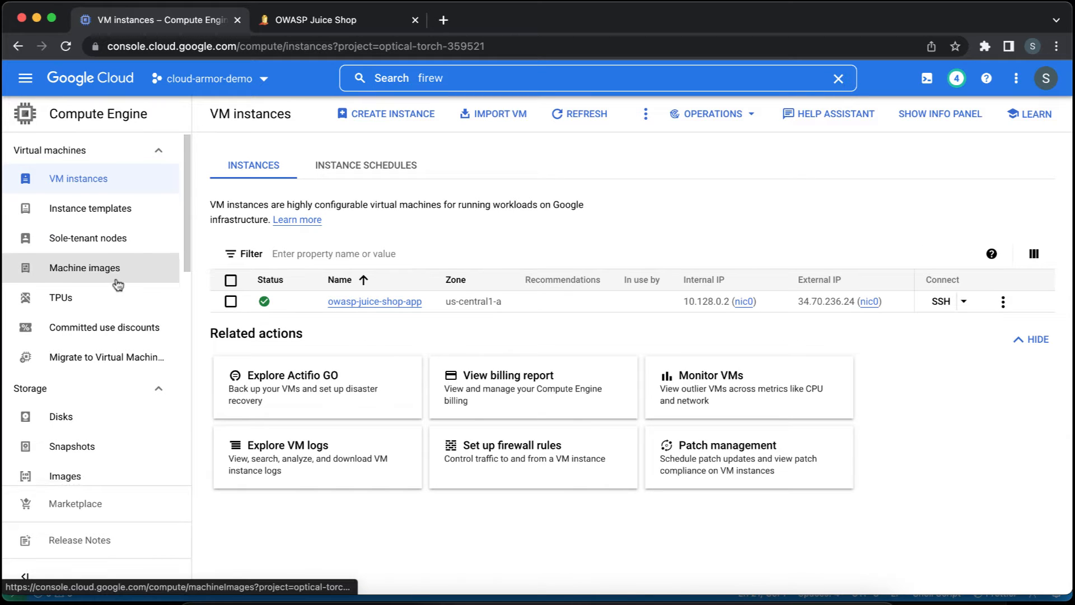
scroll(119, 283, "down", 3)
scroll(116, 285, "down", 2)
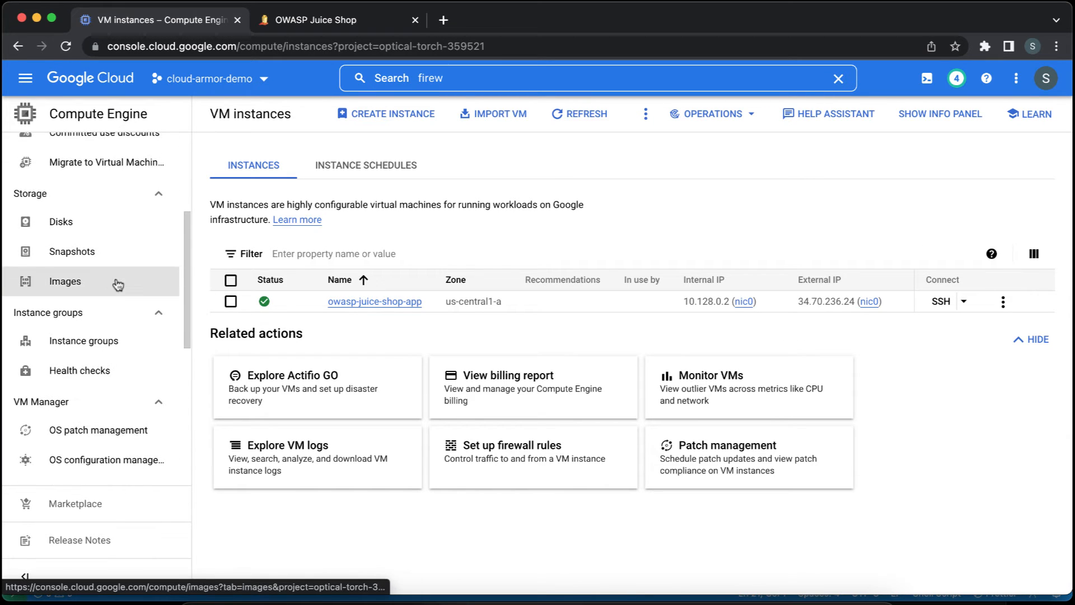
left_click(112, 352)
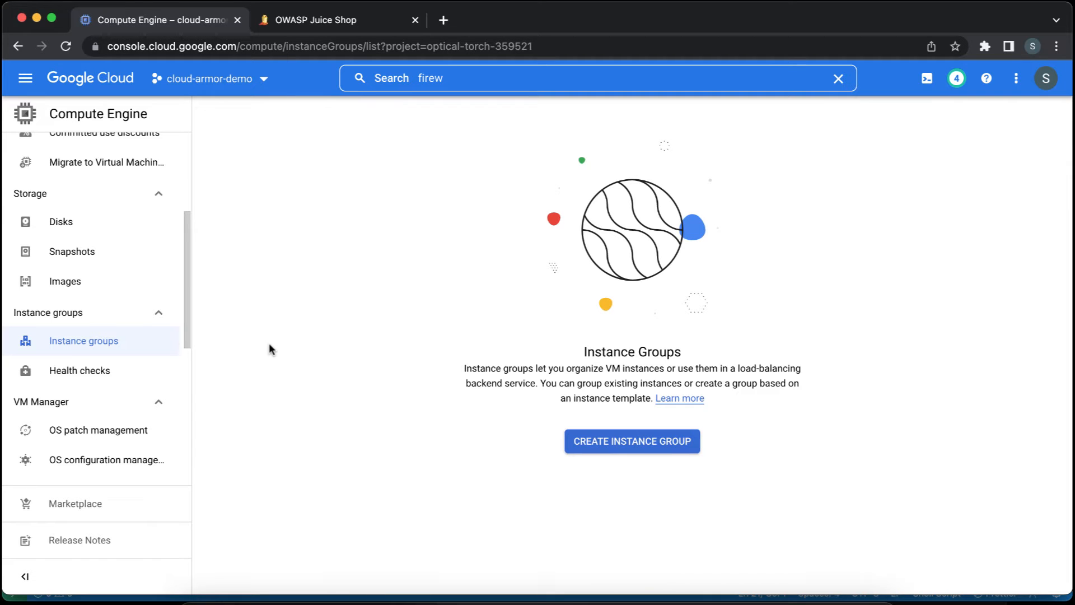
Start a new unmanaged instance group and name it owasp-juice-shop-instance-group.
left_click(581, 442)
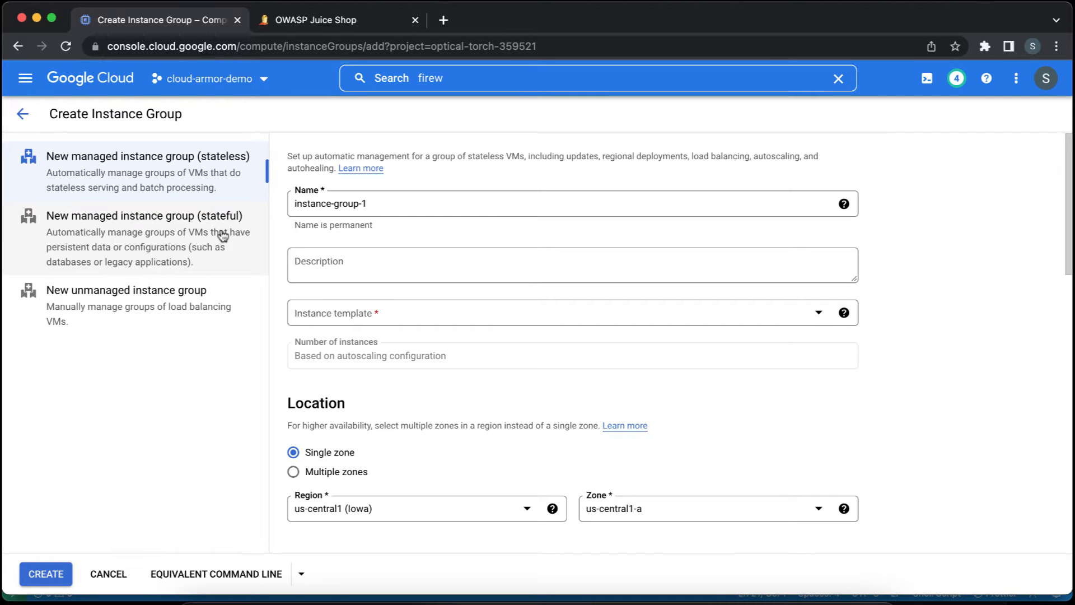
left_click(190, 305)
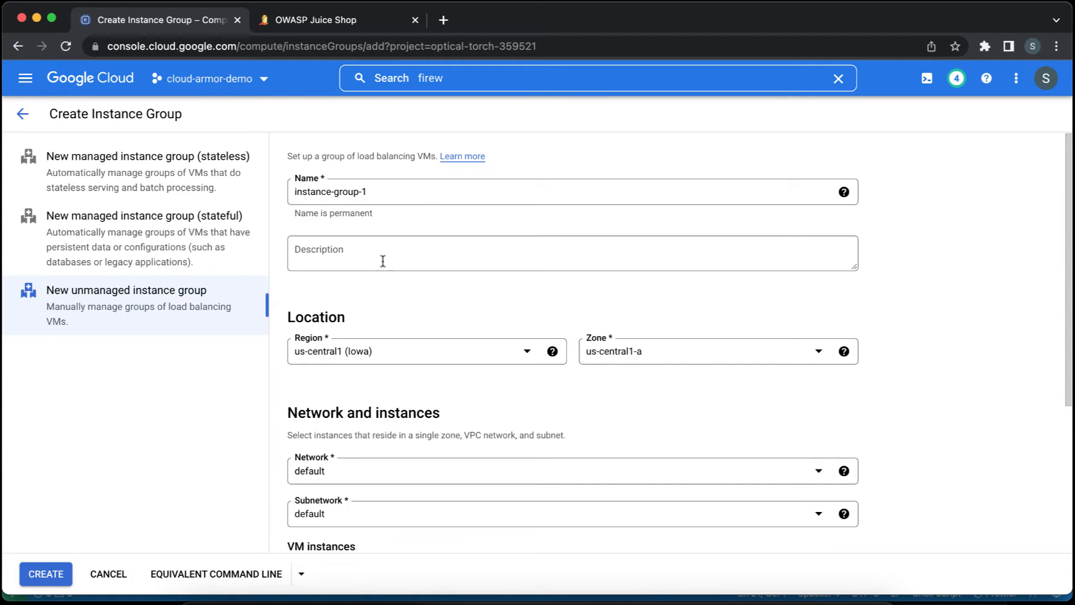
left_click(415, 194)
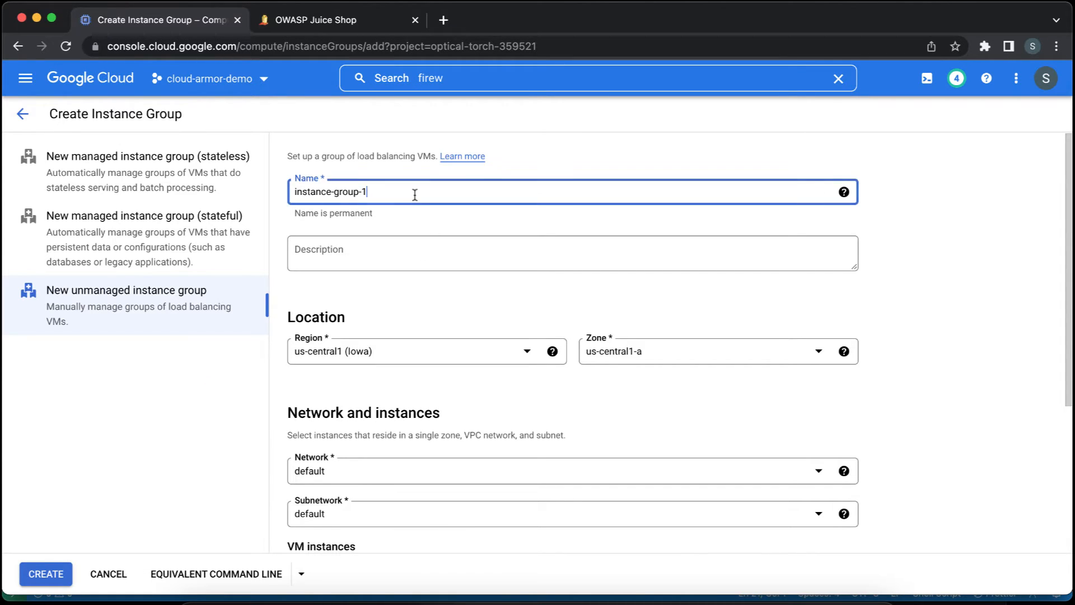
type("owasp-")
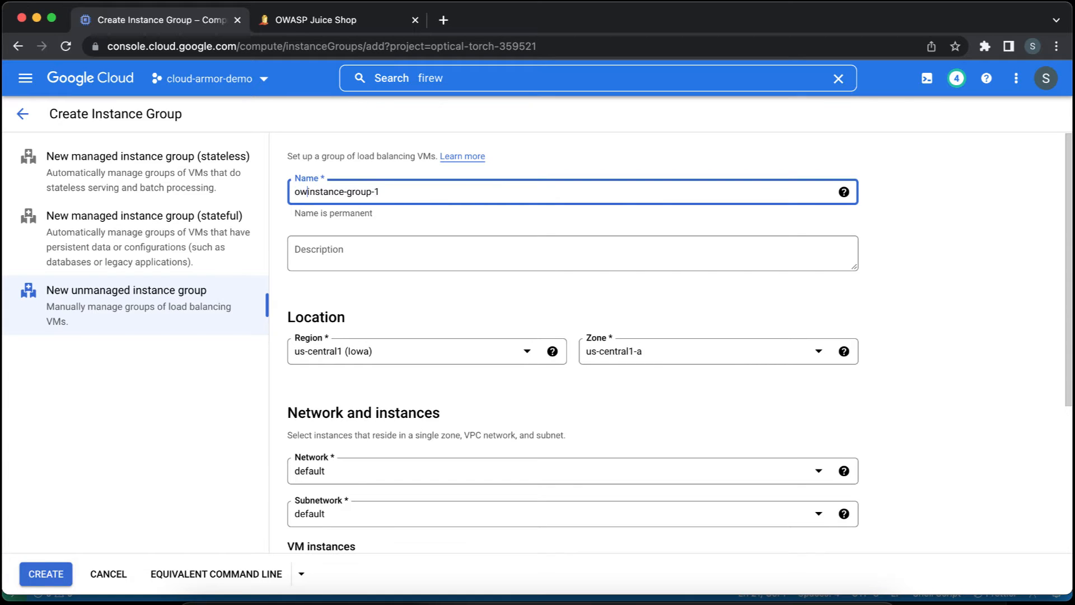
type("juice-shop")
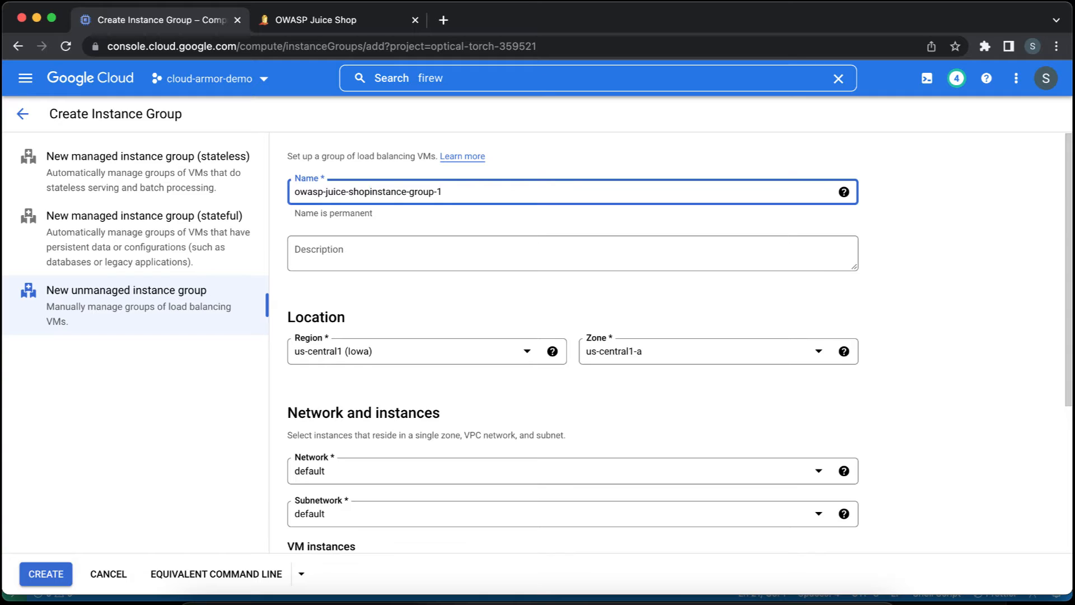
type("-")
key("super+Right")
key("BackSpace")
key("BackSpace")
key("Tab")
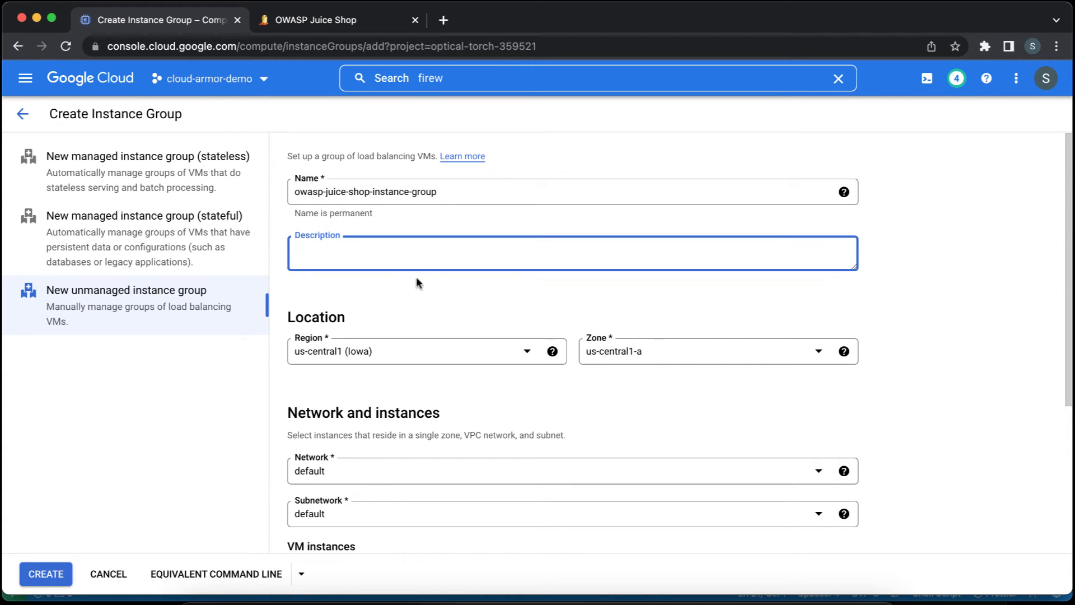
Add the owasp-juice-shop-app VM to the instance group.
scroll(506, 301, "down", 2)
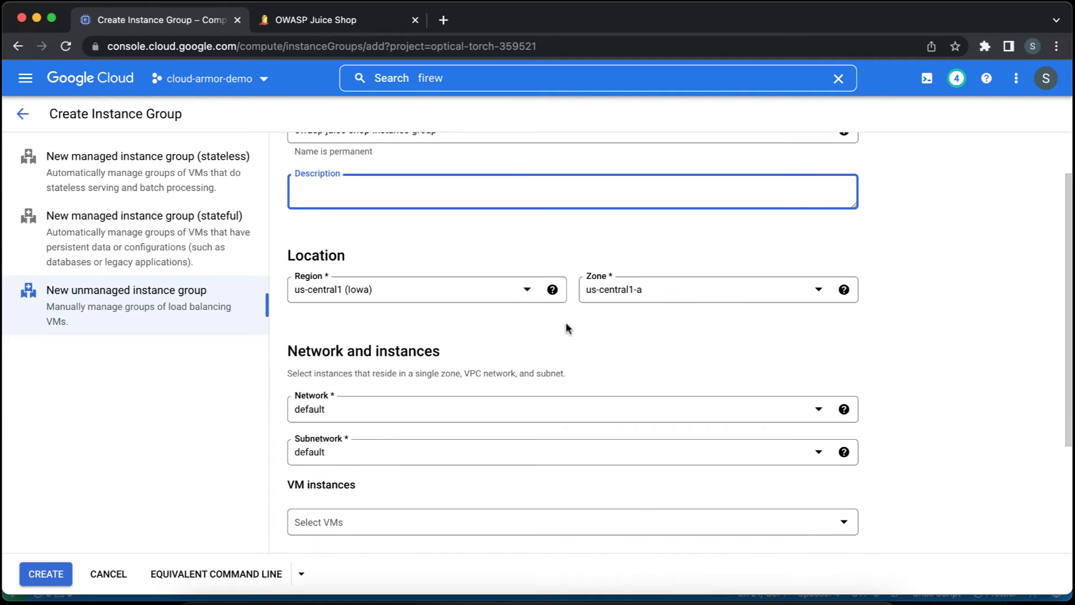
scroll(900, 329, "down", 2)
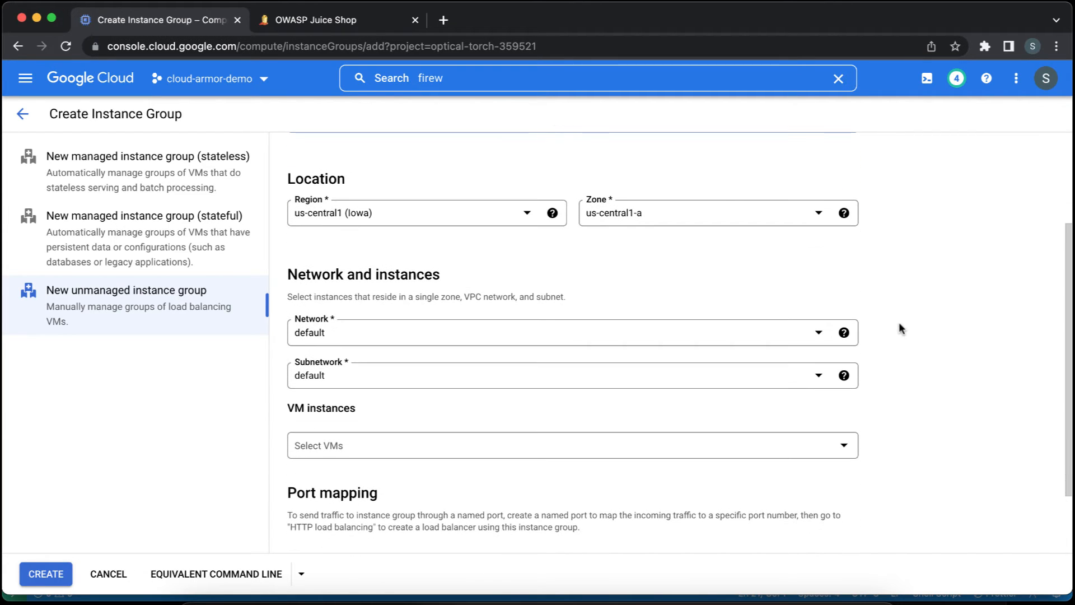
left_click(847, 447)
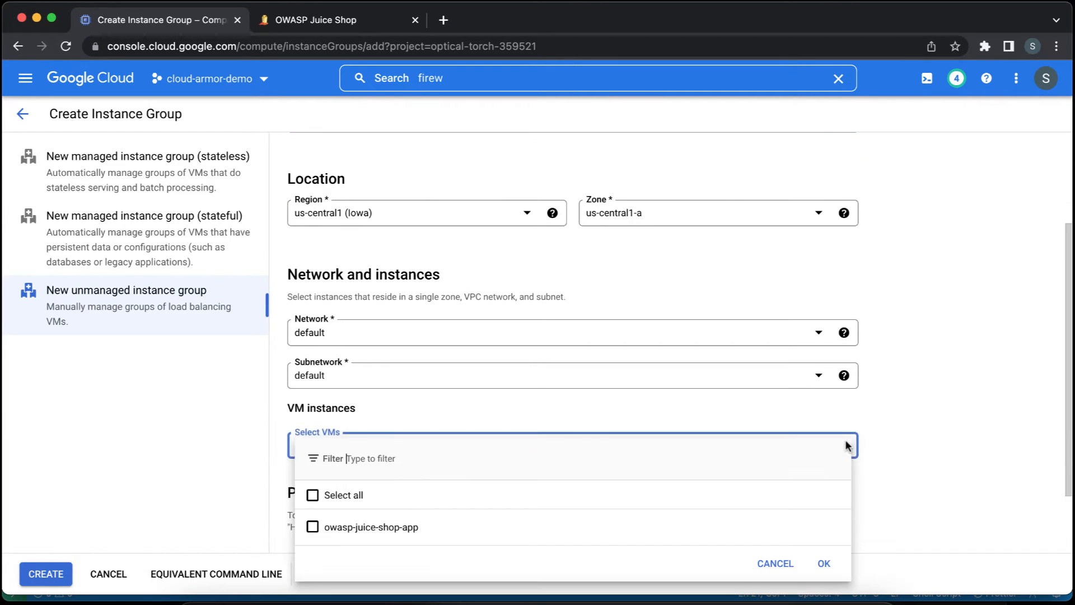
left_click(344, 530)
left_click(823, 563)
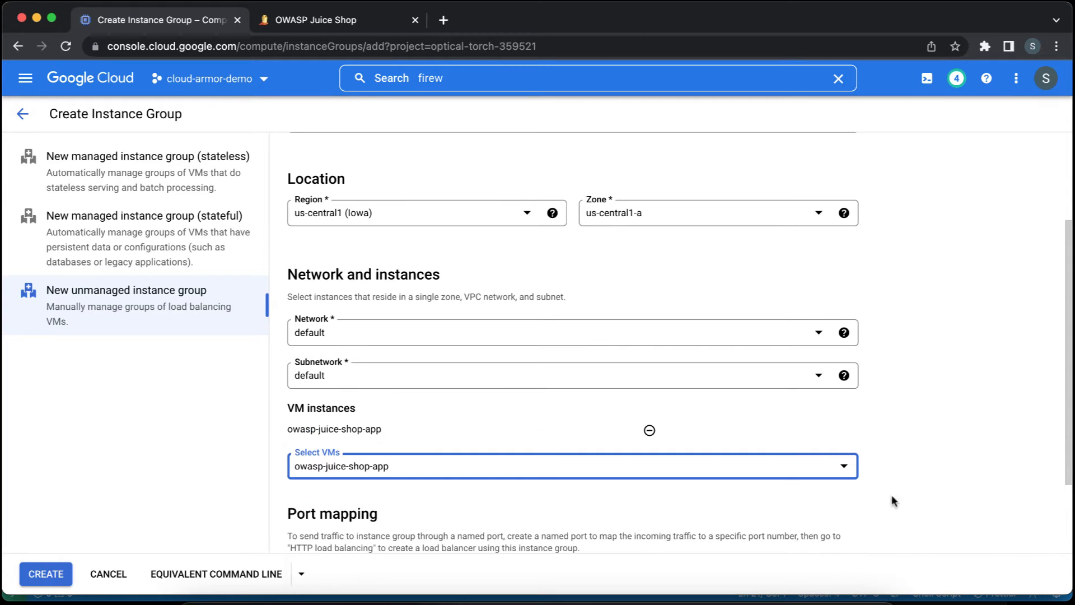
Add a port mapping to the instance group with port name http and port number 3000.
scroll(938, 436, "down", 2)
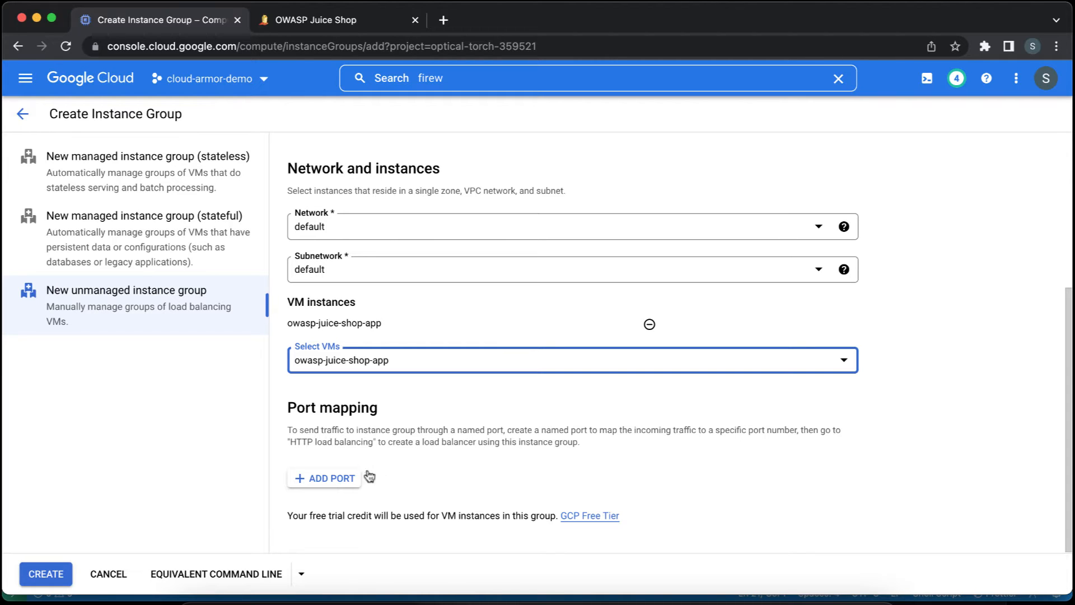
left_click(343, 477)
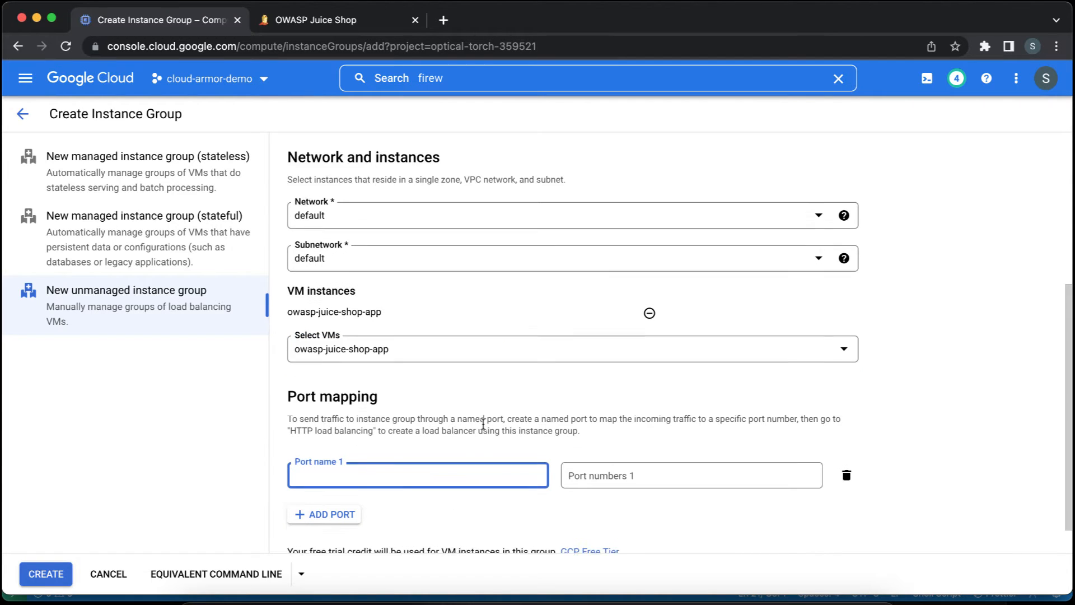
scroll(483, 424, "down", 1)
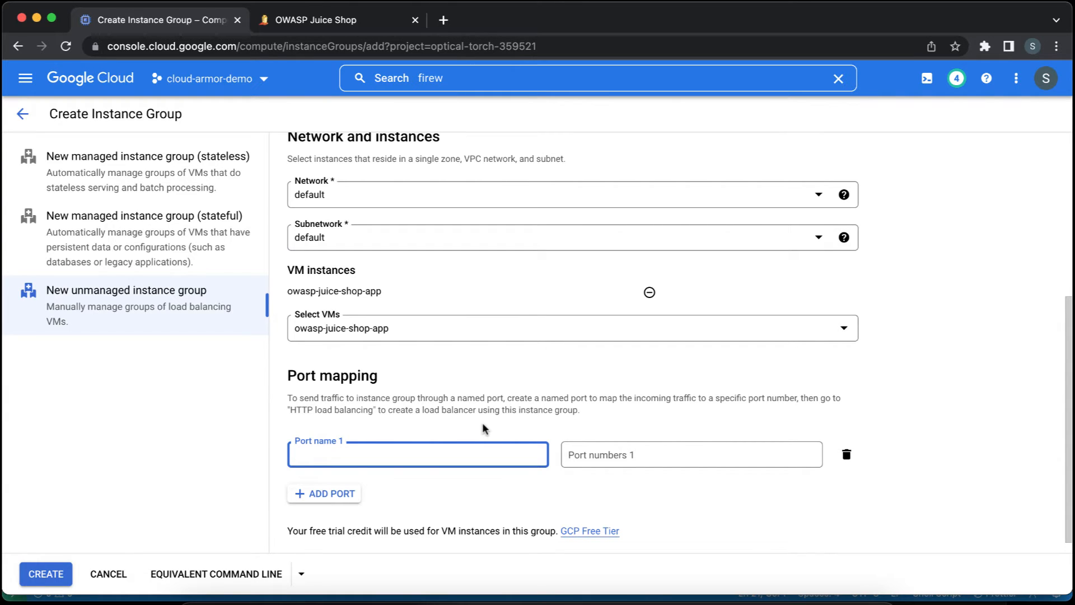
scroll(513, 392, "down", 1)
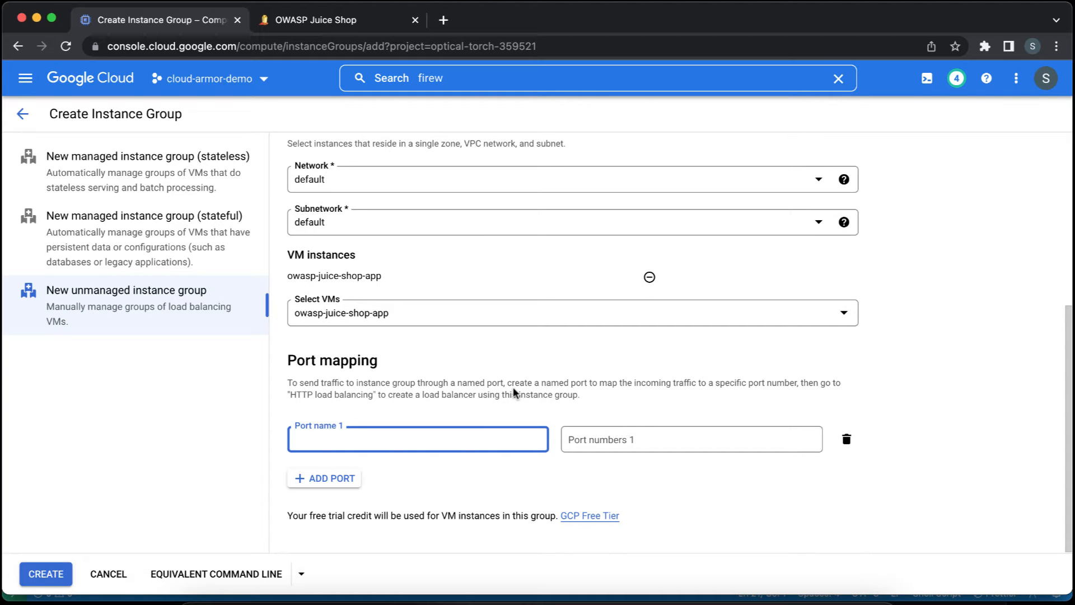
type("http")
key("Tab")
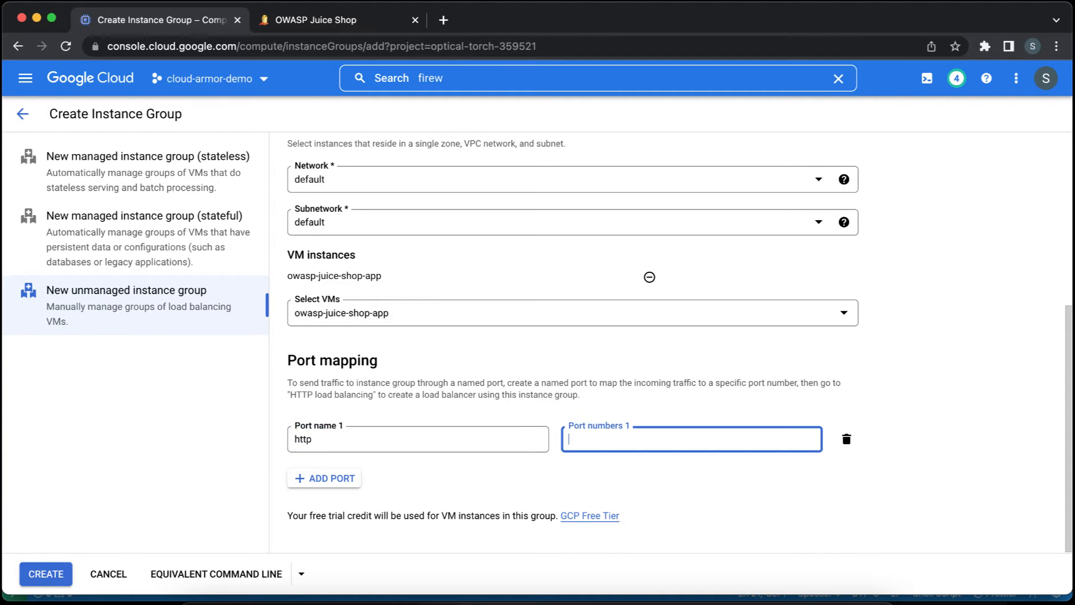
type("3000")
key("Tab")
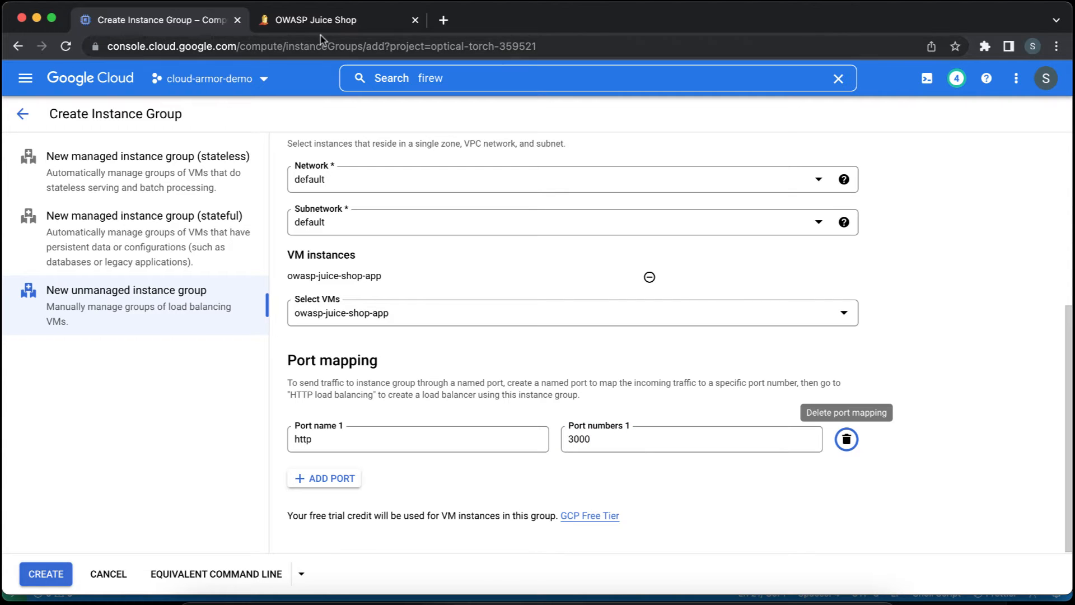
Check the port in the OWASP Juice Shop page's address and return to the instance group form.
left_click(325, 20)
left_click(256, 45)
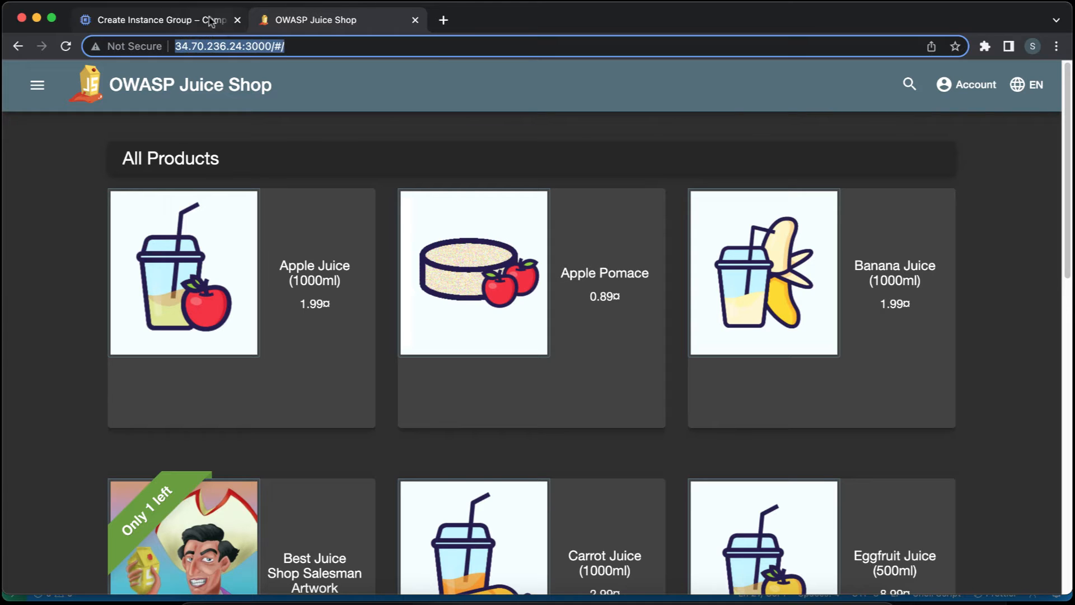
left_click(209, 21)
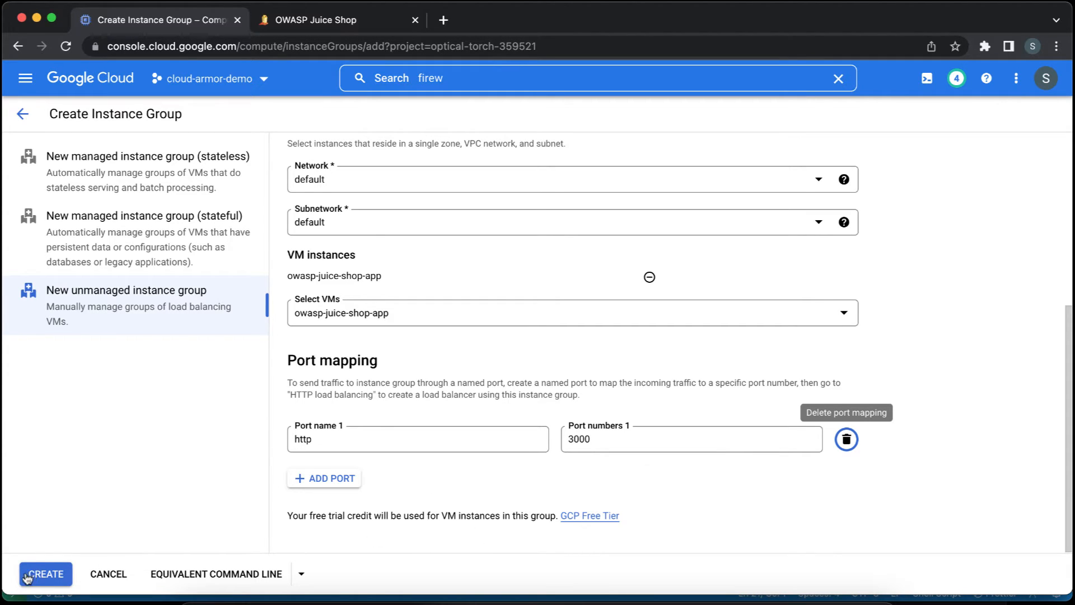
Create the instance group, then look over its overview and members before returning to the group list.
left_click(46, 574)
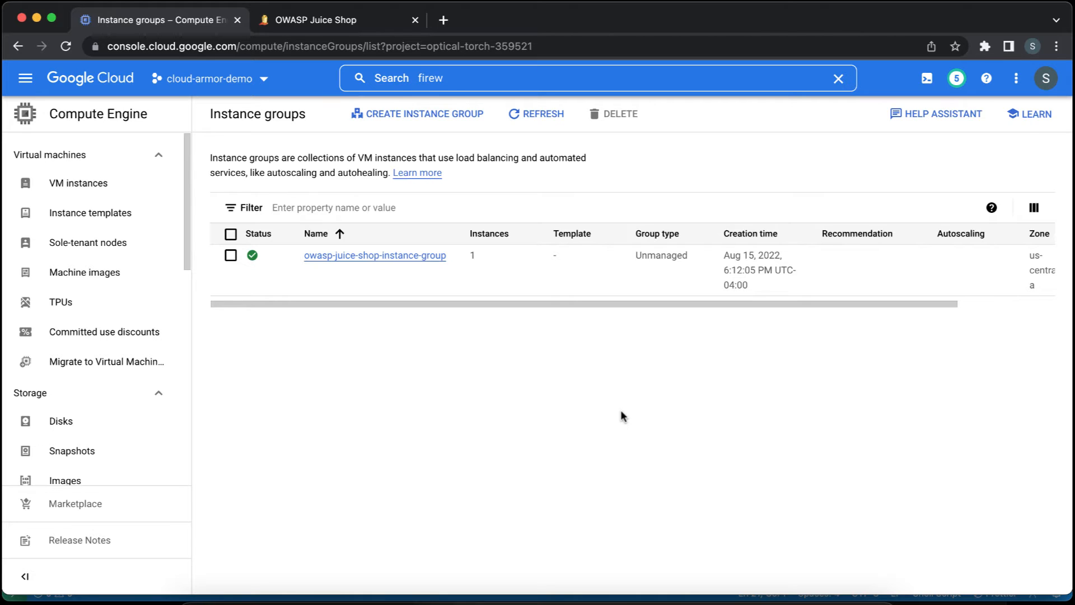
left_click(427, 261)
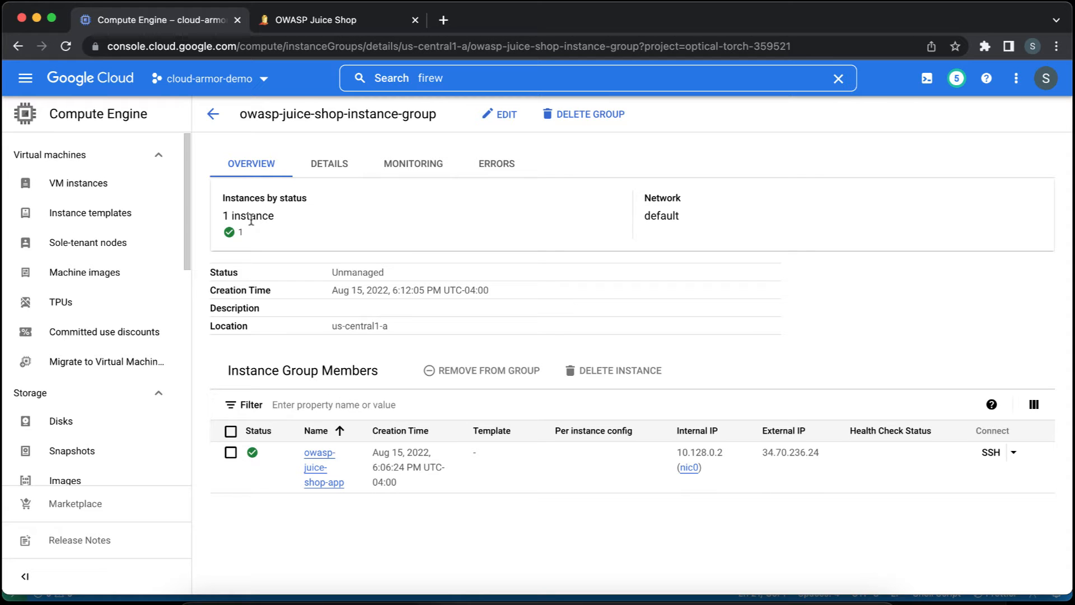
left_click(213, 114)
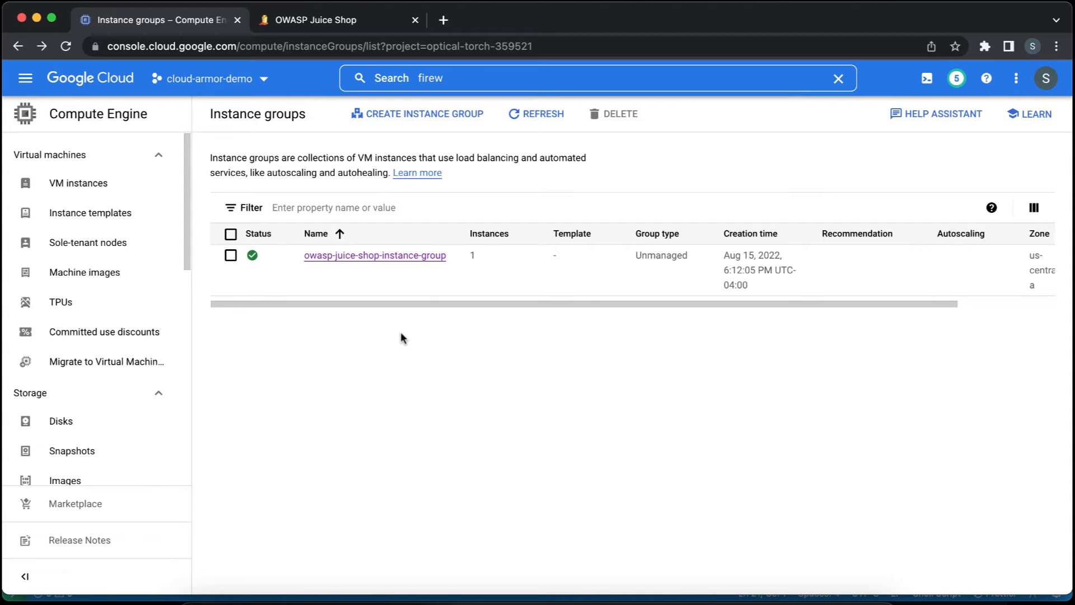
Search the console for "load" and open the Load balancing page of Network services.
left_click(492, 78)
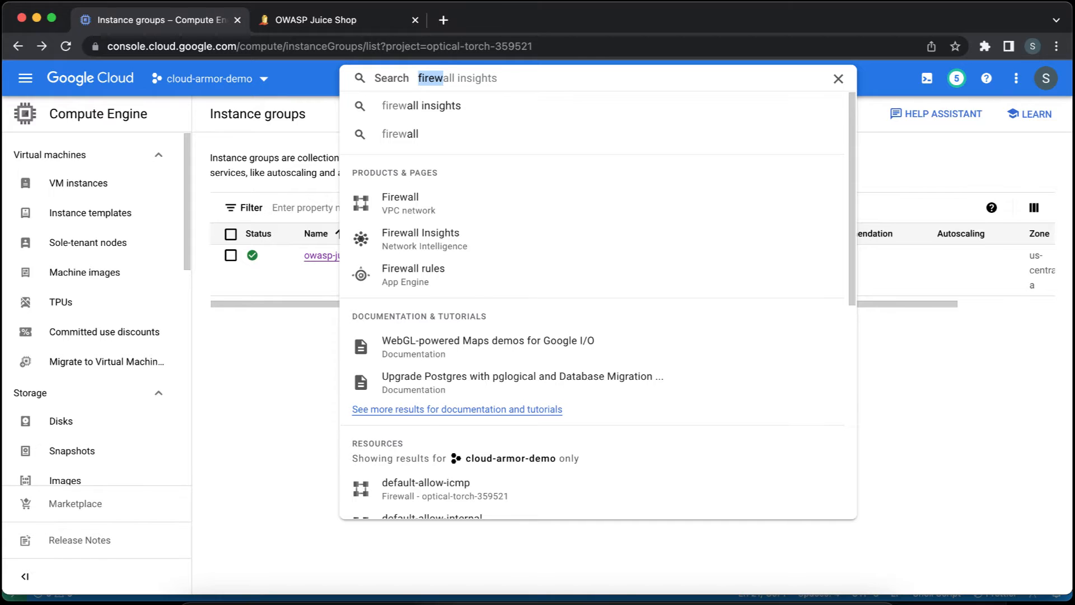
type("load")
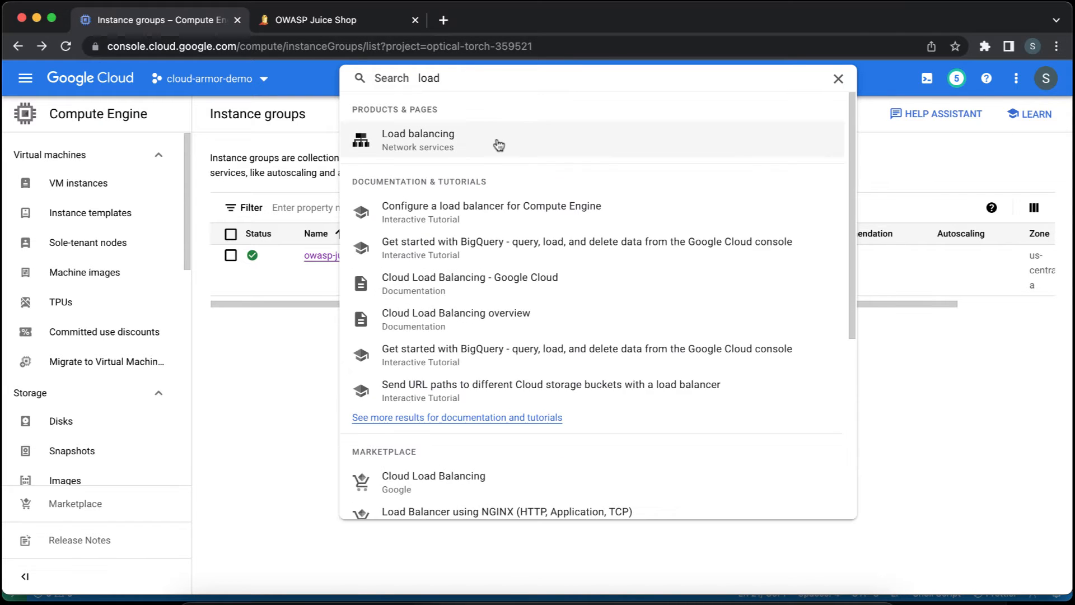
left_click(497, 140)
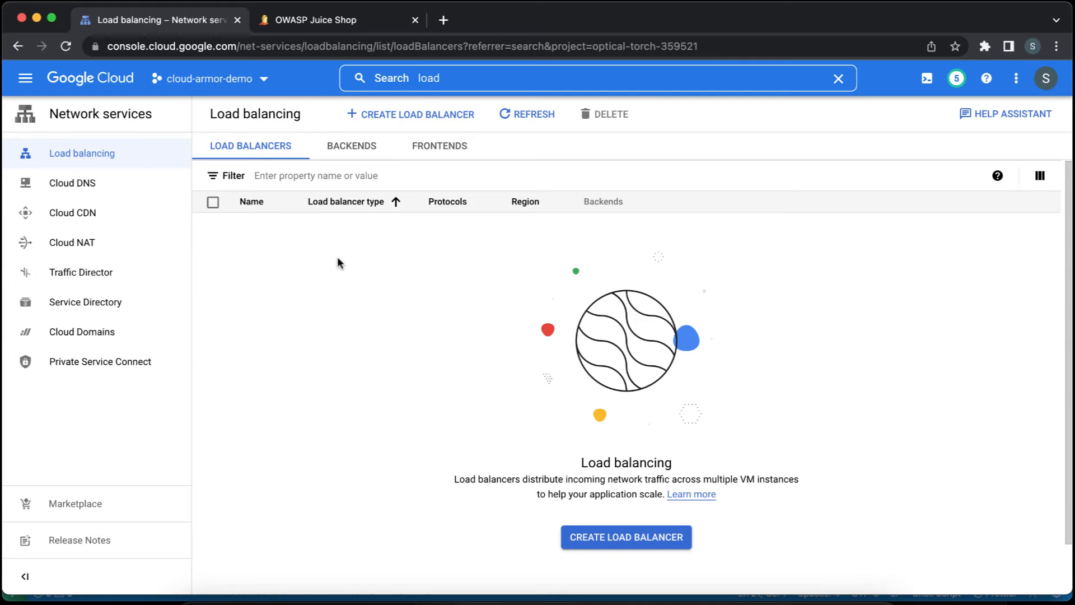
Start configuring an HTTP(S) load balancer for Internet-to-VM traffic as a Global HTTP(S) Load Balancer.
left_click(419, 115)
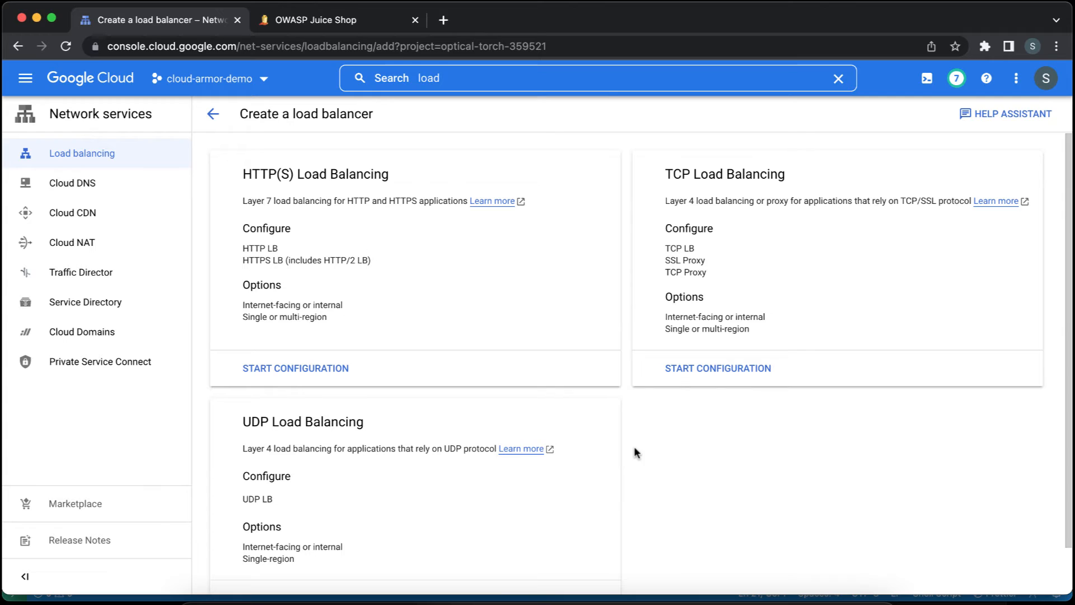
left_click(319, 374)
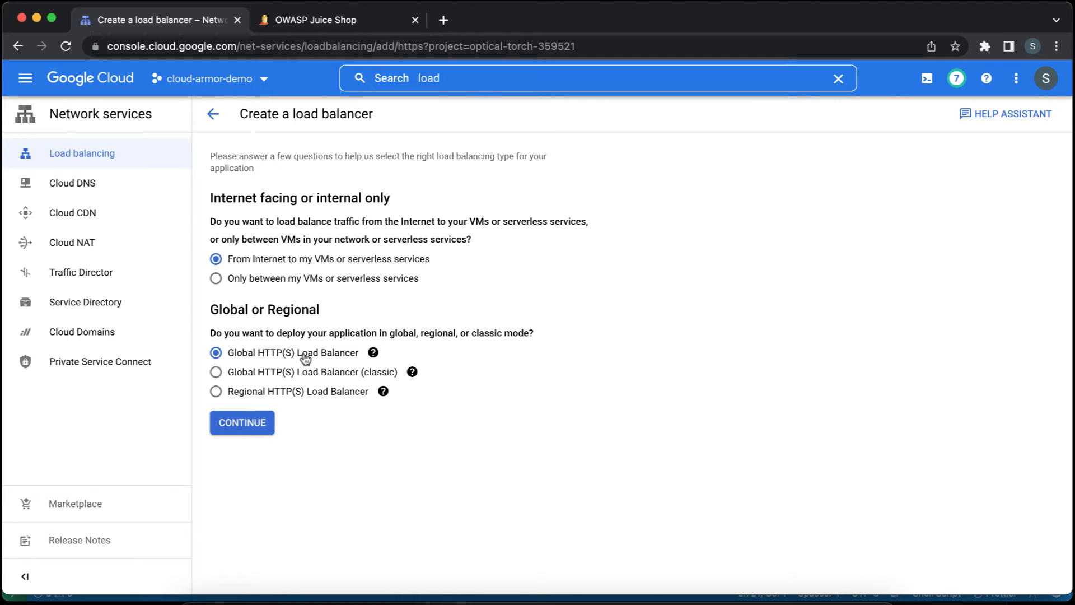
left_click(250, 425)
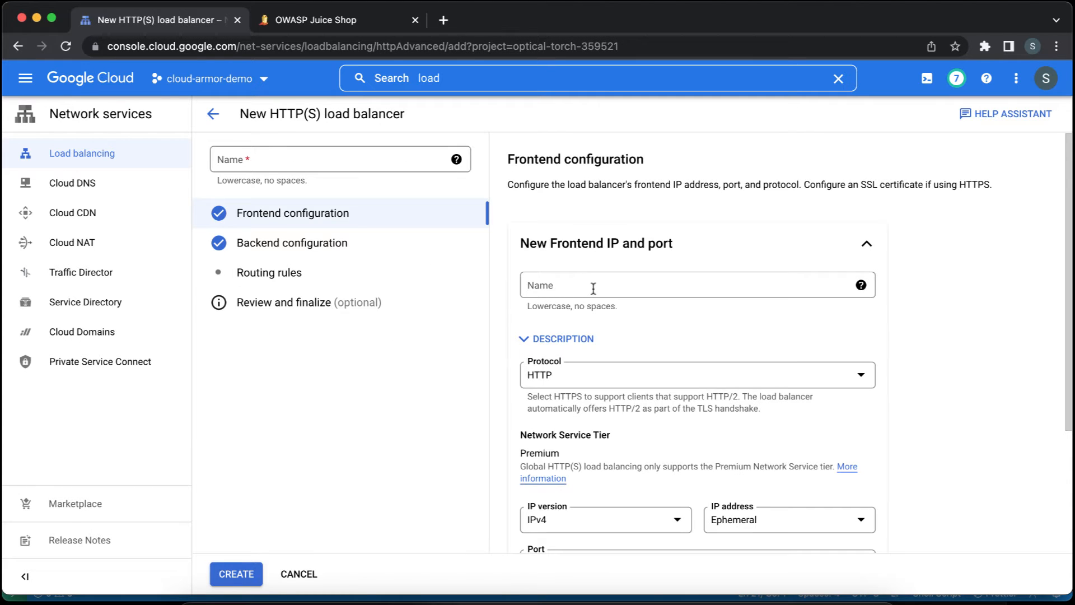
Name the load balancer owasp-juice-shop-lb.
left_click(593, 288)
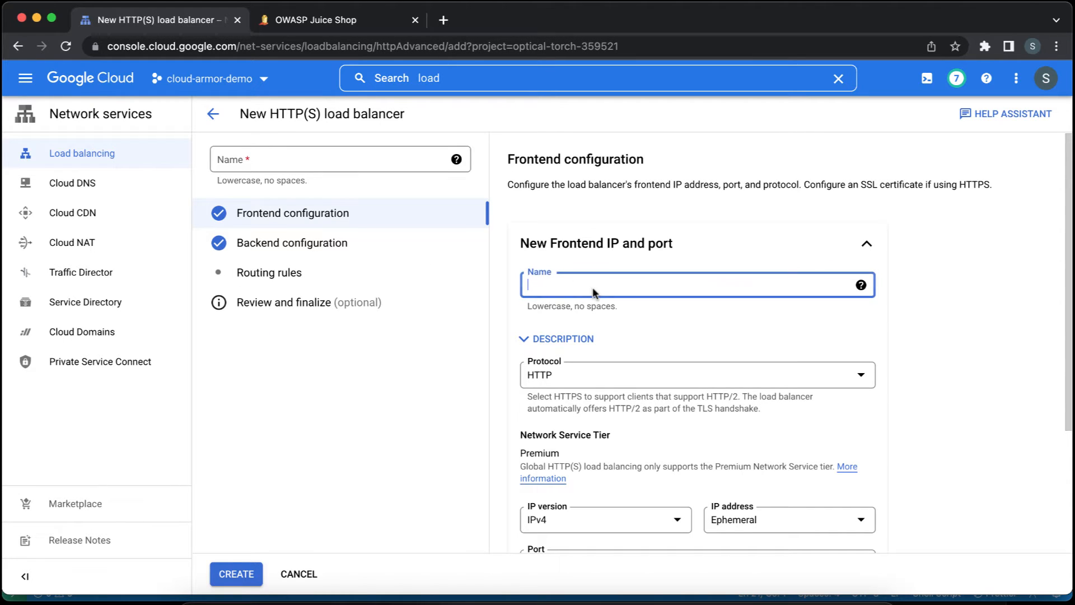
left_click(370, 165)
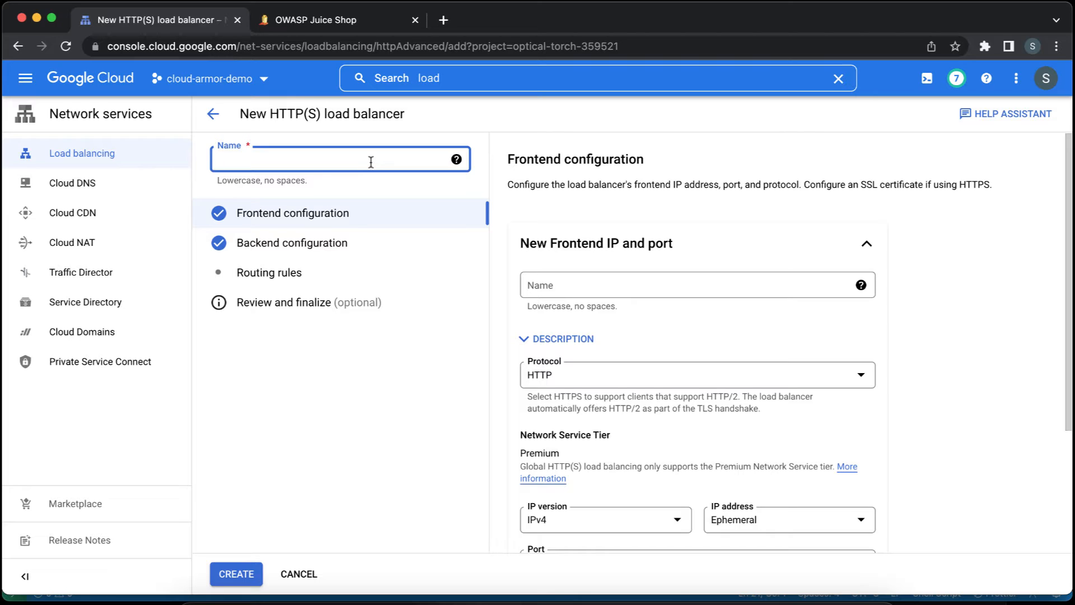
type("owasp-juice-shop-lb")
Name the load balancer's frontend fe-owasp-juice-shop and complete it with the default HTTP protocol, ephemeral IPv4 address and port 80.
key("Tab")
key("Tab")
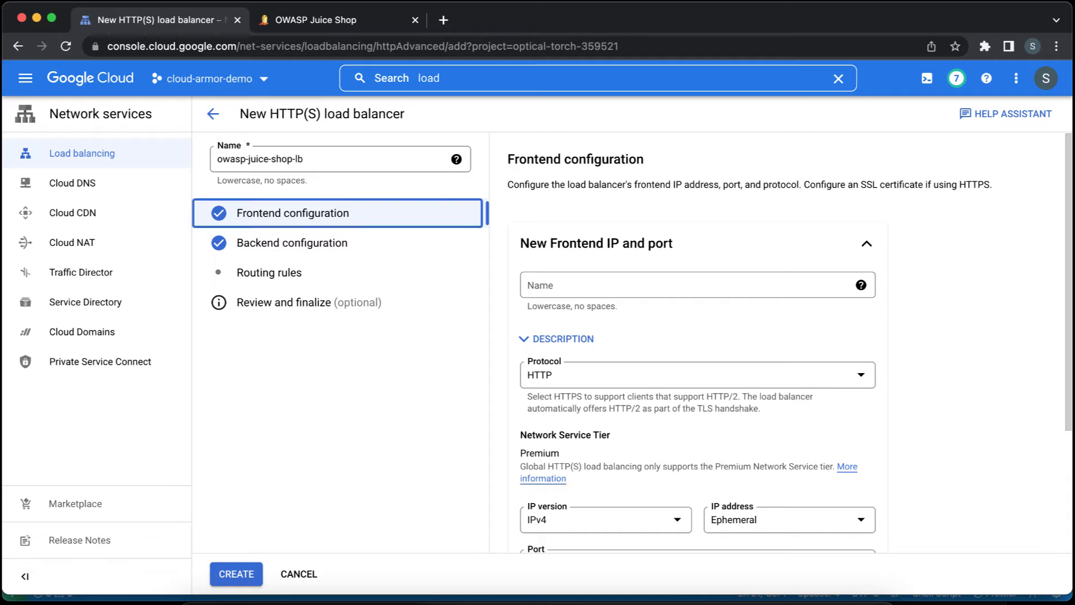
key("Tab")
key("Tab")
type("fe-")
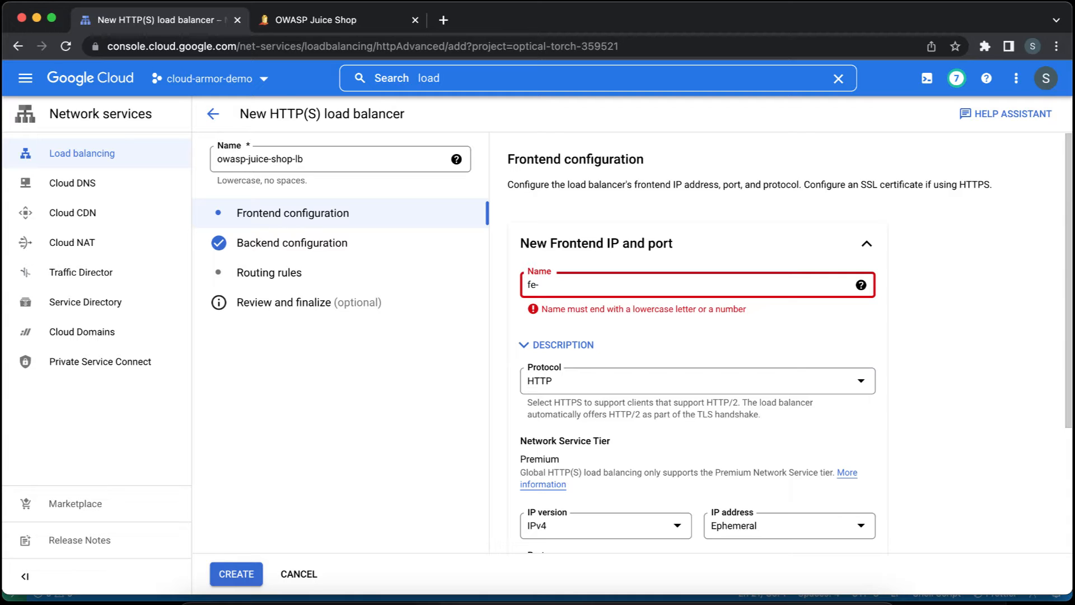
type("ow")
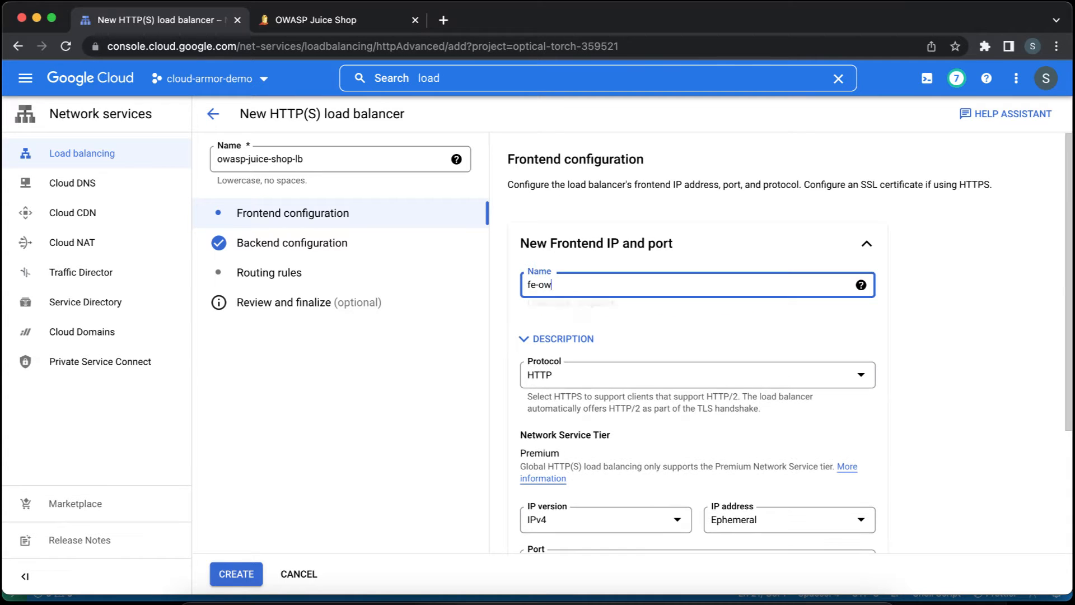
type("asp-juice-shop")
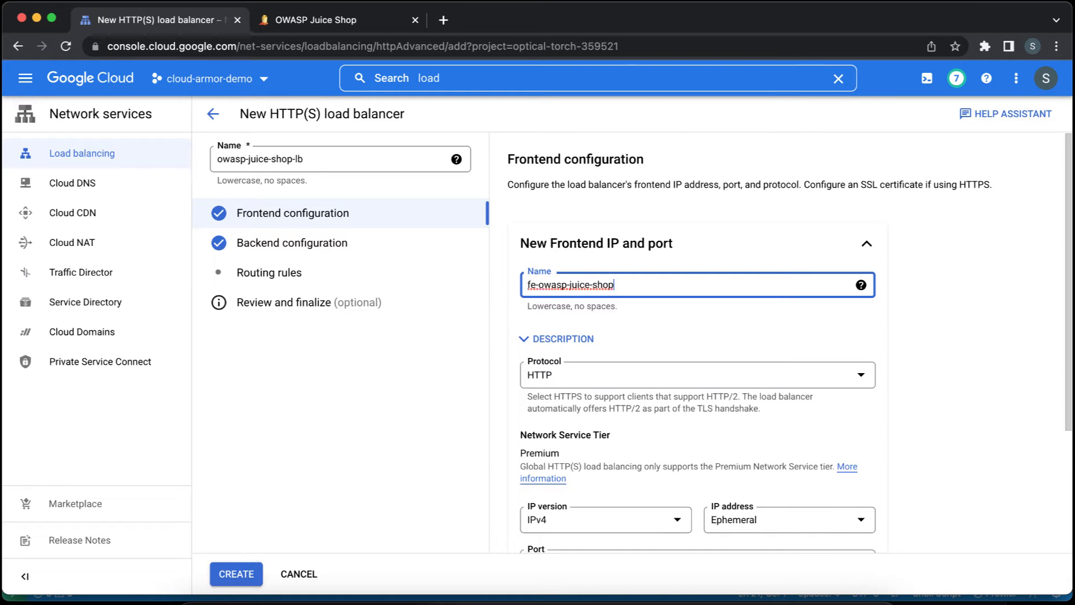
key("Tab")
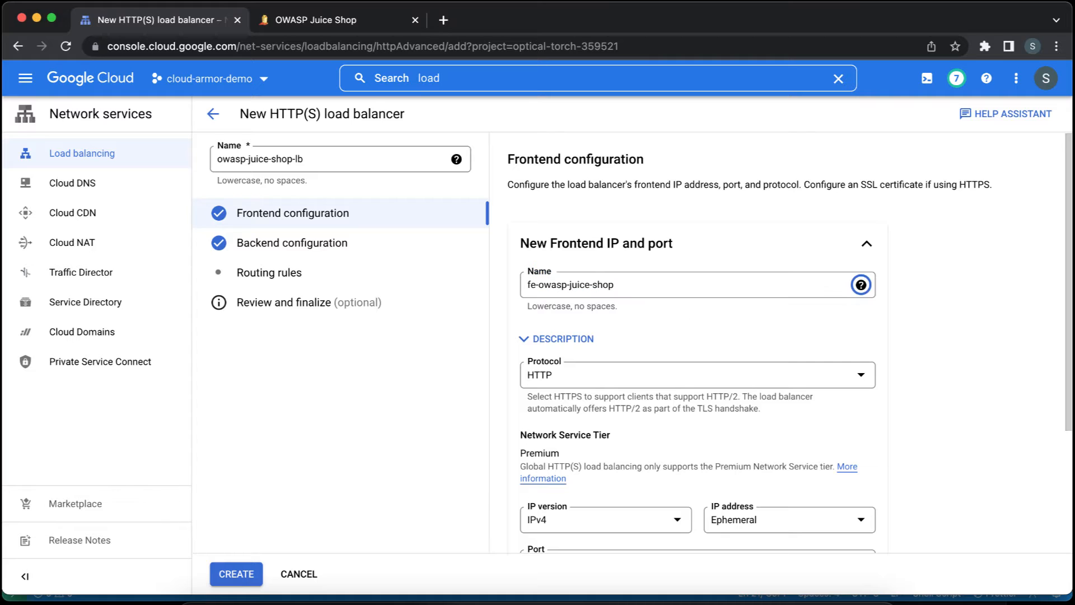
key("Tab")
key("Tab")
scroll(695, 337, "down", 5)
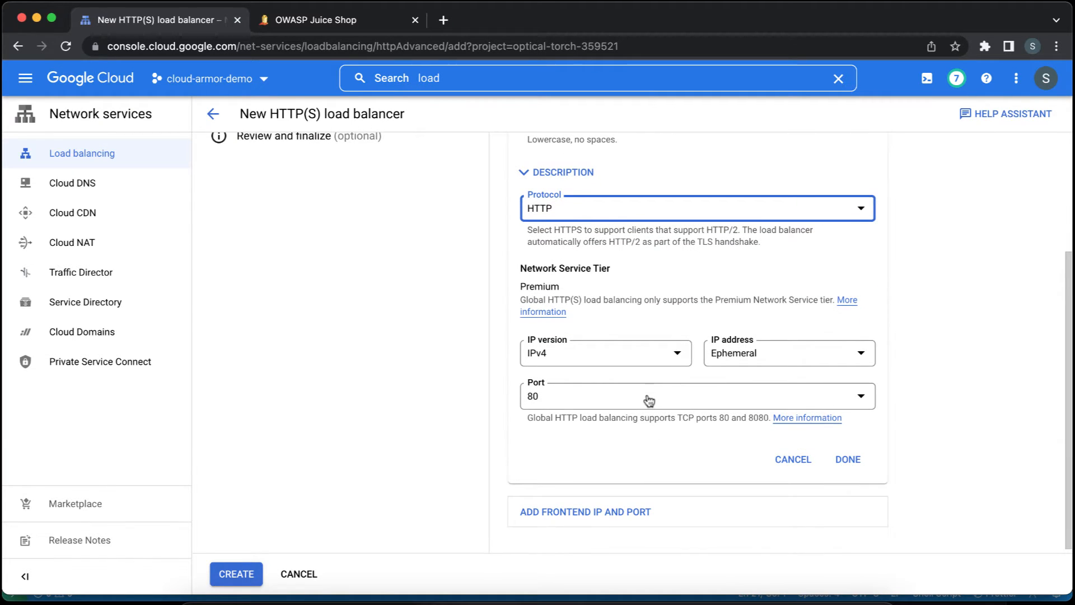
left_click(848, 459)
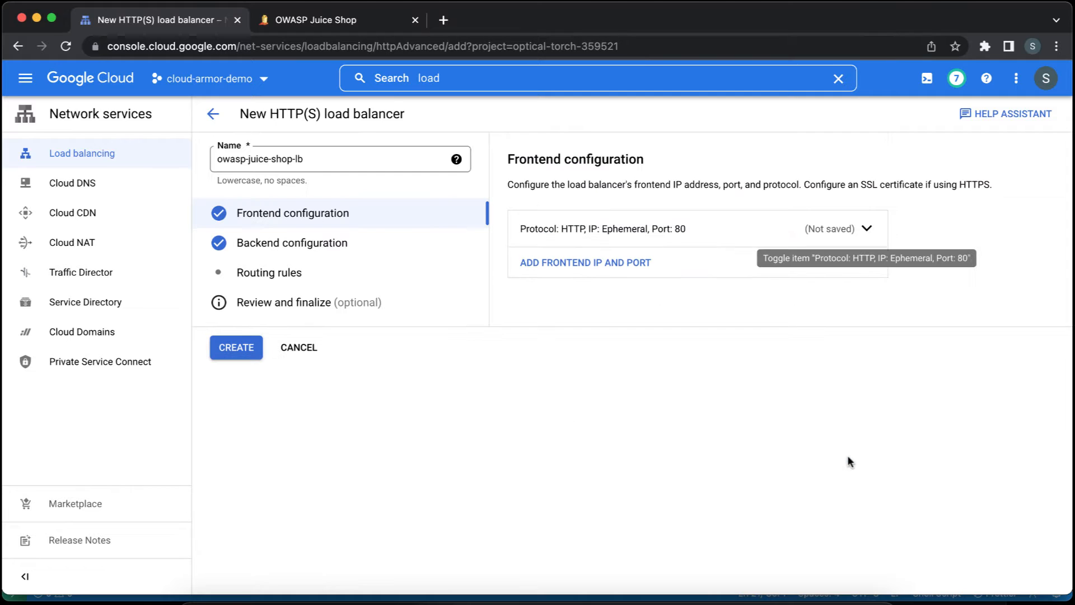
Start a new backend service in the backend configuration and name it be-owasp-juice-shop, keeping the instance group type and HTTP protocol.
left_click(380, 245)
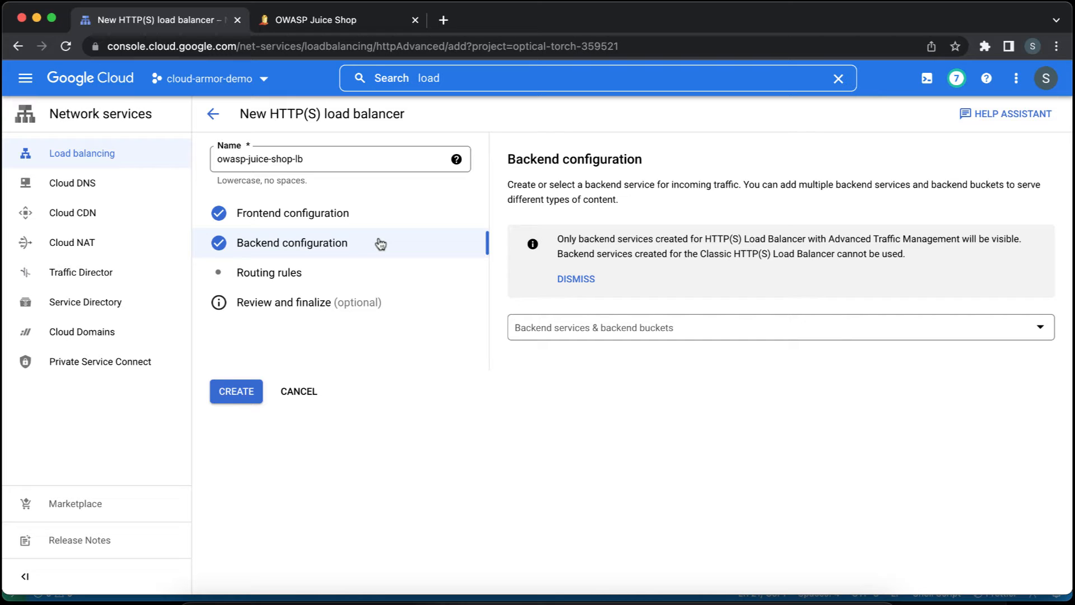
left_click(594, 336)
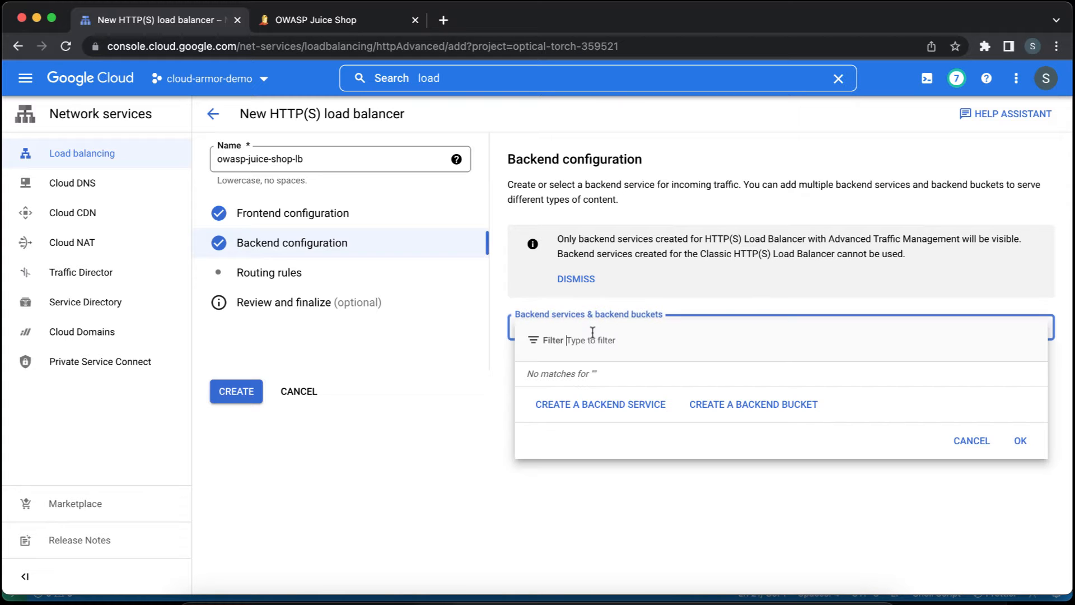
left_click(579, 405)
left_click(740, 134)
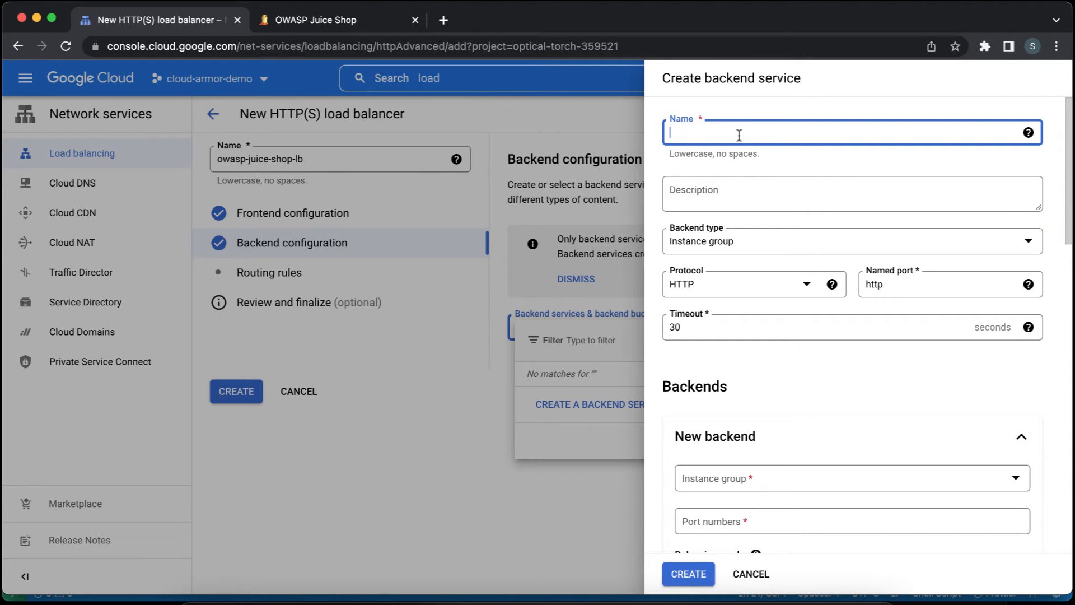
type("be-owasp-juice-shop")
key("Tab")
key("Tab")
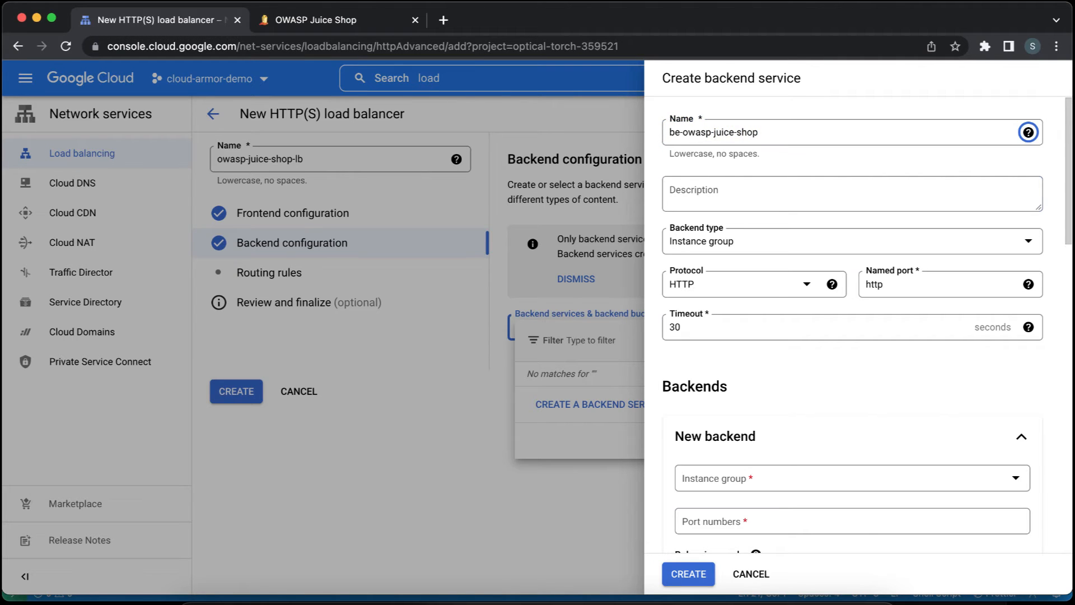
key("Tab")
key("Tab")
key("Tab")
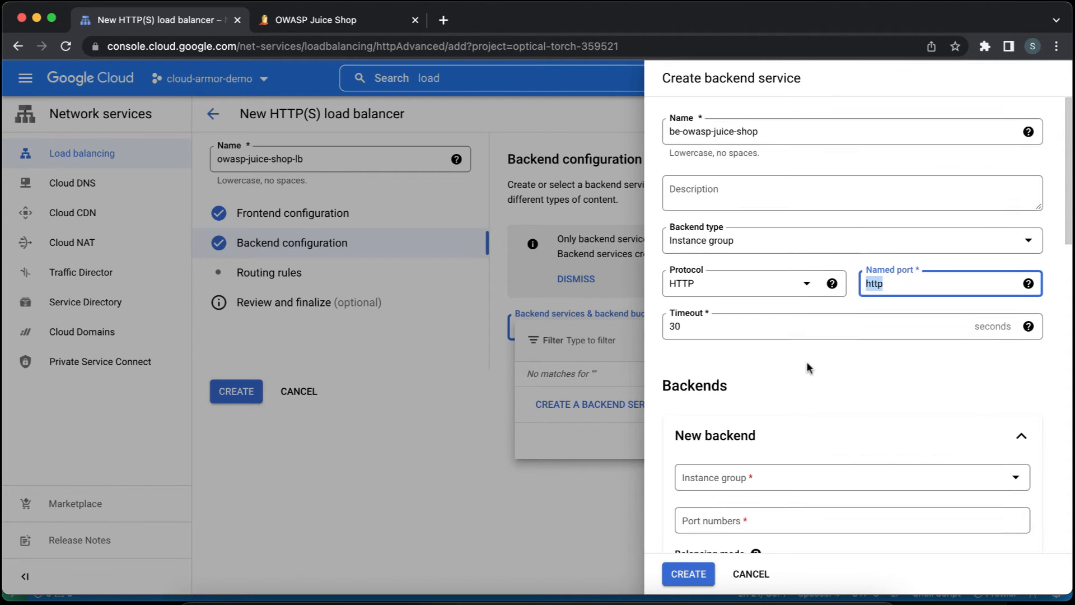
Choose owasp-juice-shop-instance-group as the instance group of the new backend.
scroll(806, 361, "down", 3)
left_click(804, 391)
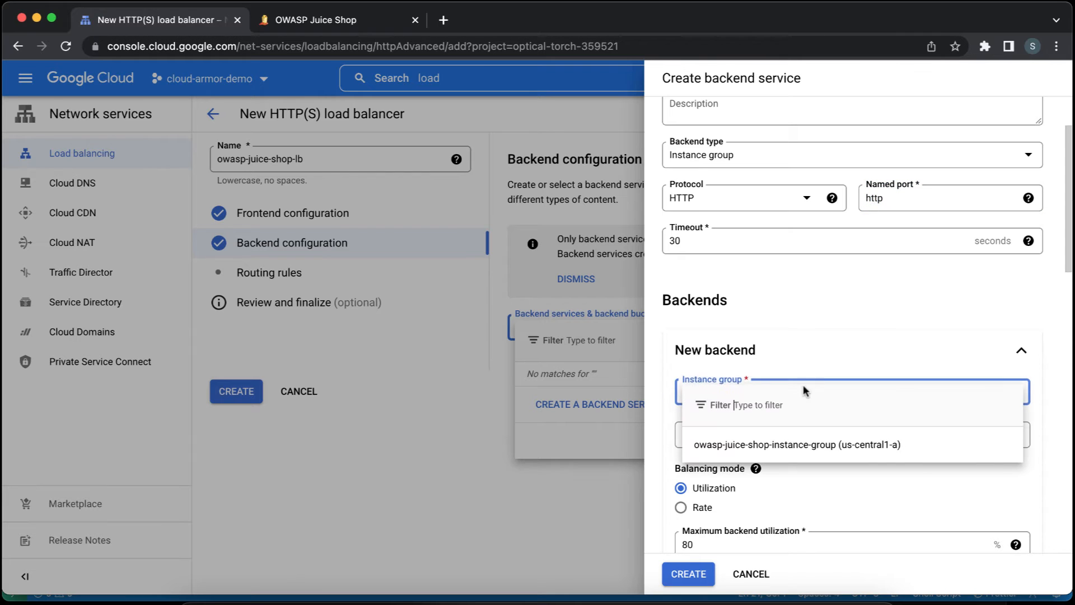
left_click(776, 443)
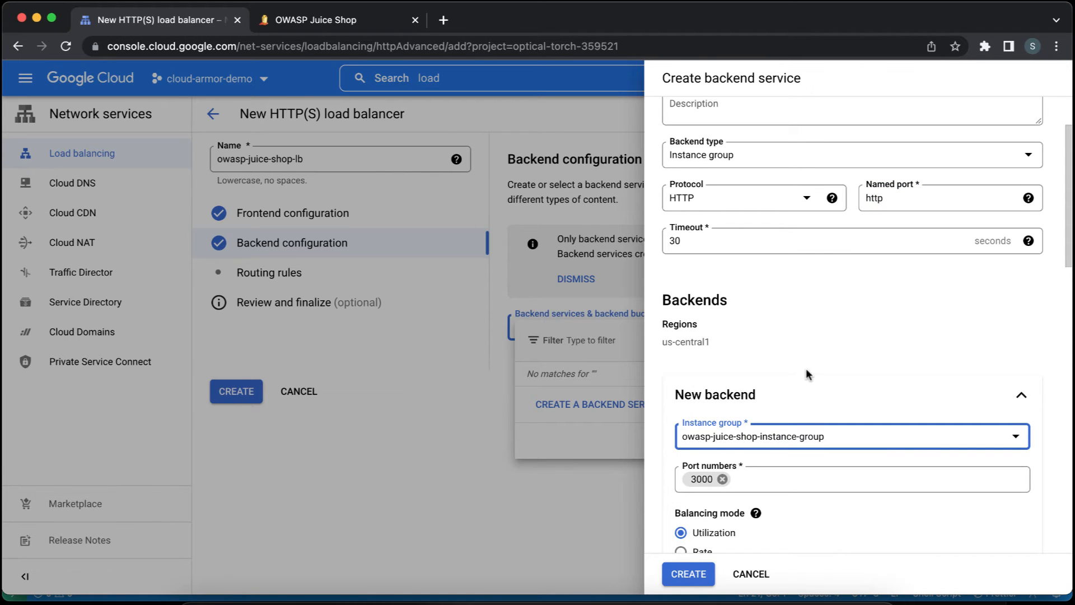
Start creating a health check for the backend service and name it hc-owasp-juice-shop.
scroll(806, 368, "down", 5)
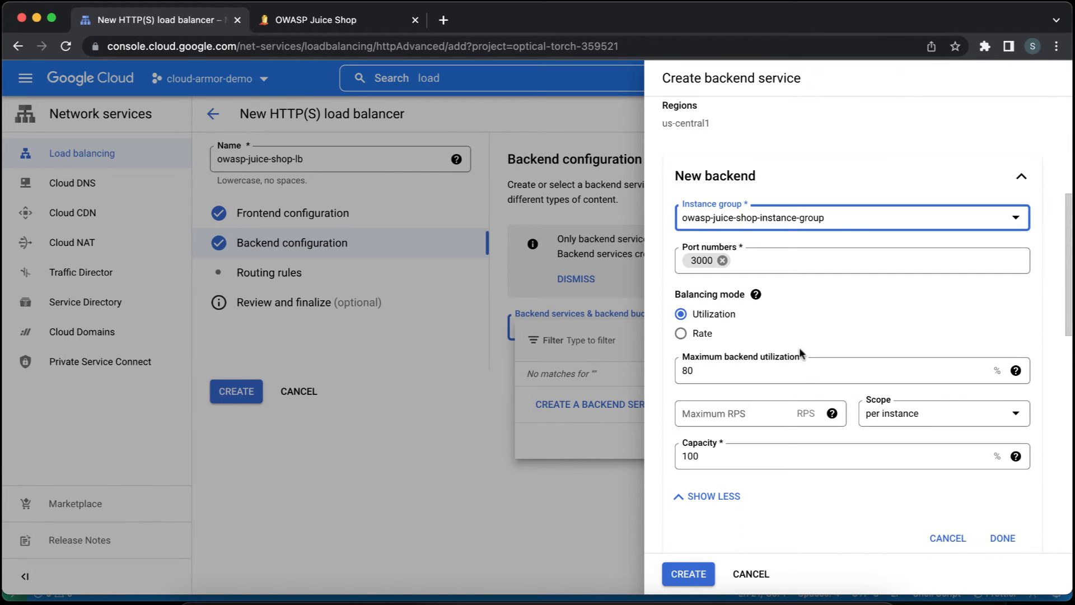
scroll(799, 349, "down", 3)
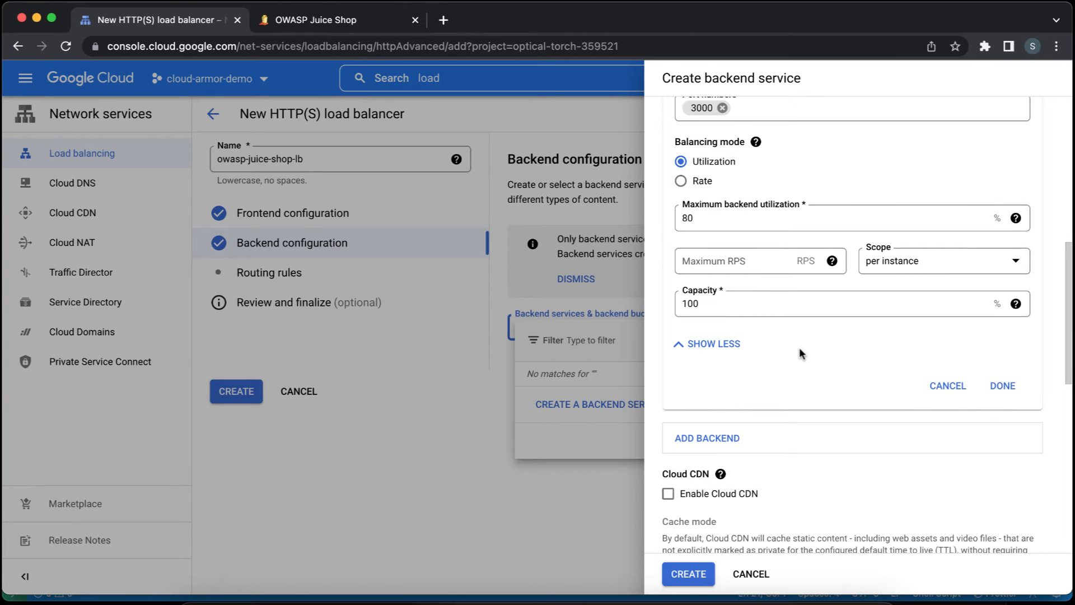
scroll(799, 349, "down", 5)
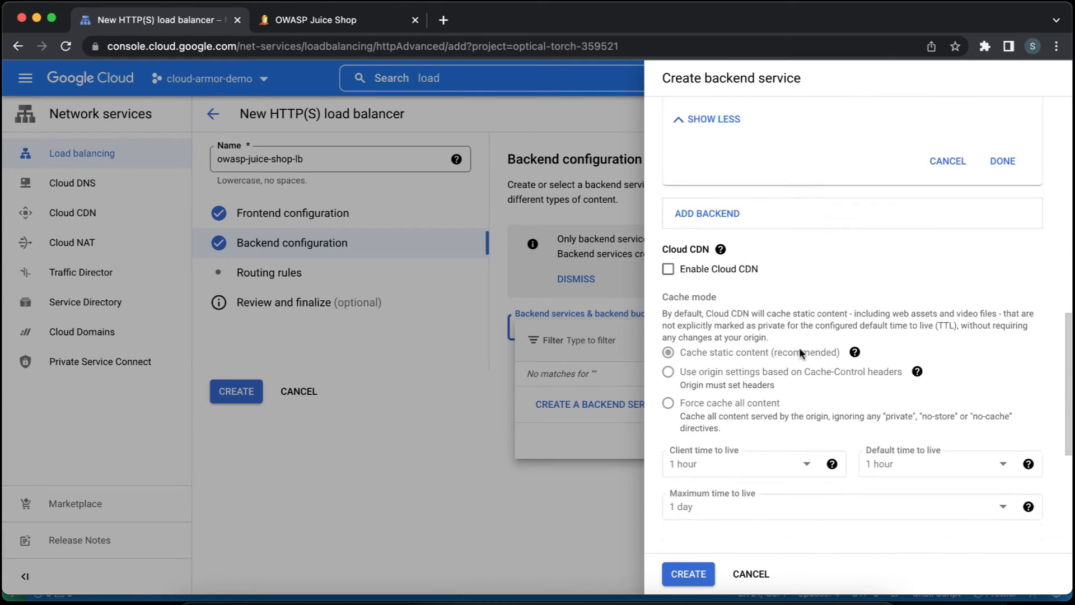
scroll(799, 352, "down", 5)
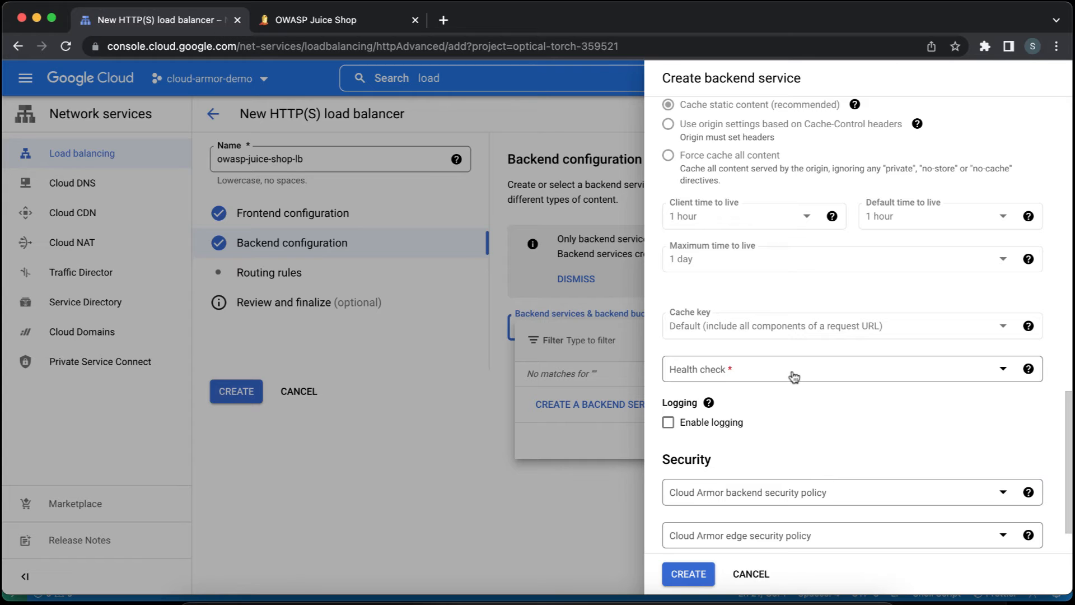
left_click(794, 377)
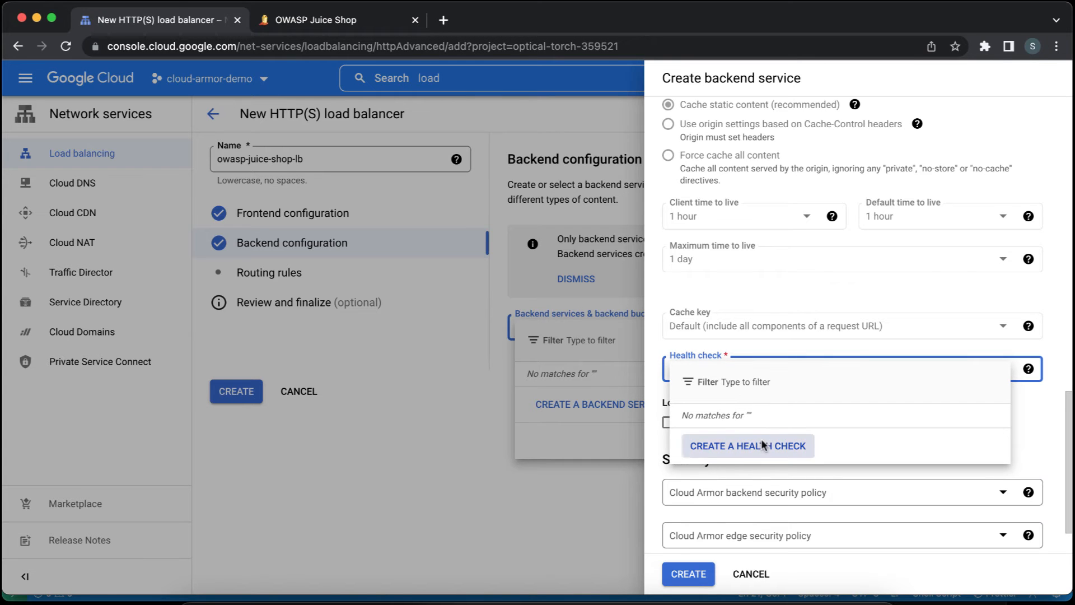
left_click(762, 445)
left_click(552, 133)
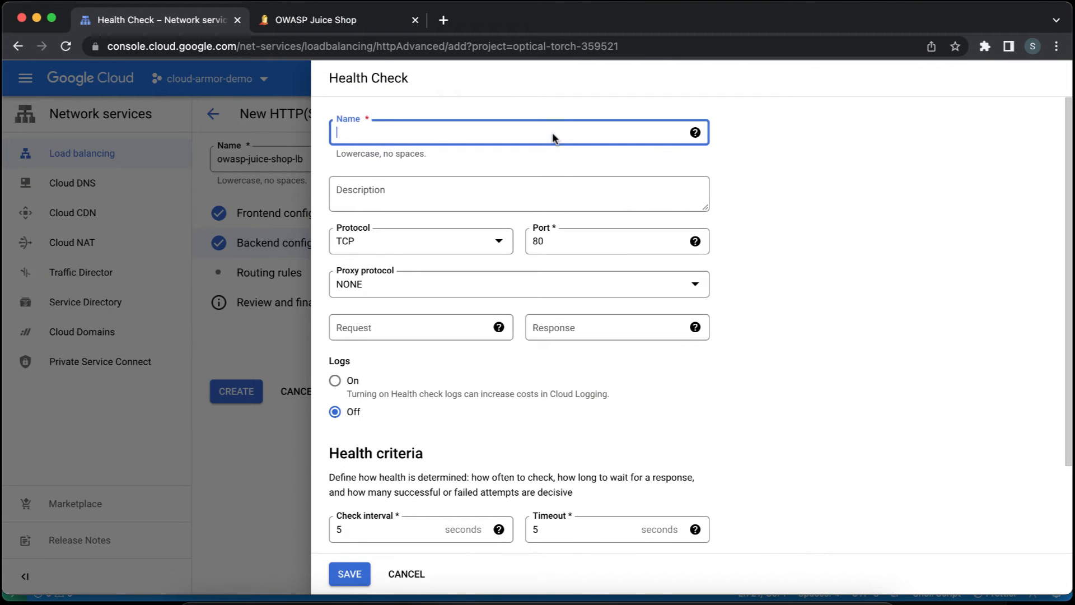
type("hc-owasp-juice-shop")
key("Tab")
key("Tab")
key("Tab")
Set the TCP health check's port to 3000 and save it with the default health criteria.
key("Tab")
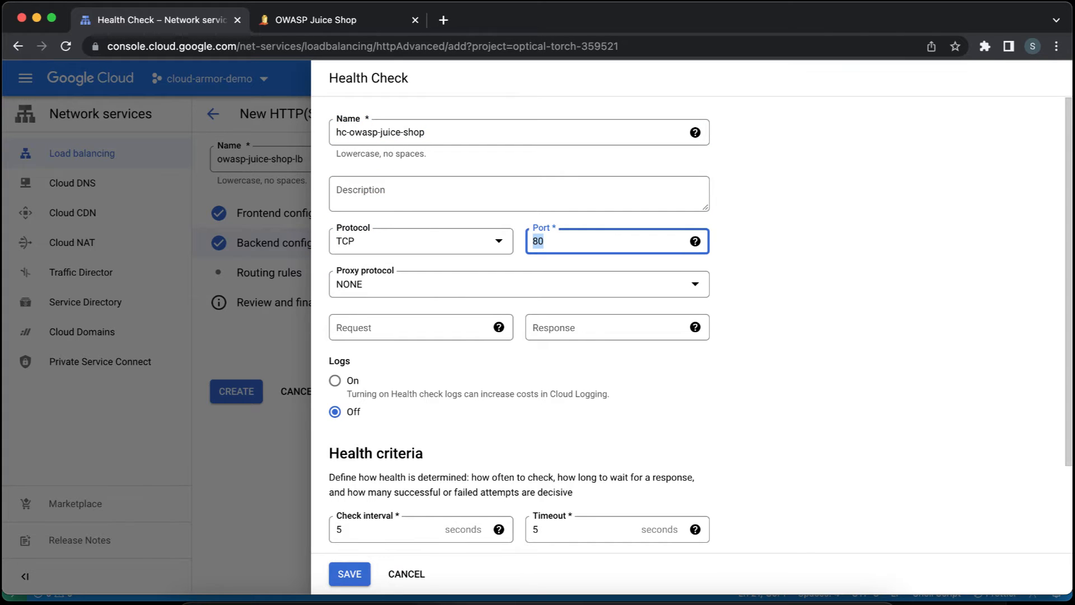
type("3000")
key("Tab")
key("Tab")
key("Tab")
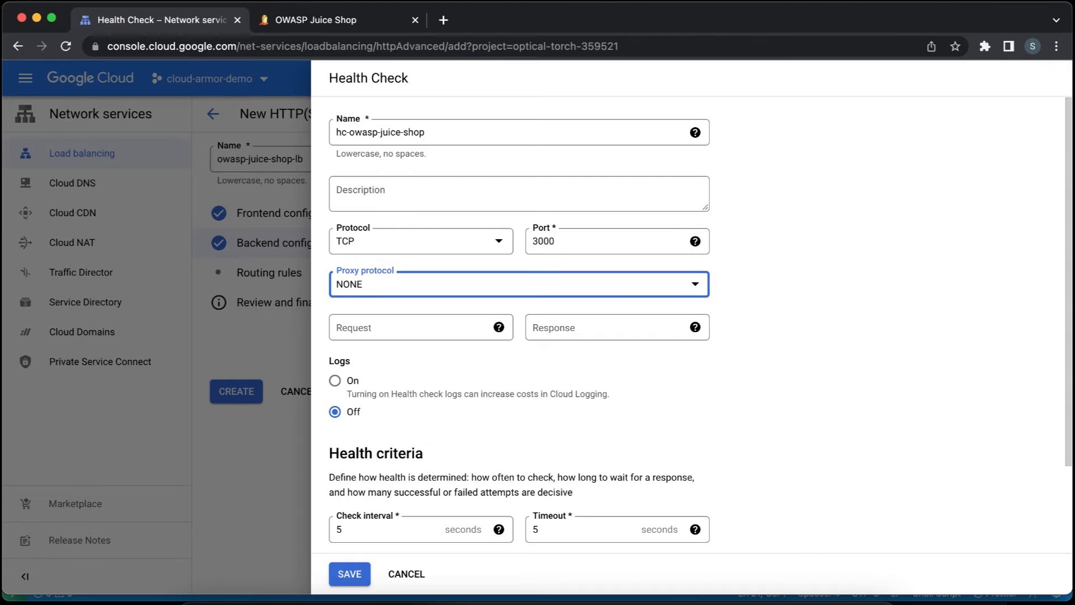
key("Tab")
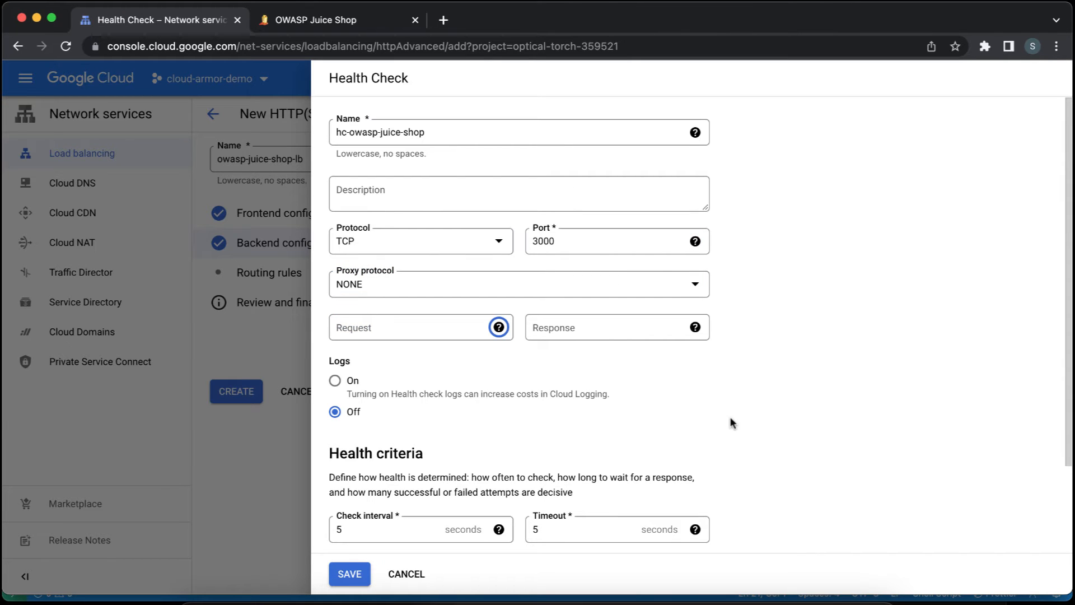
scroll(730, 416, "down", 2)
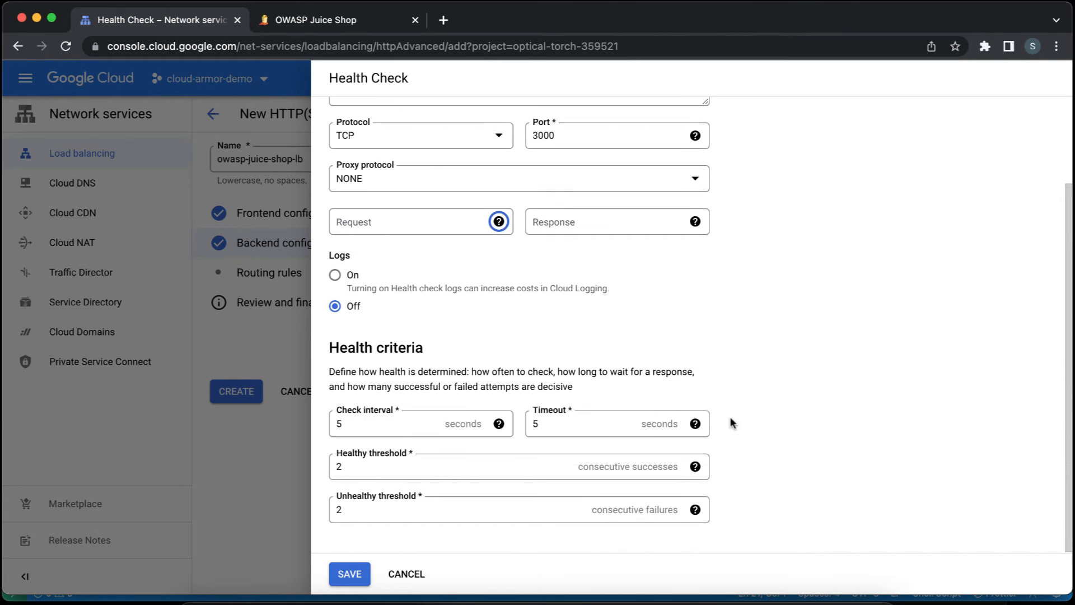
left_click(349, 575)
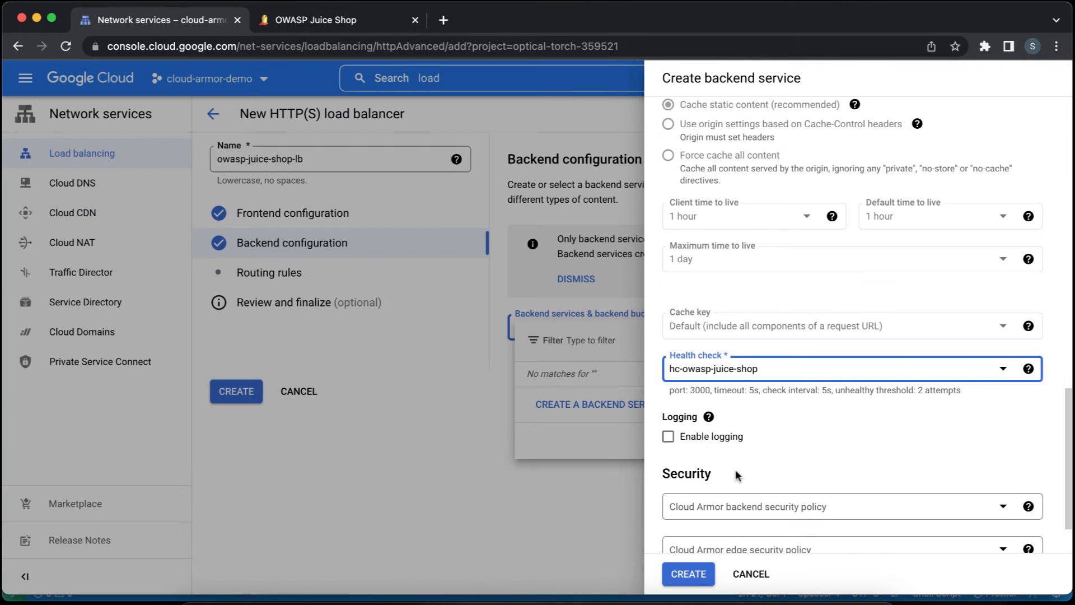
Enable logging for the backend service with the default sample rate and create the service.
left_click(725, 441)
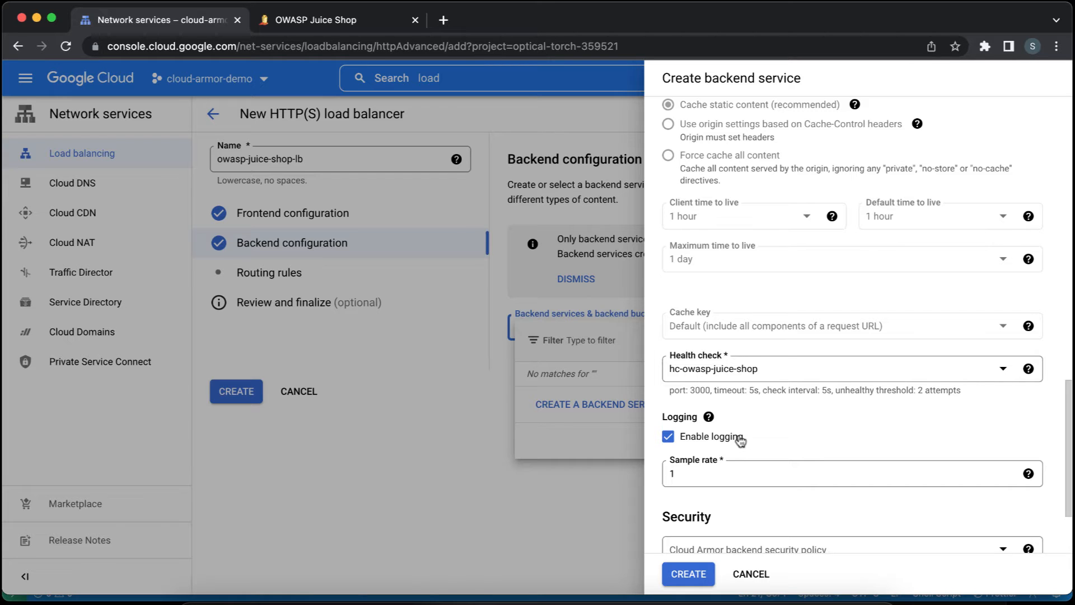
scroll(810, 421, "down", 3)
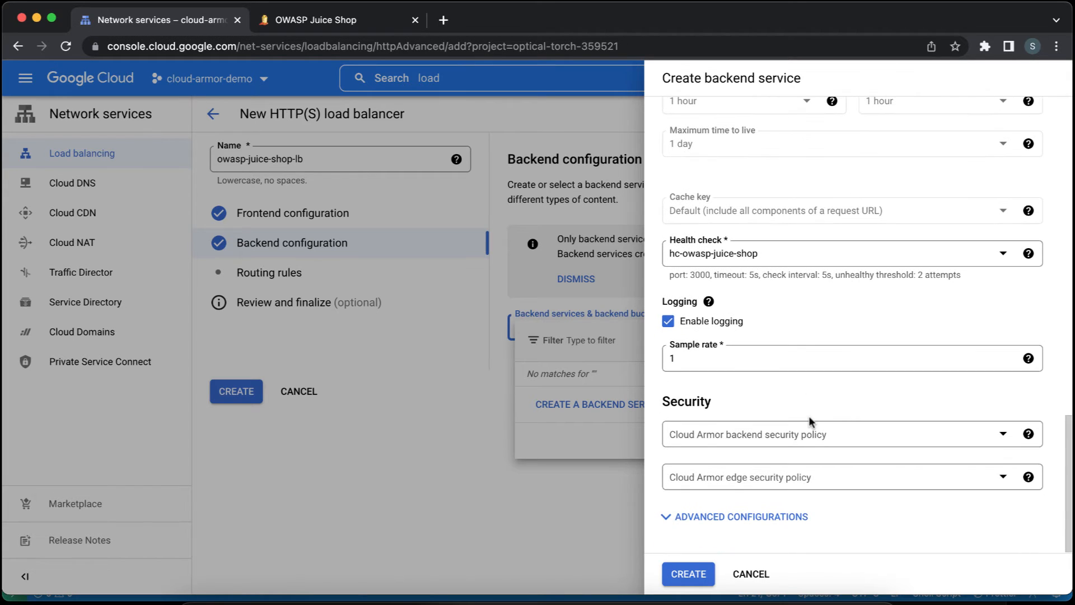
left_click(690, 574)
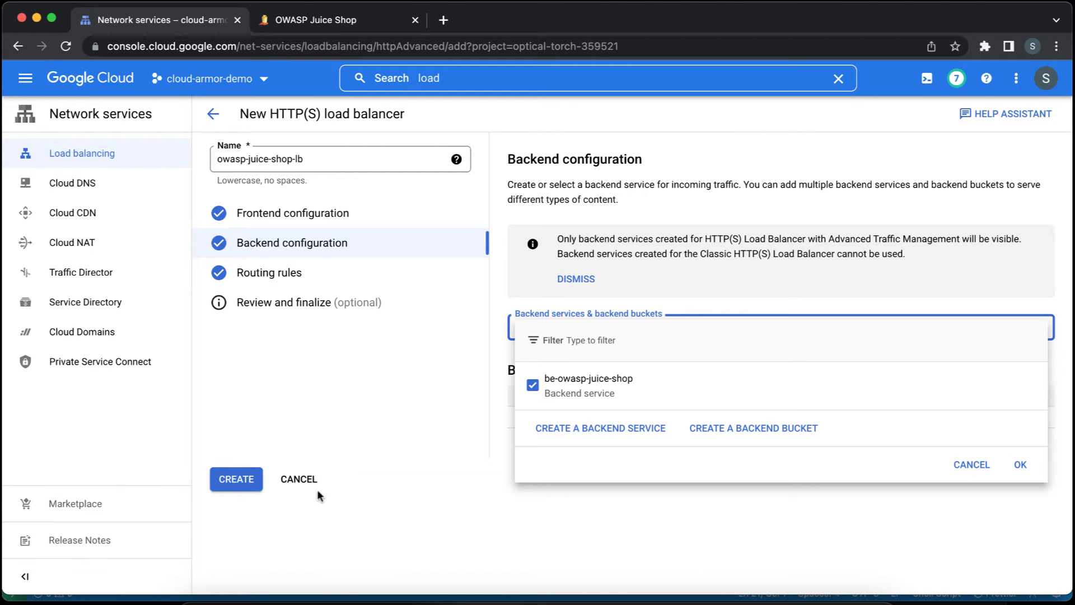
Confirm be-owasp-juice-shop as the load balancer's backend service and create the load balancer.
left_click(1024, 465)
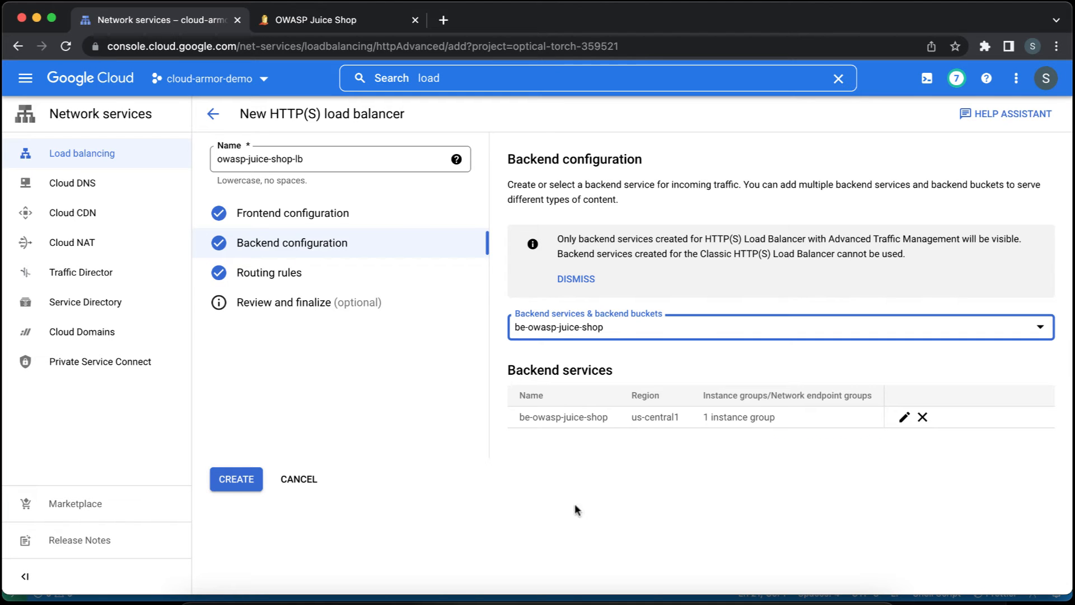
left_click(240, 481)
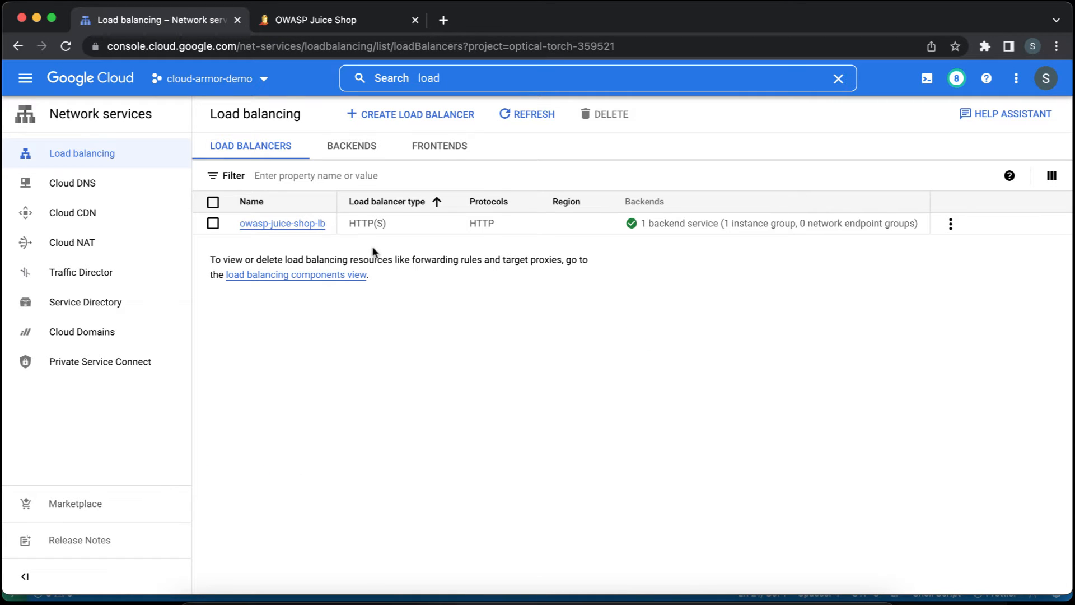
Open the details of owasp-juice-shop-lb and examine its frontend IP address, named port and the backend service's advanced configurations.
left_click(314, 224)
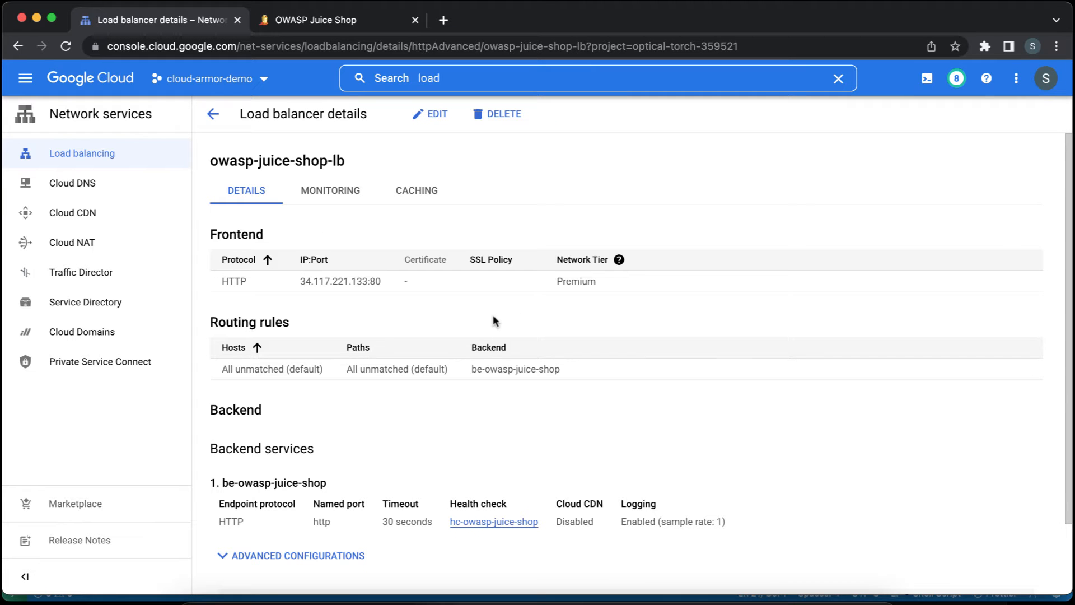
double_click(334, 280)
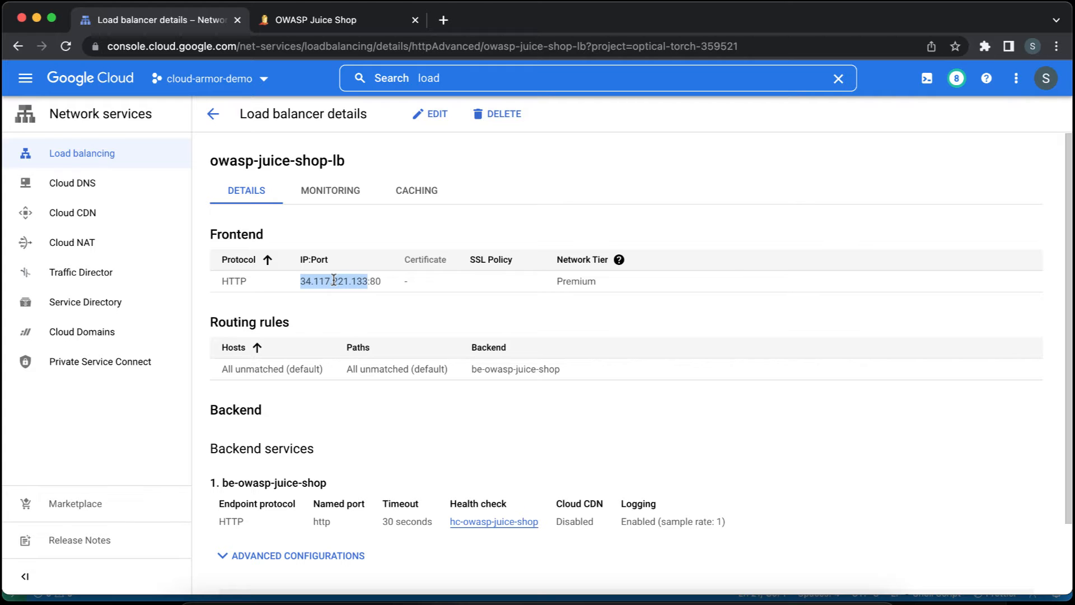
scroll(486, 451, "down", 3)
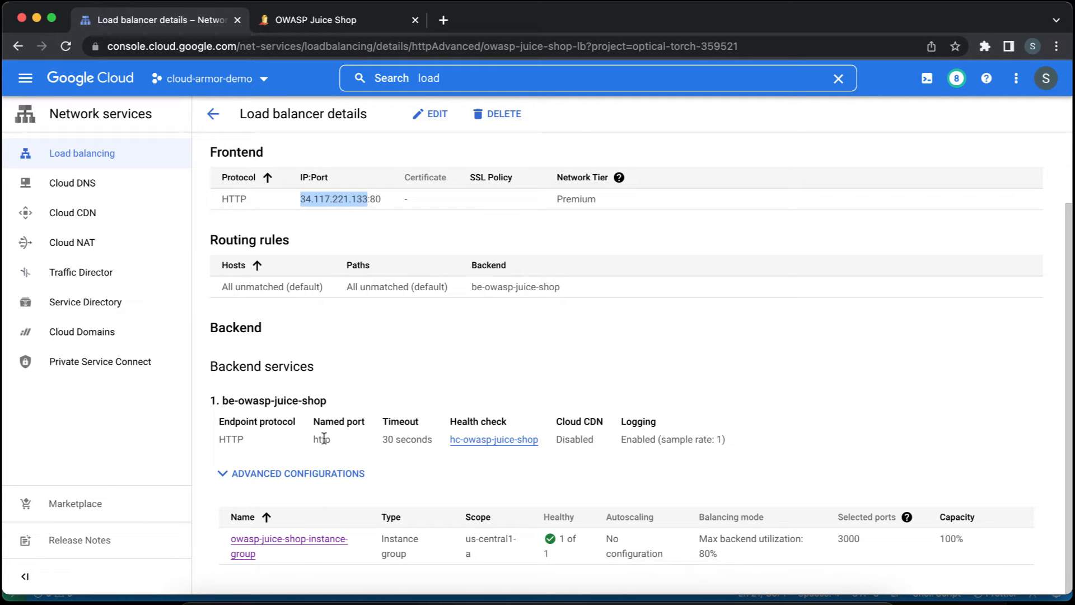
left_click(296, 474)
scroll(412, 473, "down", 1)
scroll(412, 474, "down", 1)
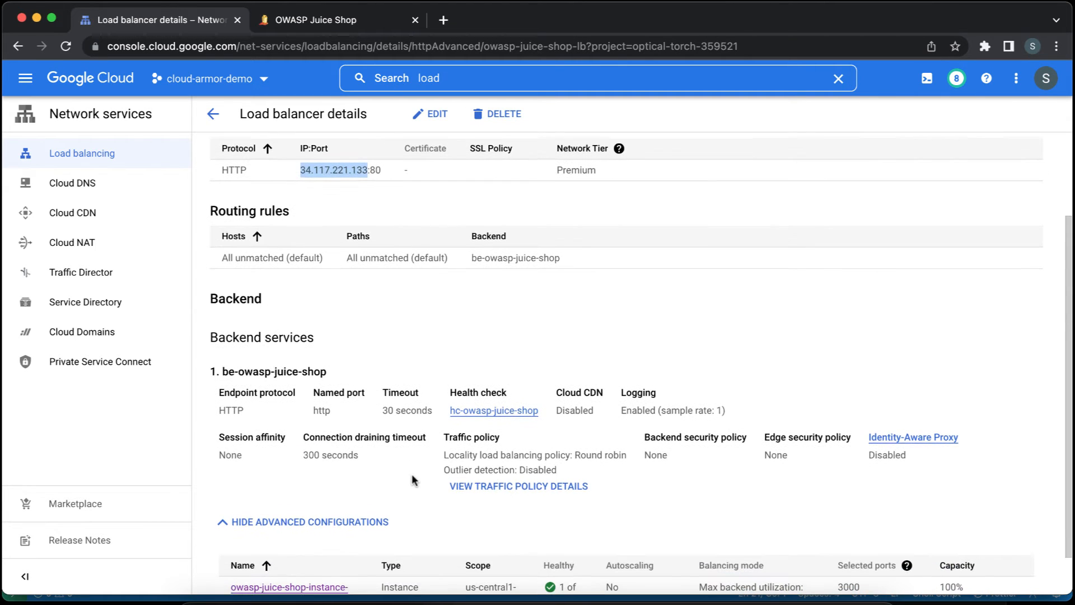
double_click(319, 411)
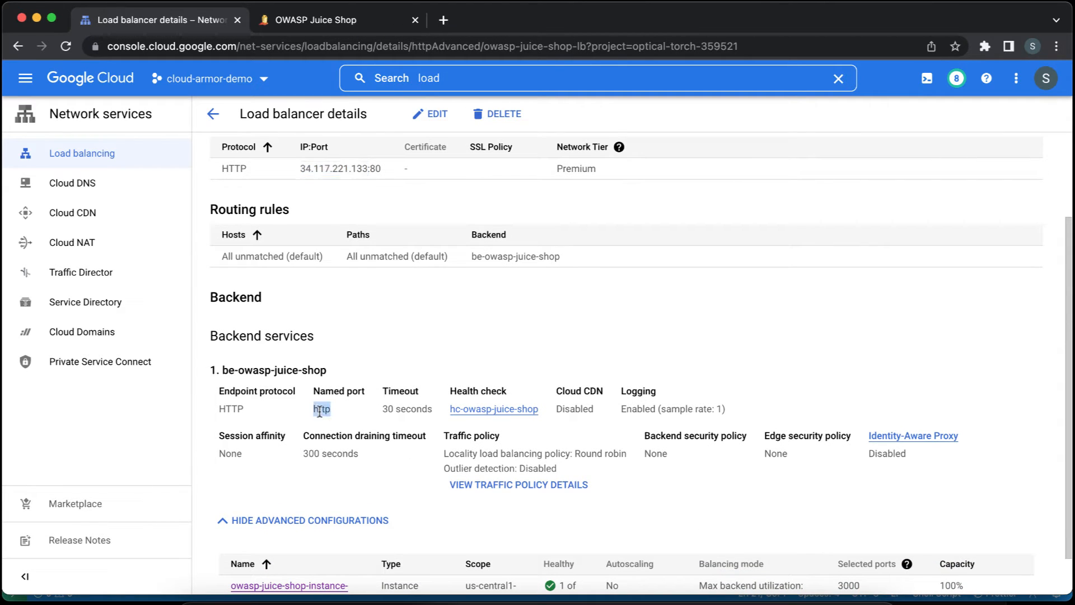
Review the backend instance group of be-owasp-juice-shop and copy the load balancer's frontend IP address without the port.
scroll(416, 464, "down", 2)
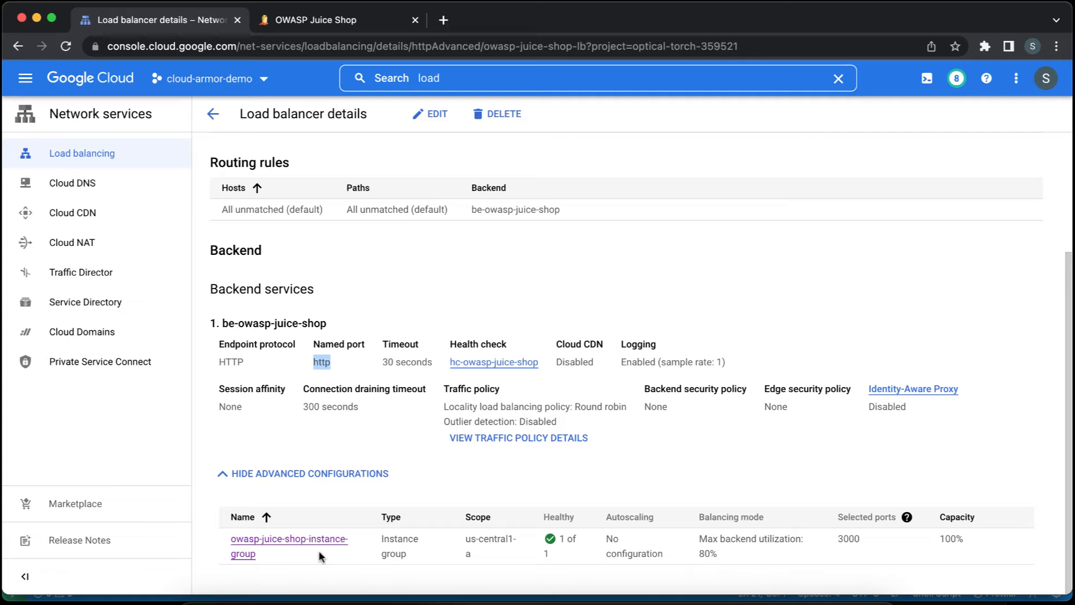
scroll(404, 495, "up", 5)
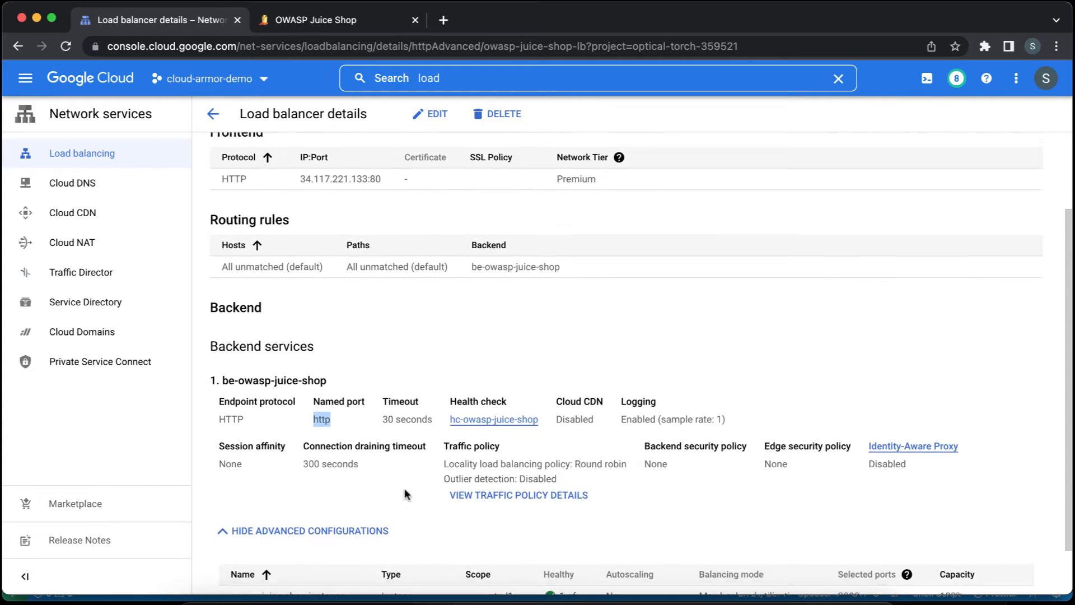
left_click(335, 250)
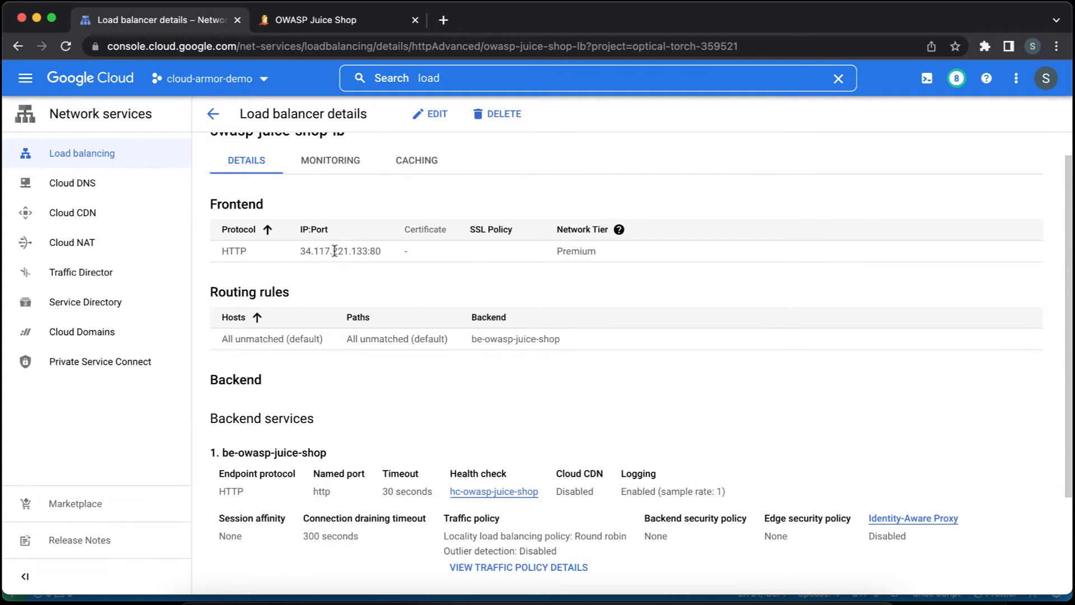
double_click(334, 250)
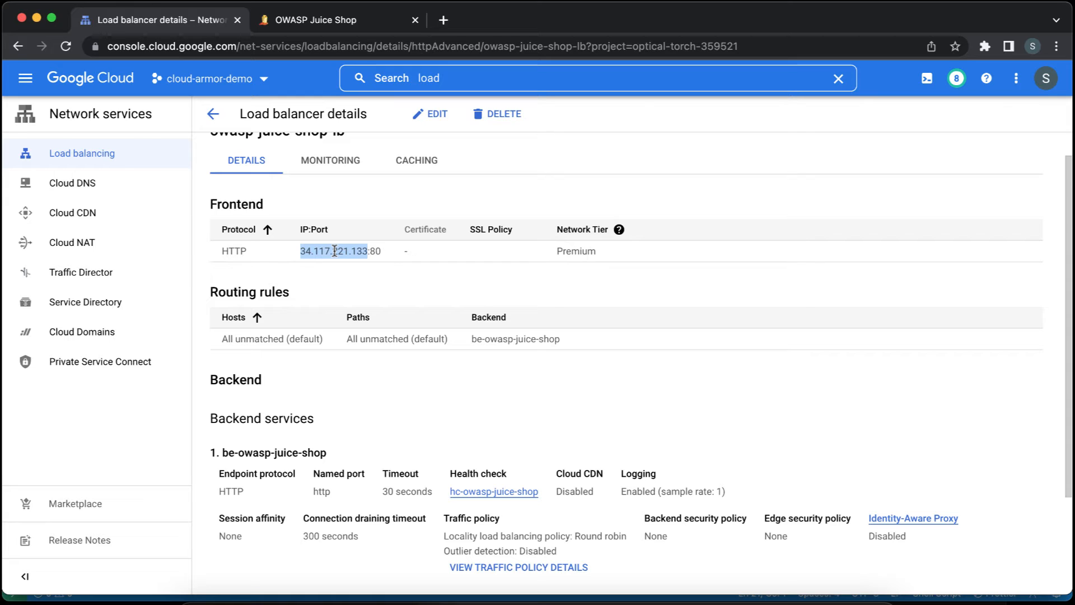
key("super+c")
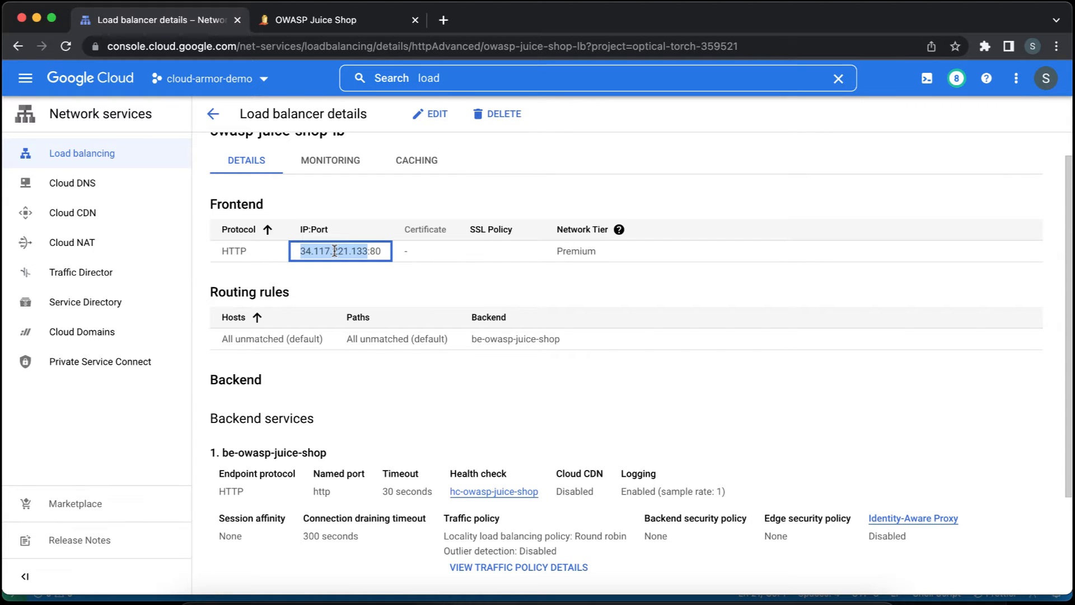
scroll(334, 251, "up", 1)
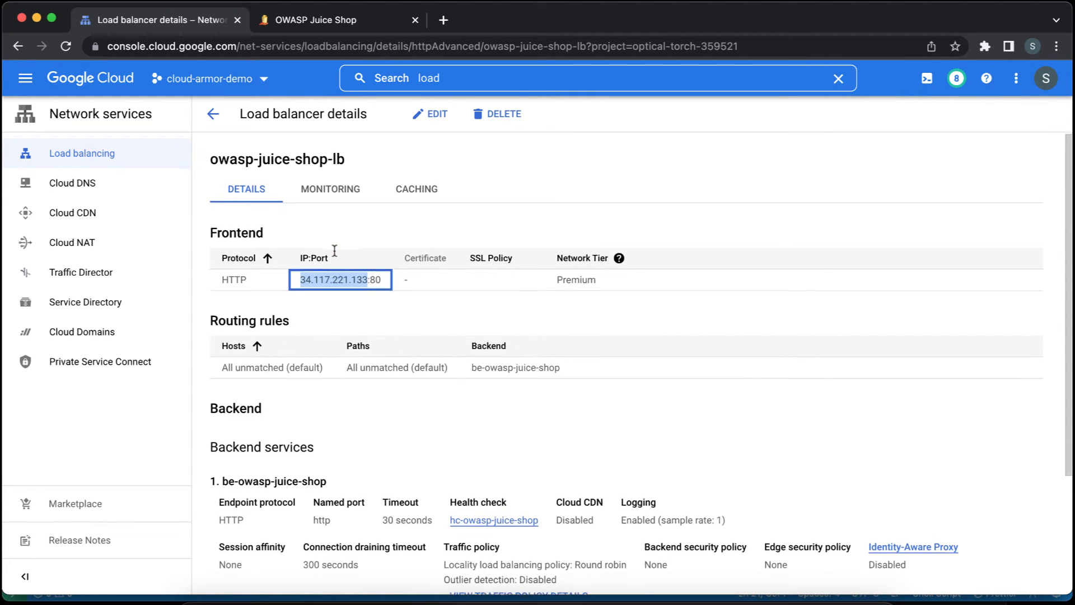
left_click(447, 24)
type("htt")
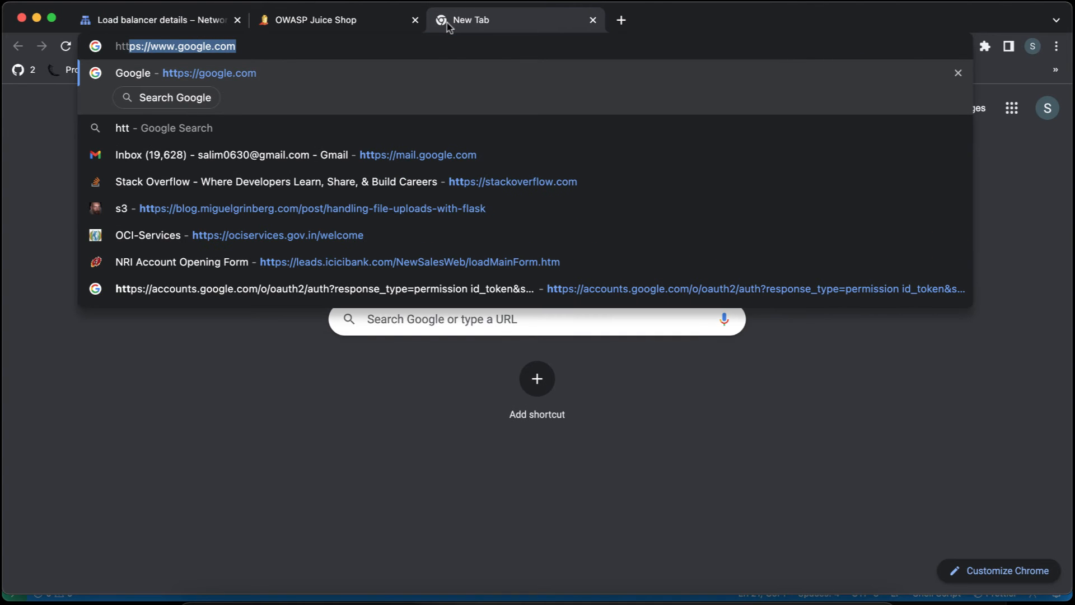
type("p://")
key("super+v")
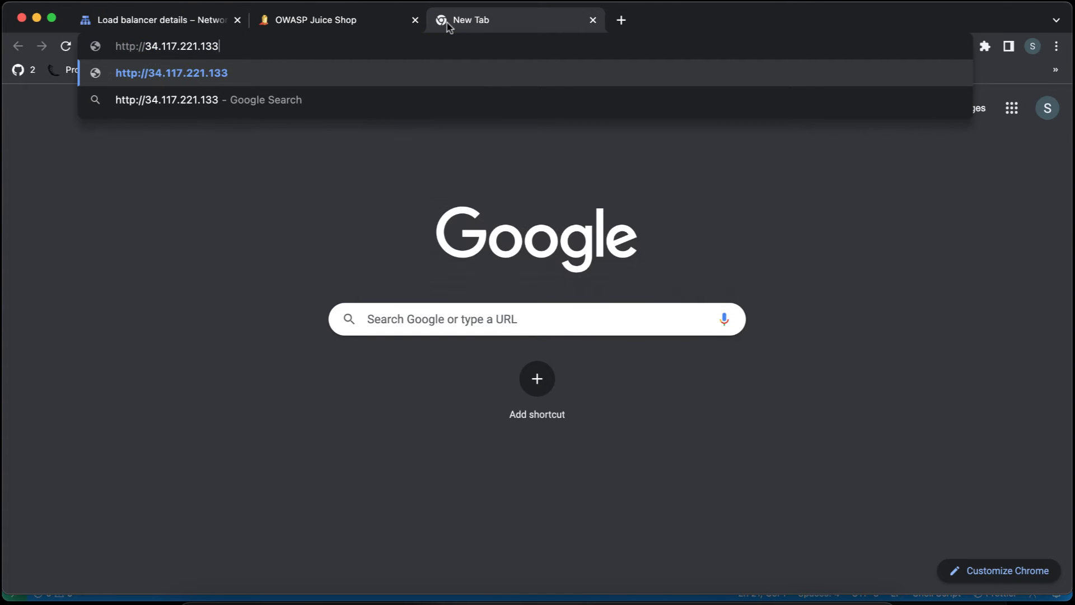
key("Return")
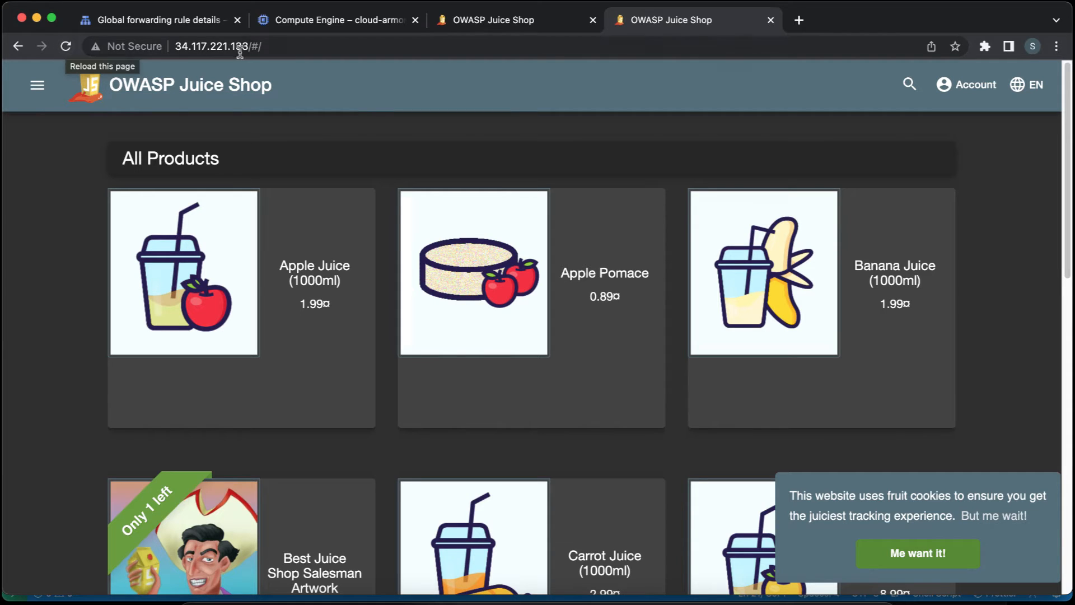
Compare the load balancer page's address with the VM's direct Juice Shop address on port 3000, and reload the load balancer page.
left_click(287, 46)
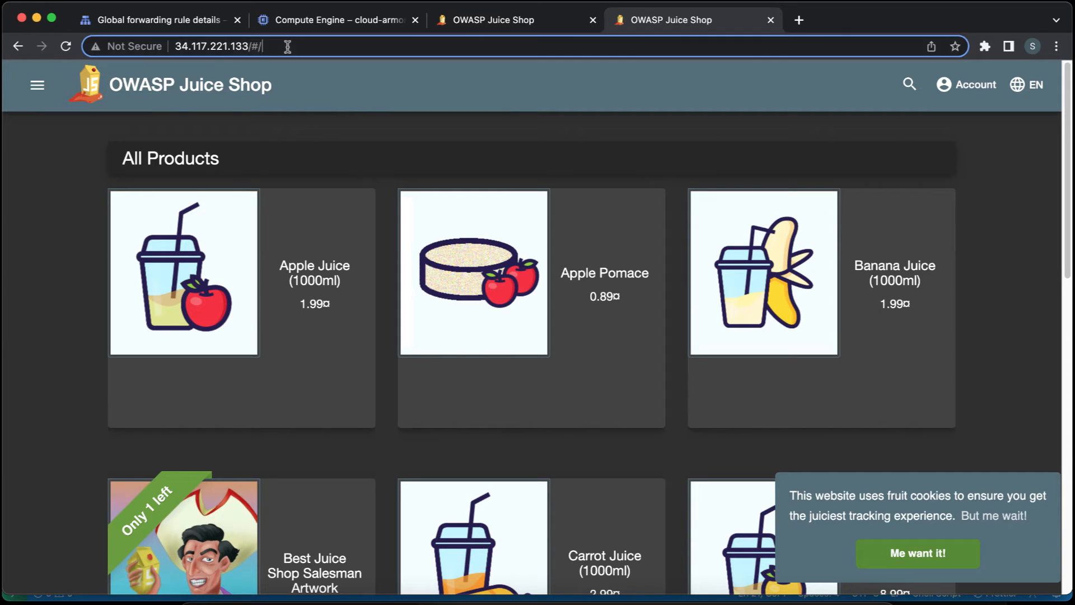
left_click(287, 46)
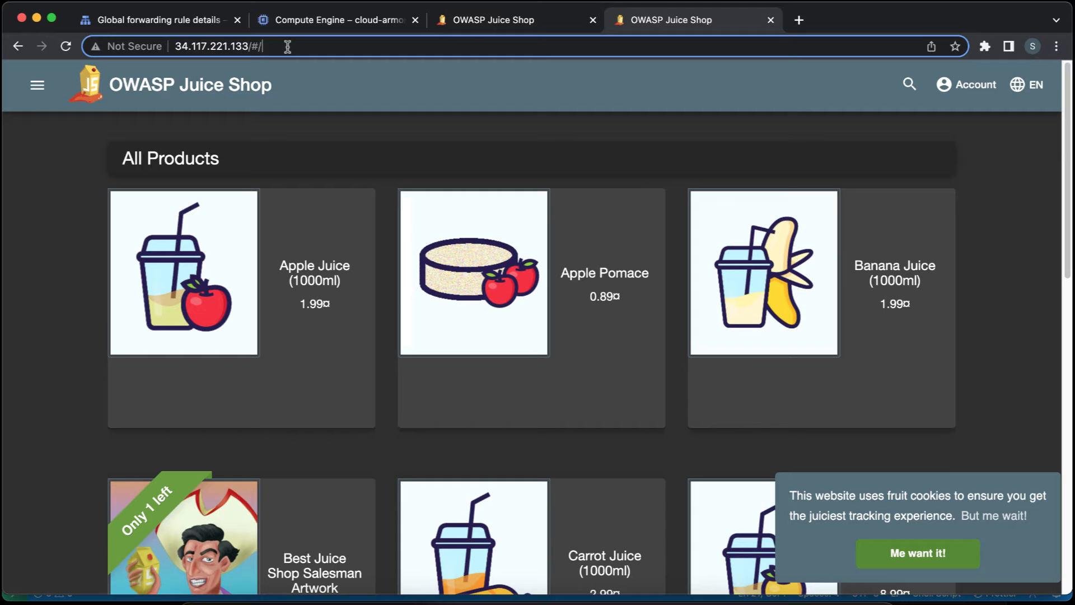
left_click(478, 22)
left_click(325, 45)
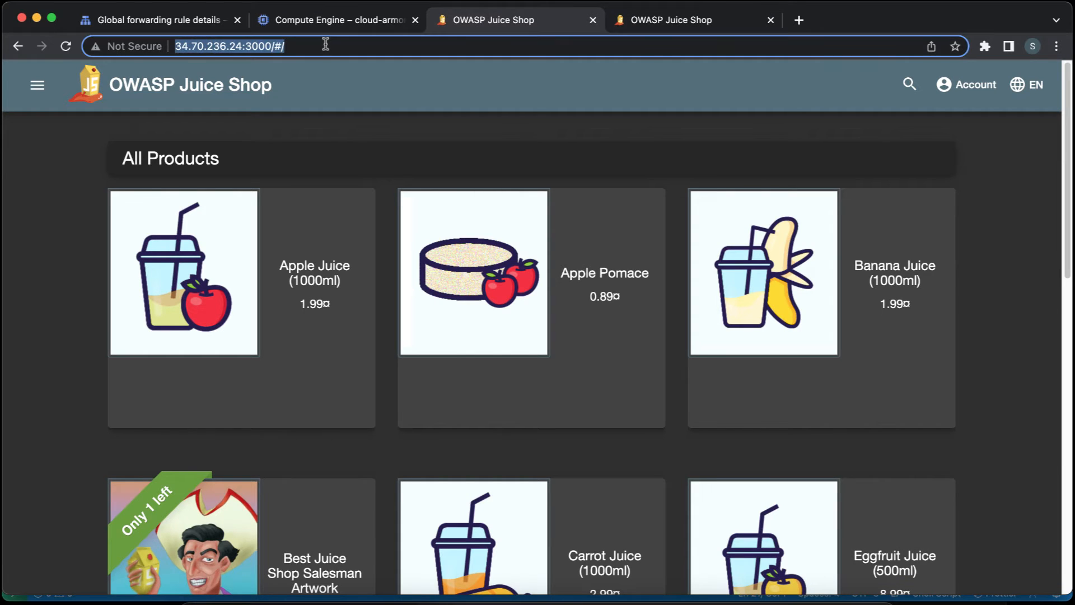
left_click(325, 45)
left_click(637, 21)
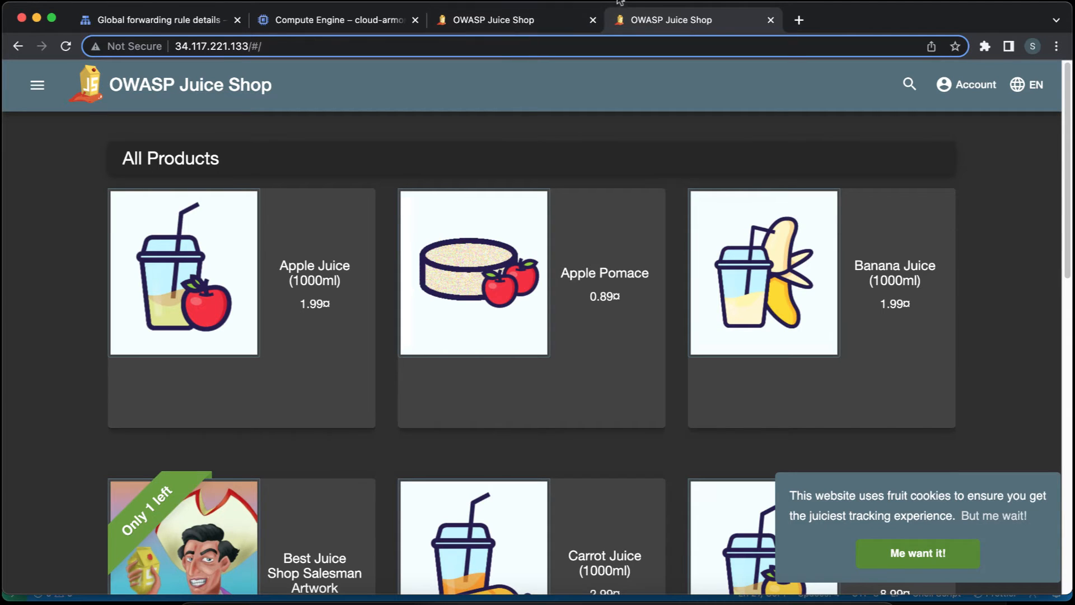
key("Return")
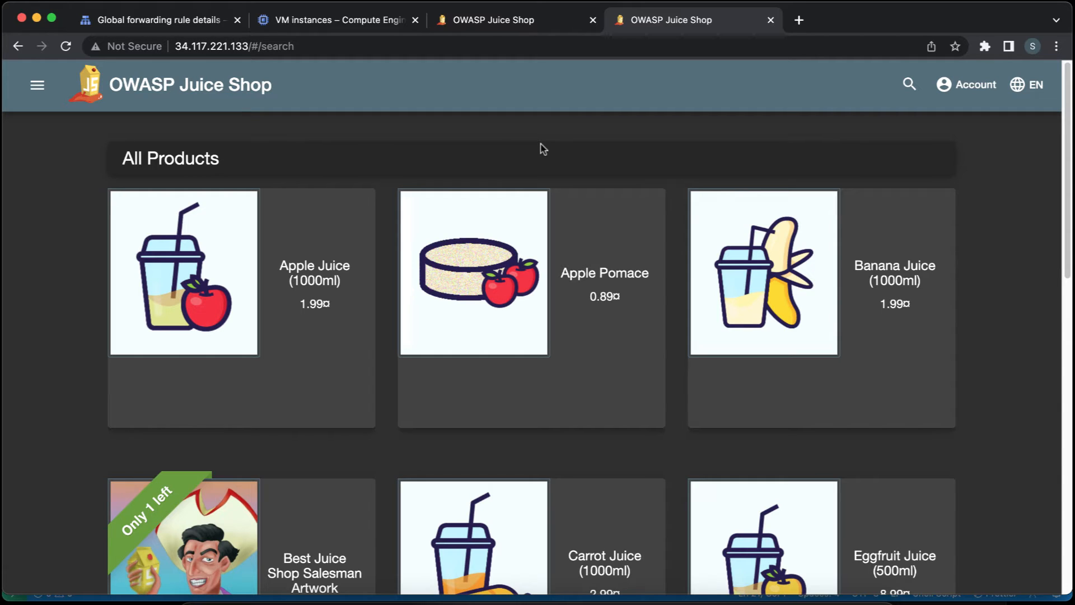
Open the login page of OWASP Juice Shop served by the load balancer and fill in the account's e-mail.
left_click(973, 88)
left_click(975, 140)
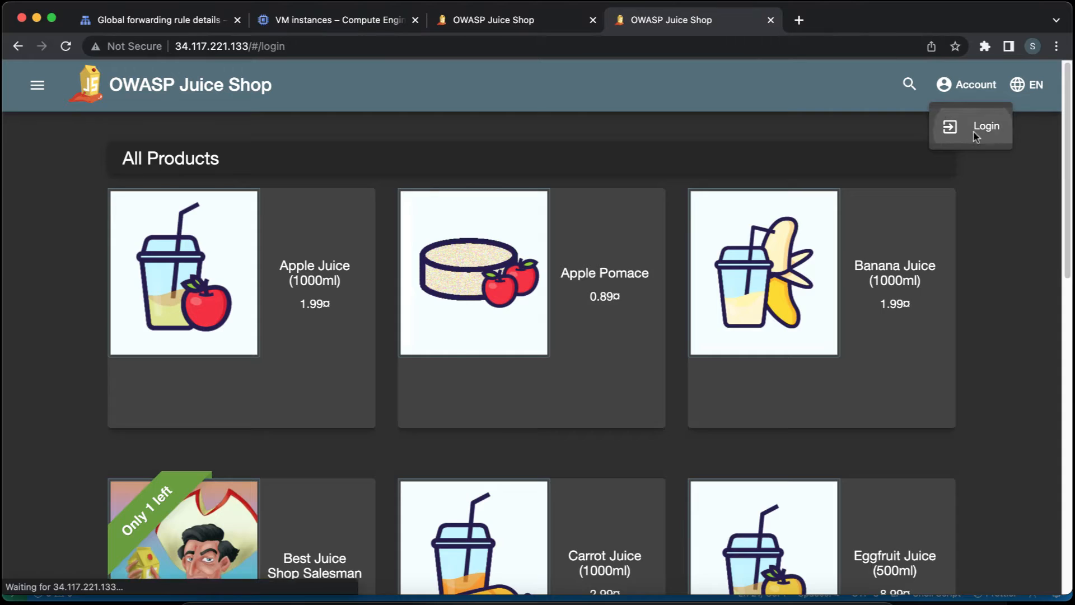
left_click(554, 221)
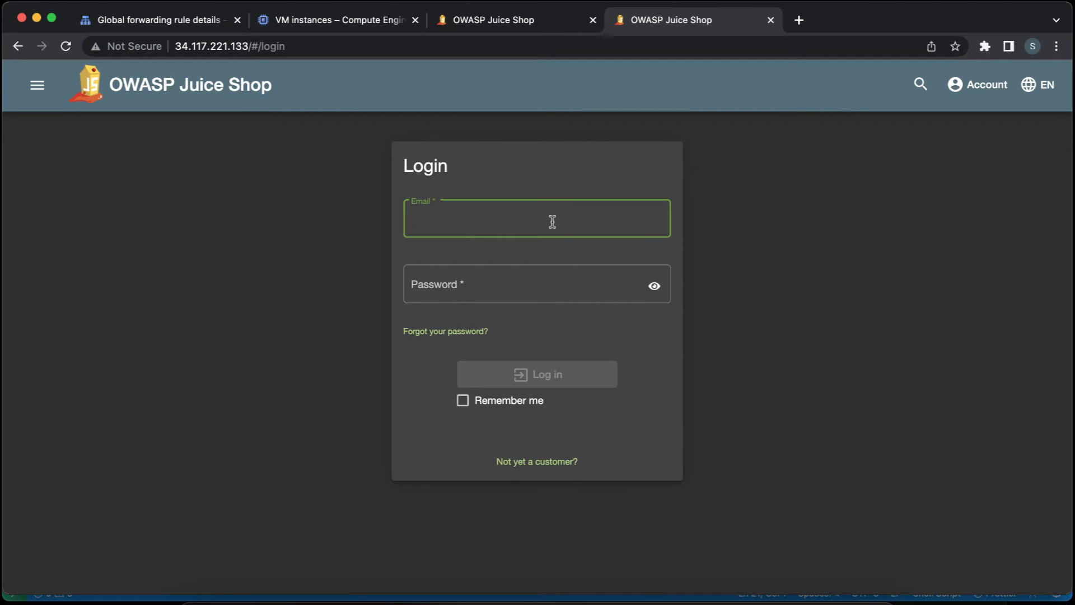
type("sa@sa.com")
key("Tab")
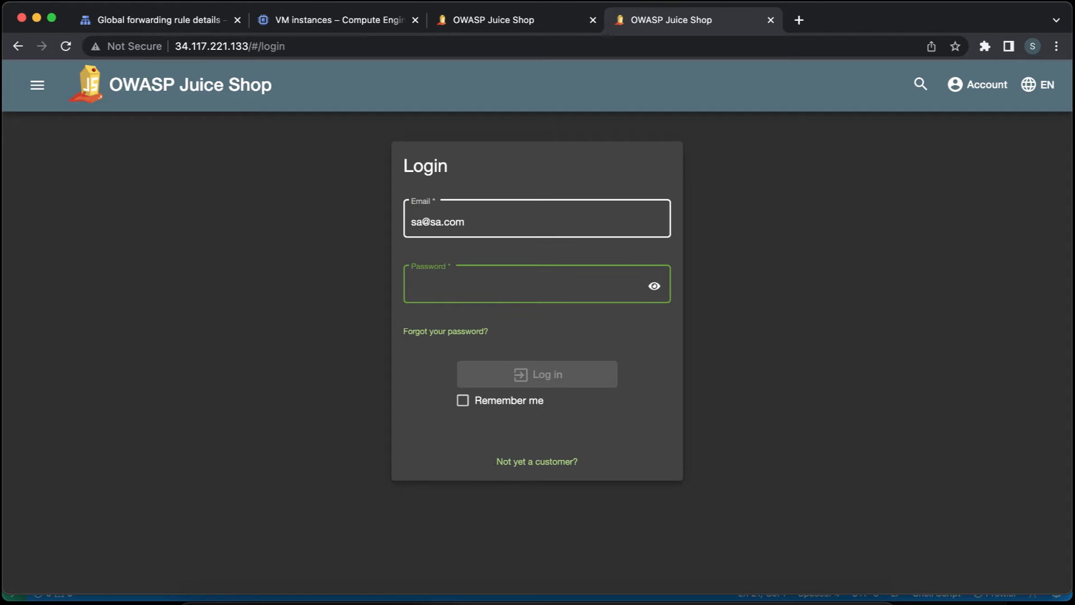
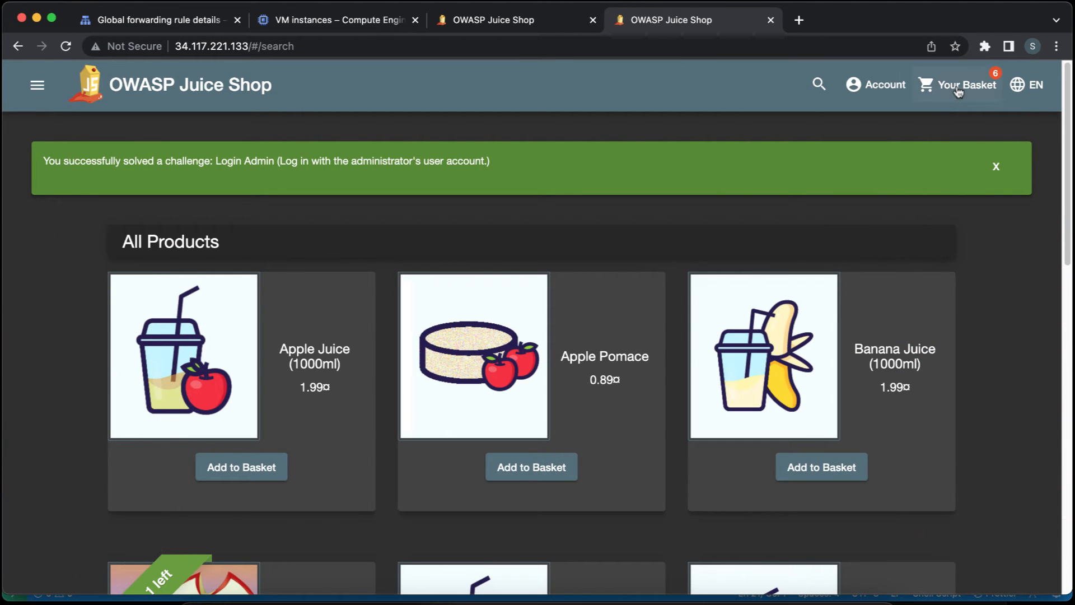
Check which account is logged in to OWASP Juice Shop and read the solved-challenge banner.
left_click(890, 87)
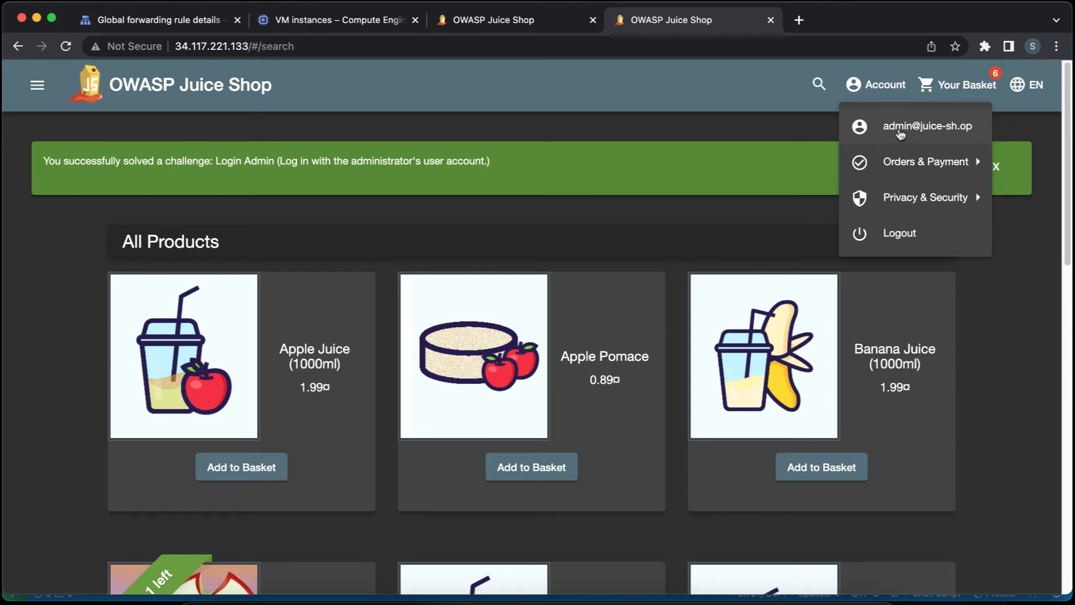
left_click(291, 193)
triple_click(268, 161)
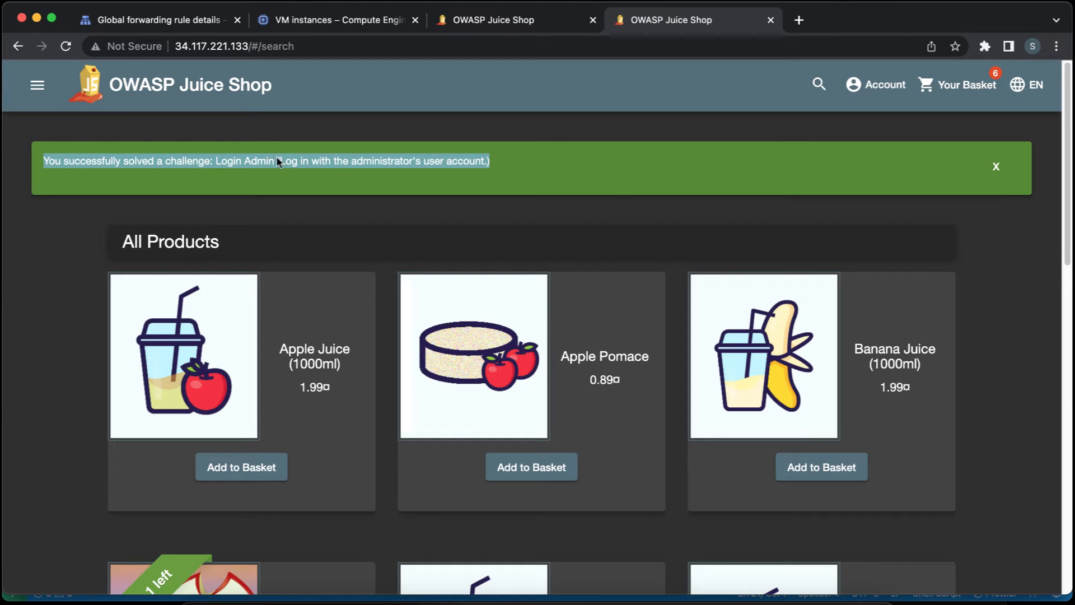
left_click(618, 195)
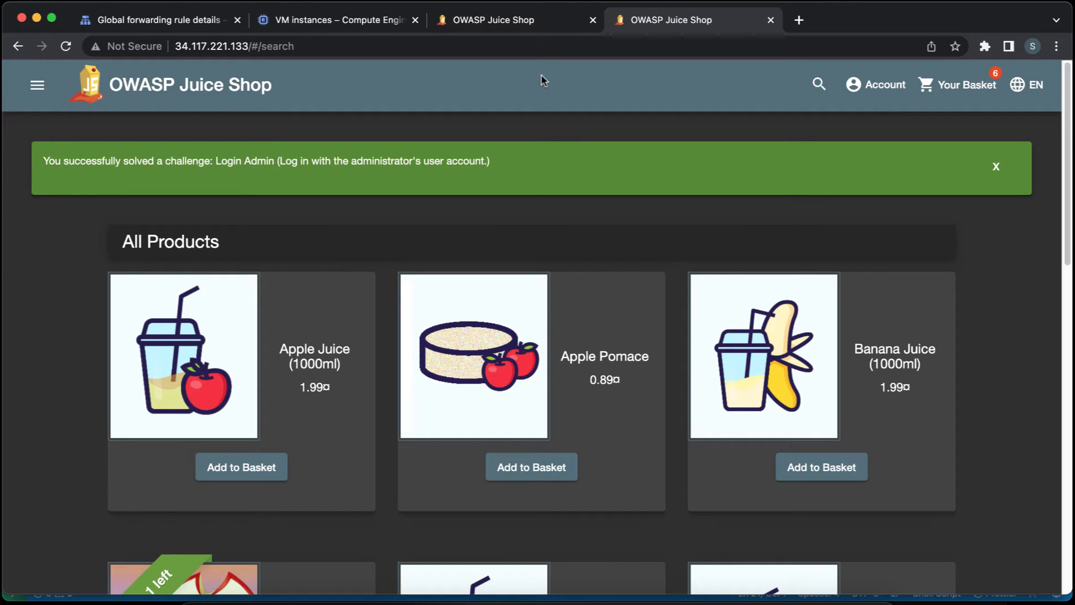
Close the tab with the VM's direct Juice Shop address on port 3000 and highlight the load balancer's IP in the remaining shop page's address.
left_click(246, 46)
left_click(504, 25)
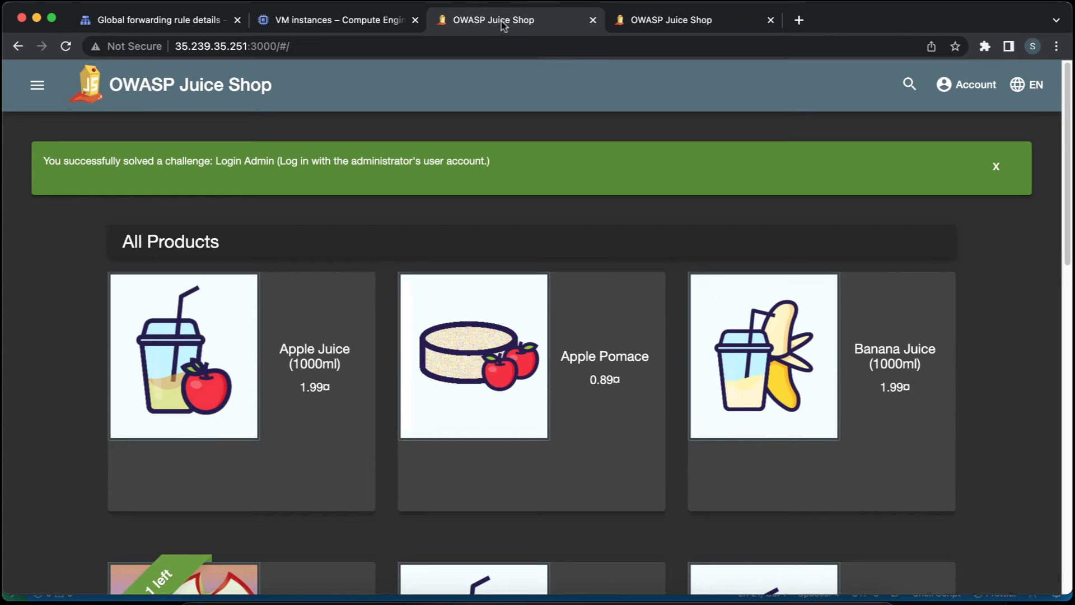
left_click(593, 20)
left_click(530, 46)
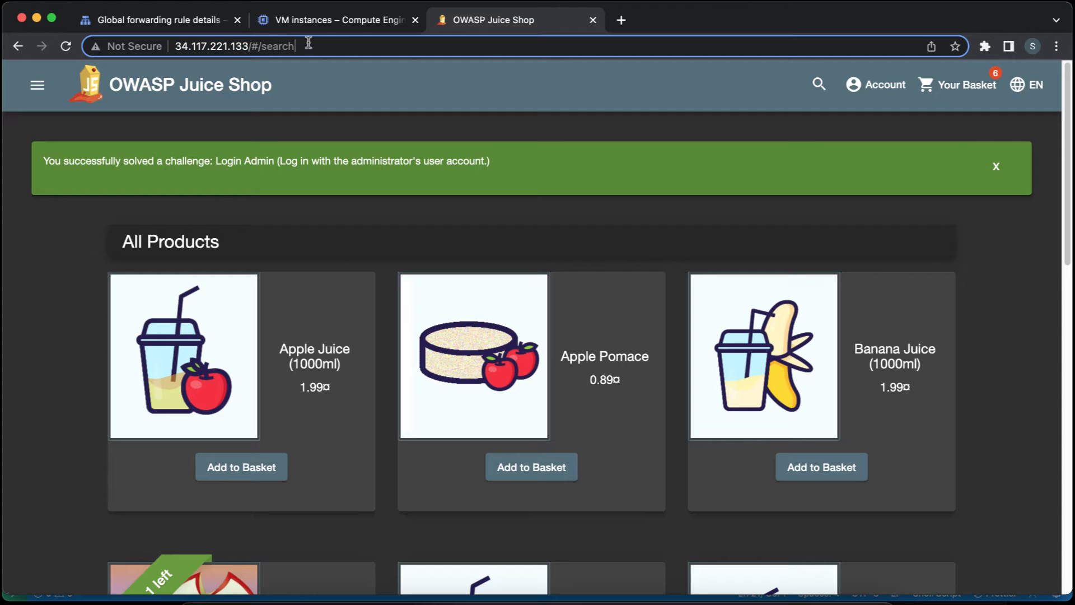
left_click_drag(247, 46, 174, 47)
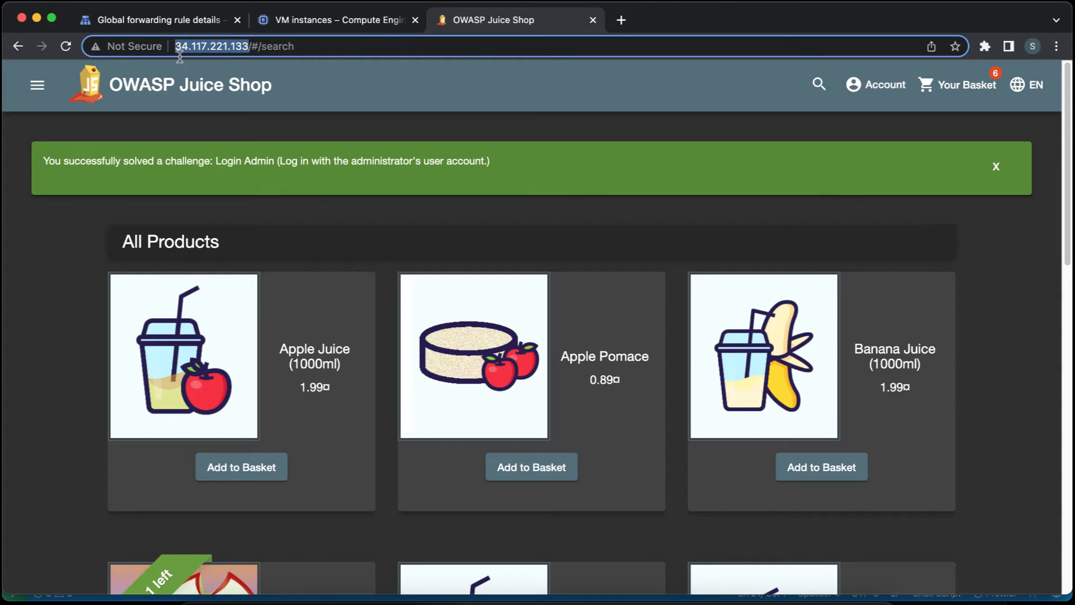
Search the Google Cloud console for Cloud Armor and open its page in a new browser tab.
left_click(318, 26)
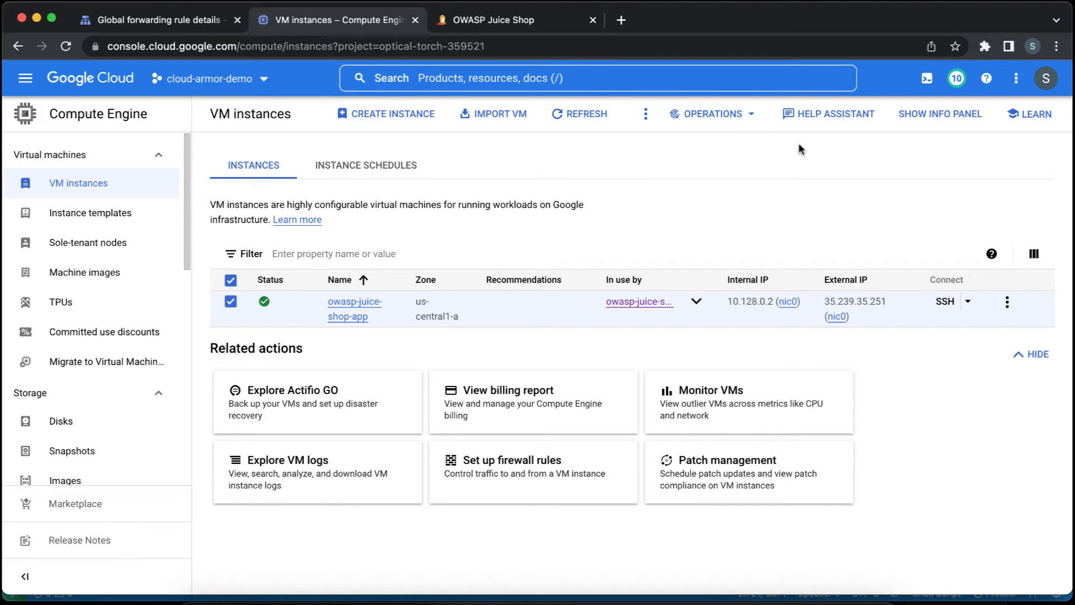
left_click(635, 73)
type("cloud arm")
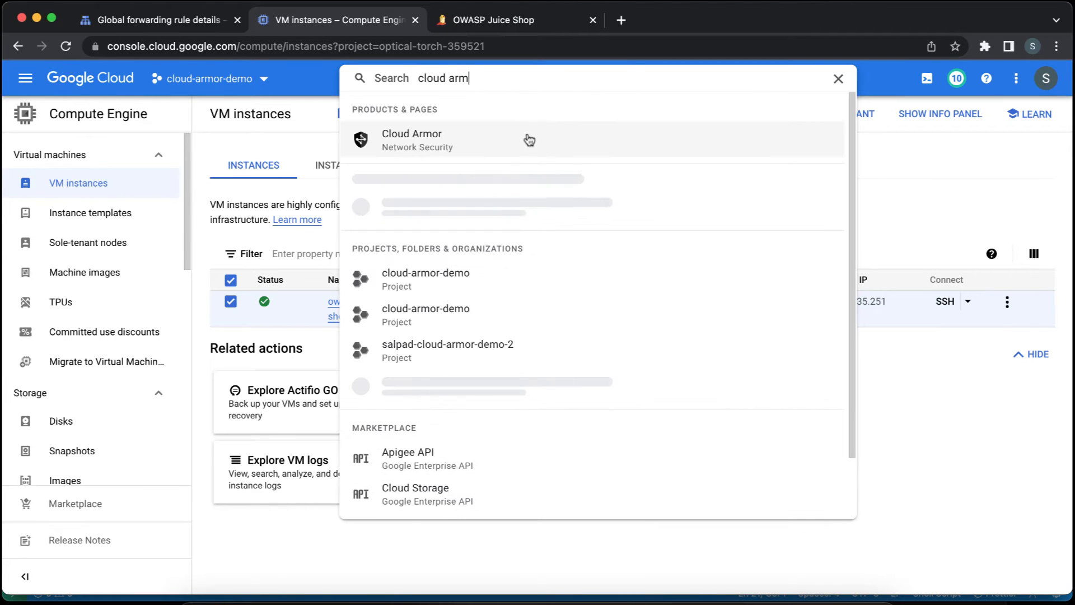
right_click(486, 140)
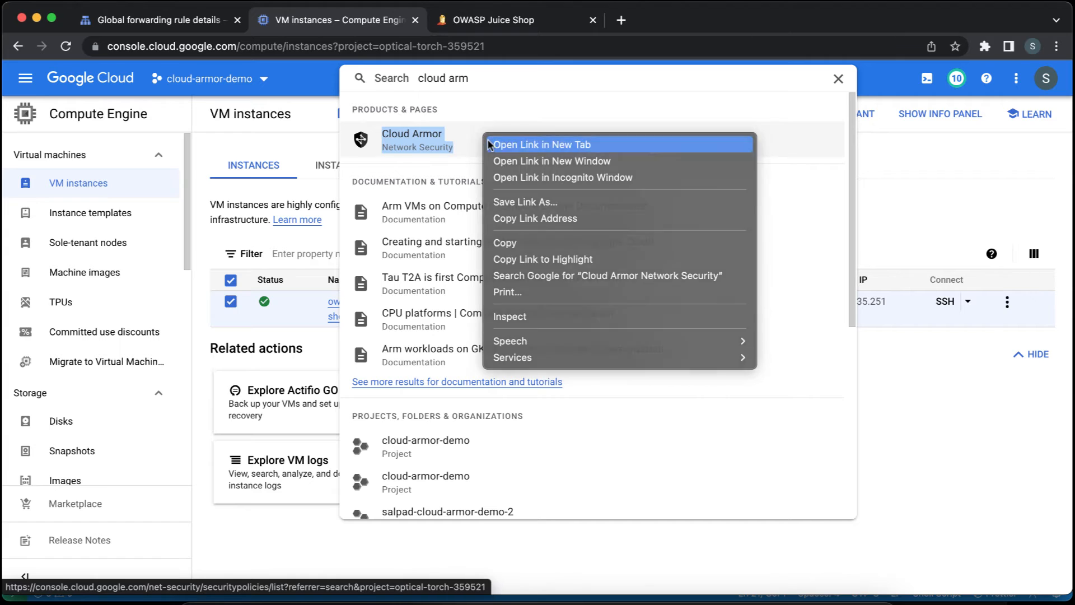
left_click(487, 144)
left_click(968, 430)
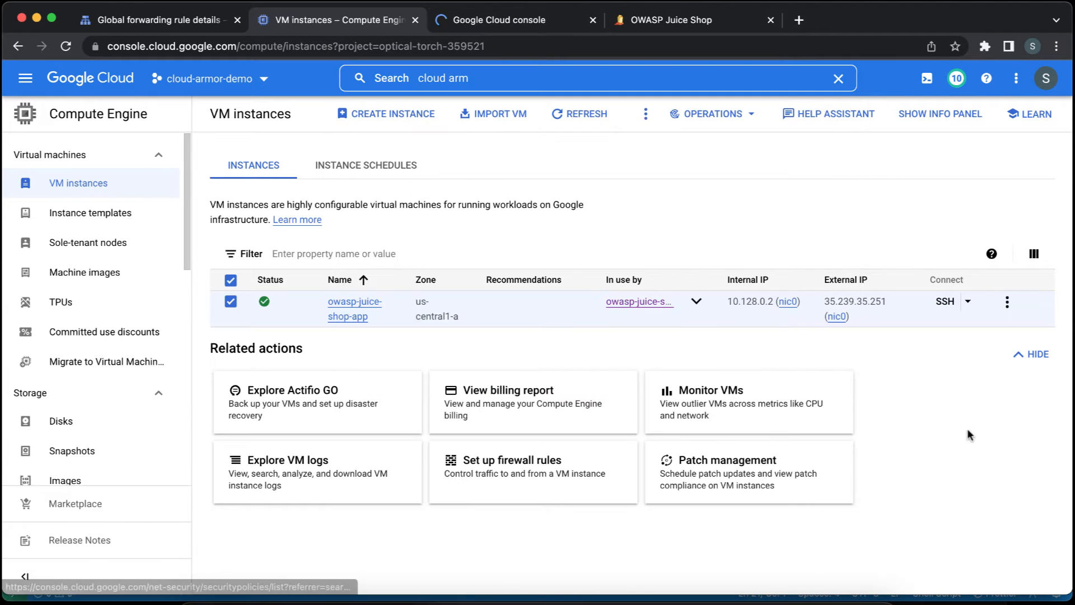
left_click(517, 25)
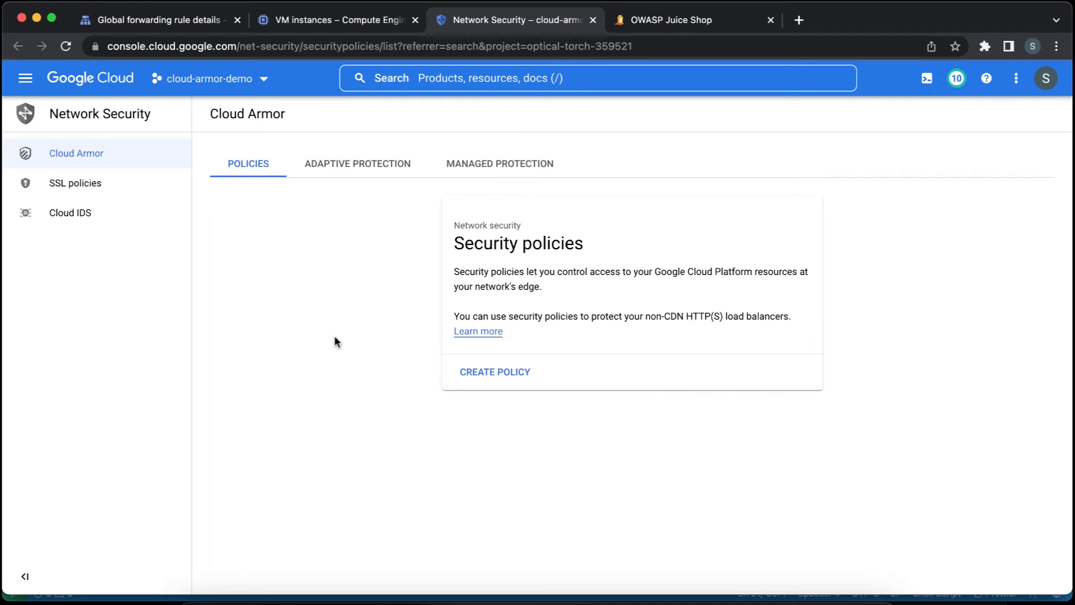
Start a backend security policy named owasp-security-policy with default rule action Allow and continue to the additional rules.
left_click(475, 374)
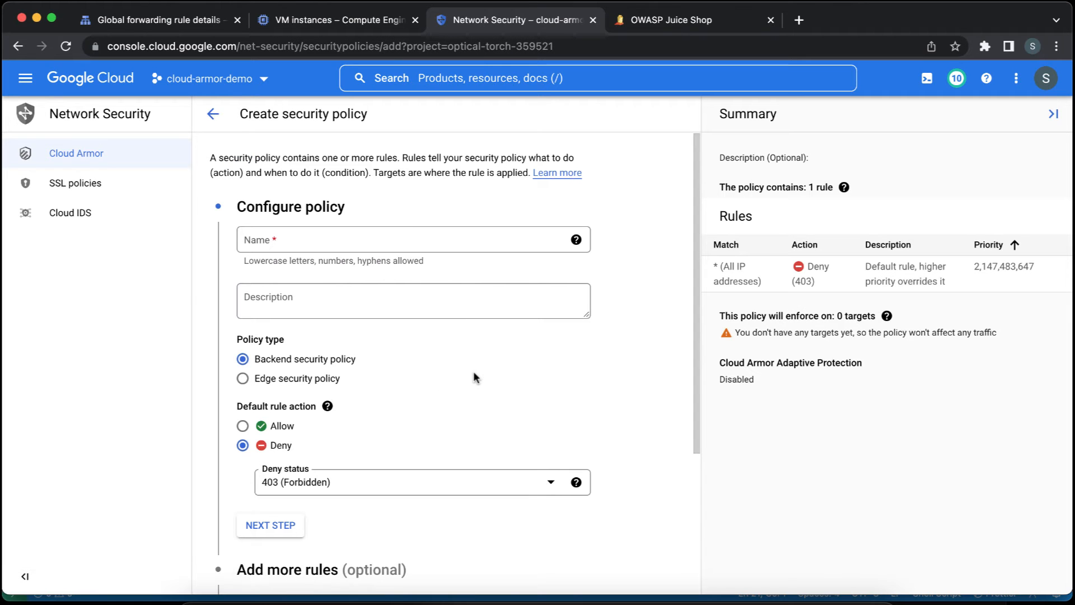
left_click(410, 236)
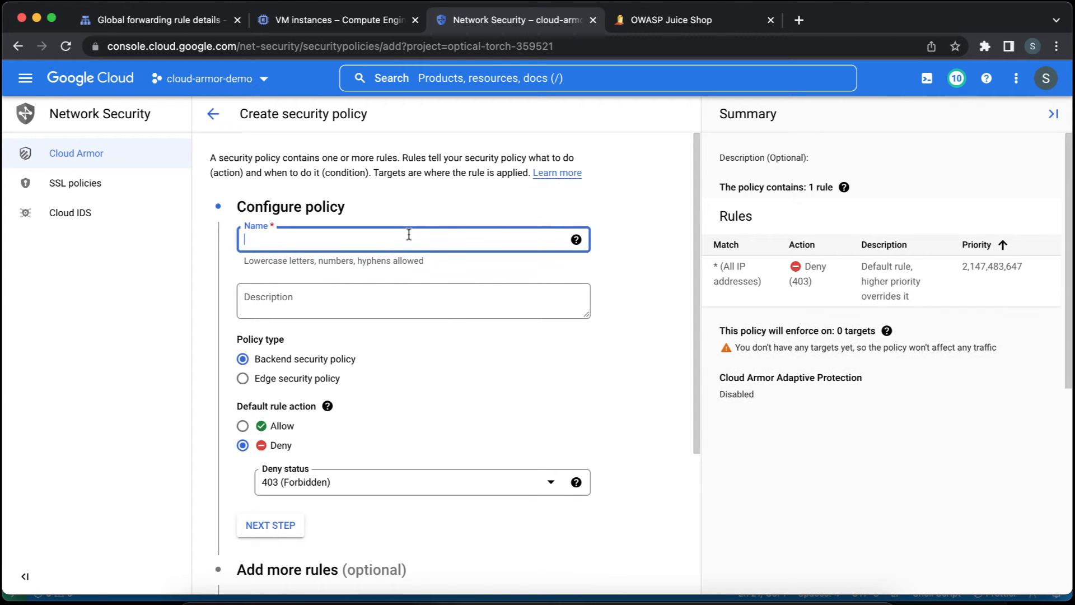
type("owasp-")
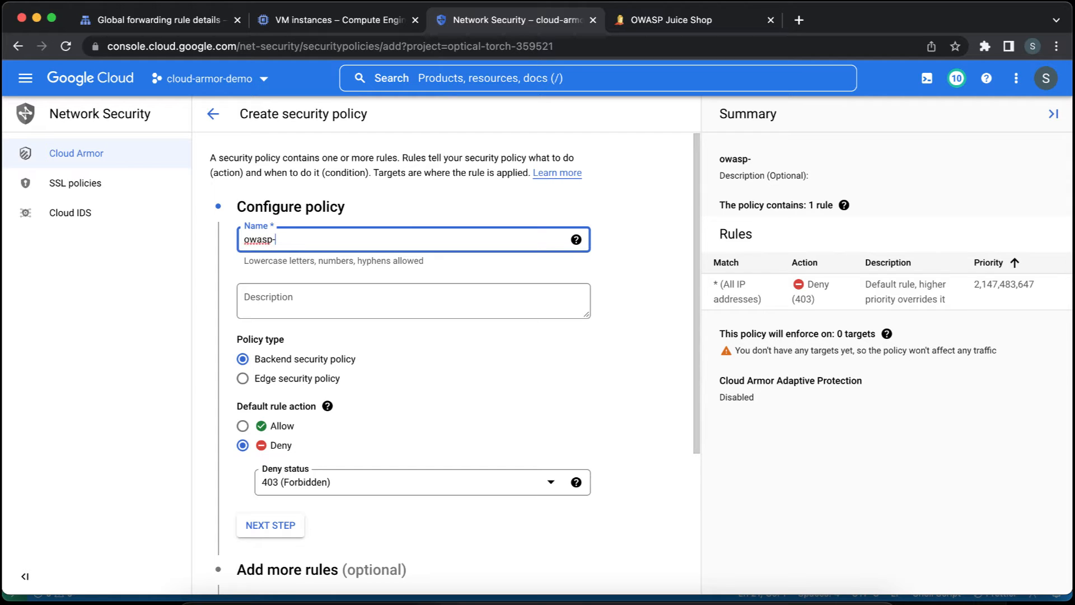
type("security-policy")
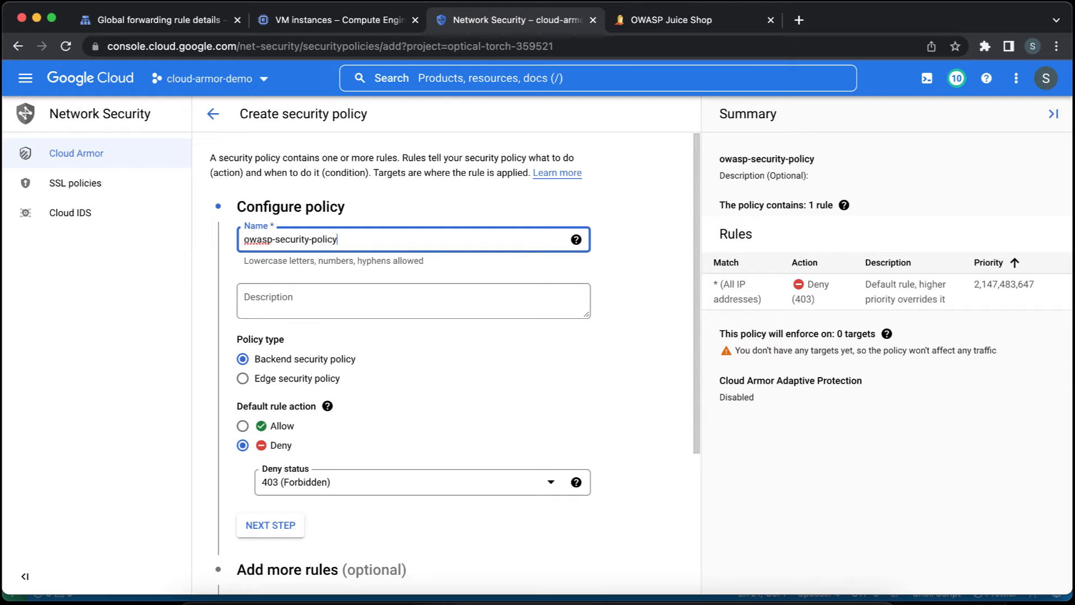
key("Tab")
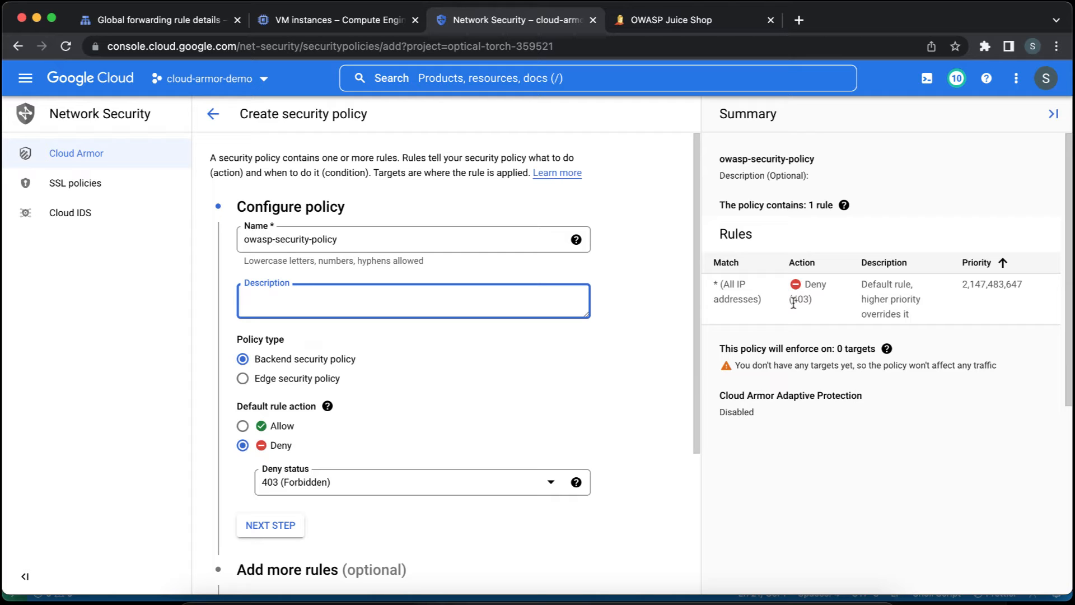
left_click(243, 427)
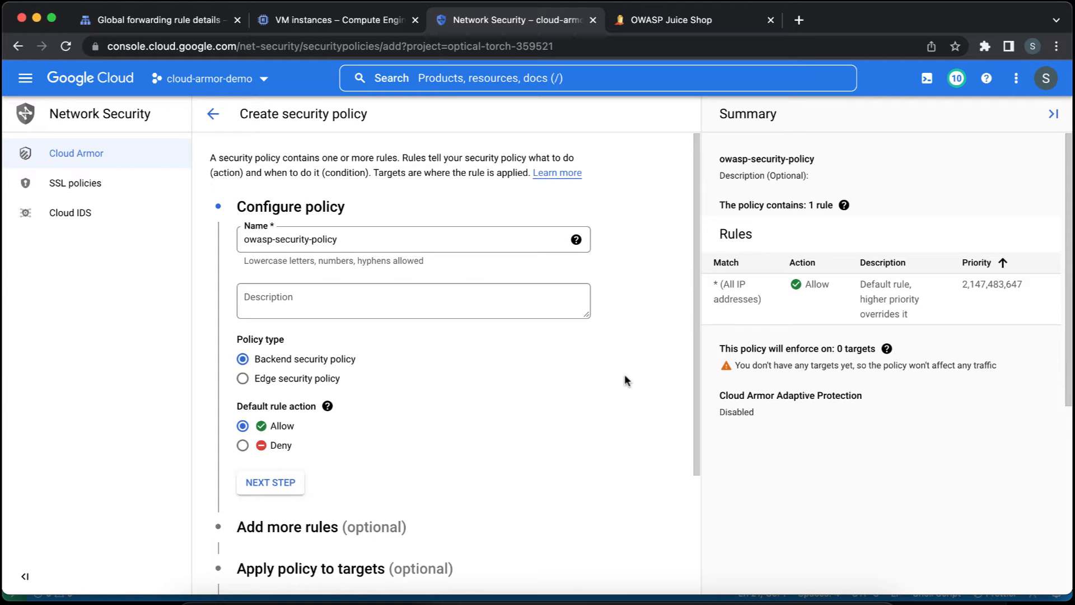
scroll(624, 375, "down", 2)
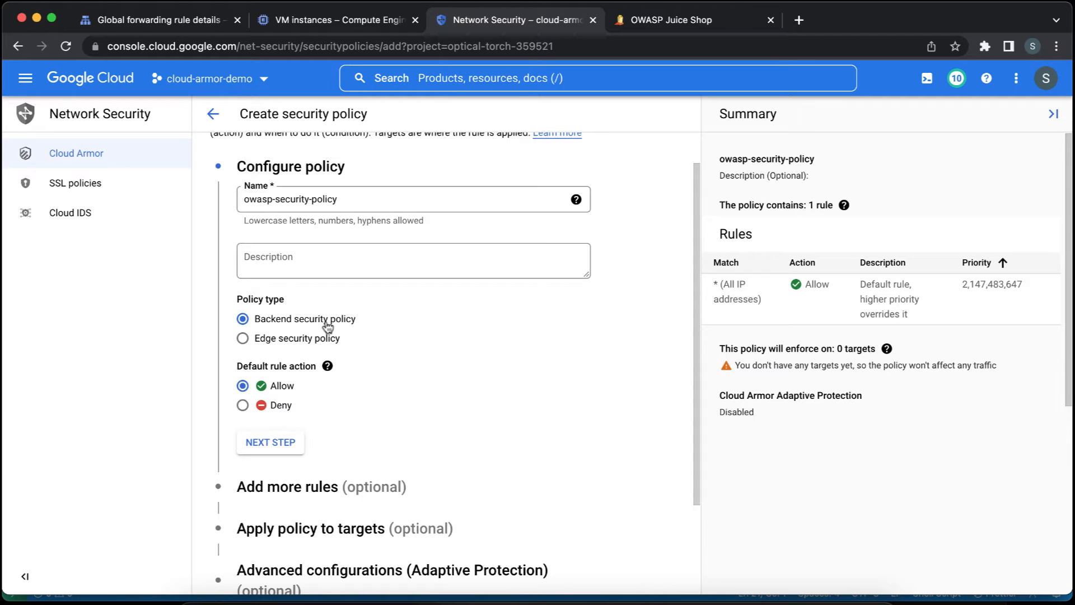
left_click(284, 443)
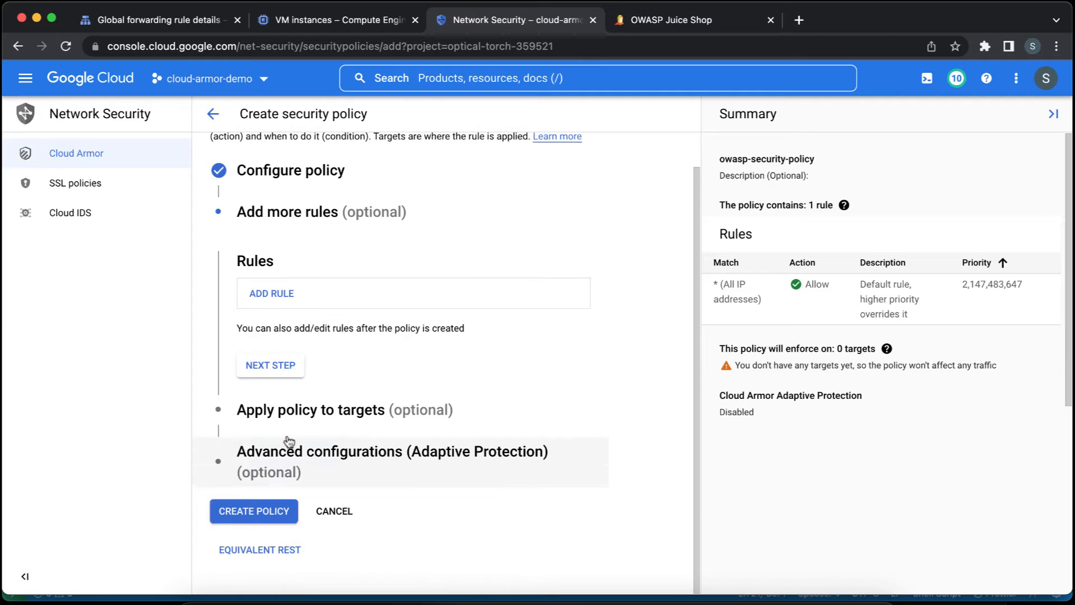
Add a new rule to the policy with the description prevent-sql-injection.
left_click(400, 305)
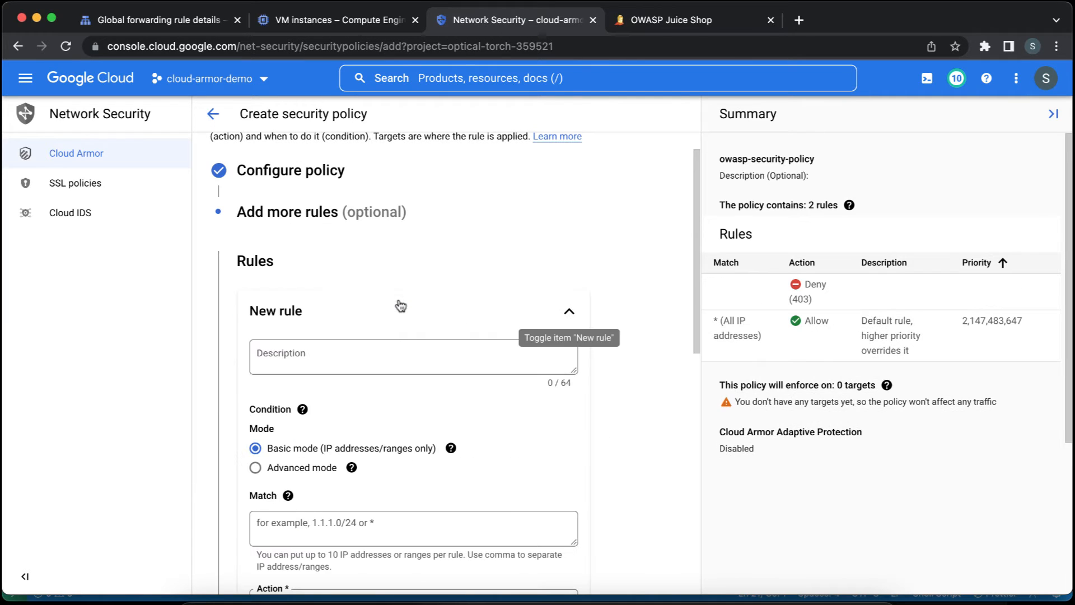
left_click(383, 356)
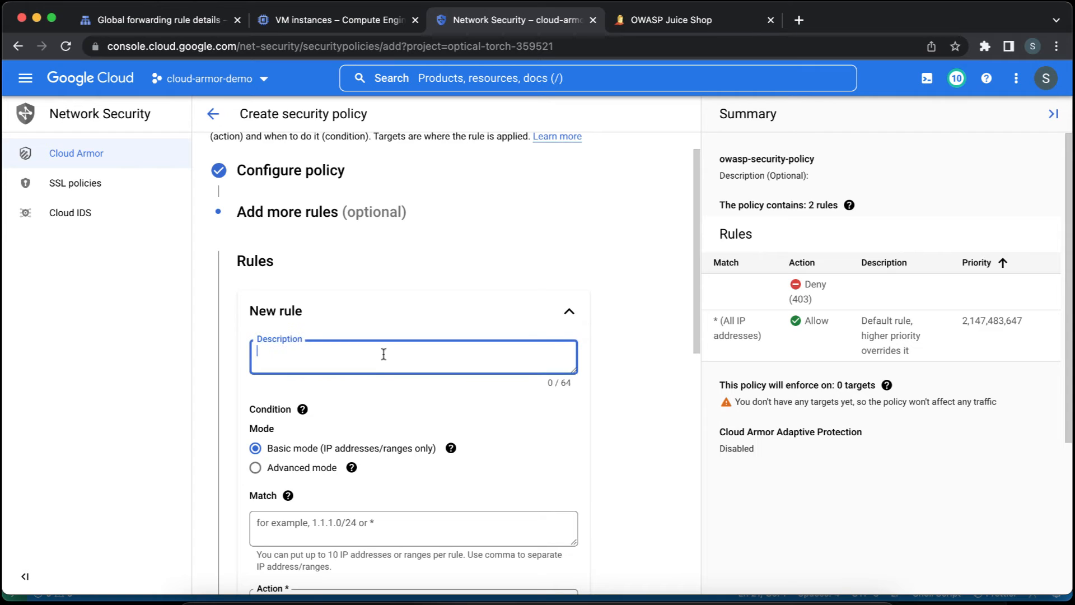
type("prevent-s")
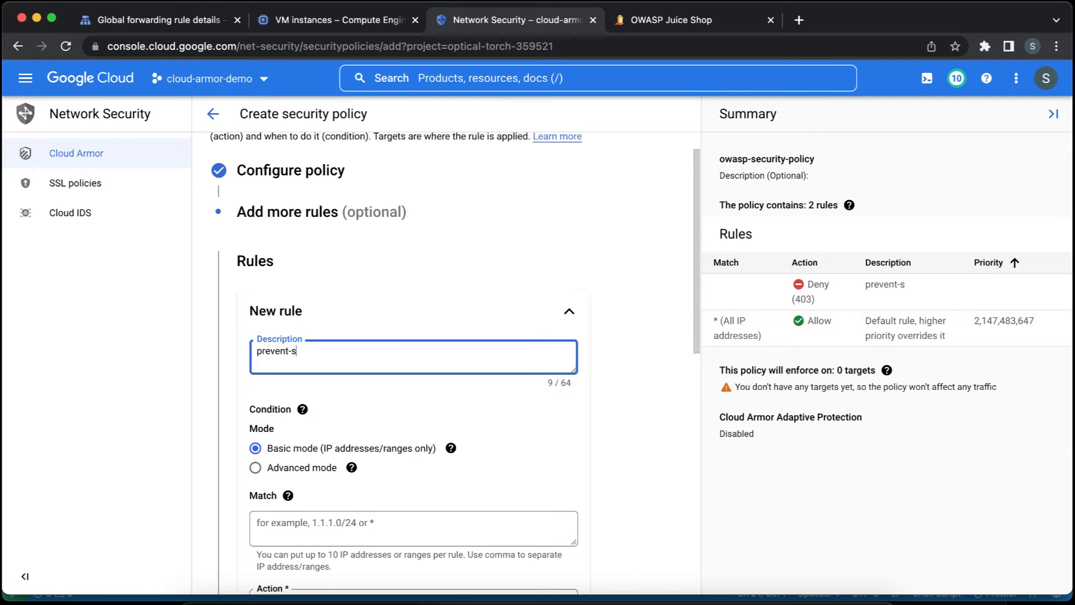
type("ql-injection")
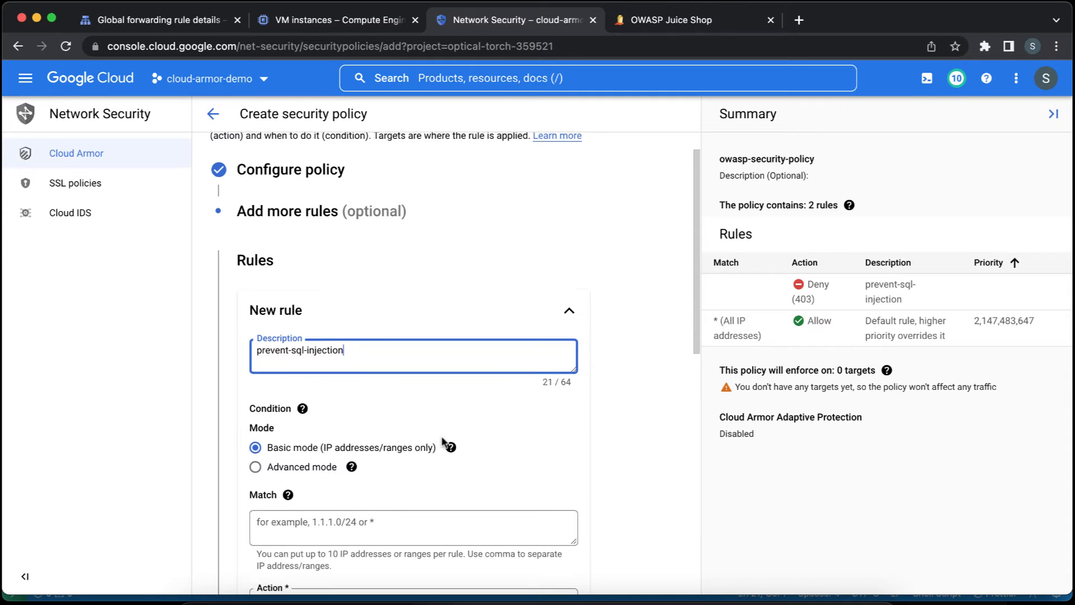
Switch the rule's condition to Advanced mode and insert the suggested match expression evaluatePreconfiguredExpr('sqli-canary').
scroll(442, 442, "down", 1)
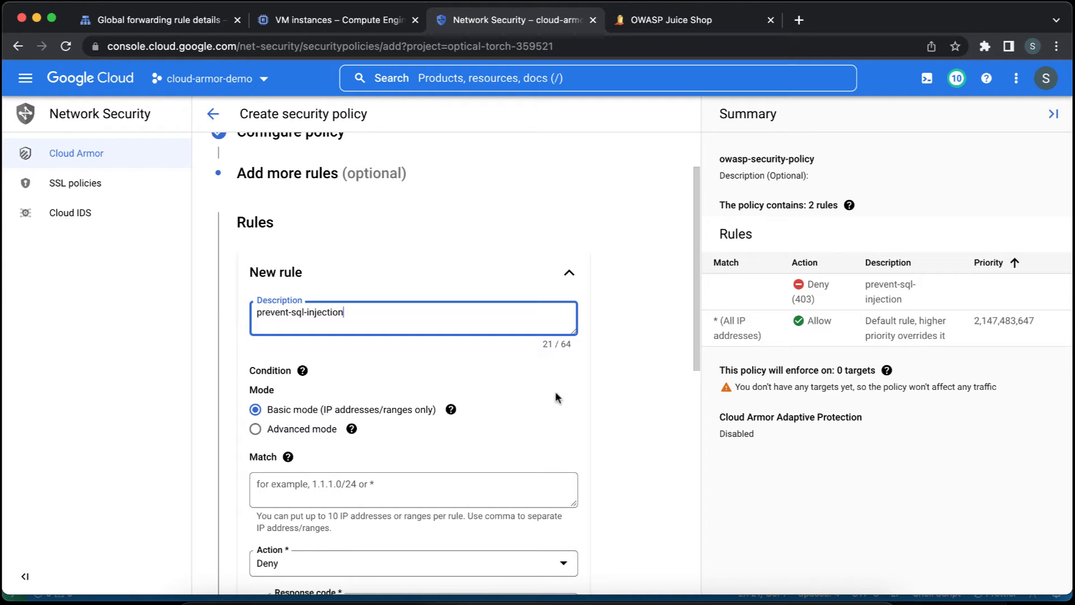
scroll(537, 403, "down", 1)
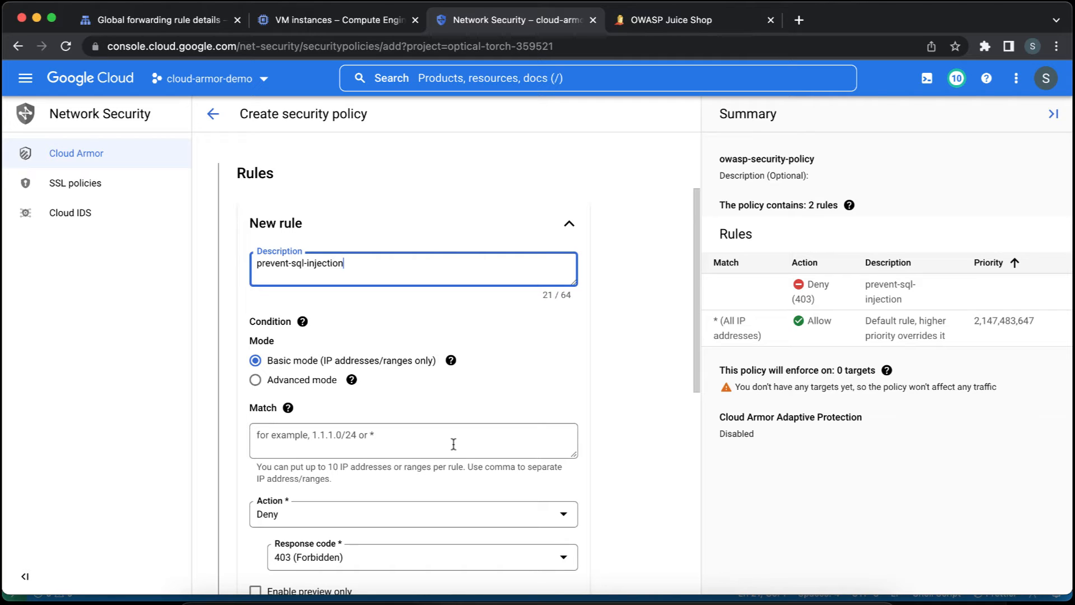
left_click(304, 381)
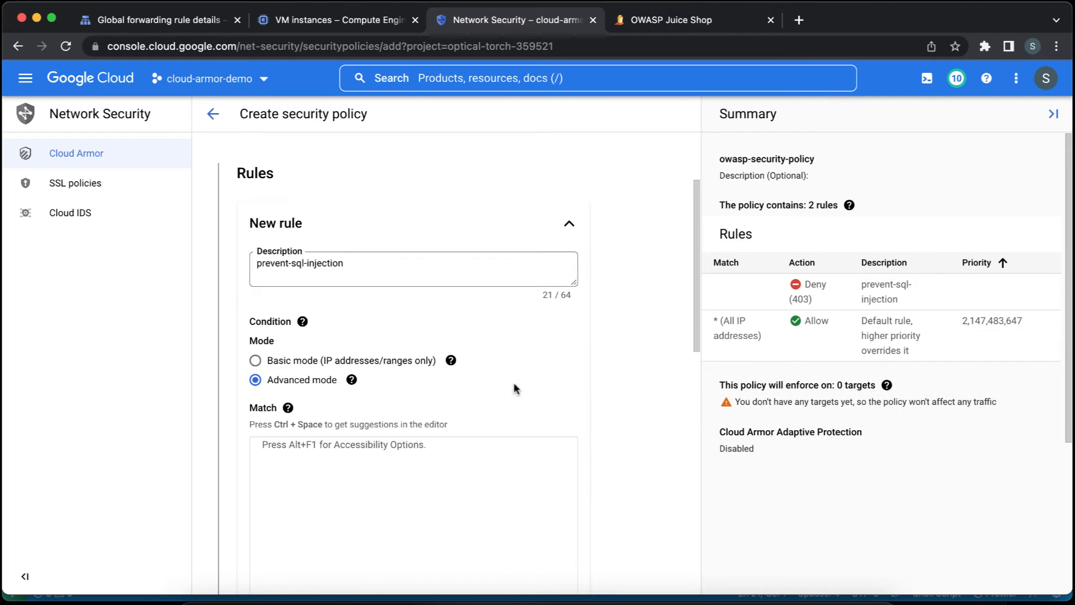
scroll(626, 356, "down", 2)
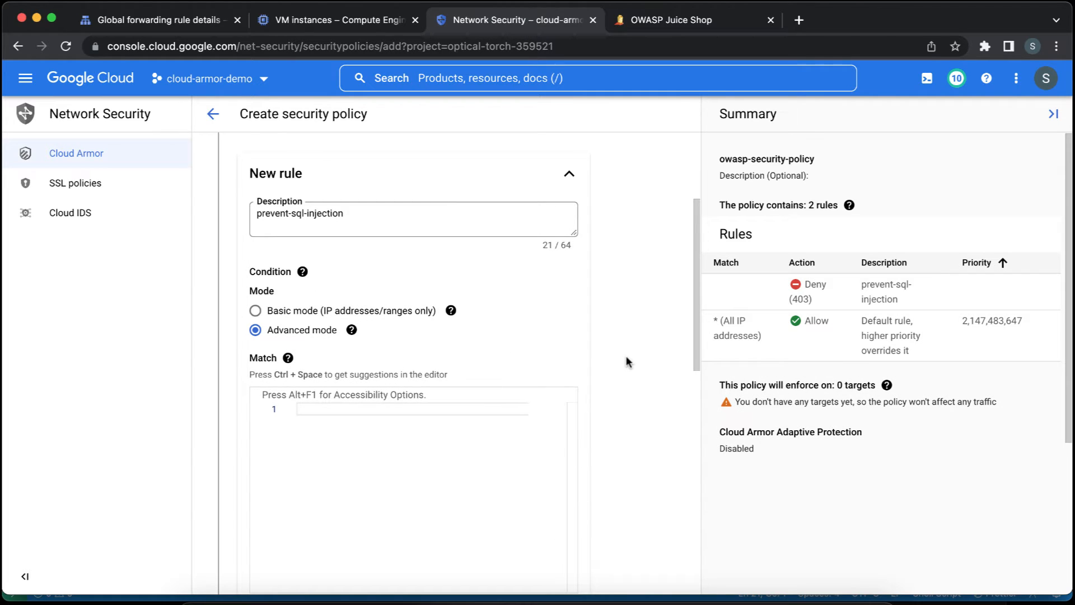
left_click(472, 410)
type("ev")
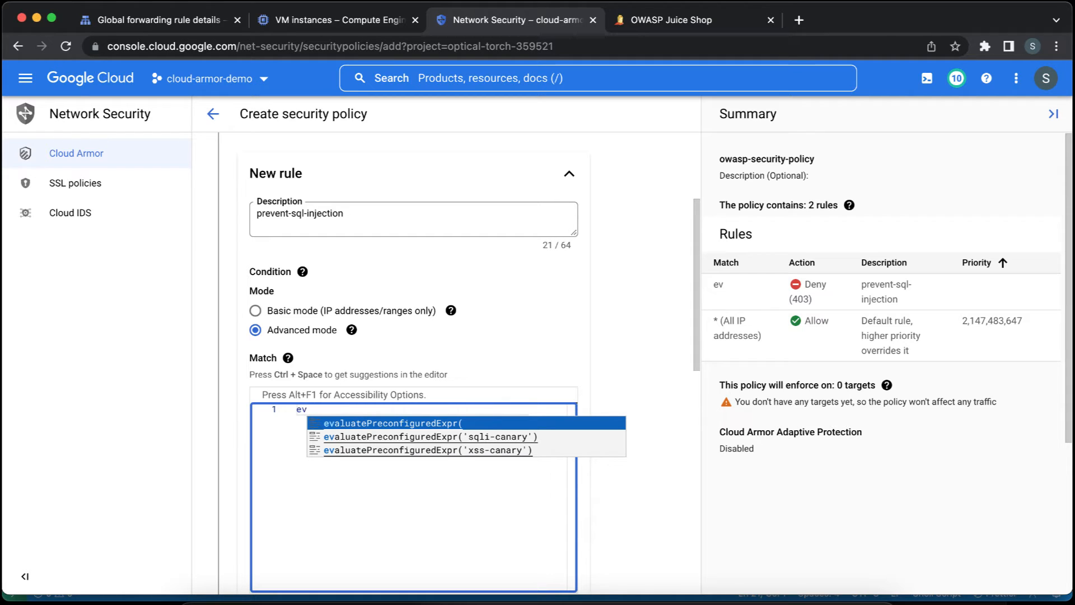
key("Down")
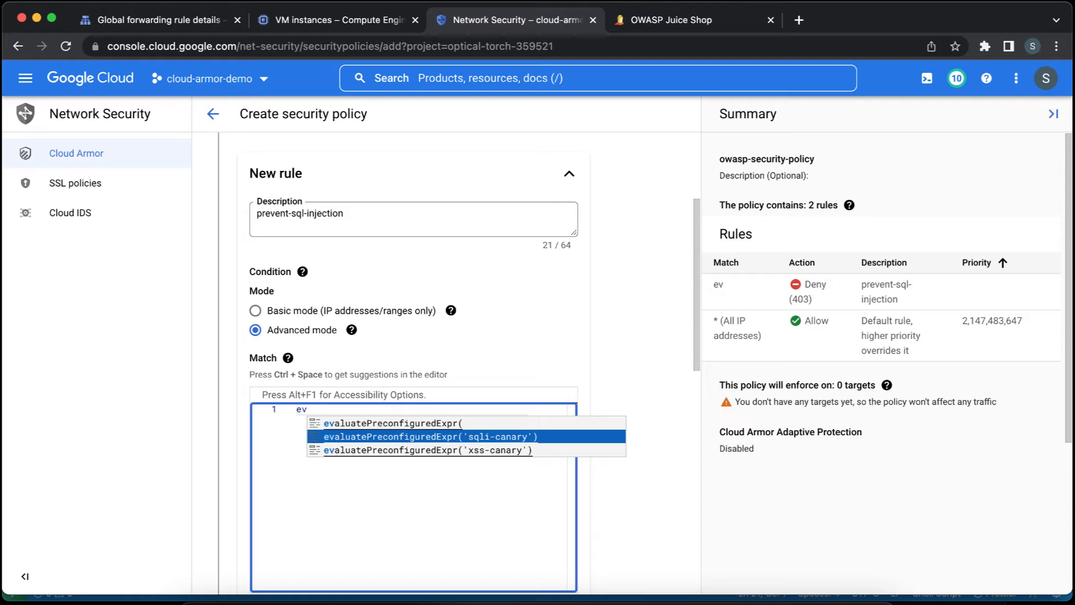
key("Return")
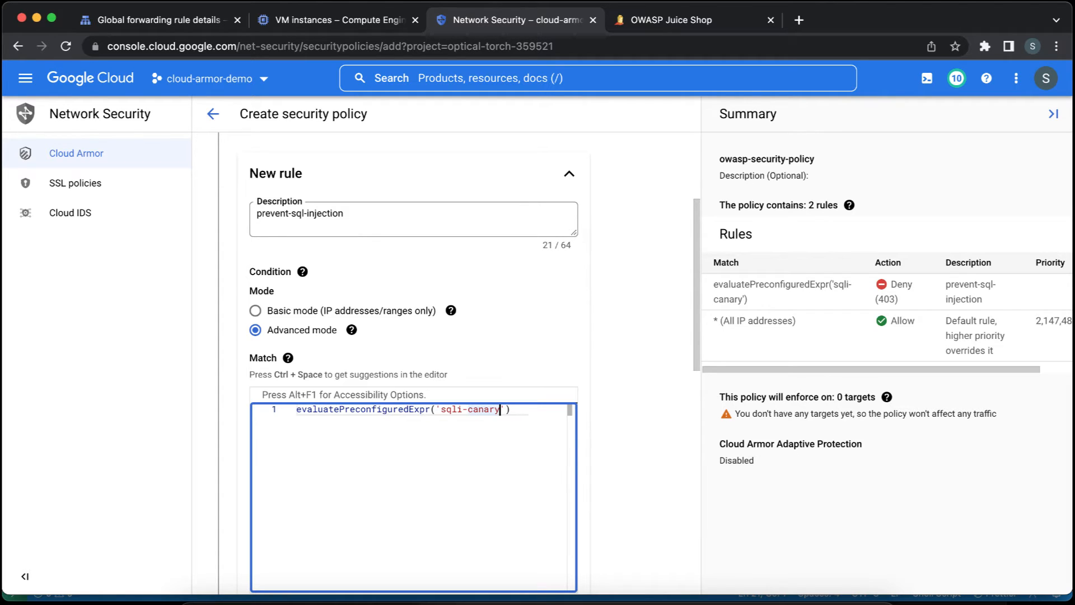
Change the match expression to evaluatePreconfiguredExpr('sqli-stable') and review its function and rule set name.
key("alt+shift+Left")
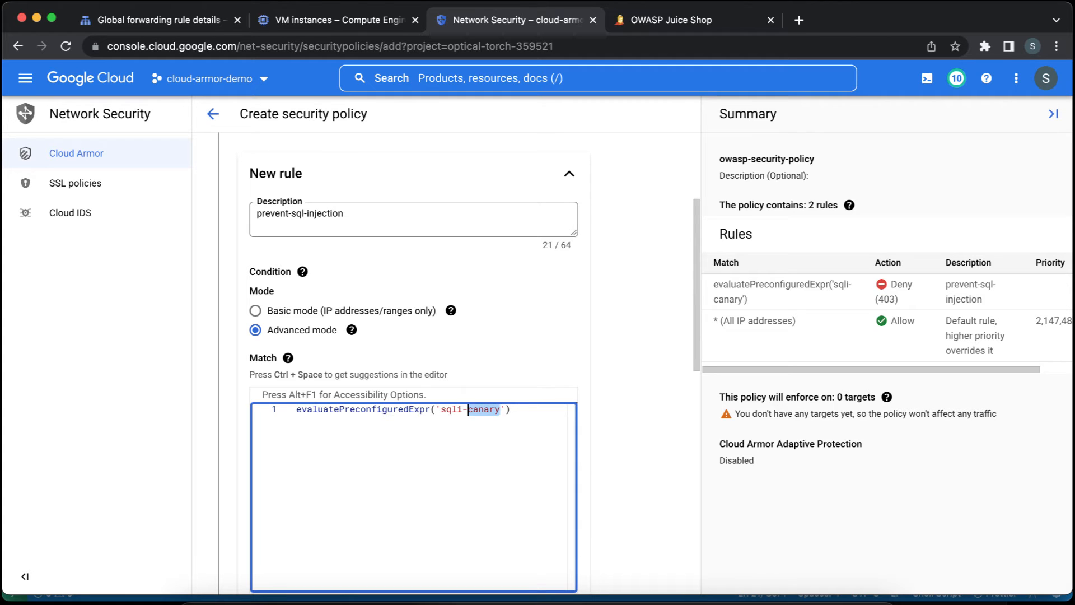
type("stable")
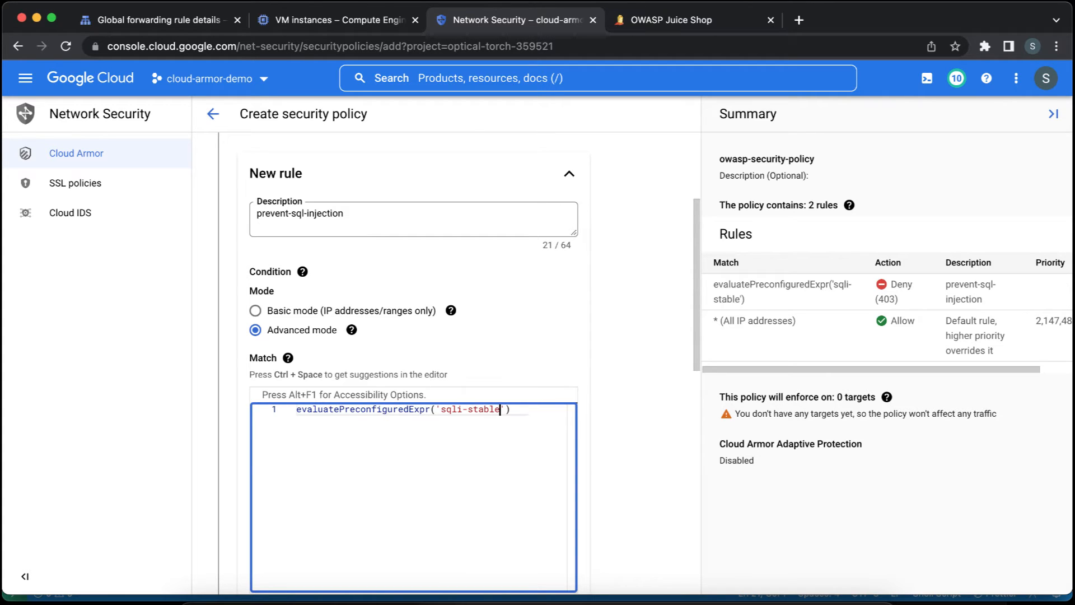
left_click(636, 361)
scroll(636, 357, "down", 5)
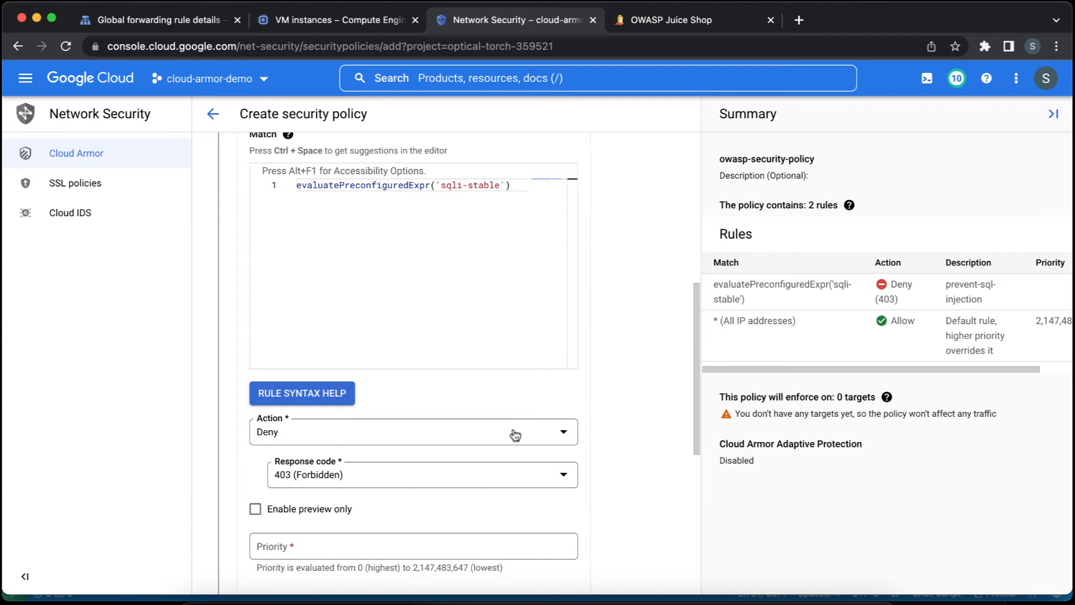
left_click(486, 187)
left_click(393, 187)
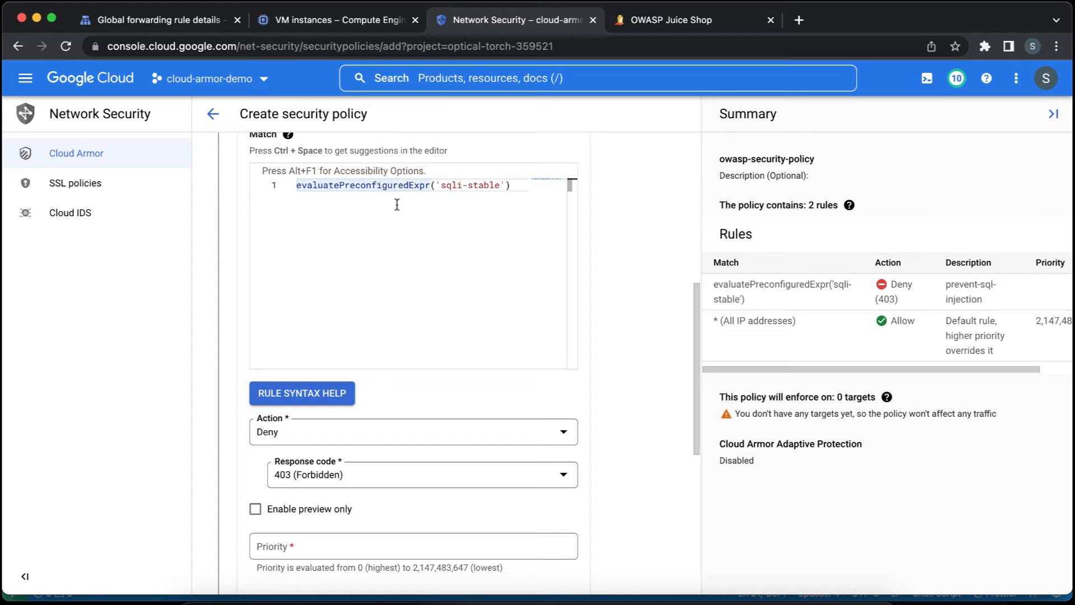
left_click(485, 184)
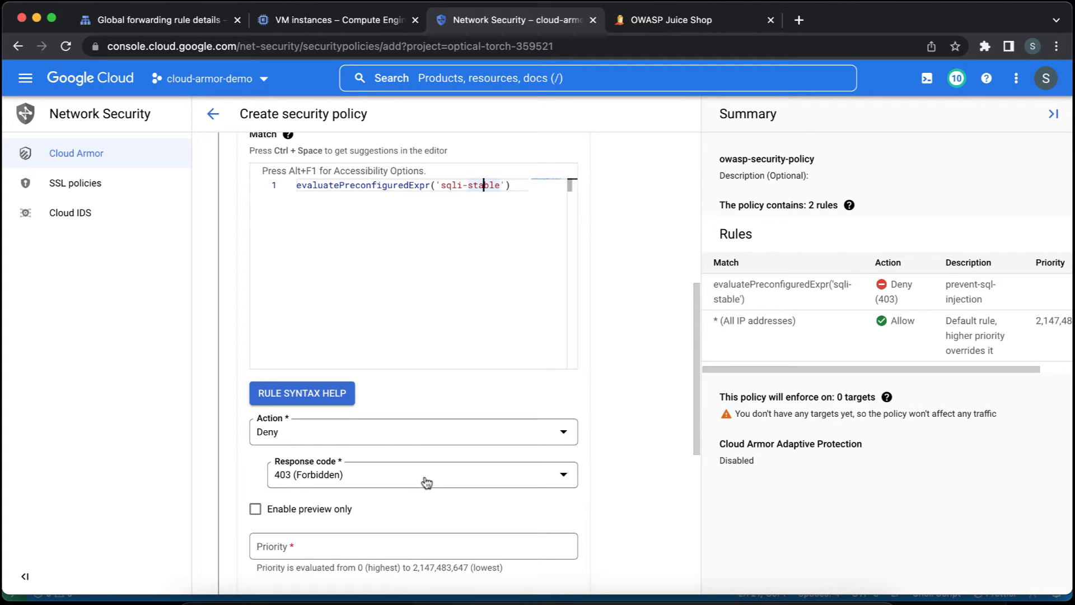
Turn the deny rule's preview-only option on and back off again.
scroll(426, 482, "down", 1)
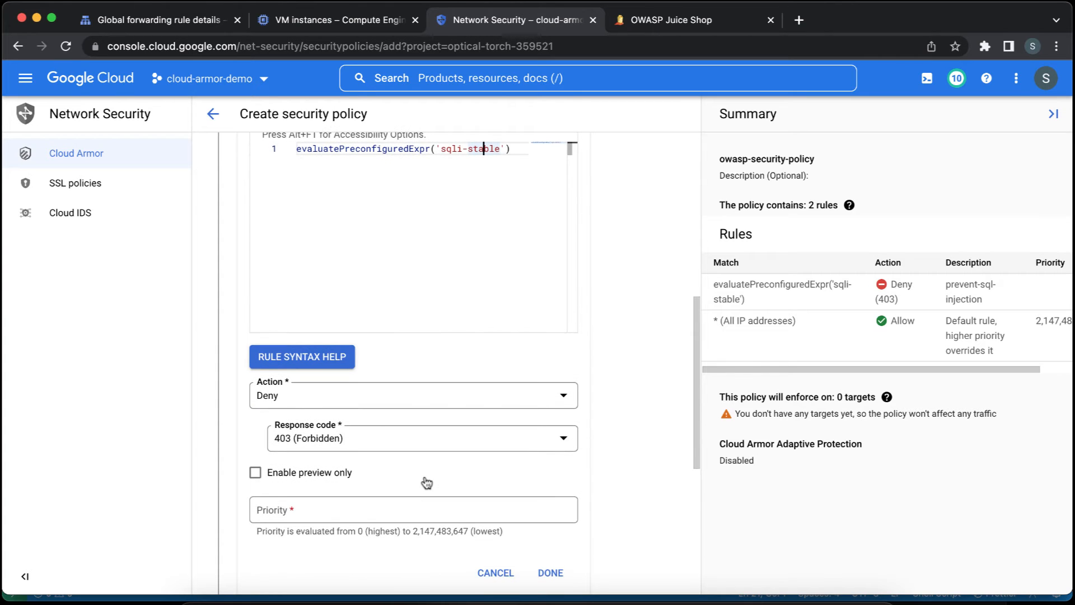
left_click(335, 477)
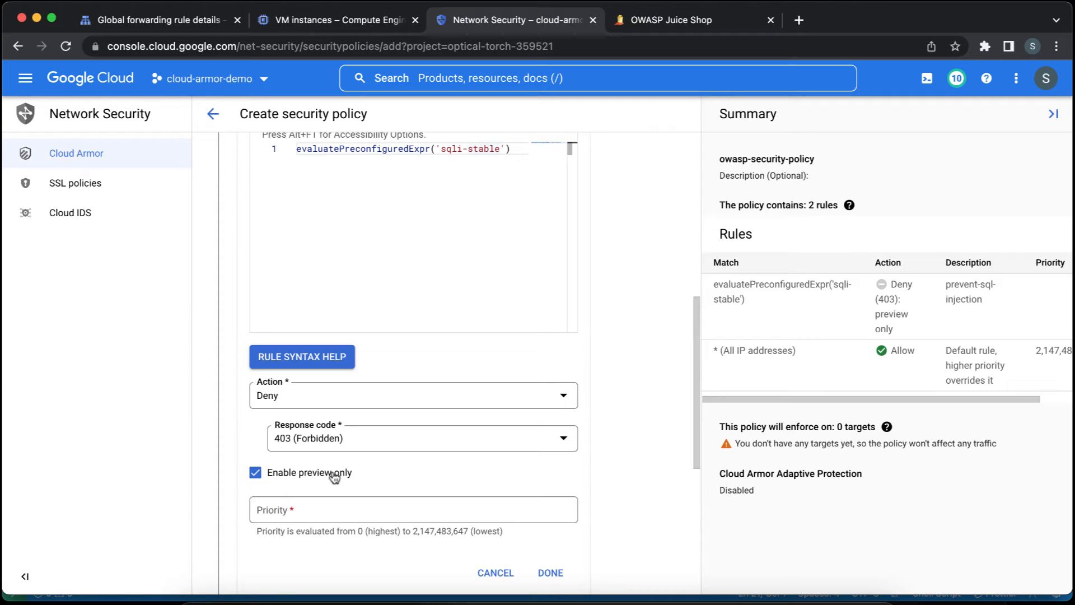
left_click(334, 474)
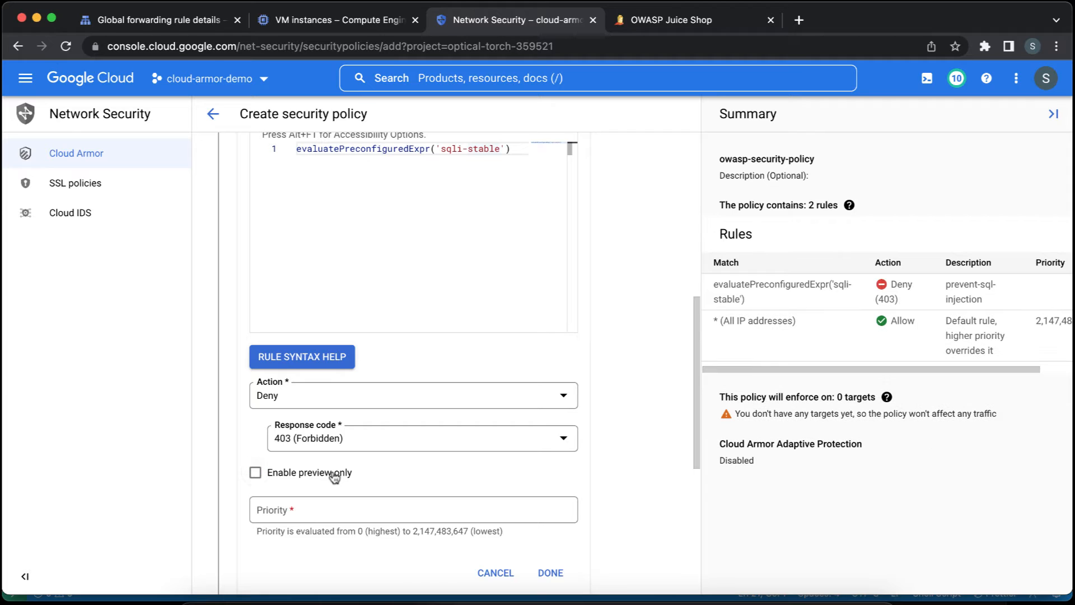
Check the default rule's priority in the summary, set the new deny rule's priority to 20000 and finish the rule.
scroll(552, 480, "down", 2)
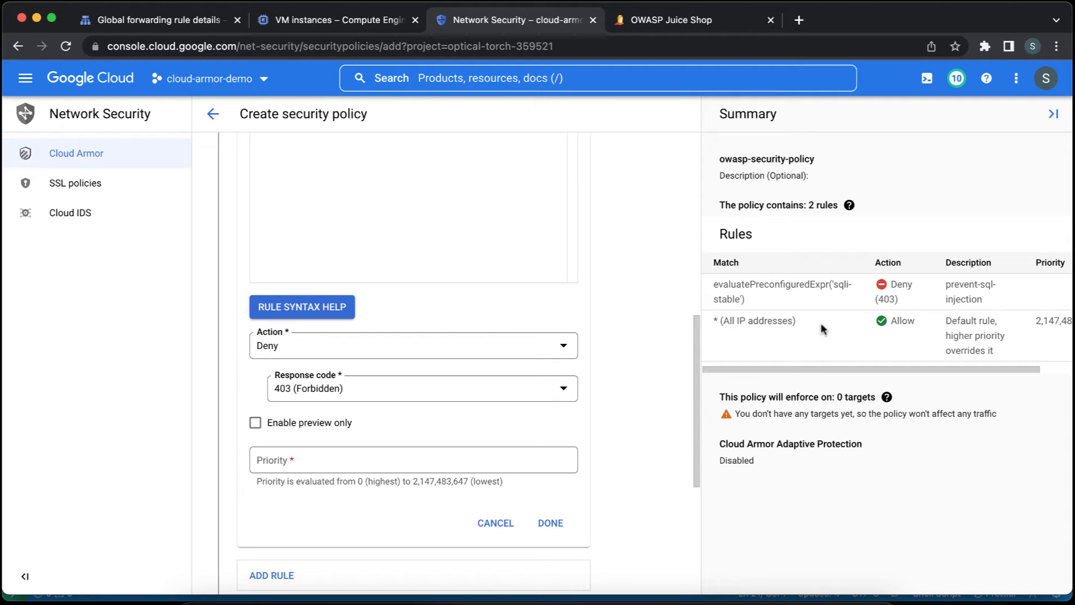
scroll(864, 330, "right", 2)
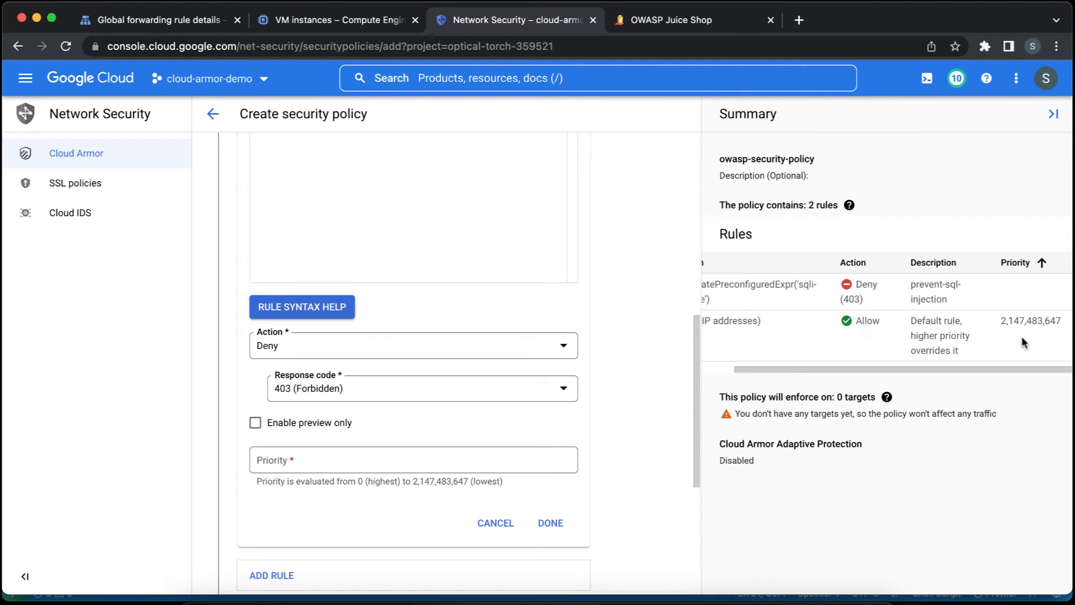
double_click(1030, 322)
double_click(1030, 322)
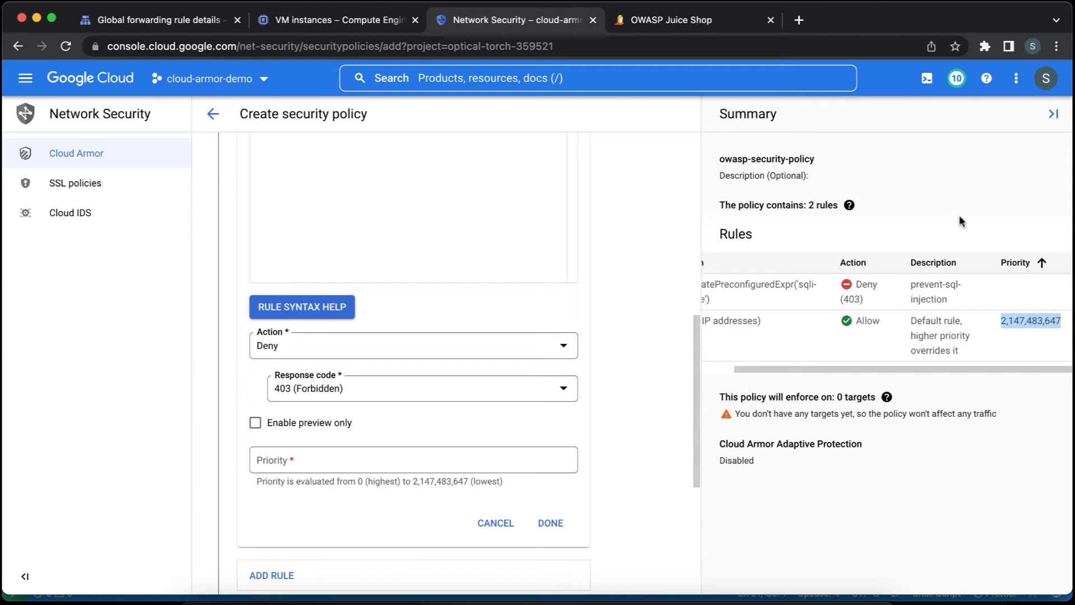
left_click(1017, 320)
double_click(1016, 320)
left_click(518, 460)
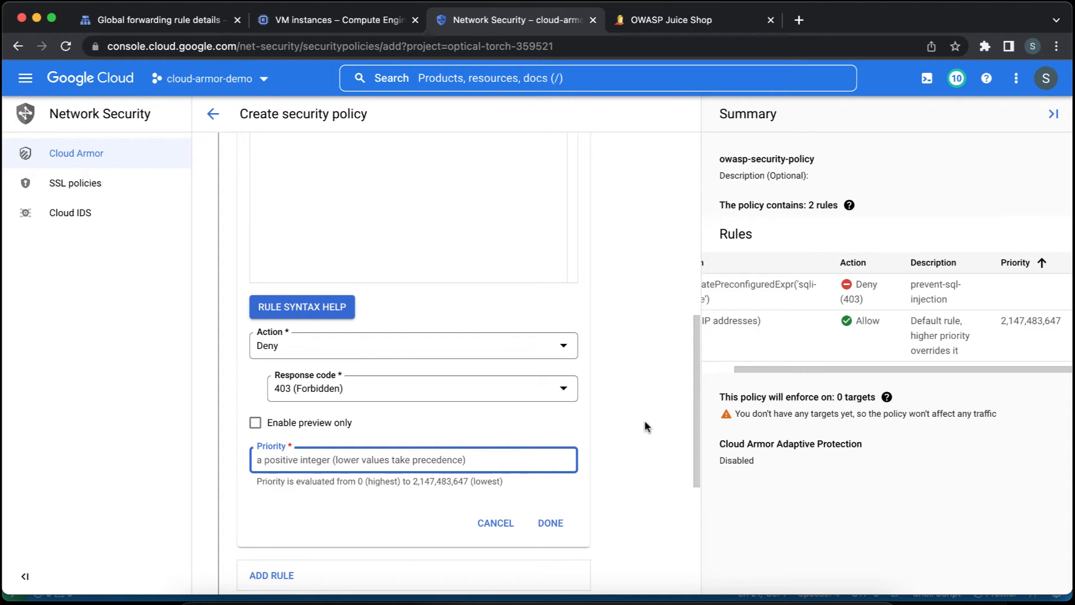
type("20000")
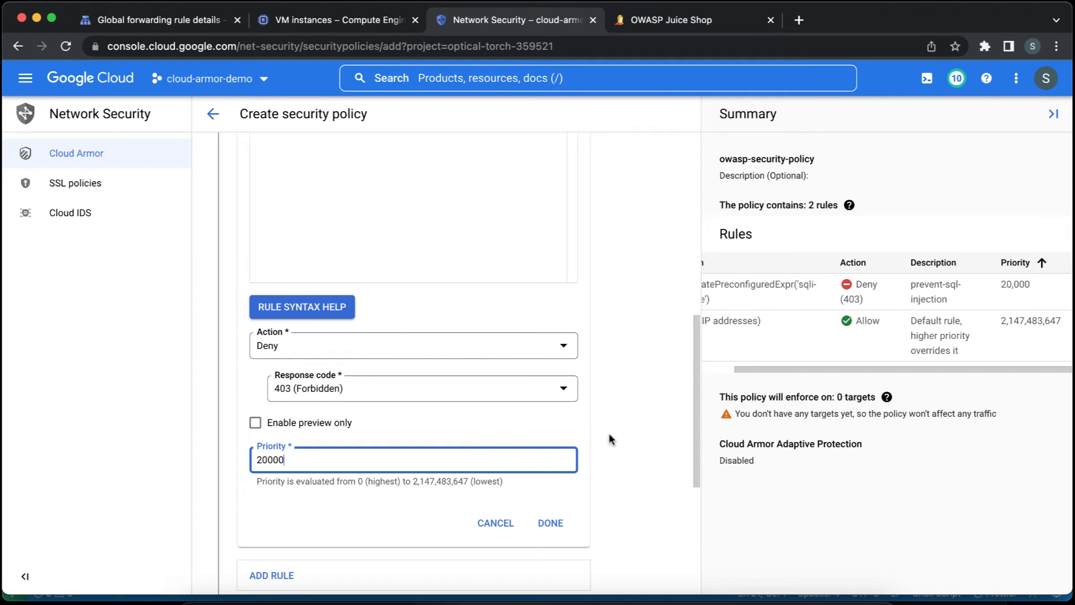
scroll(610, 432, "down", 2)
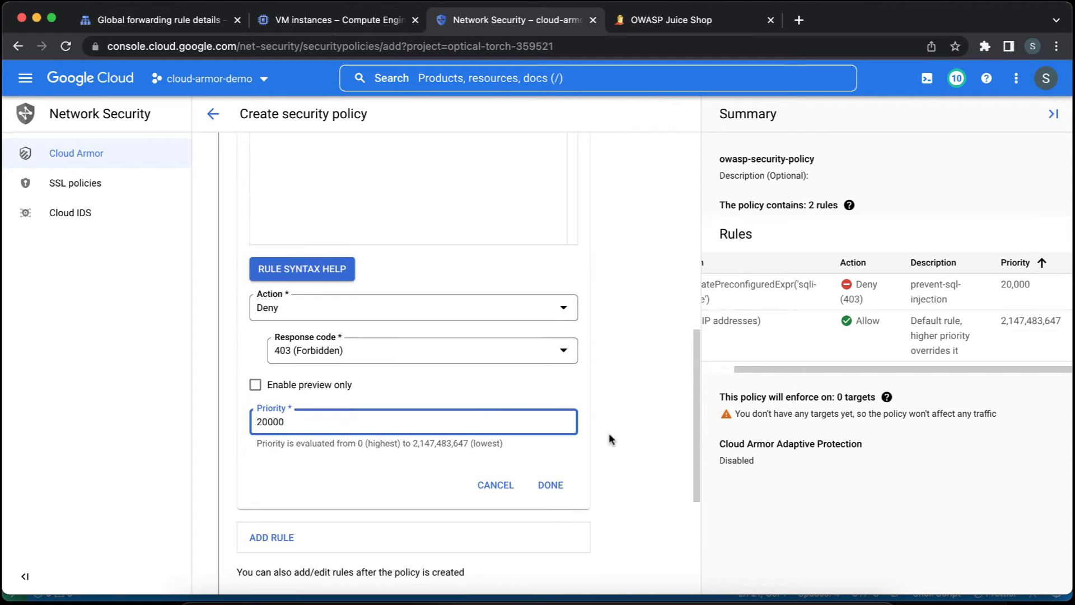
left_click(562, 475)
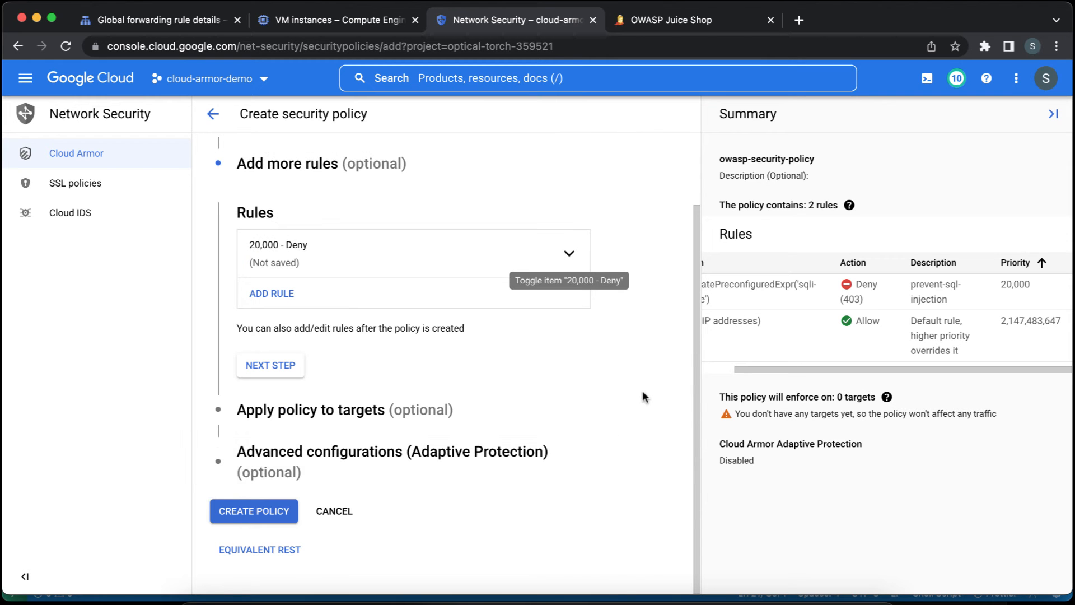
Apply the policy to a load balancer backend service target, choosing be-owasp-juice-shop.
left_click(385, 414)
scroll(447, 460, "down", 2)
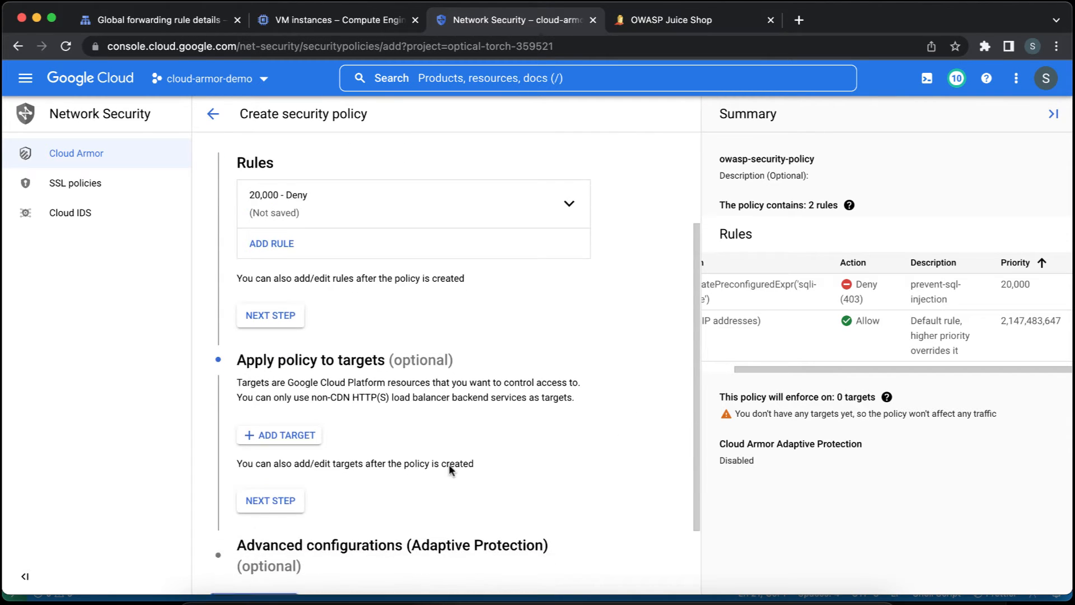
left_click(309, 434)
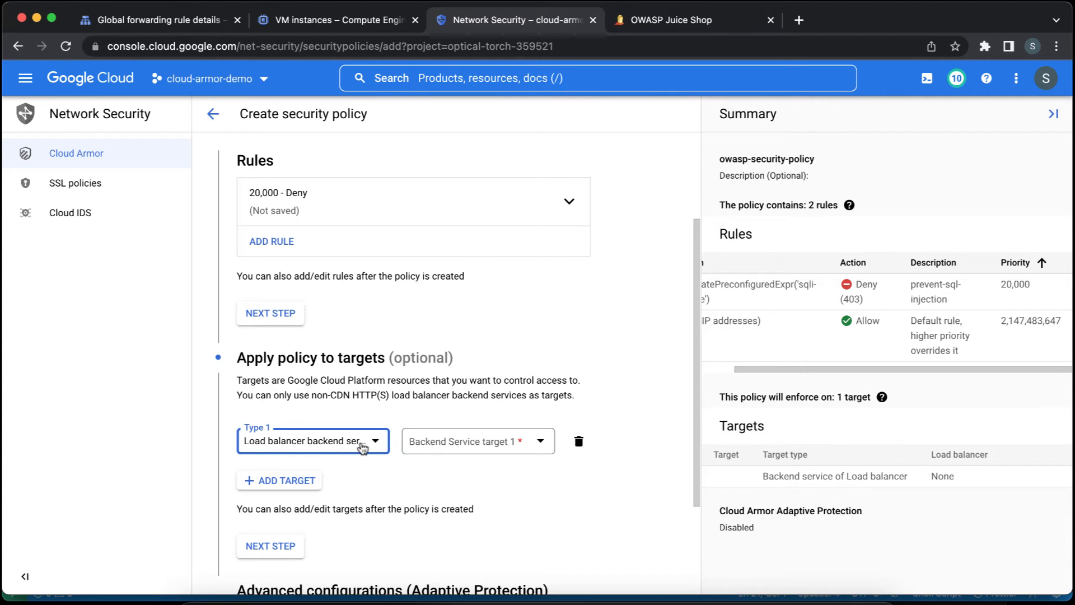
left_click(455, 440)
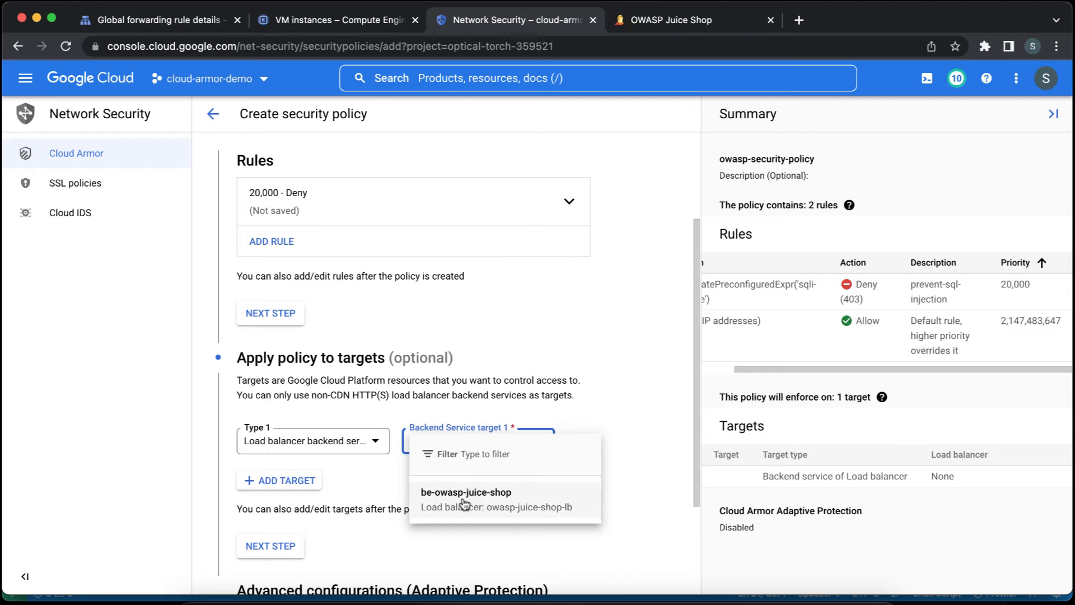
left_click(466, 493)
Review the Adaptive Protection option, the basic policy configuration and the rule priorities in the summary.
scroll(574, 472, "down", 3)
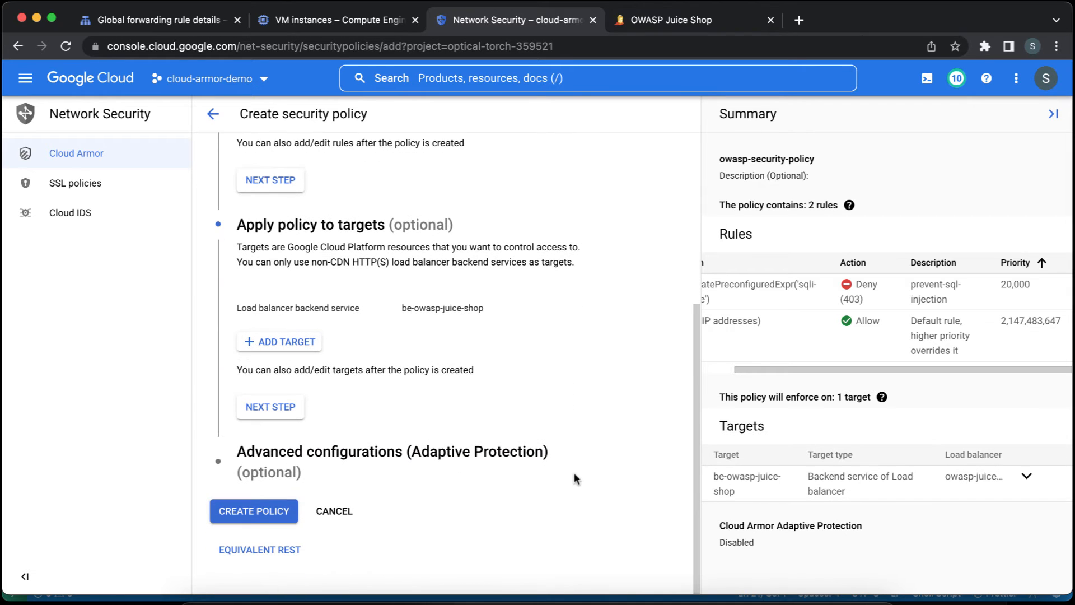
left_click(414, 459)
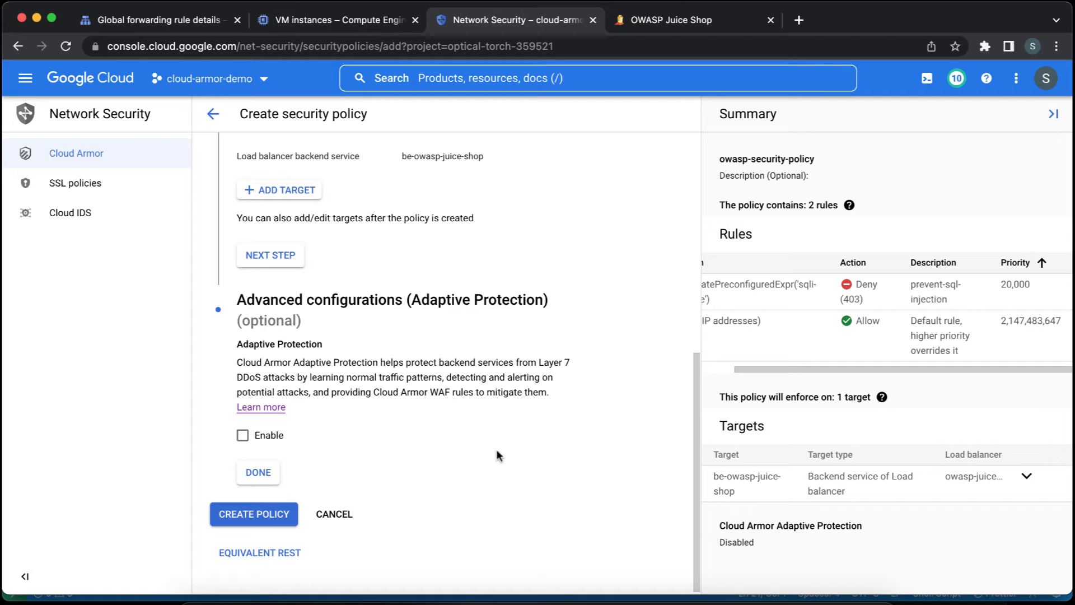
scroll(496, 449, "up", 8)
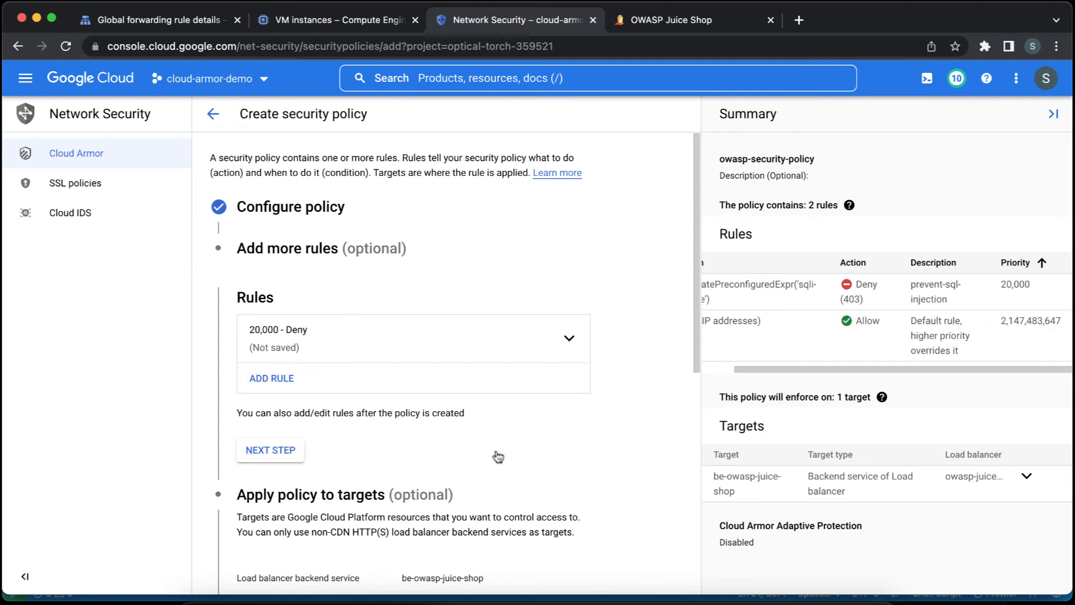
left_click(366, 211)
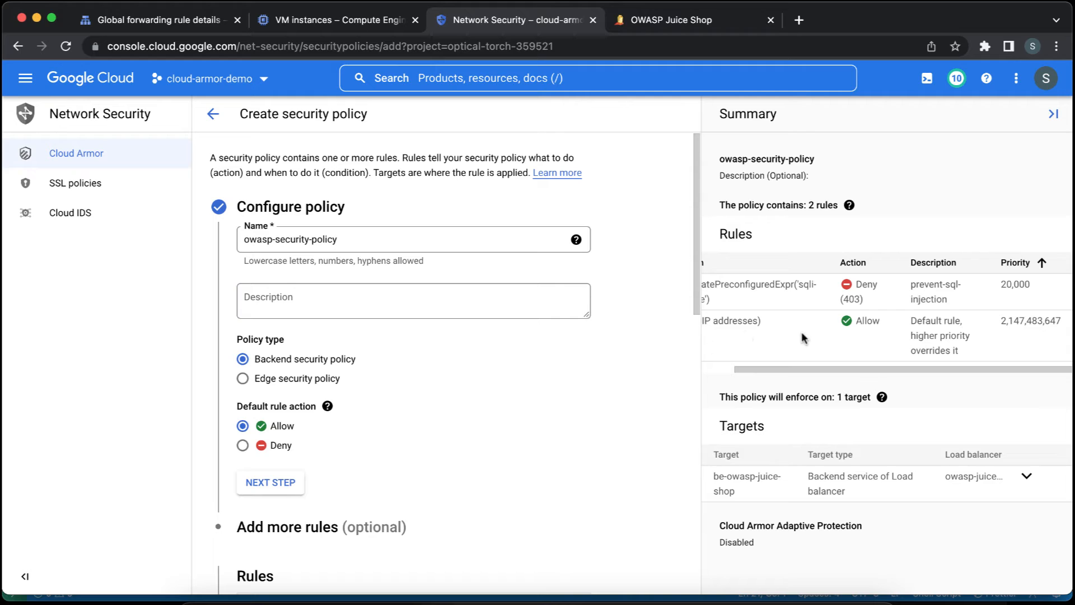
scroll(801, 334, "left", 3)
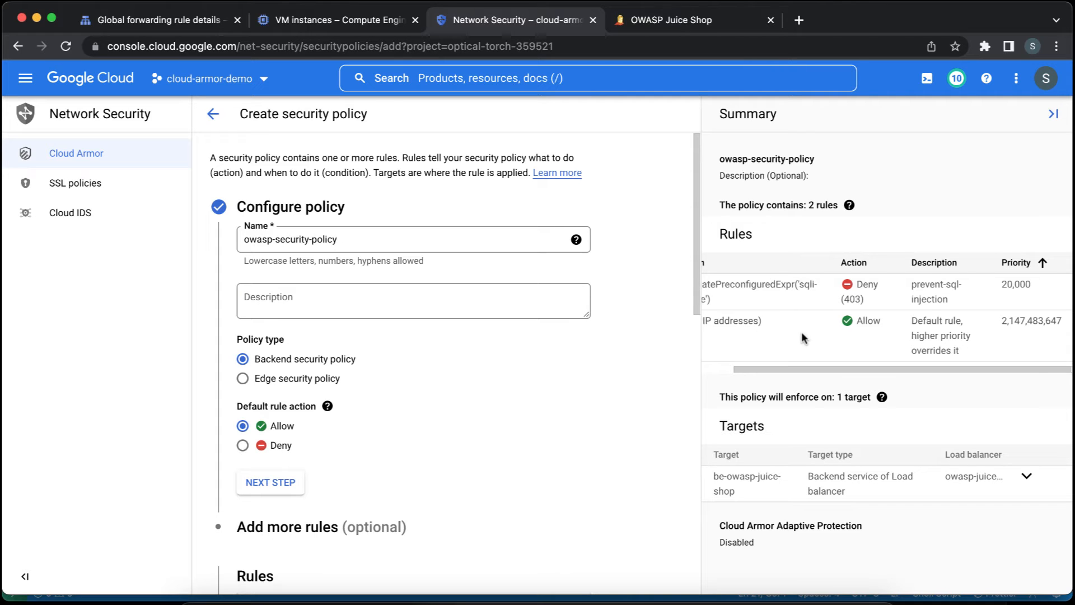
scroll(801, 334, "right", 3)
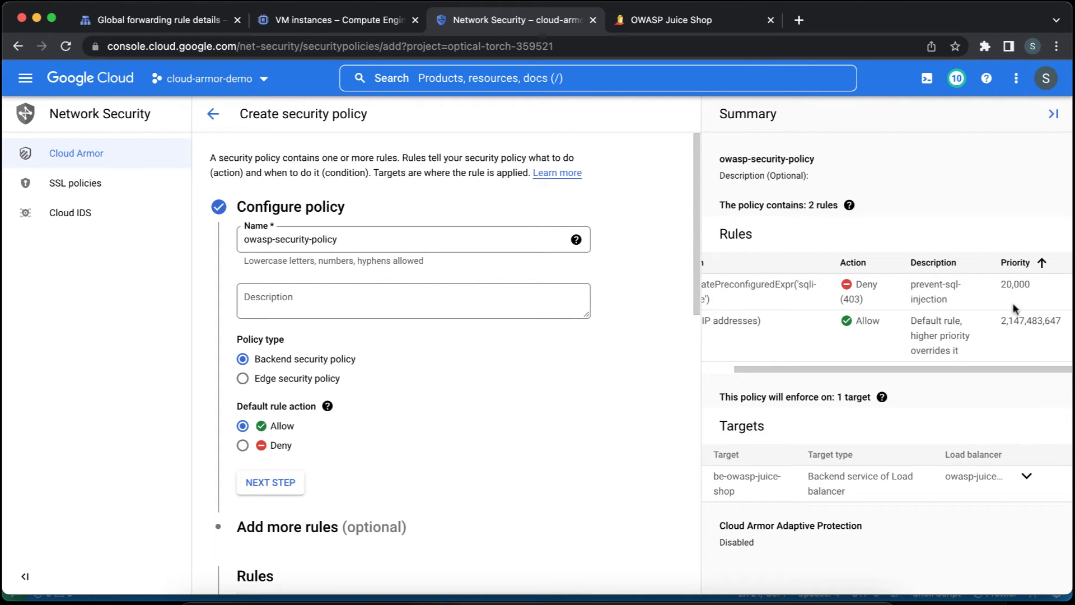
double_click(1041, 325)
scroll(594, 397, "down", 4)
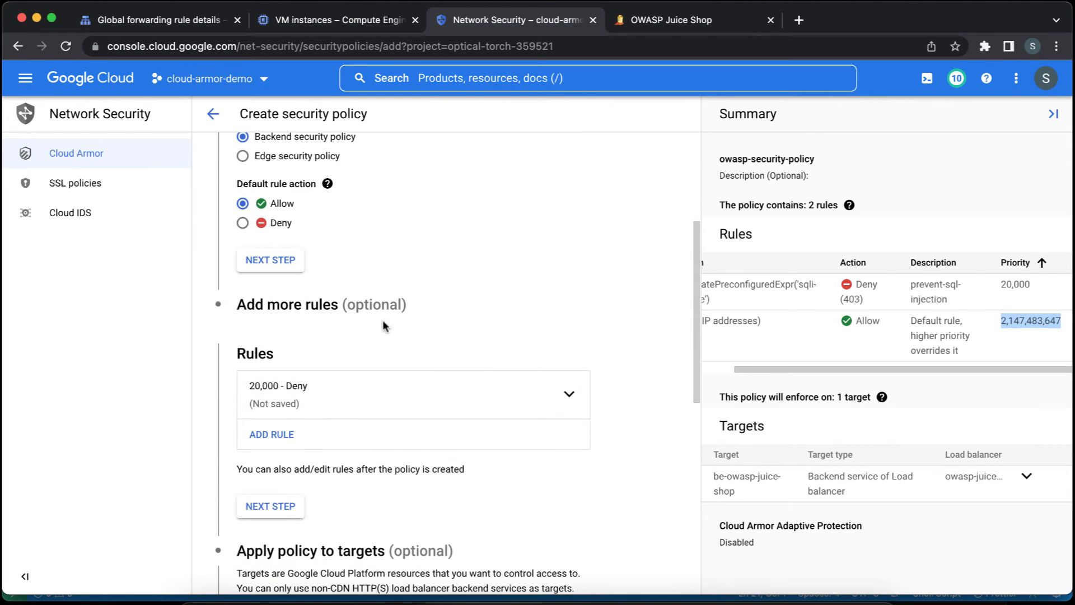
Reopen the SQL injection deny rule and review its match expression, action, response code and priority.
left_click(468, 391)
scroll(600, 368, "down", 4)
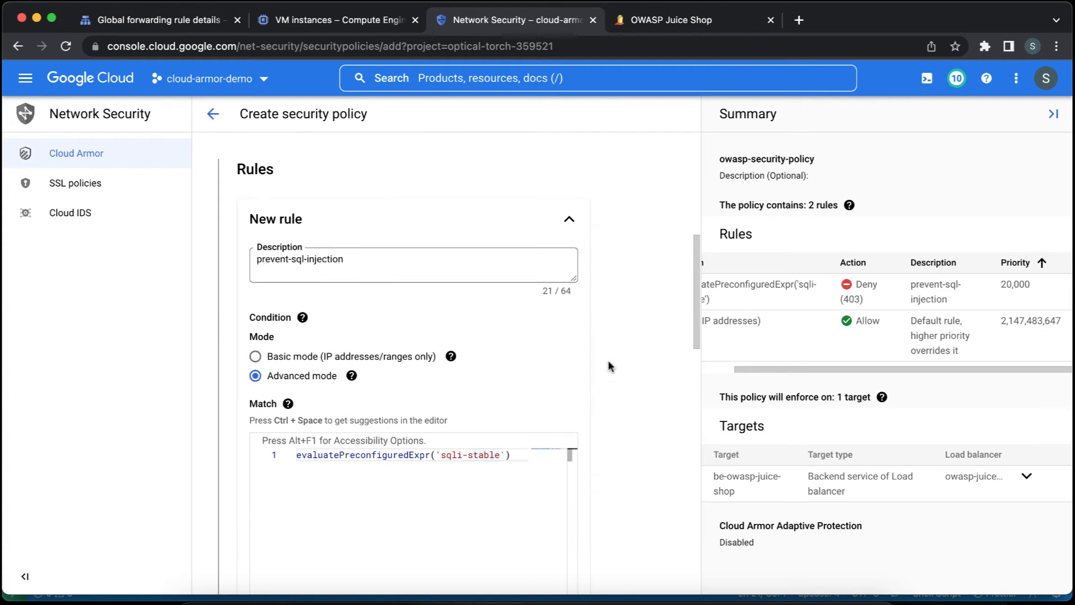
scroll(608, 365, "down", 5)
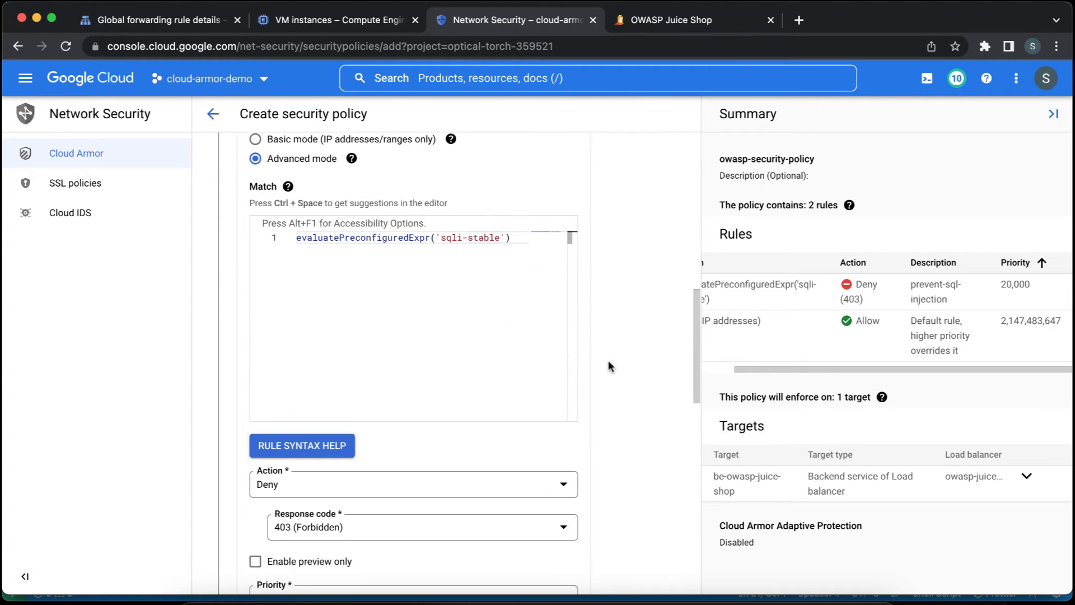
scroll(608, 361, "up", 1)
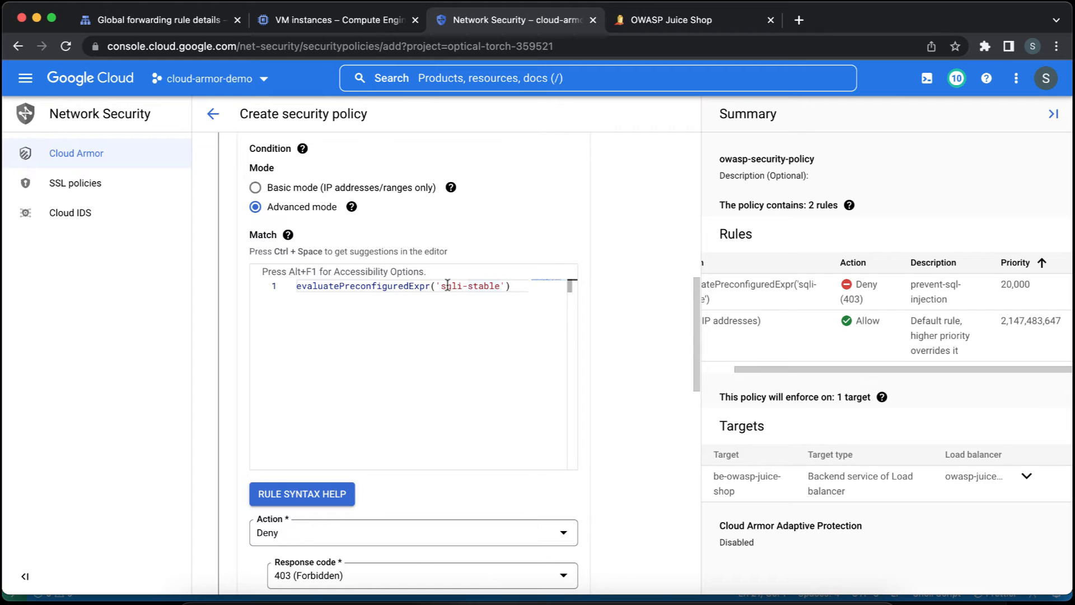
left_click(401, 285)
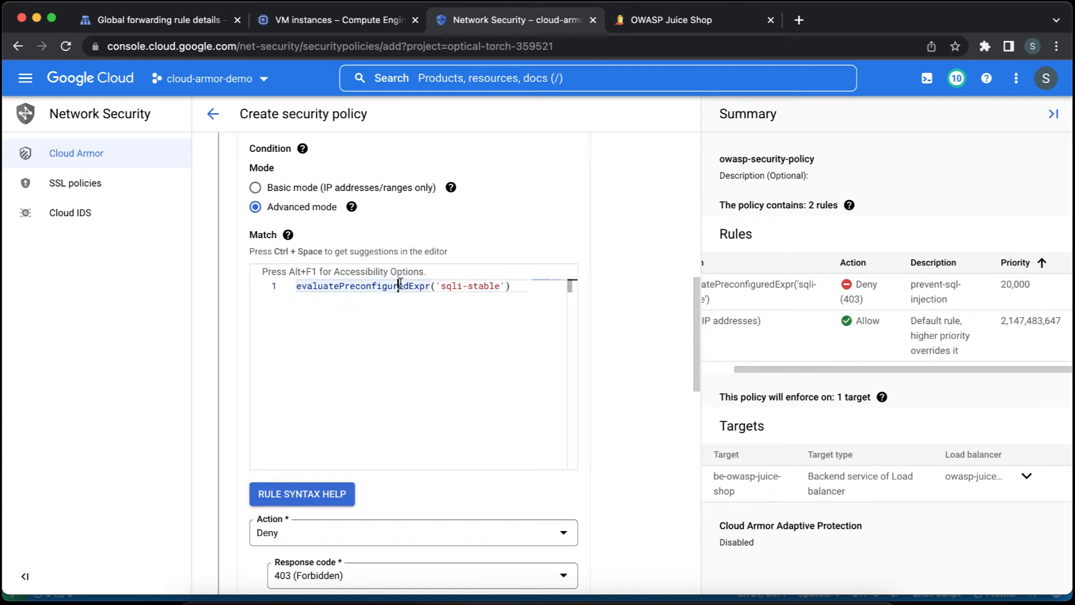
left_click(447, 286)
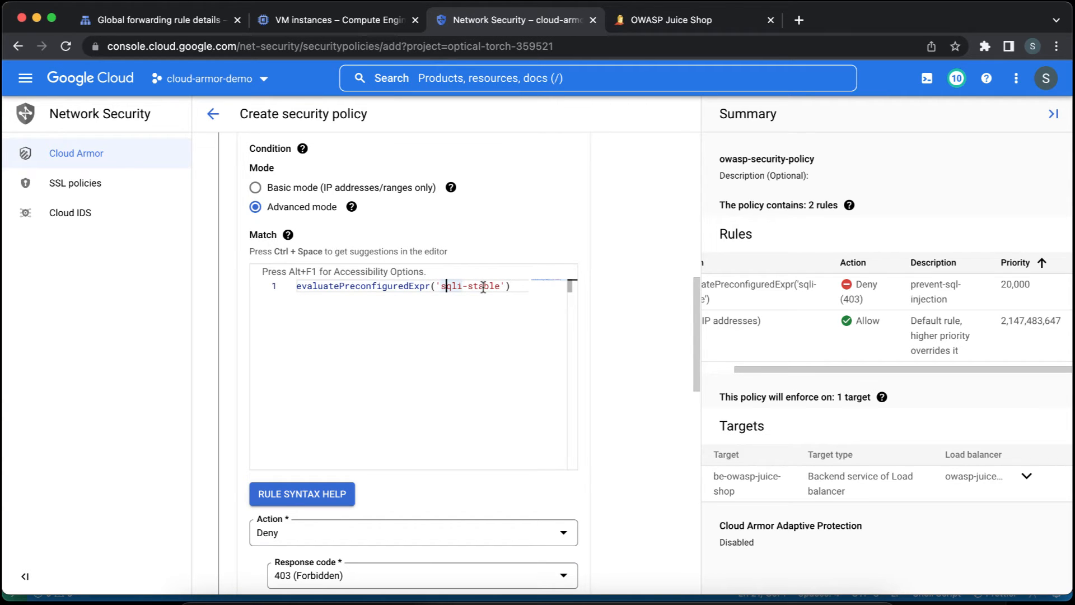
scroll(604, 343, "down", 3)
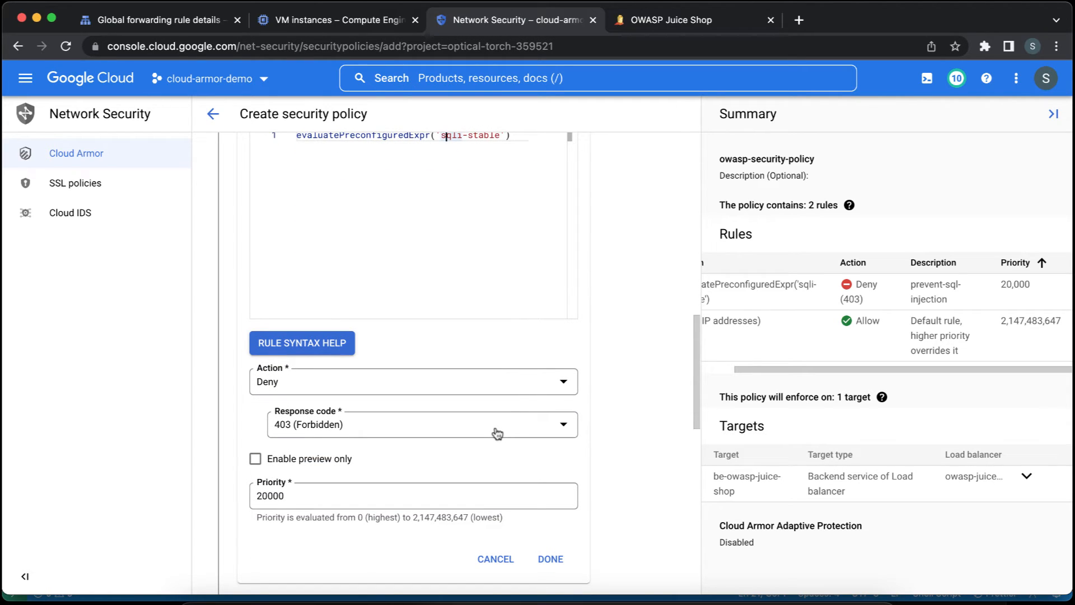
left_click(447, 496)
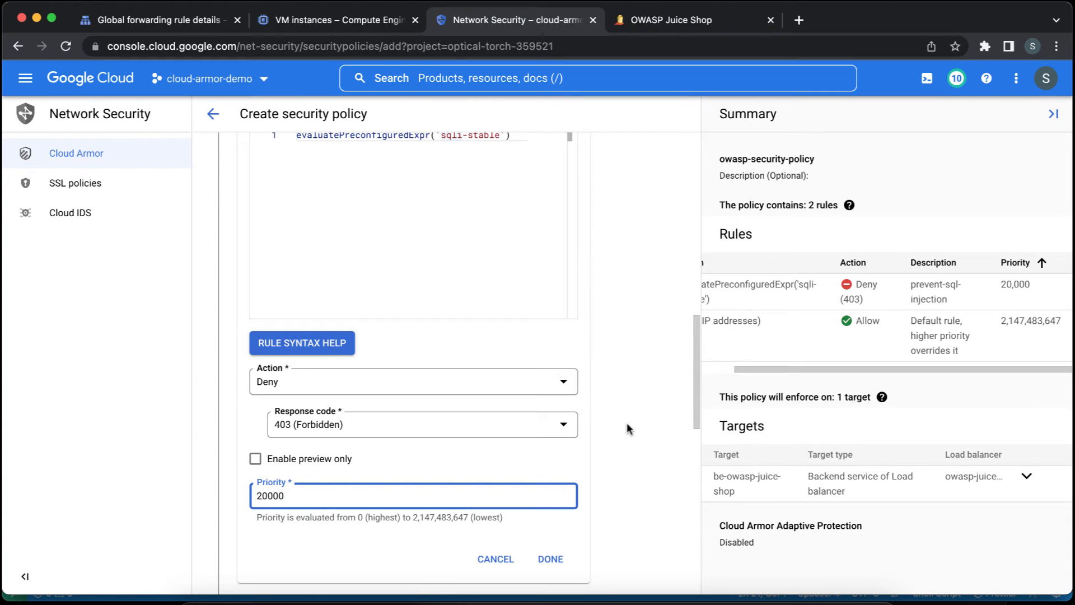
scroll(627, 429, "up", 1)
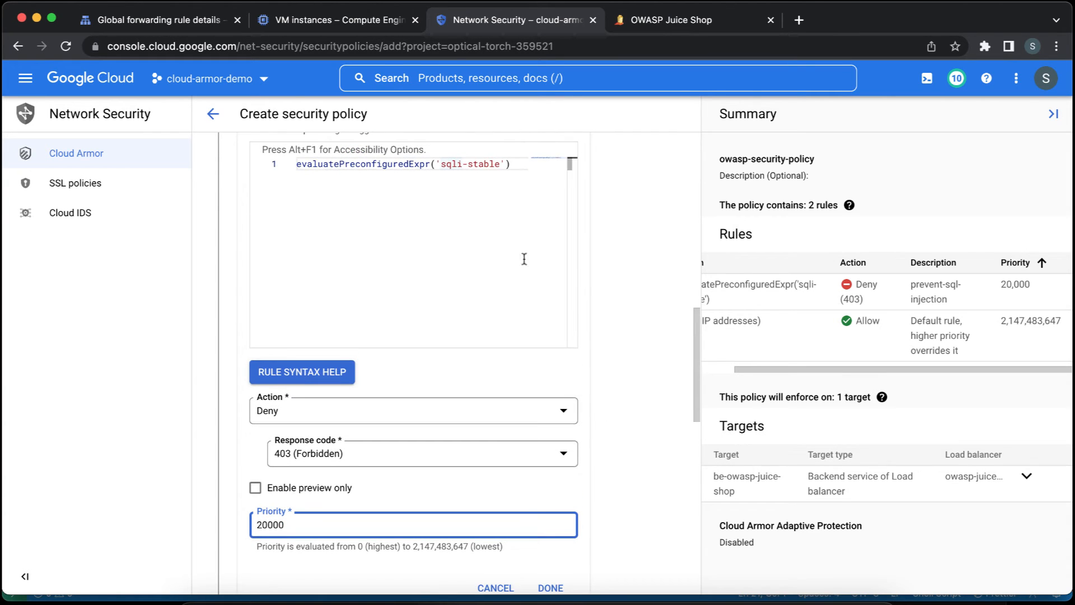
double_click(450, 166)
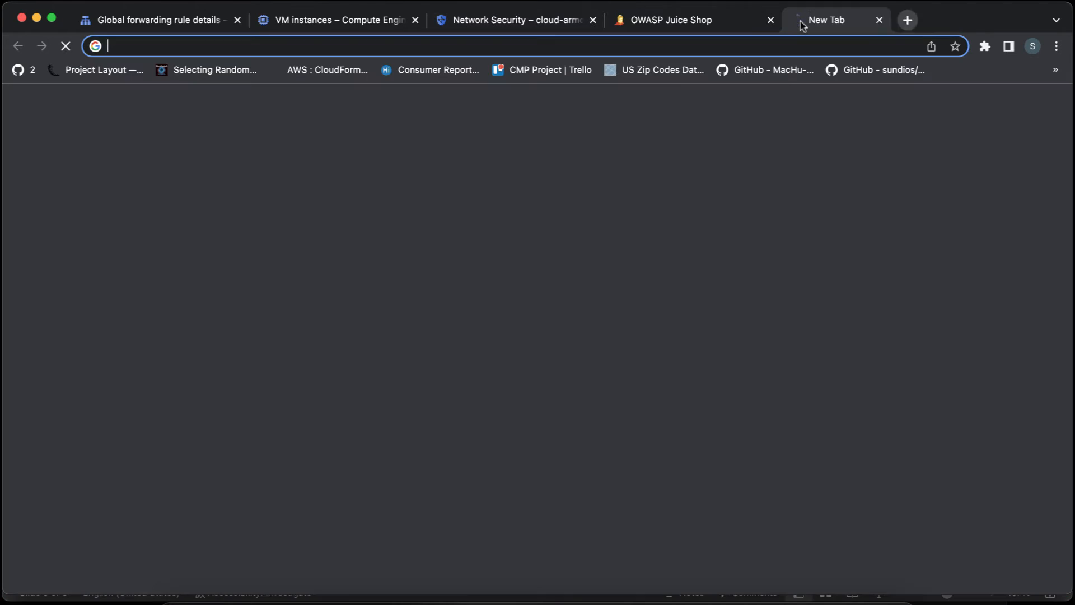
left_click(800, 22)
type("https://cloud.google.com/armor/docs/rule-tuning")
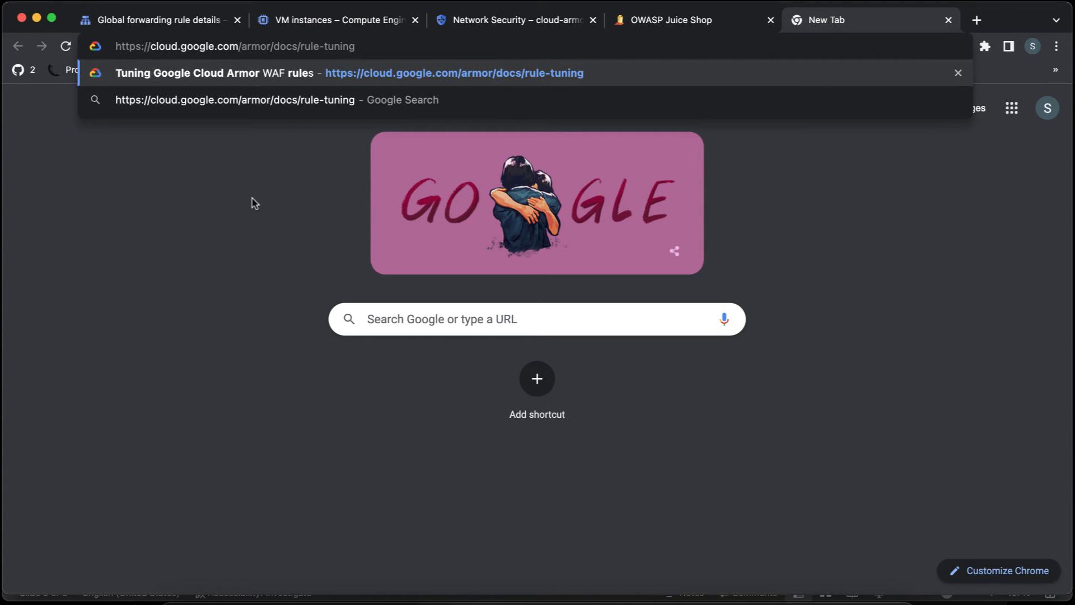
key("Return")
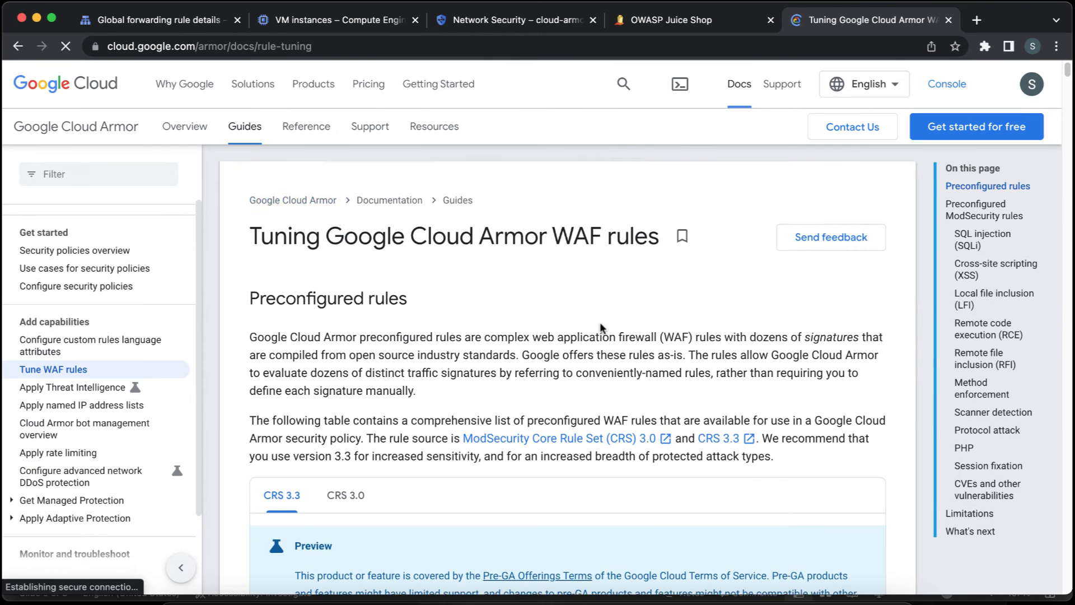
scroll(600, 324, "down", 7)
scroll(600, 325, "up", 2)
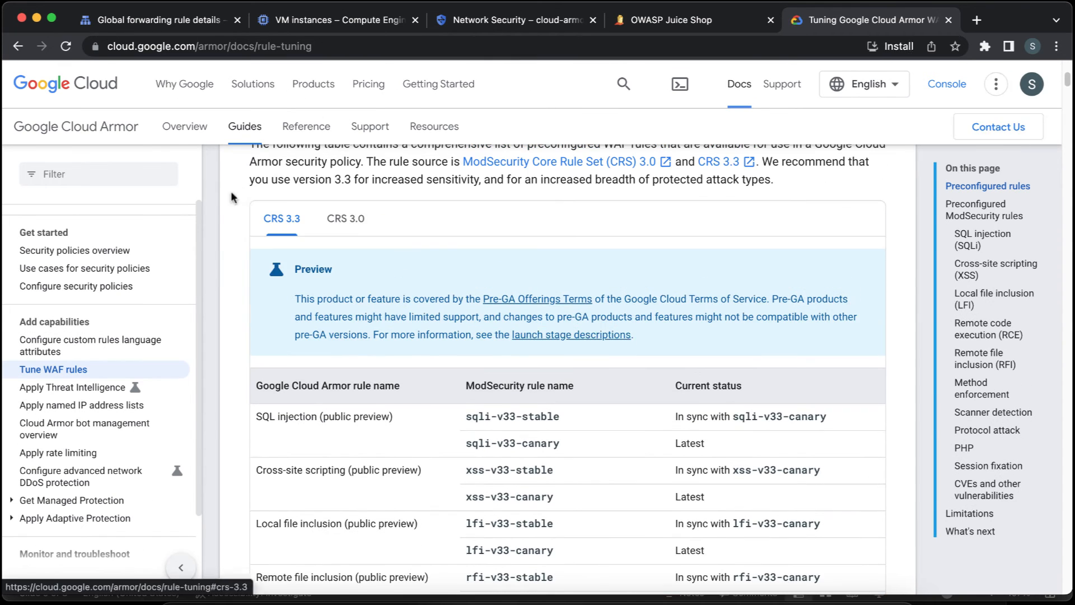
scroll(414, 255, "up", 1)
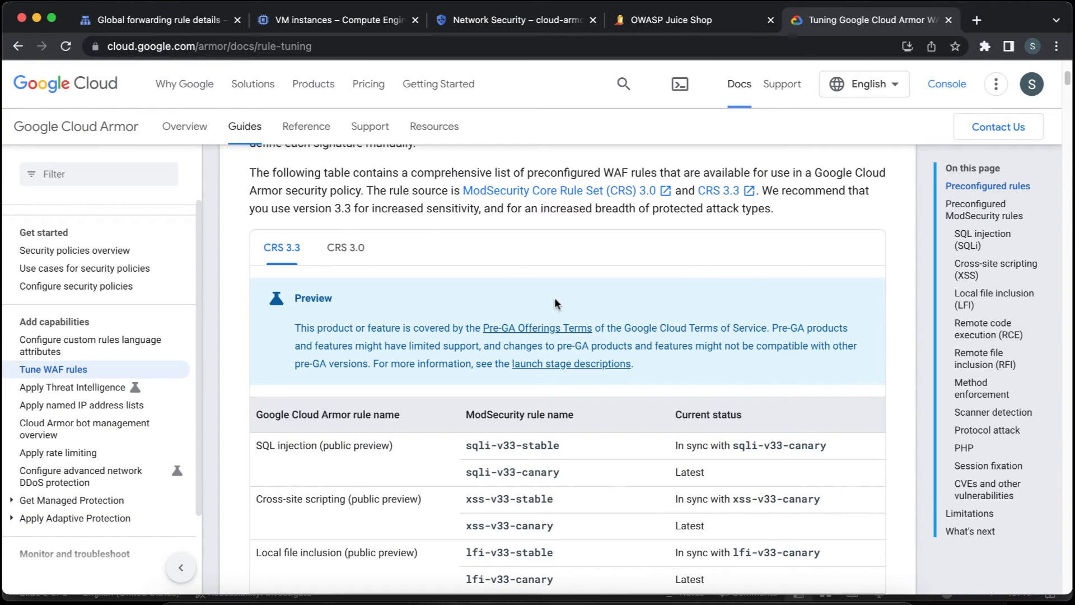
scroll(554, 297, "down", 2)
scroll(553, 303, "down", 1)
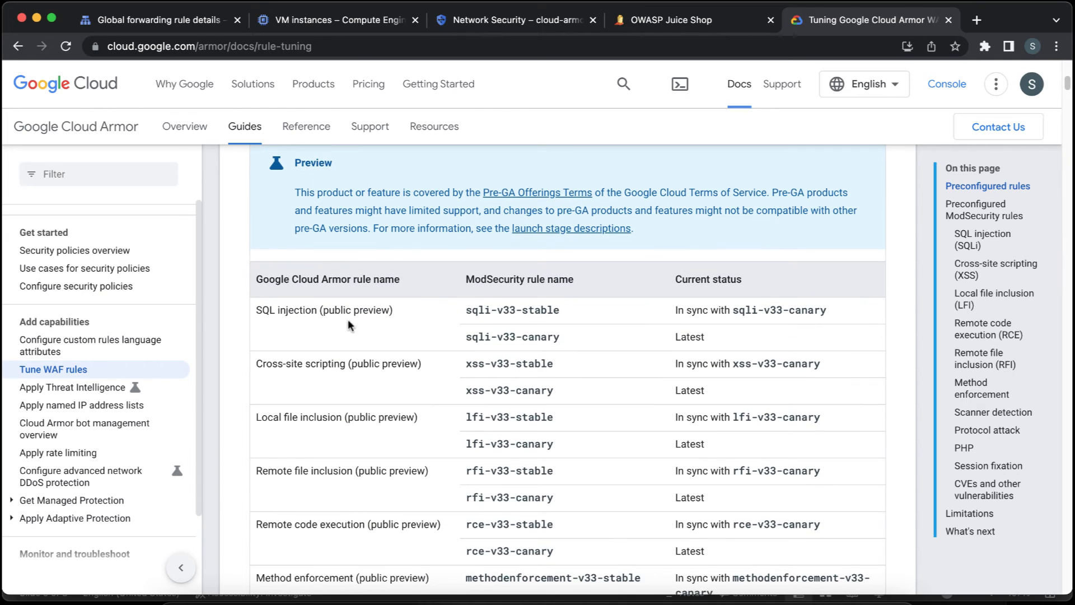
double_click(503, 311)
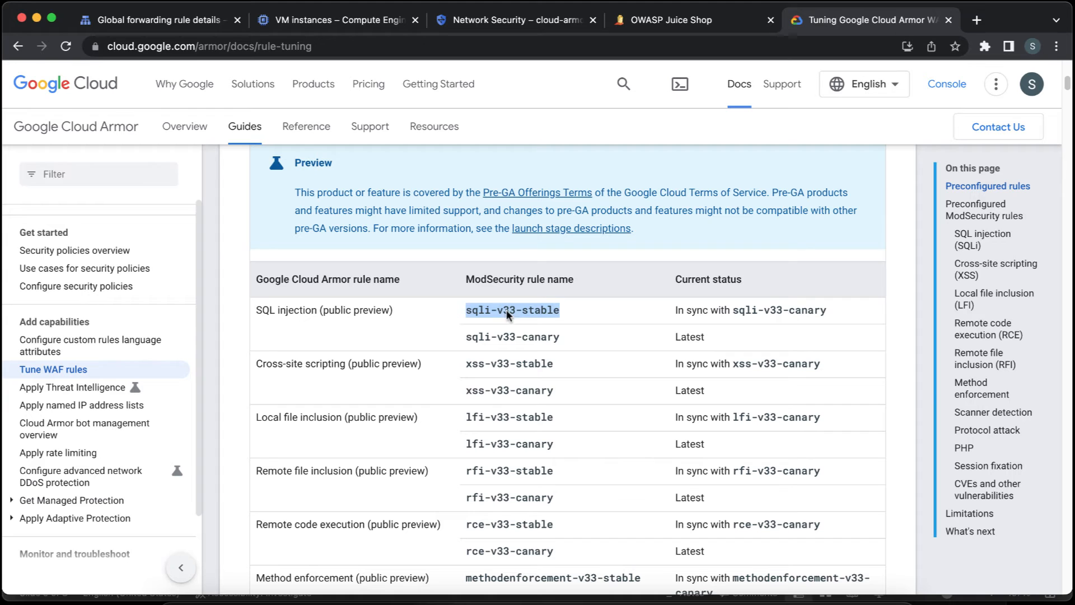
Compare the CRS 3.0 and CRS 3.3 preconfigured rule tables on the rule tuning page.
scroll(576, 336, "up", 2)
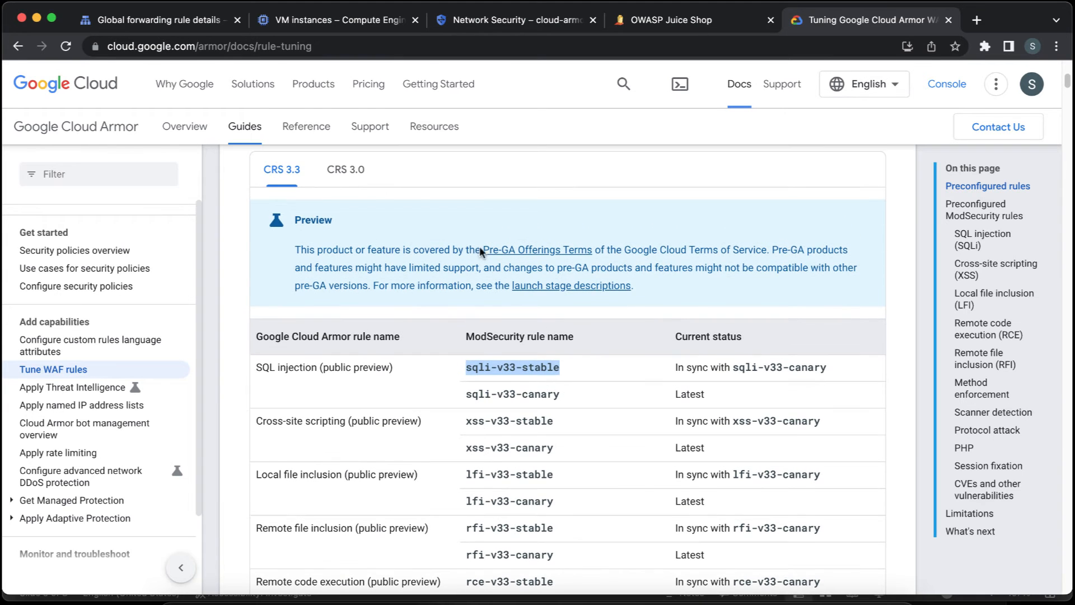
left_click(359, 175)
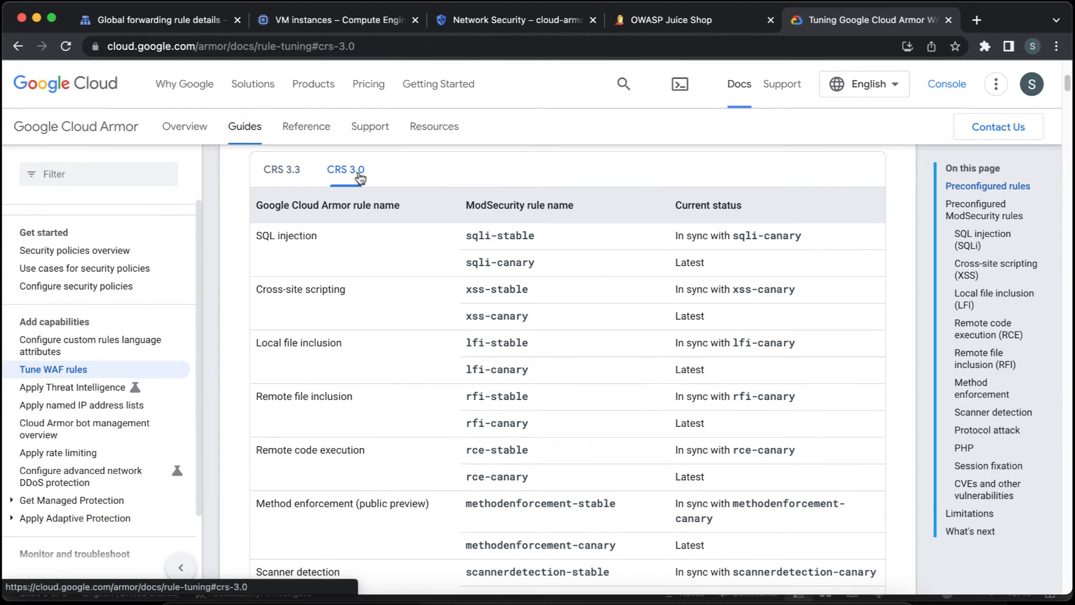
left_click(287, 170)
left_click(540, 398)
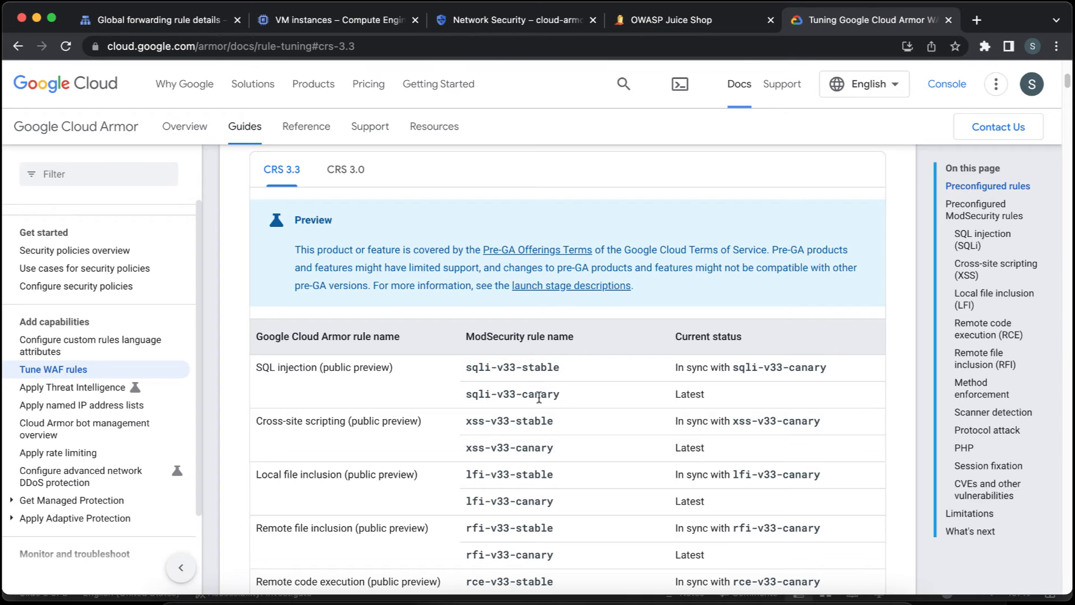
Examine the remaining CRS 3.3 rule names, the cve-canary rule and the evaluatePreconfiguredExpr() syntax examples.
scroll(577, 409, "down", 1)
scroll(578, 415, "down", 1)
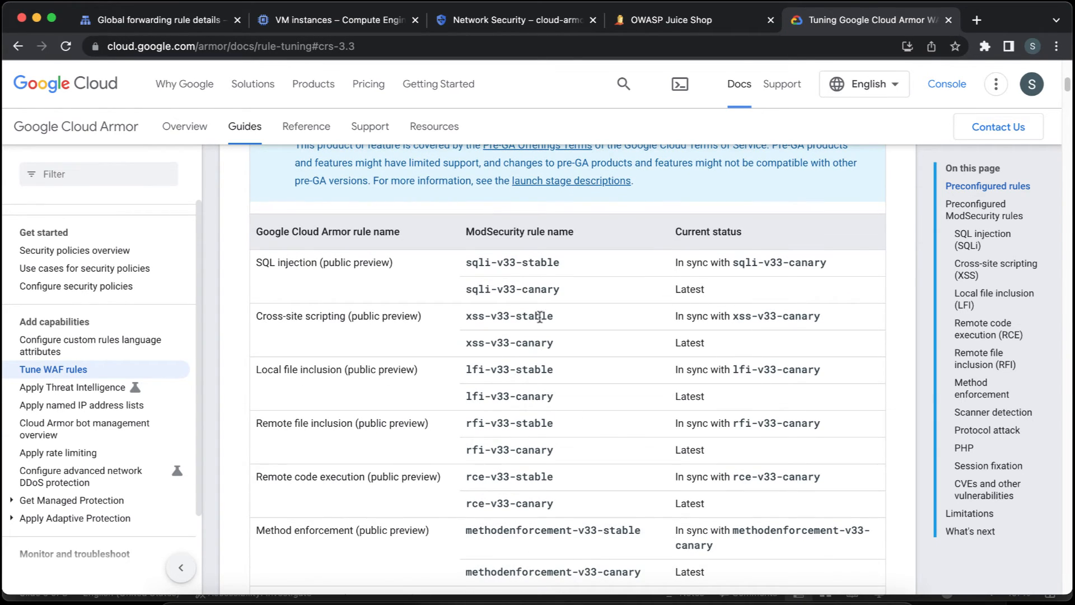
double_click(541, 370)
left_click(533, 397)
scroll(533, 397, "down", 4)
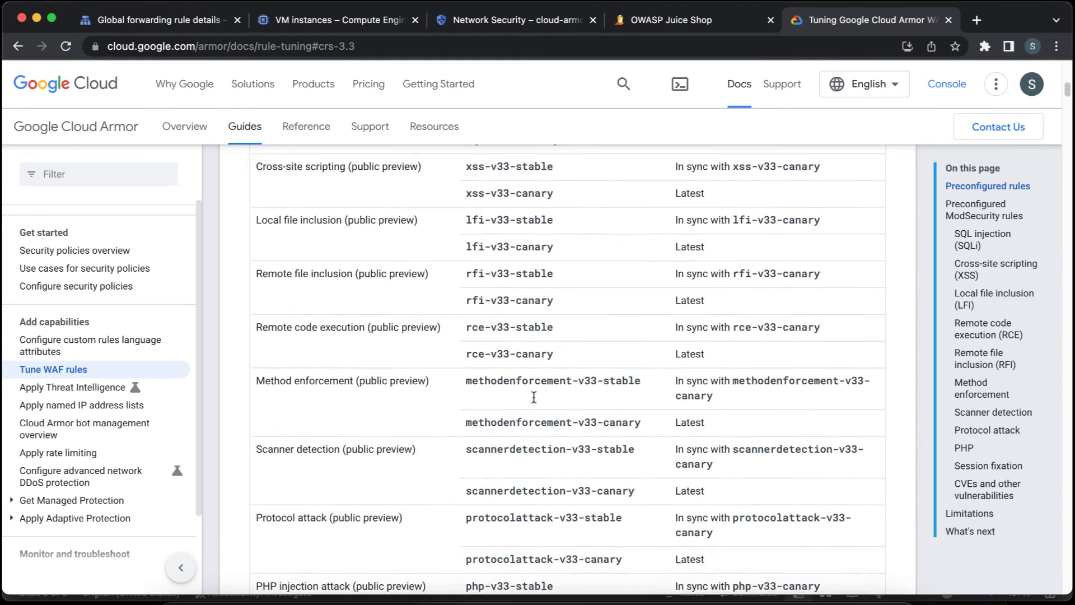
scroll(534, 397, "down", 3)
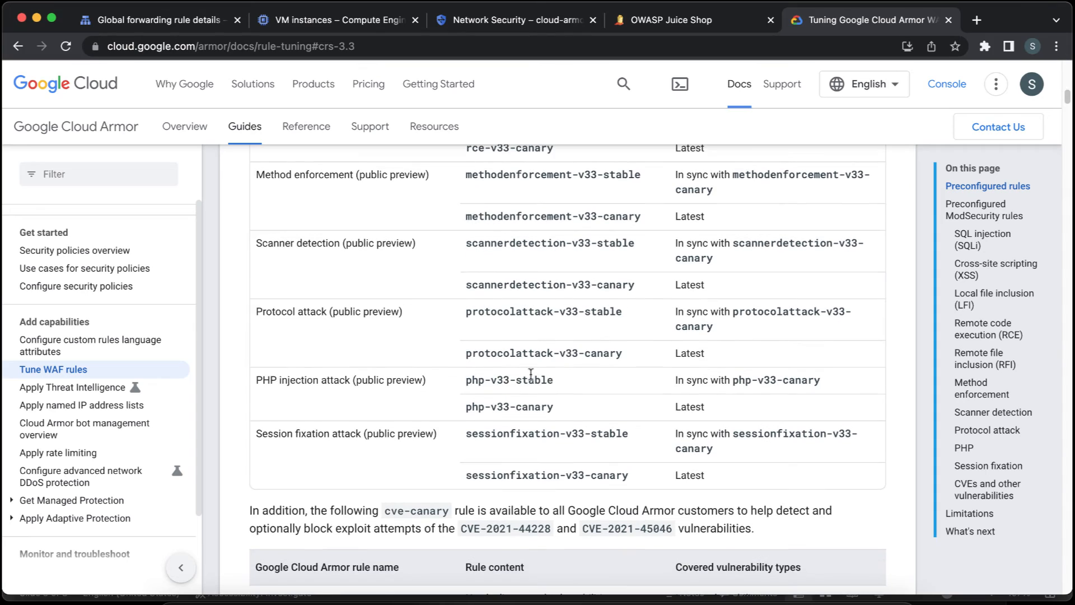
scroll(531, 382, "down", 1)
scroll(529, 399, "down", 7)
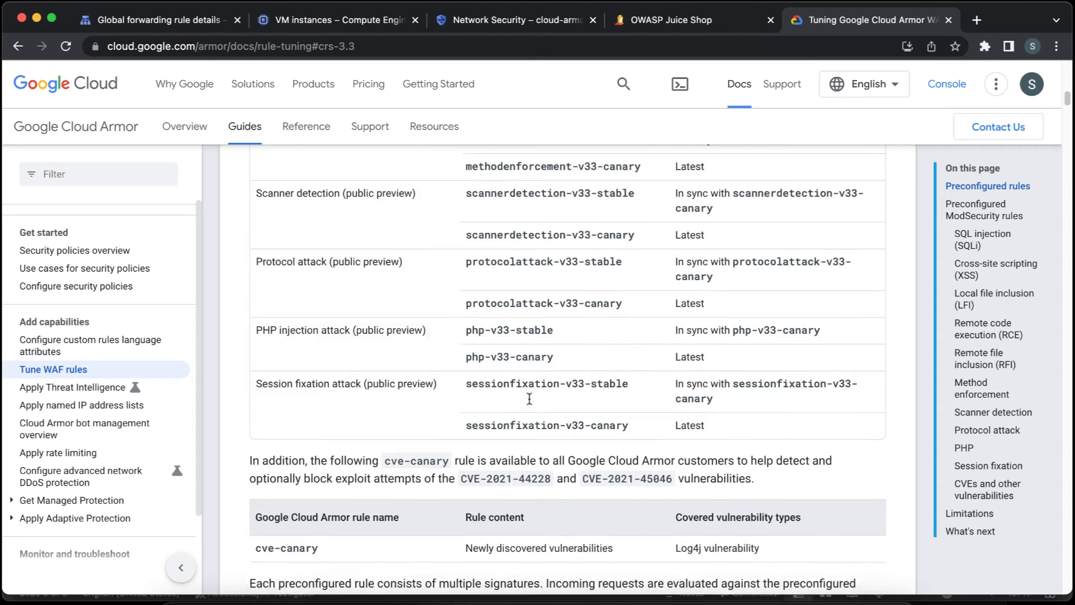
scroll(528, 398, "down", 1)
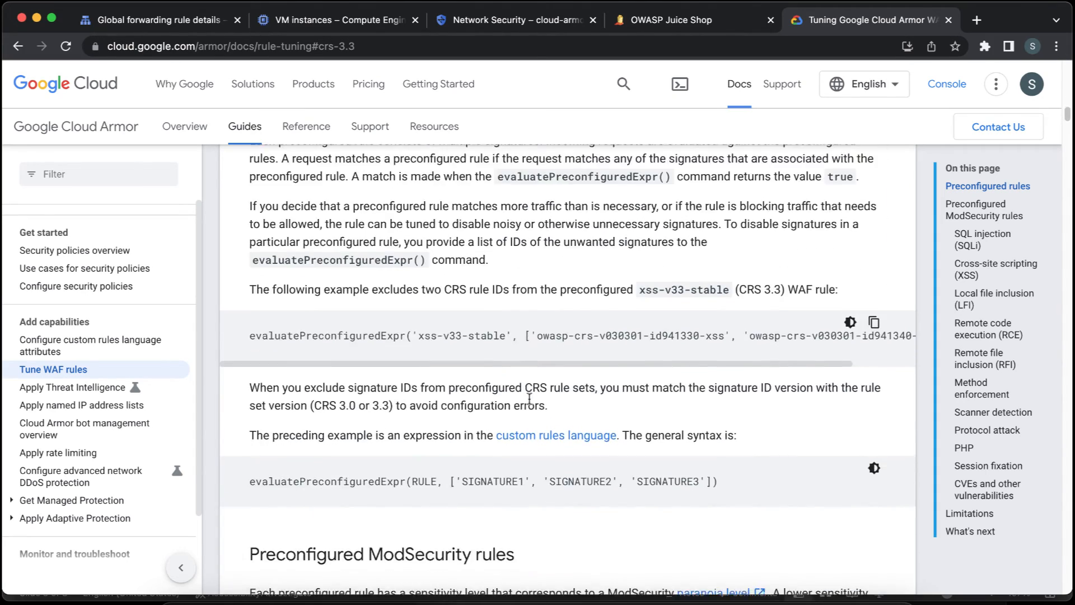
scroll(528, 397, "up", 20)
scroll(528, 398, "down", 8)
scroll(529, 398, "up", 1)
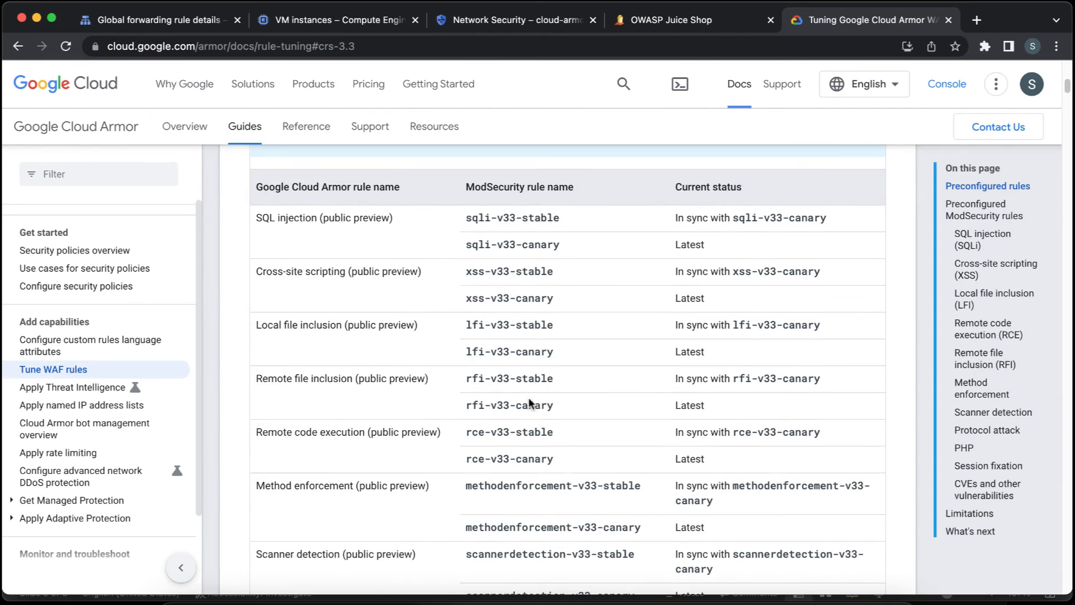
Replace the rule name in the SQL injection deny rule's match expression with sqli-v33-stable, copied from the CRS 3.3 table.
triple_click(542, 217)
key("super+c")
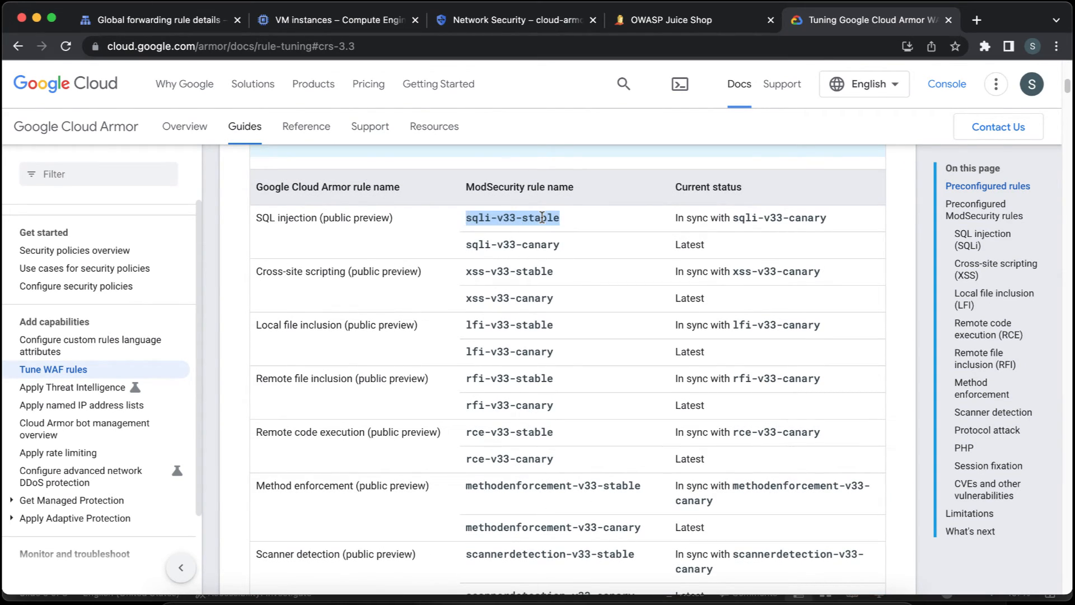
left_click(526, 31)
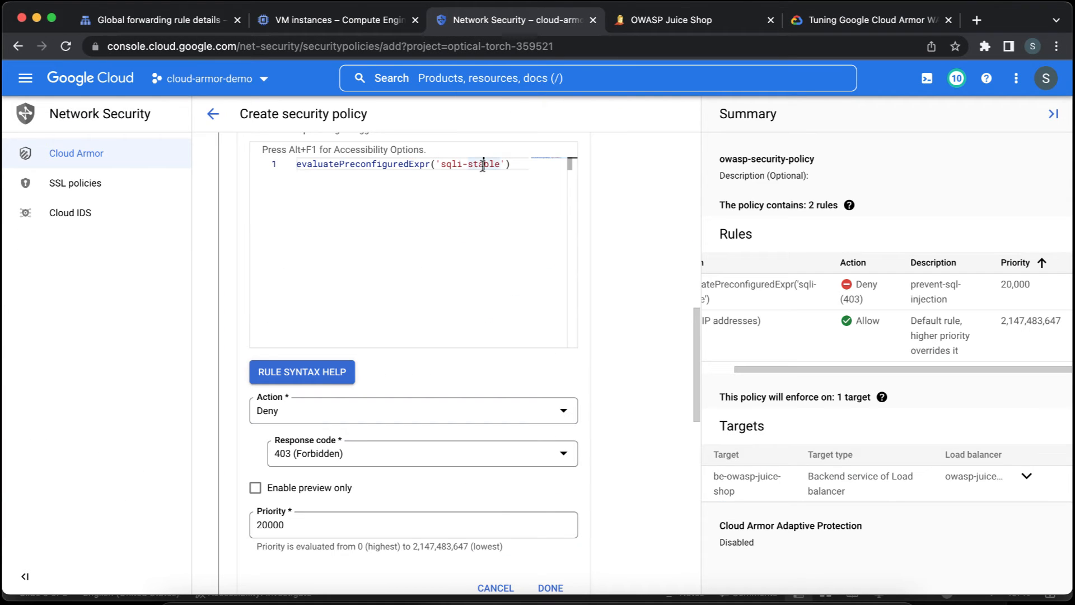
left_click_drag(500, 164, 440, 164)
key("super+v")
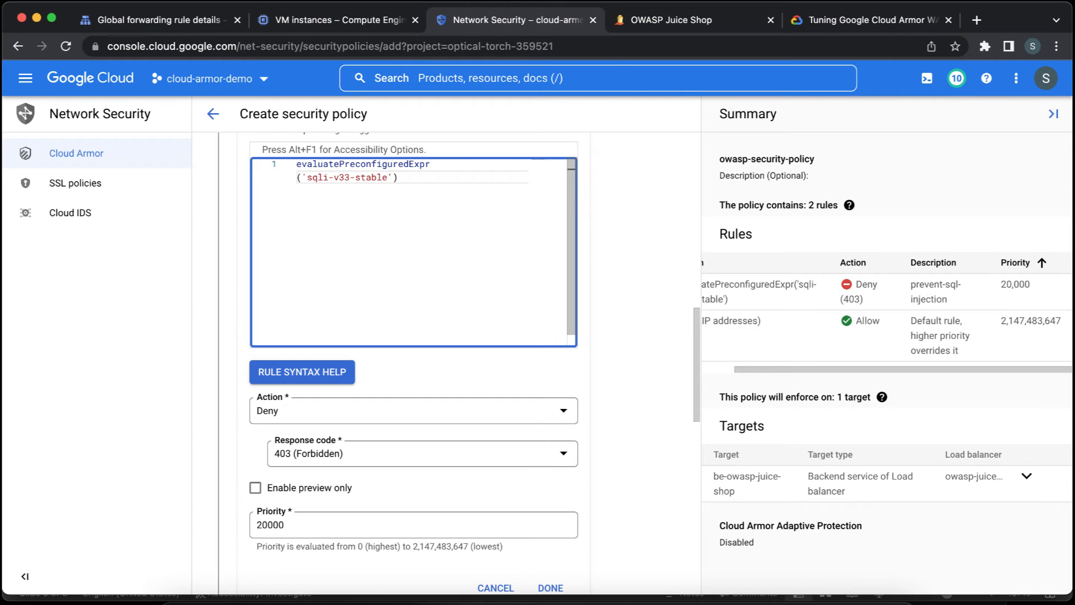
Try to join the wrapped match expression onto a single line.
left_click(298, 178)
key("BackSpace")
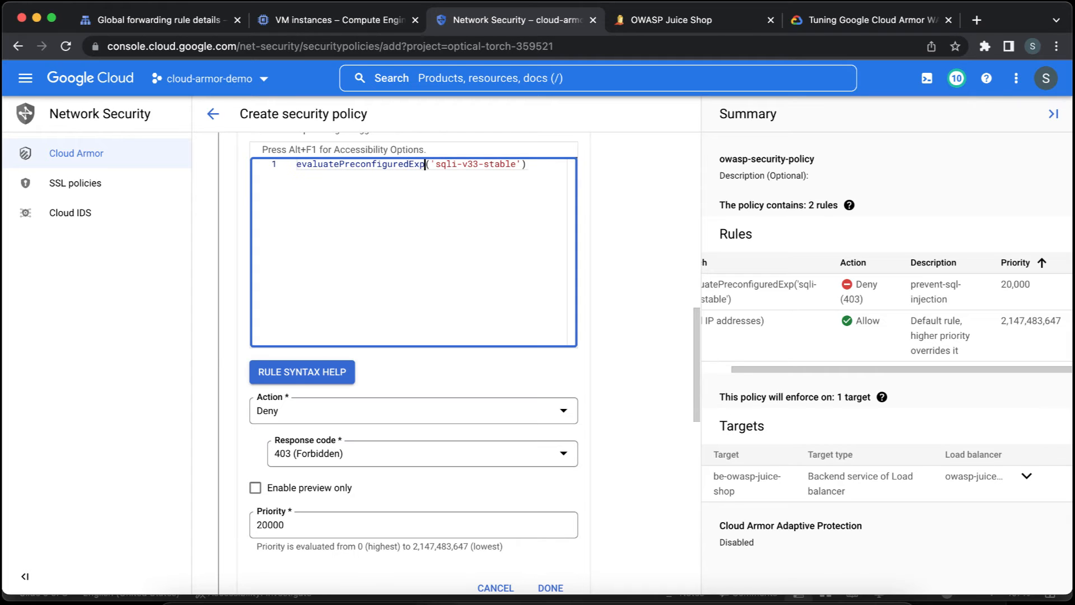
left_click(528, 165)
Finish editing the SQL injection deny rule and return it to the policy's rule list.
scroll(639, 324, "down", 4)
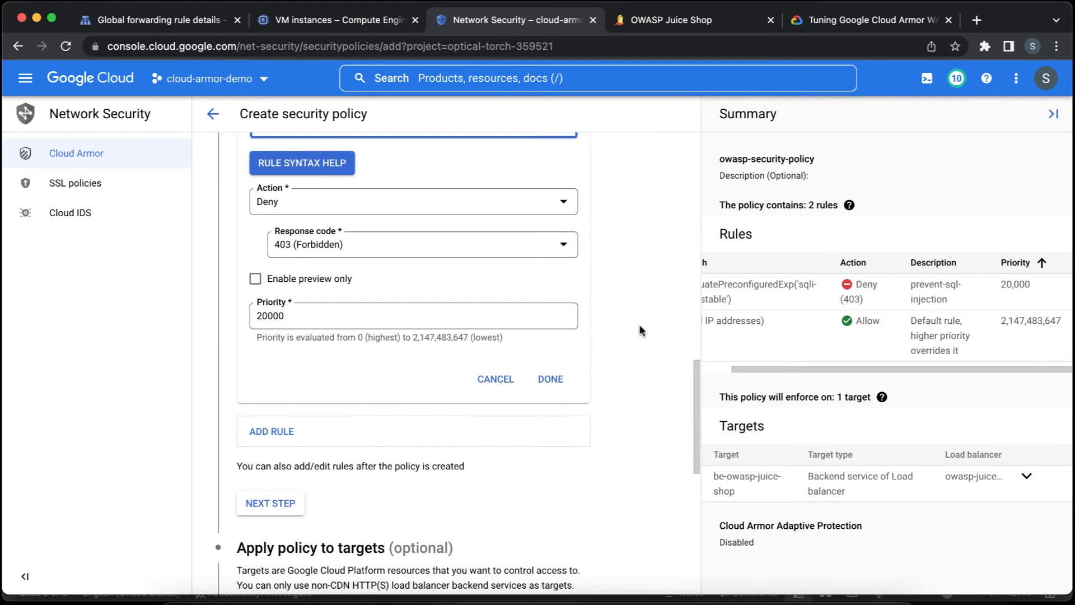
scroll(640, 324, "down", 6)
scroll(639, 324, "up", 5)
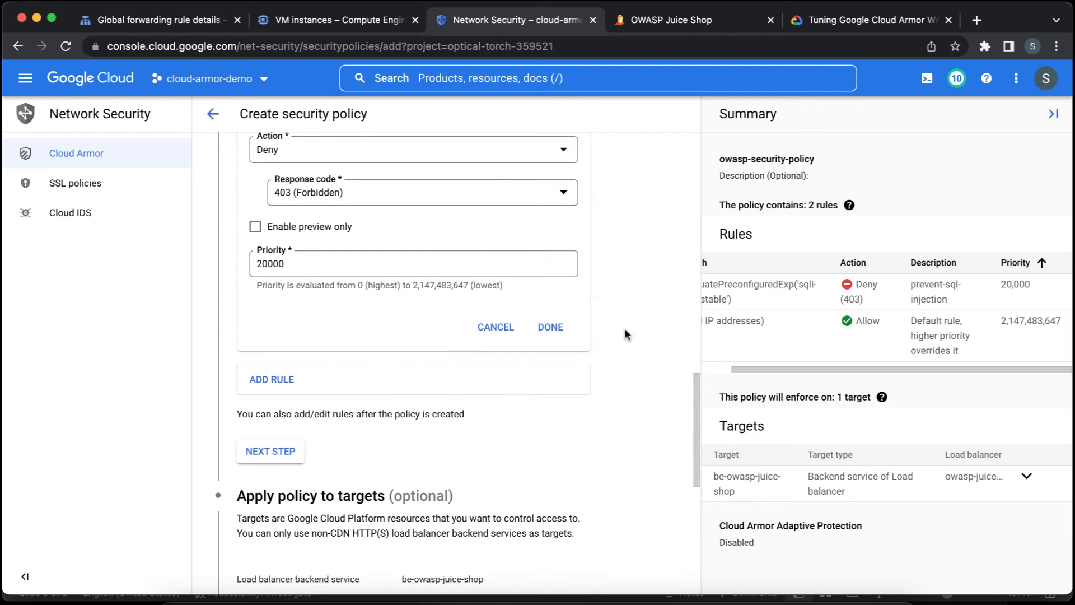
left_click(550, 326)
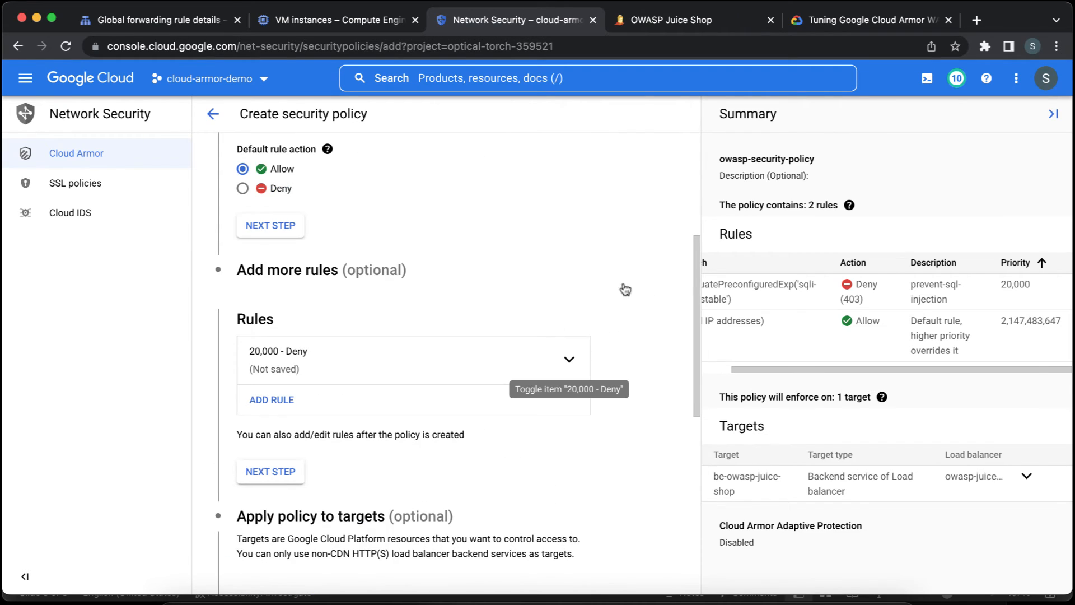
Reopen the priority 20,000 deny rule and check its match expression, action, response code and preview option.
left_click(470, 281)
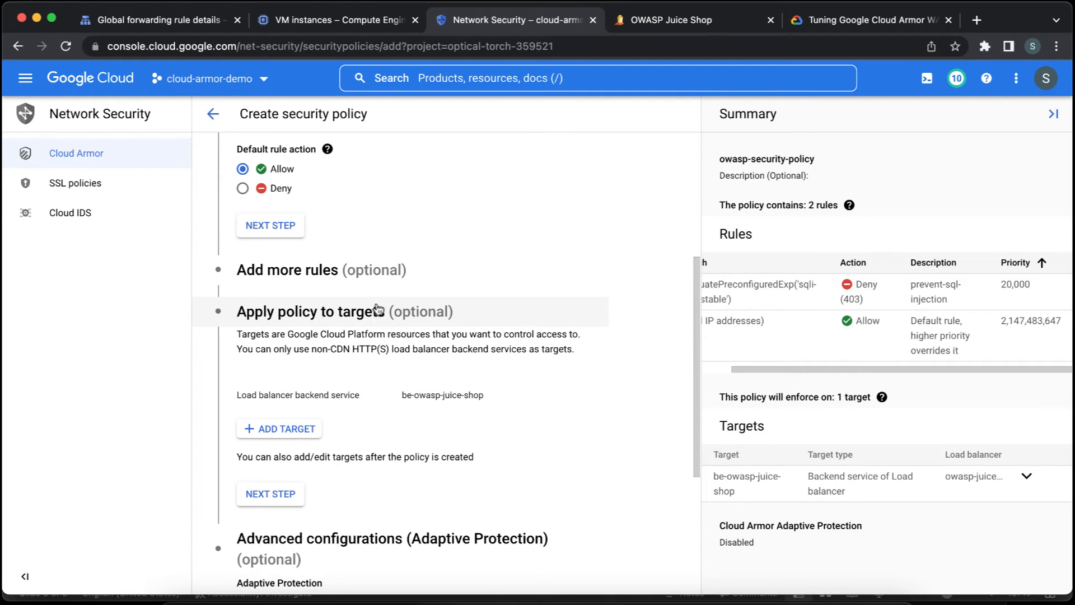
left_click(381, 273)
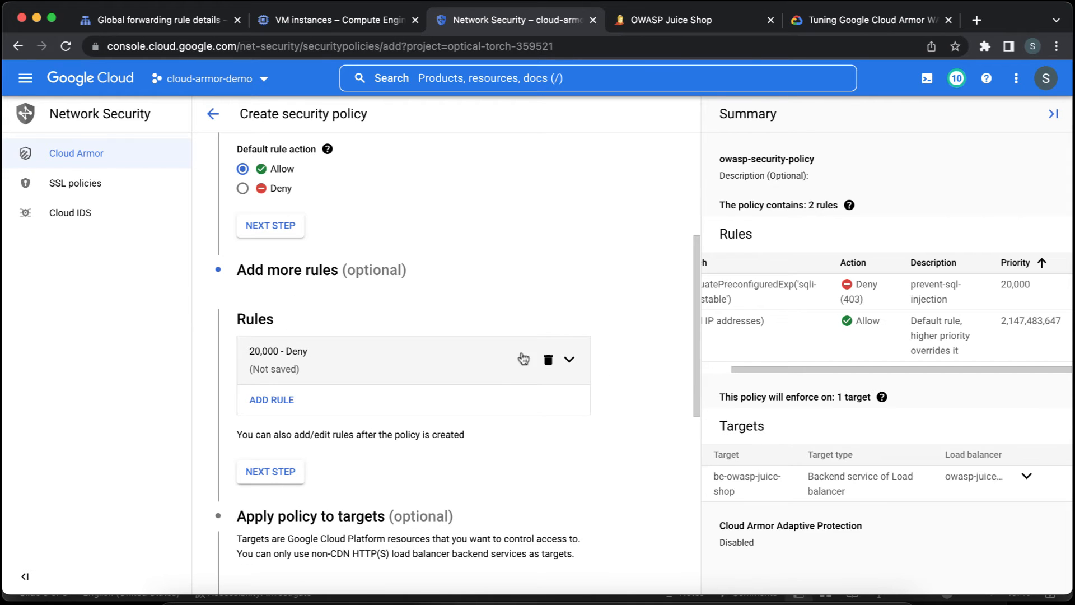
left_click(507, 368)
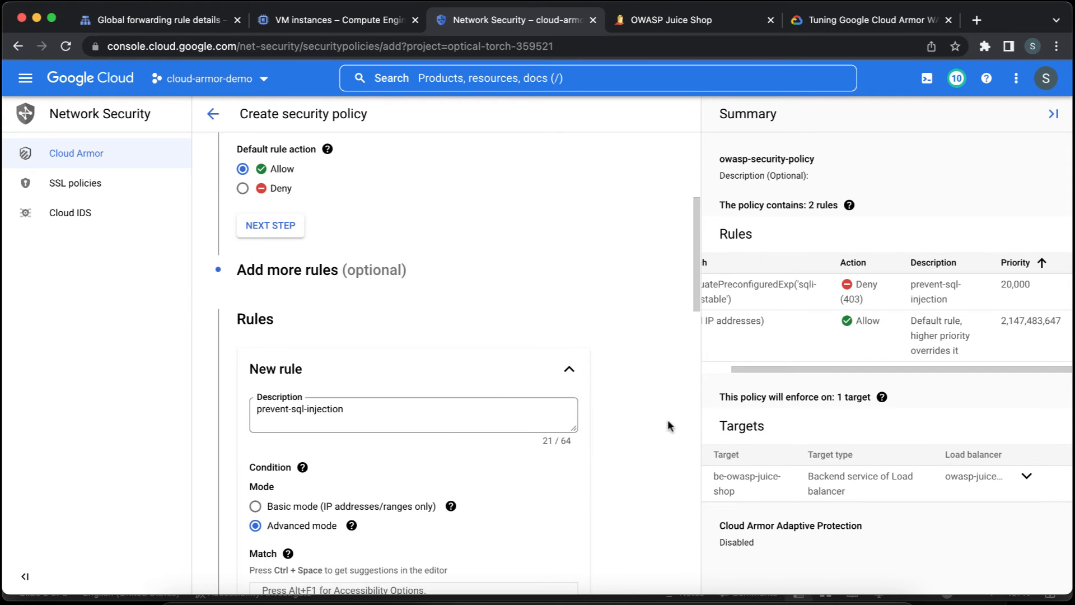
scroll(642, 413, "down", 6)
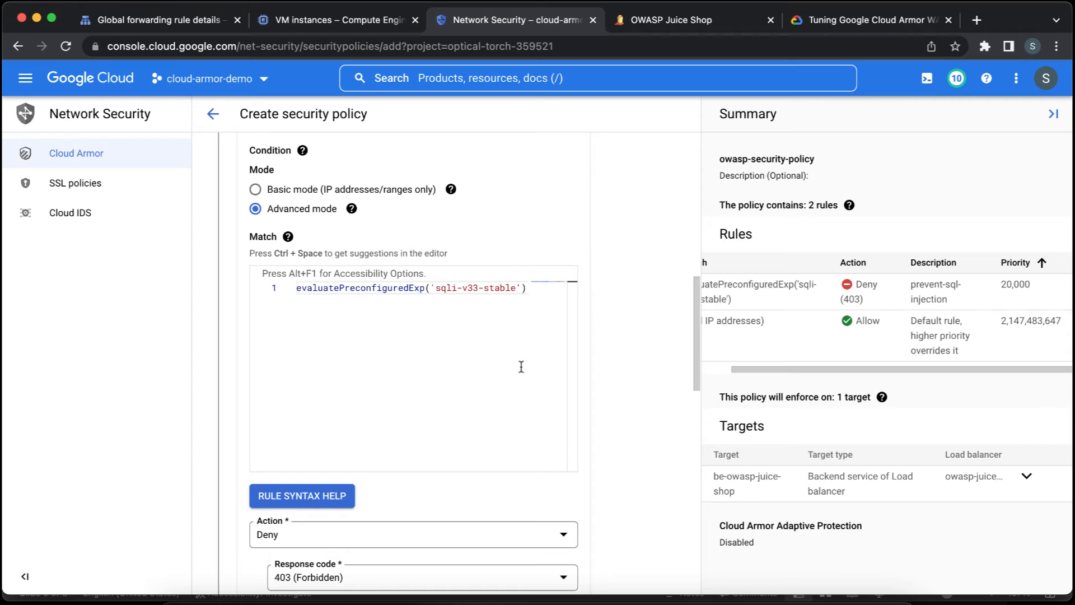
scroll(621, 364, "down", 4)
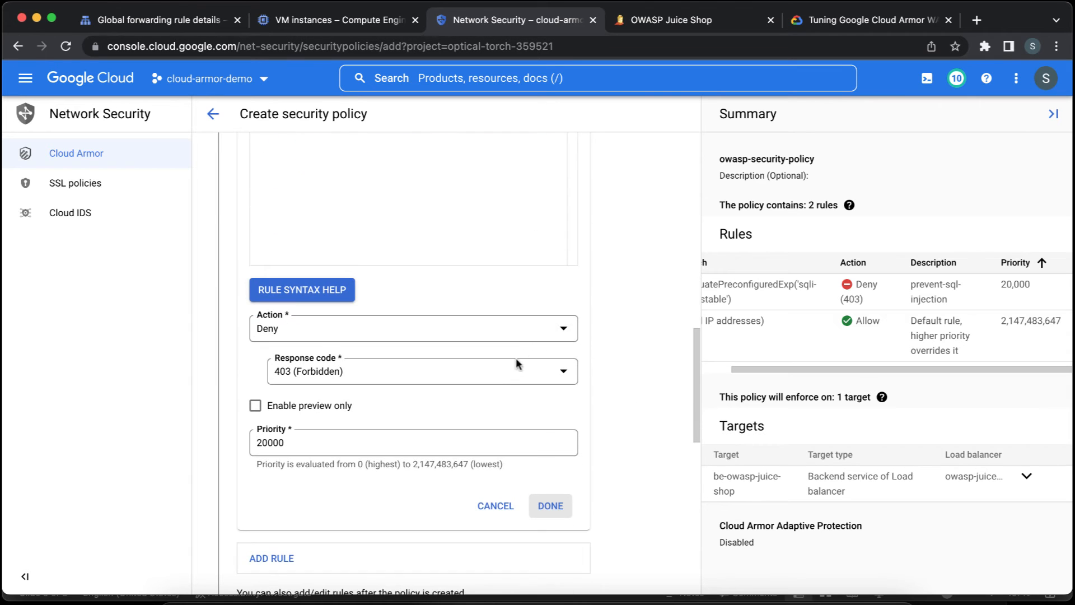
scroll(613, 404, "down", 1)
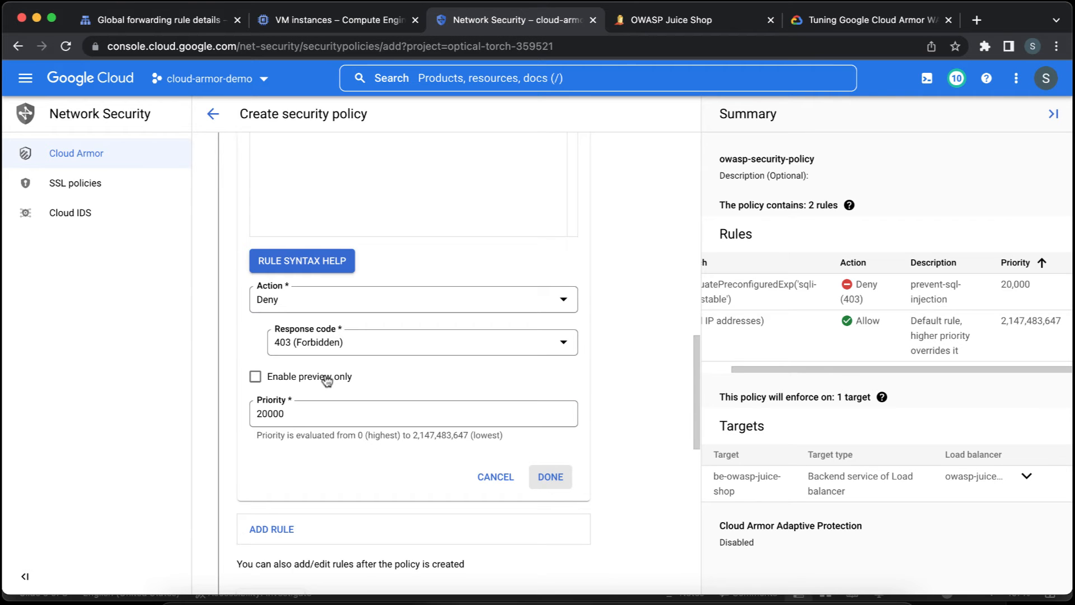
scroll(629, 372, "down", 6)
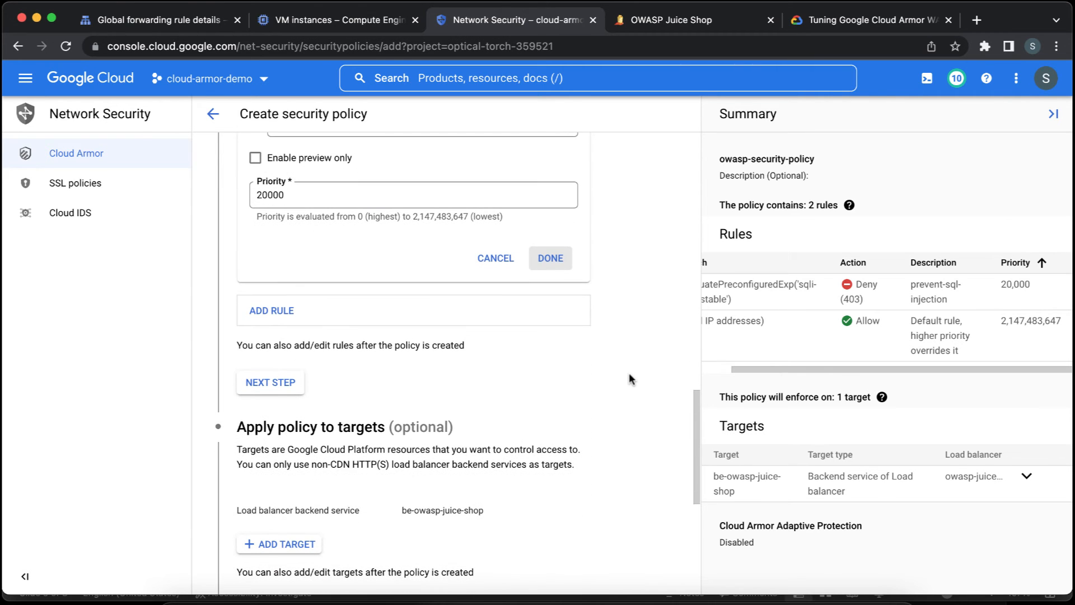
Try to create the security policy with the current rule settings.
scroll(629, 379, "down", 10)
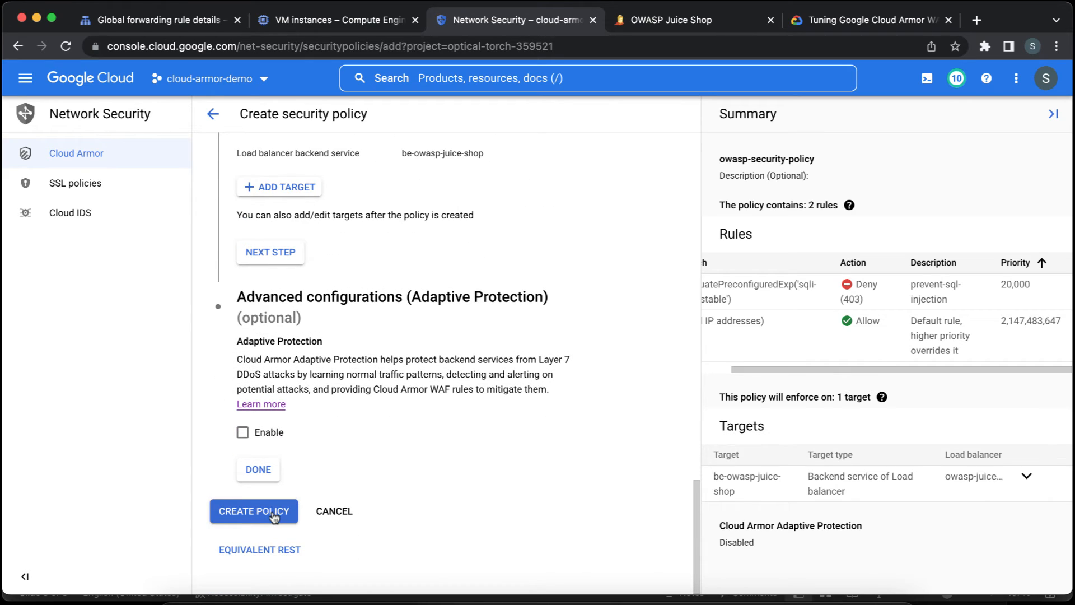
left_click(273, 514)
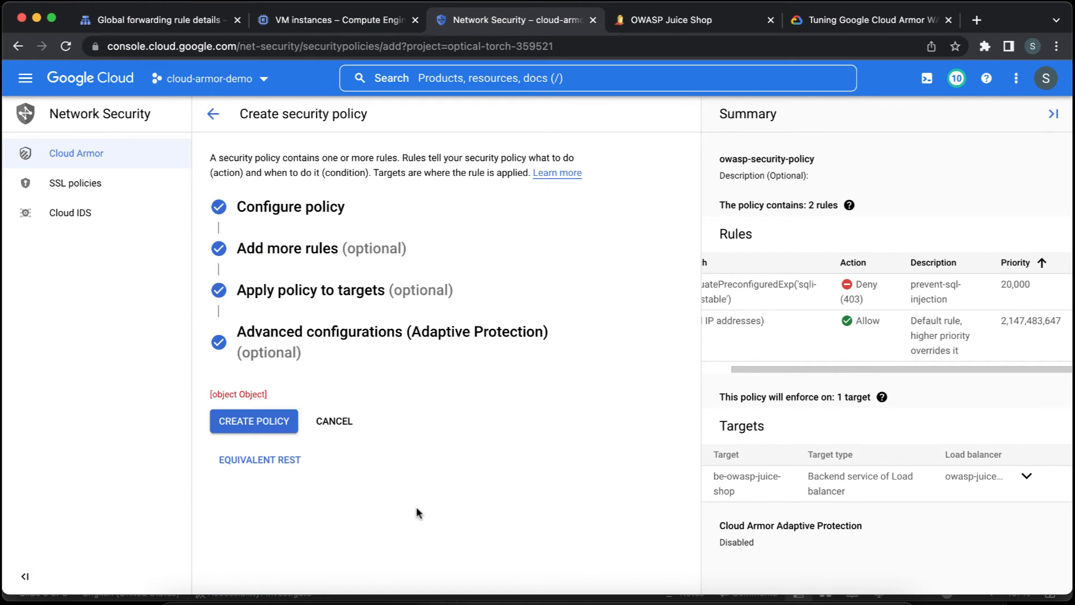
left_click(278, 429)
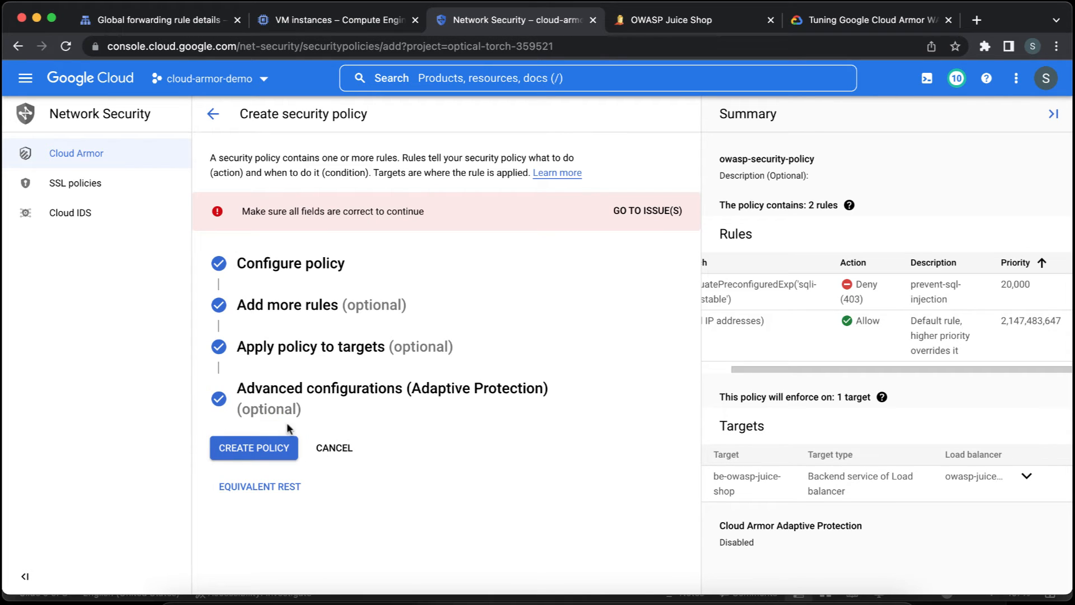
Go to the flagged match expression and retype the single quote in front of sqli-v33-stable.
left_click(672, 211)
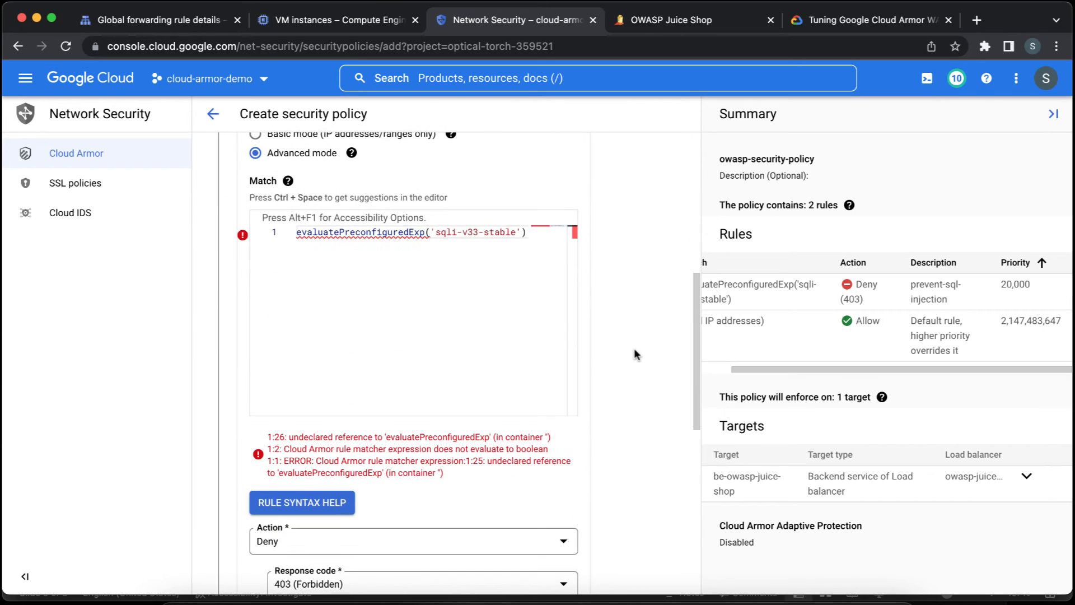
left_click(517, 234)
key("alt+Left")
key("alt+Left")
key("alt+Left")
key("alt+Left")
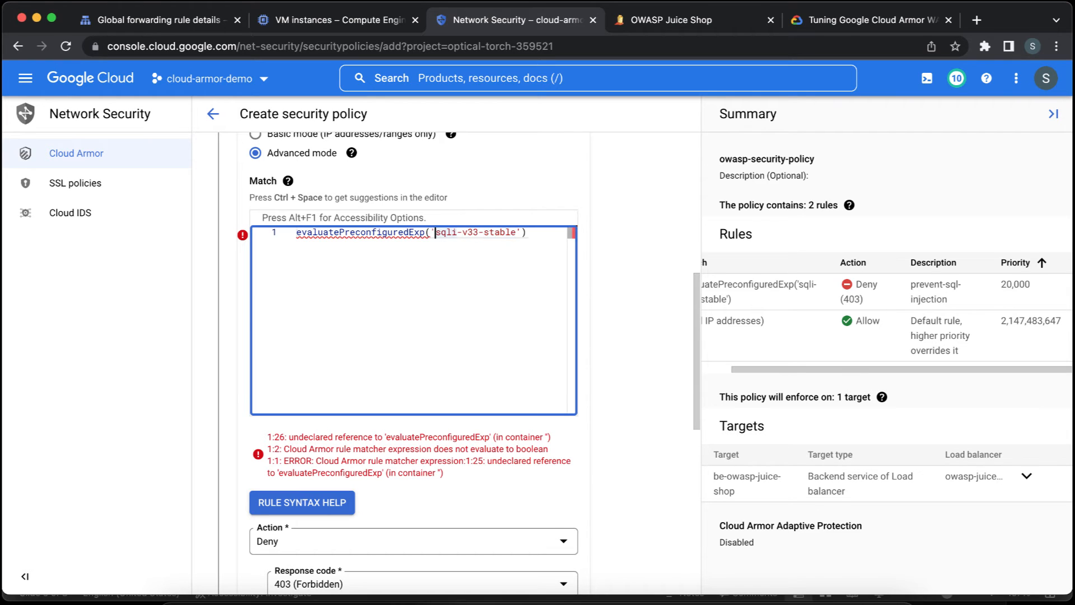
key("BackSpace")
type("'")
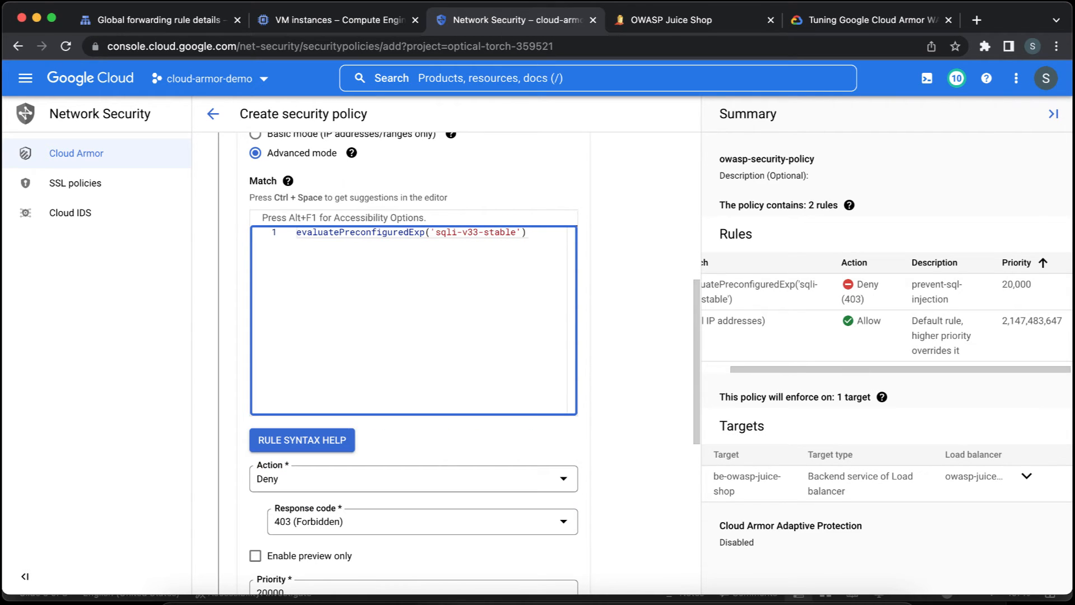
Correct the function name in the deny rule's match expression to evaluatePreconfiguredExpr, ignoring the autocomplete suggestions.
key("super+Right")
key("alt+Left")
key("alt+Left")
key("alt+Left")
key("alt+Left")
key("alt+Left")
key("alt+Left")
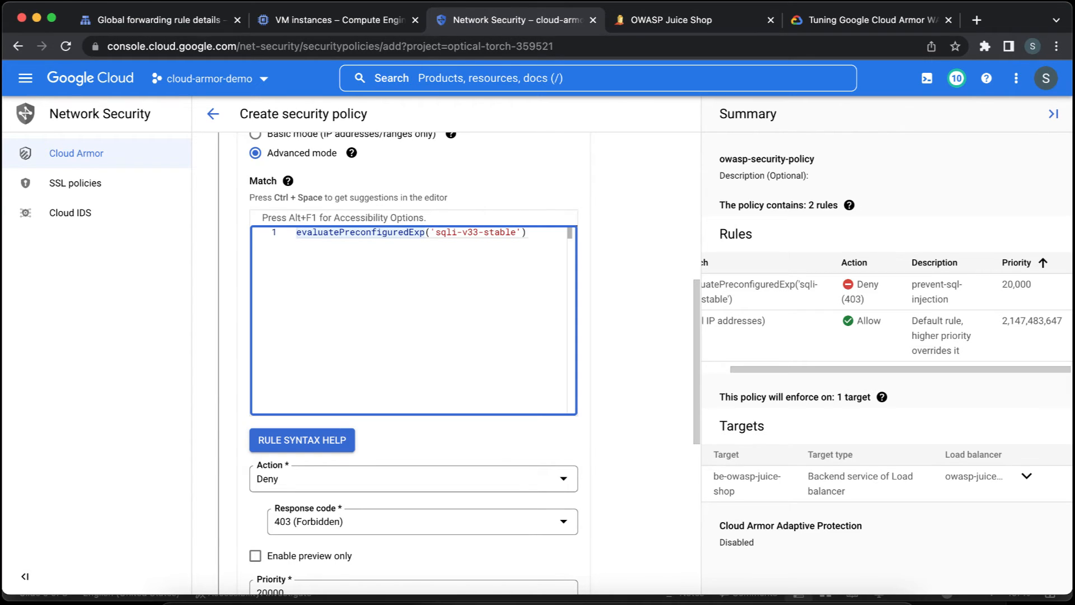
type("r")
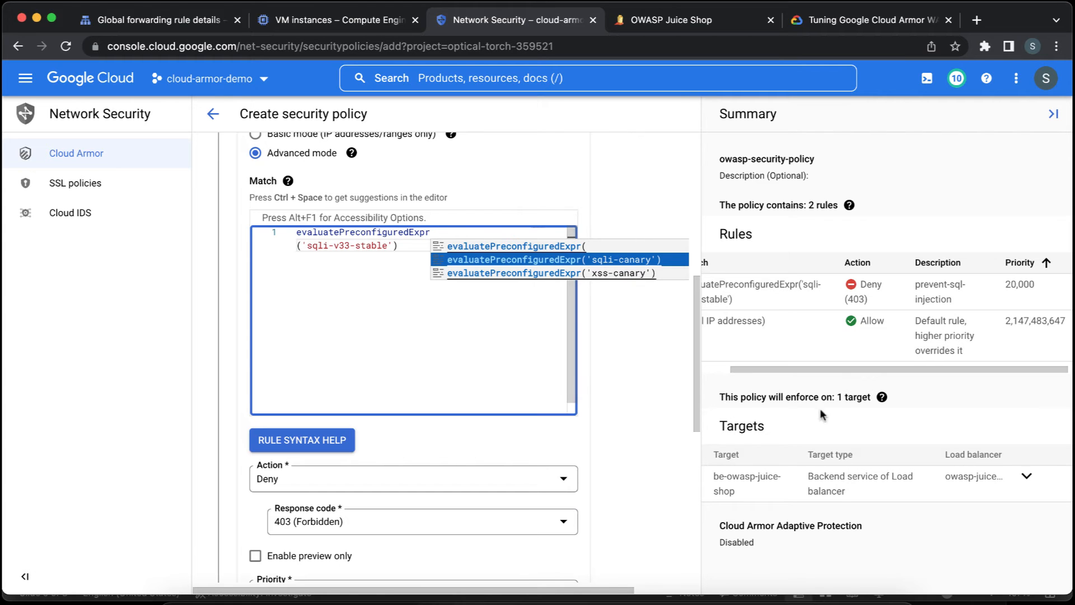
left_click(626, 343)
Create the security policy, dismiss the notification and switch to the OWASP Juice Shop site.
scroll(626, 343, "down", 5)
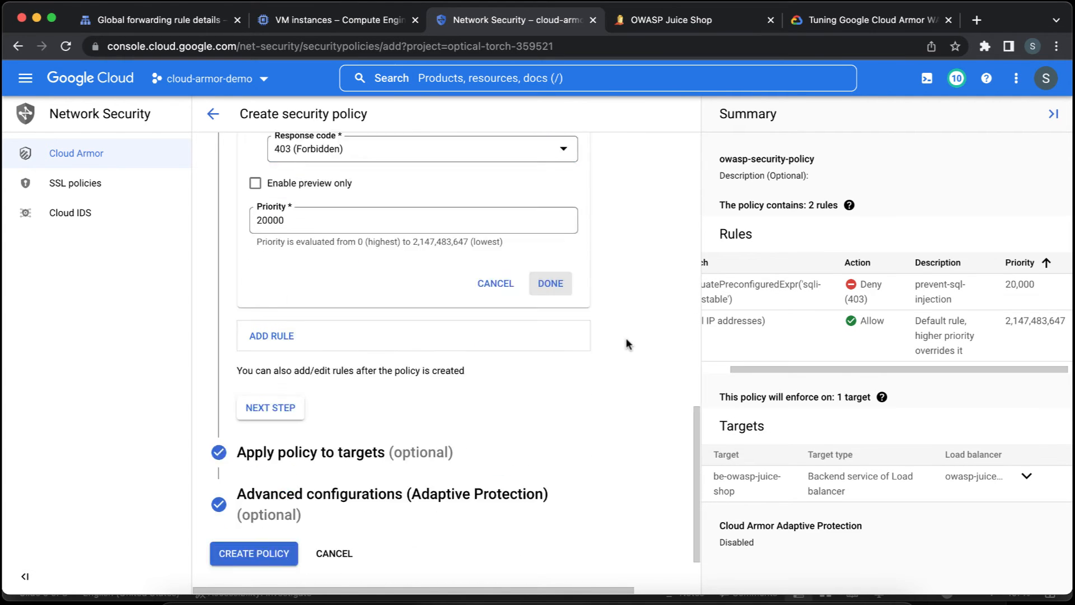
scroll(626, 343, "down", 1)
left_click(235, 505)
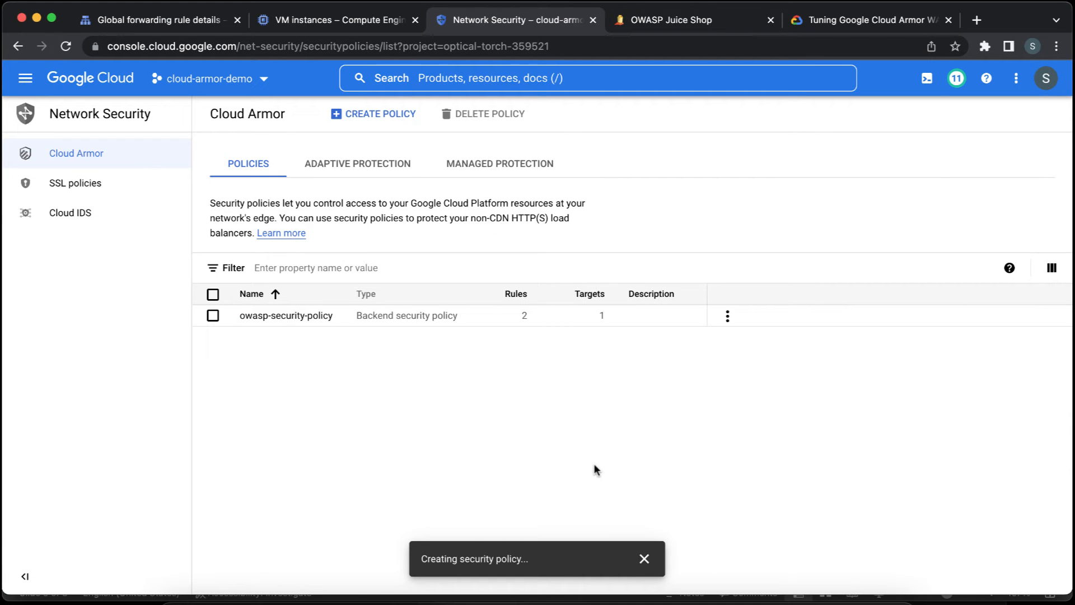
left_click(643, 558)
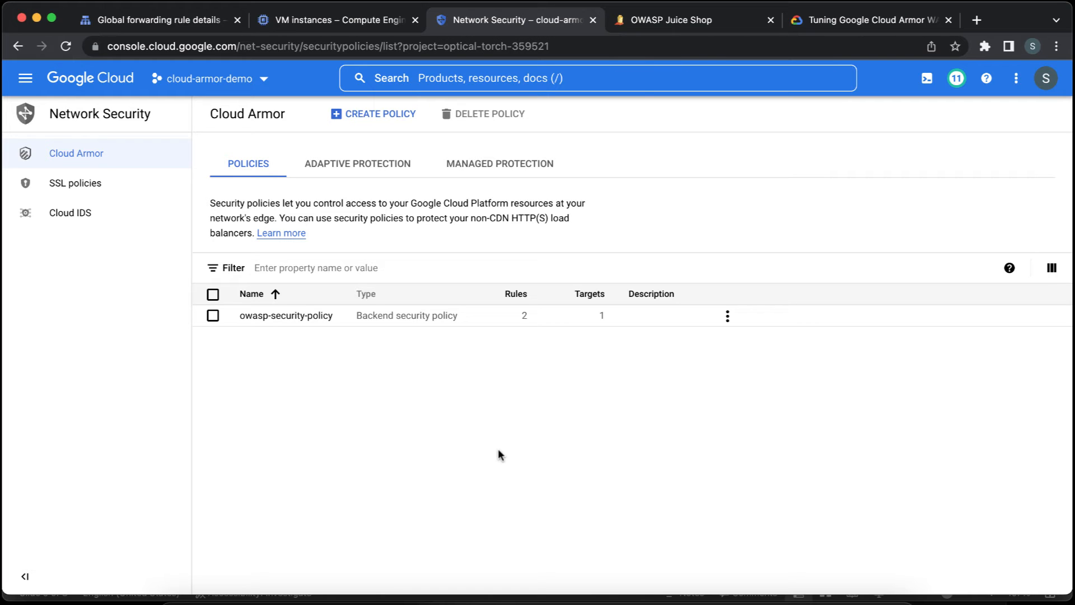
left_click(653, 26)
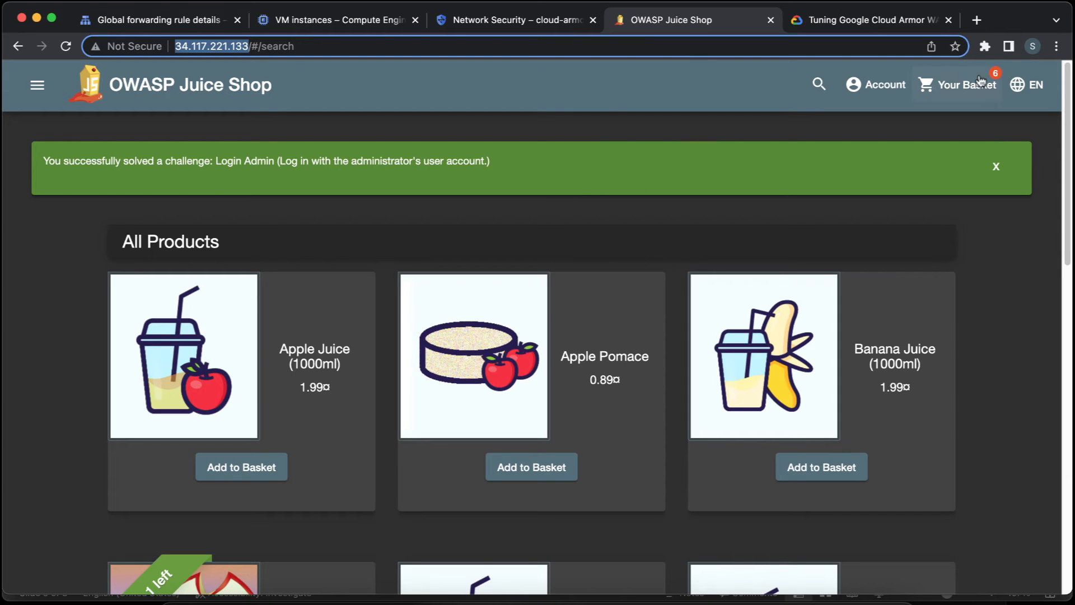
Log out of the Juice Shop admin account and dismiss the solved-challenge banner.
left_click(887, 88)
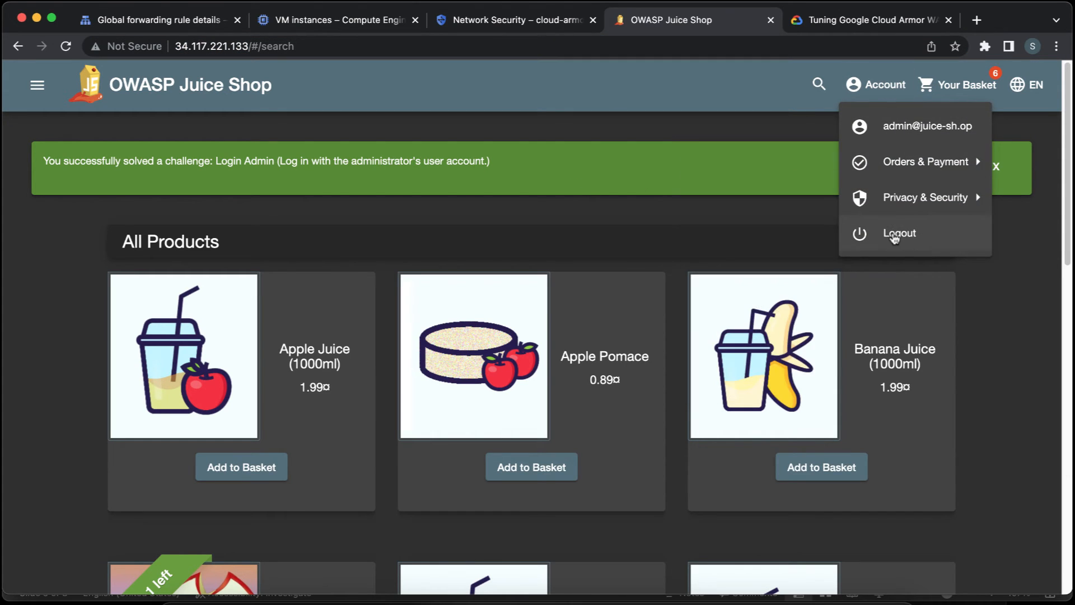
left_click(894, 238)
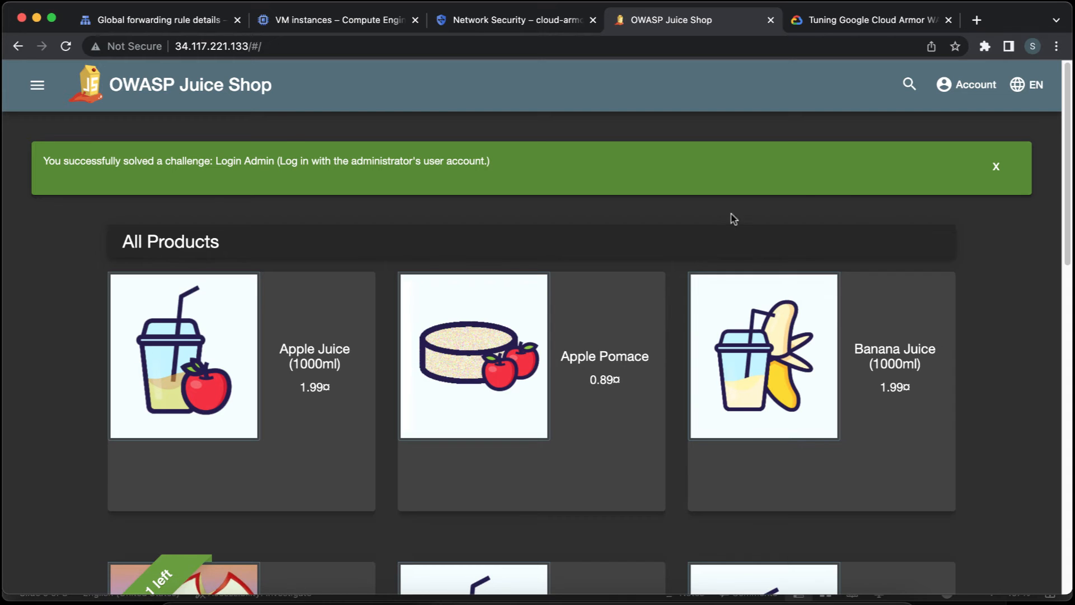
left_click(997, 165)
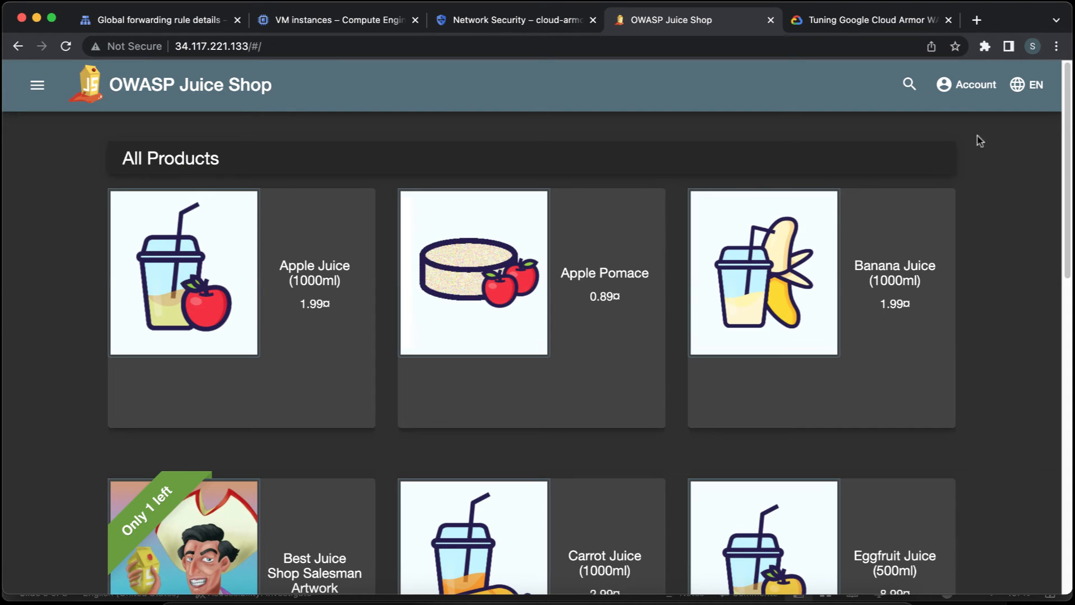
Open the Juice Shop login page and put the cursor in the email field.
left_click(948, 94)
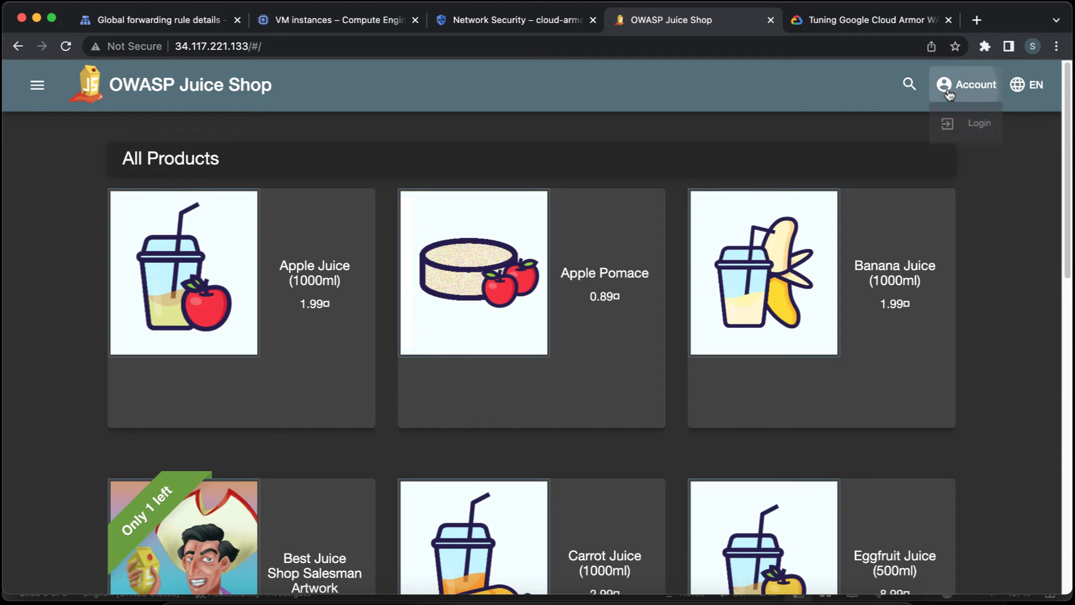
left_click(954, 133)
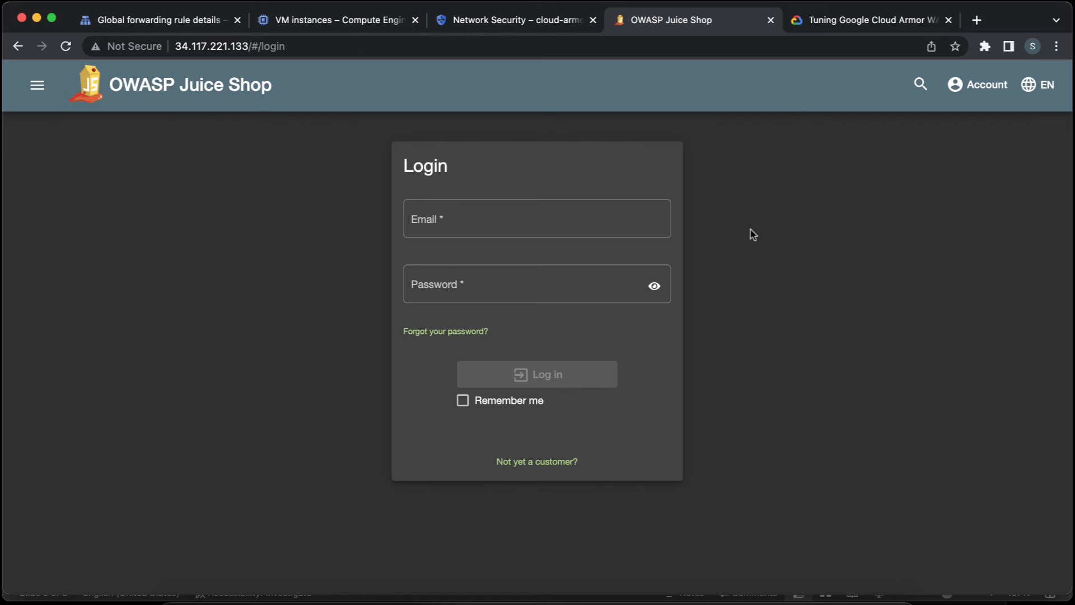
left_click(637, 221)
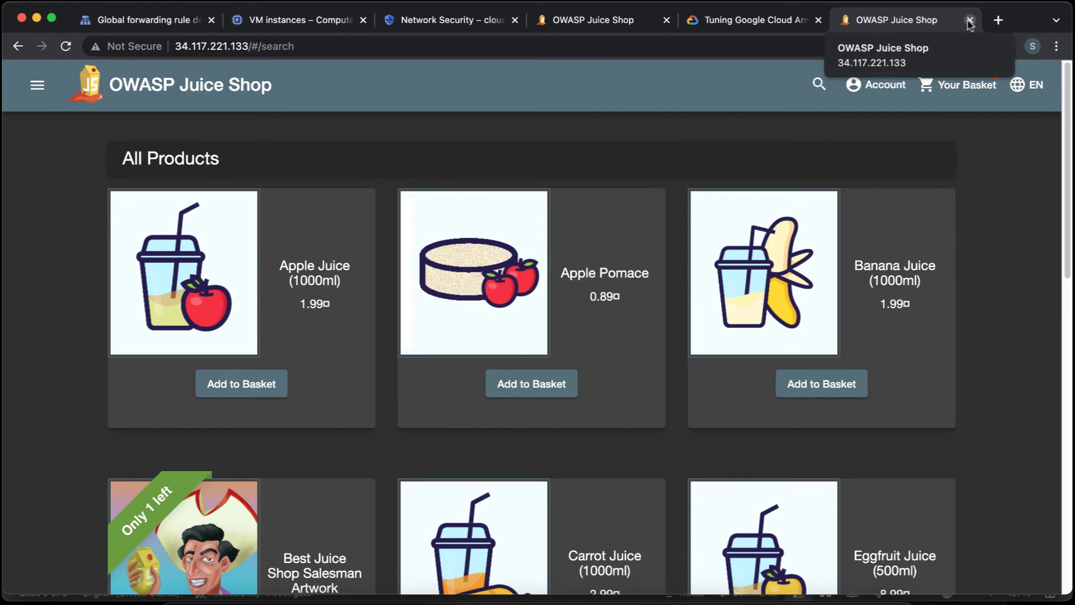
Reload the Juice Shop search page in the extra tab to test access, and close that tab.
left_click(65, 47)
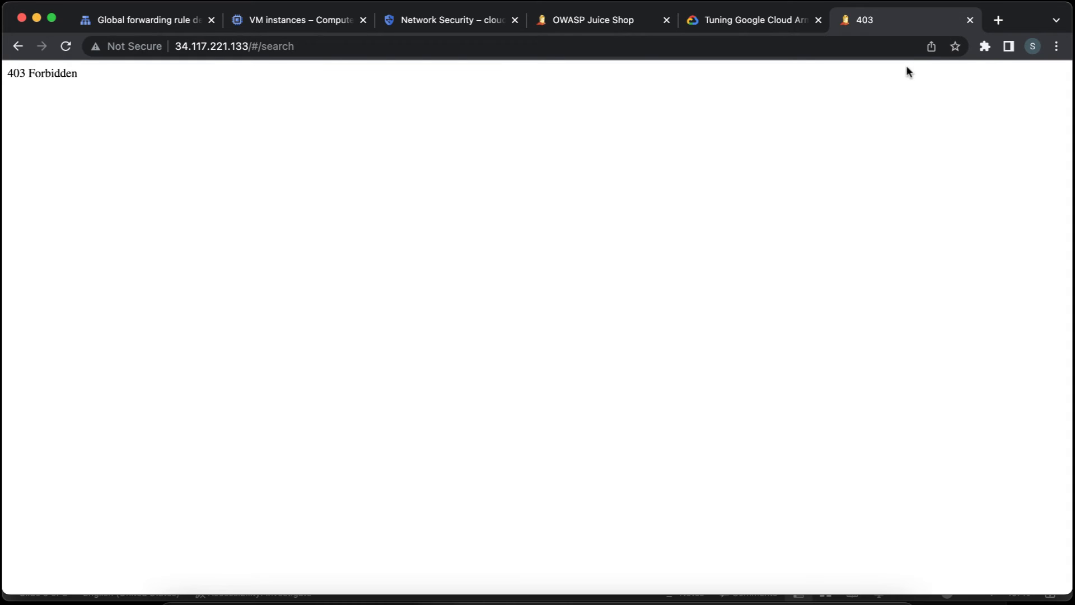
left_click(970, 20)
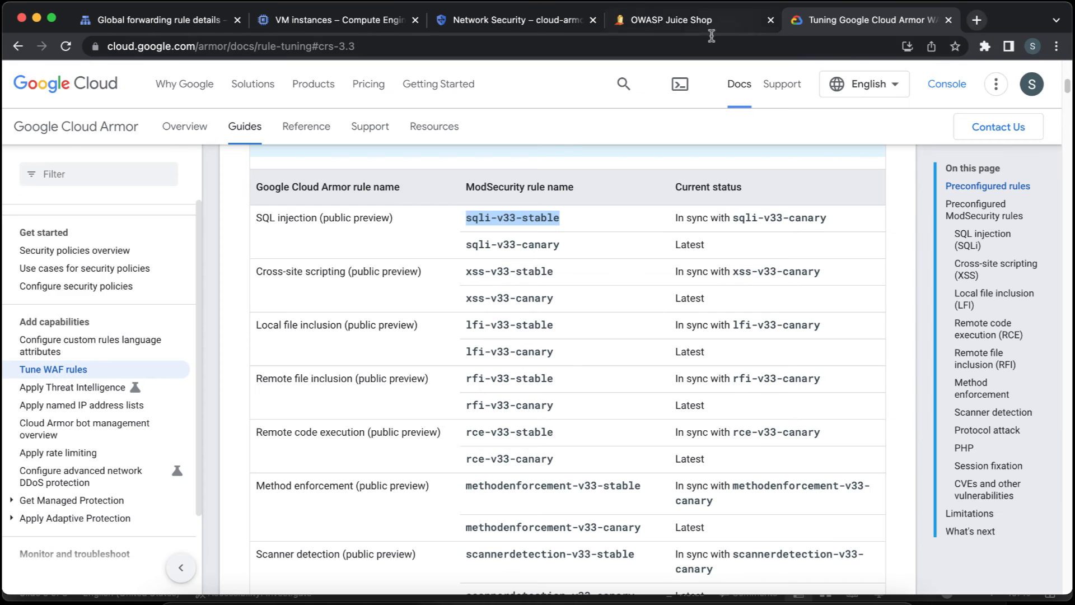
Return to the remaining Juice Shop login page and log out of the active account.
left_click(679, 25)
left_click(180, 263)
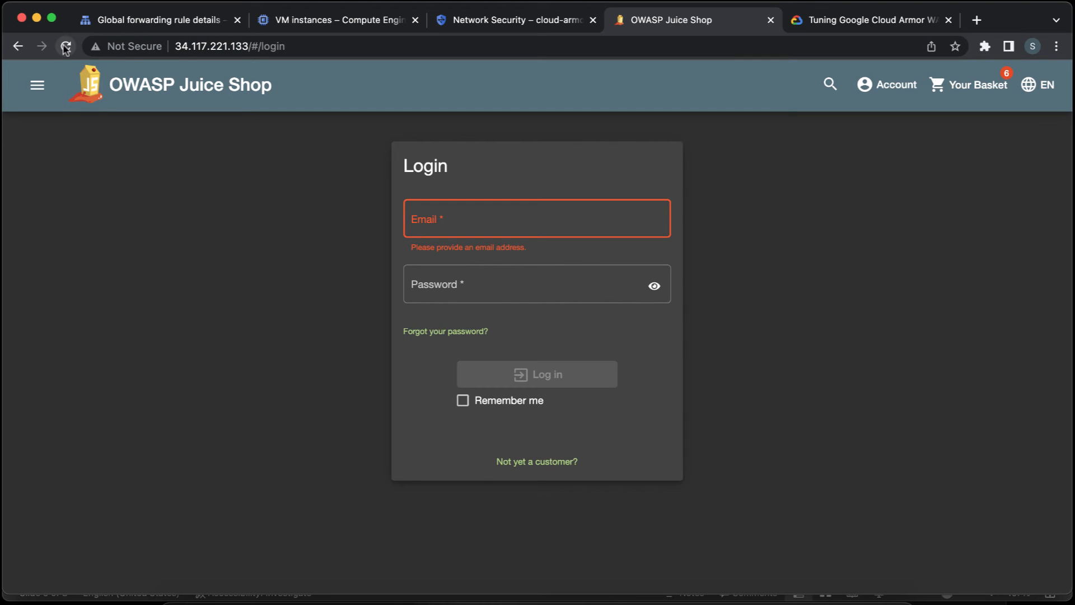
left_click(865, 87)
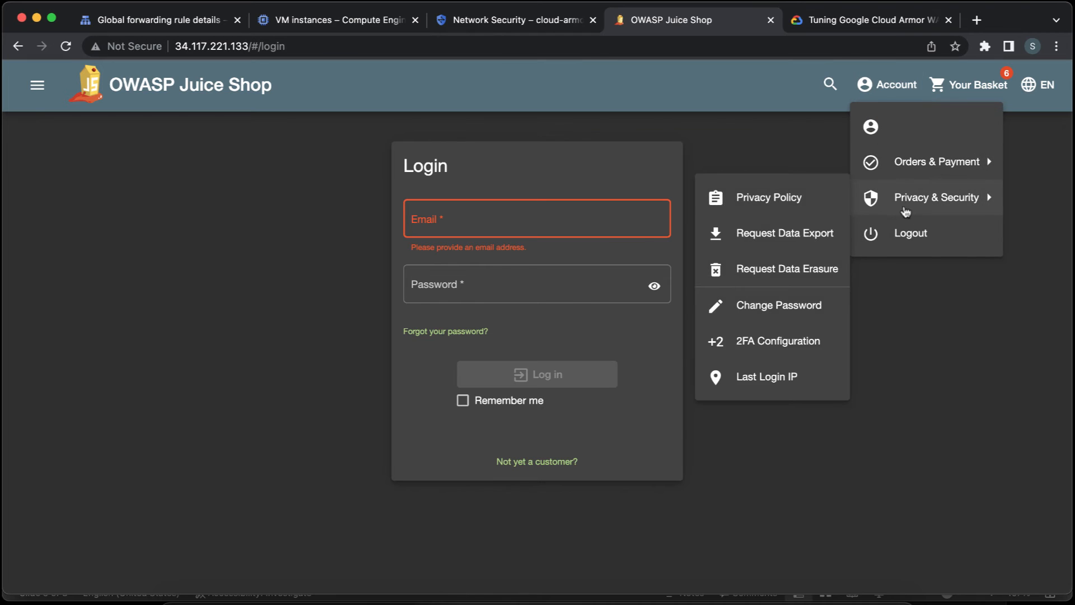
left_click(909, 234)
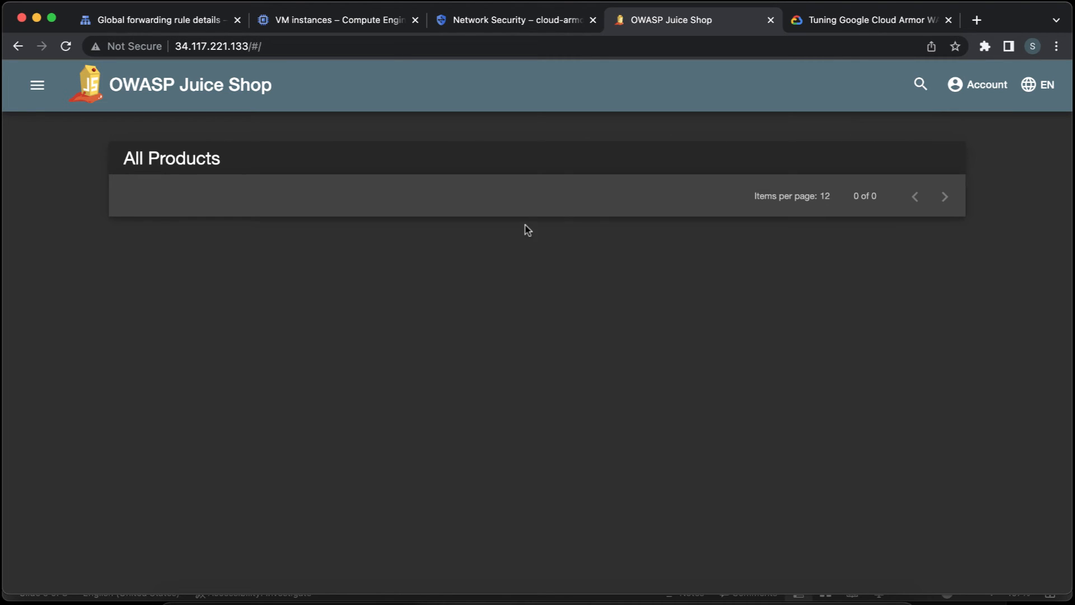
Load the shop's root address 34.117.221.133 without the /#/ path and highlight the text the page returns.
left_click(384, 45)
left_click(383, 45)
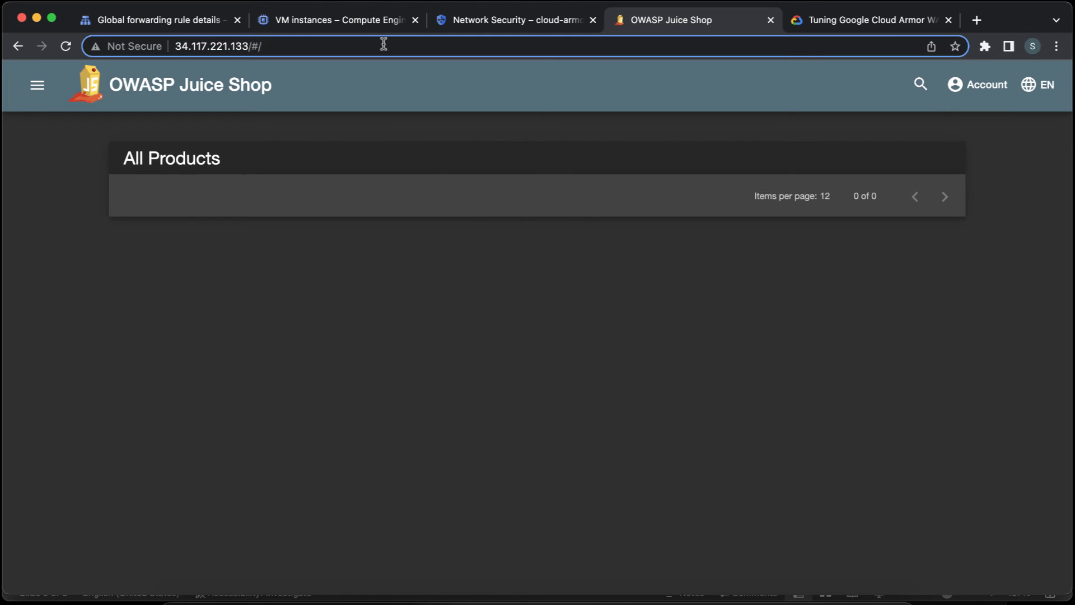
key("BackSpace")
key("BackSpace")
key("BackSpace")
key("Return")
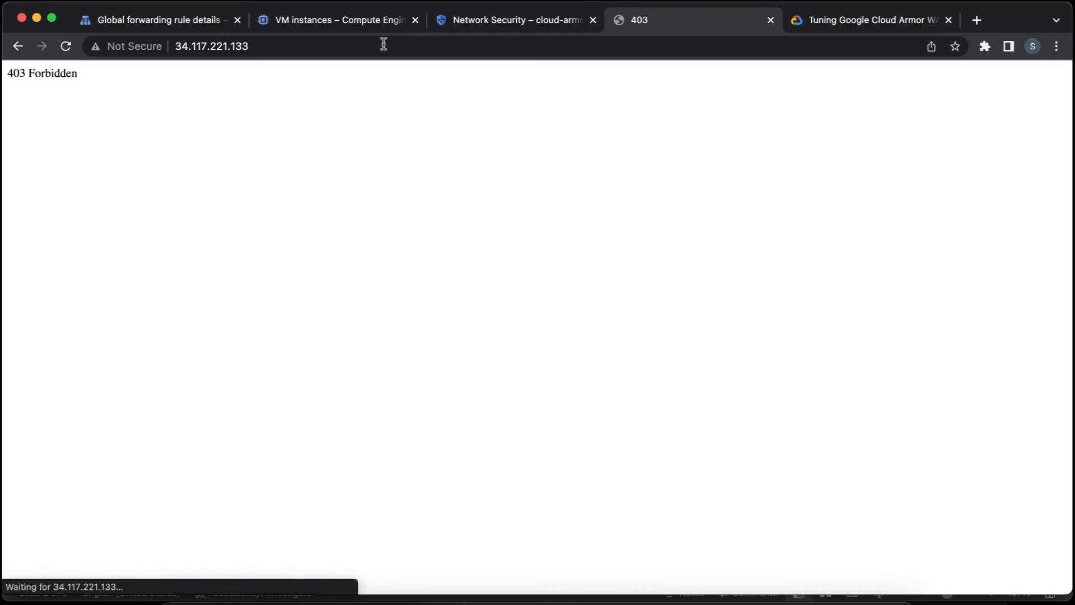
triple_click(47, 75)
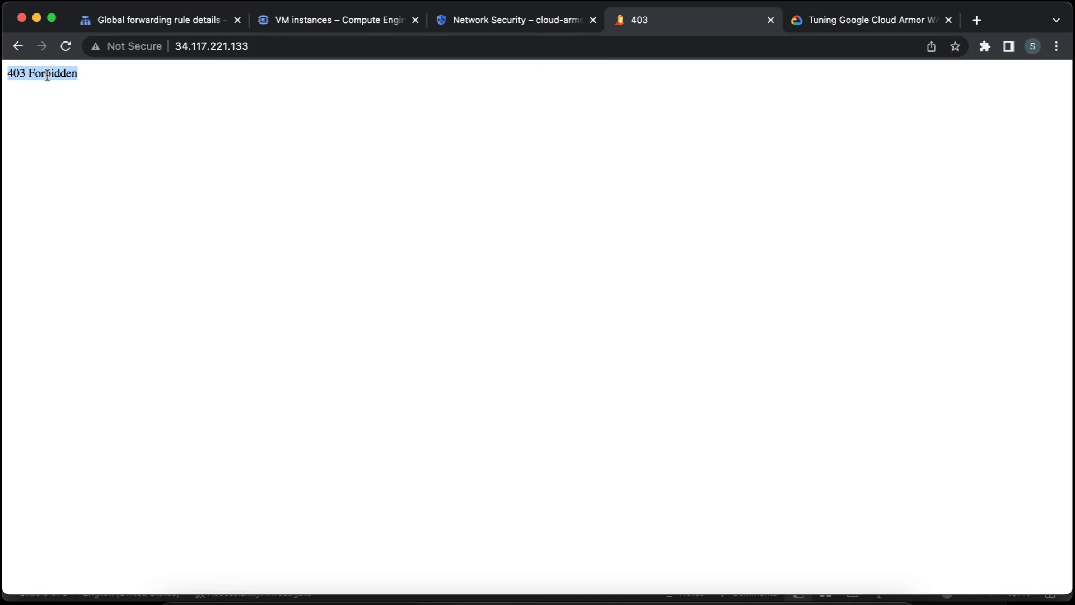
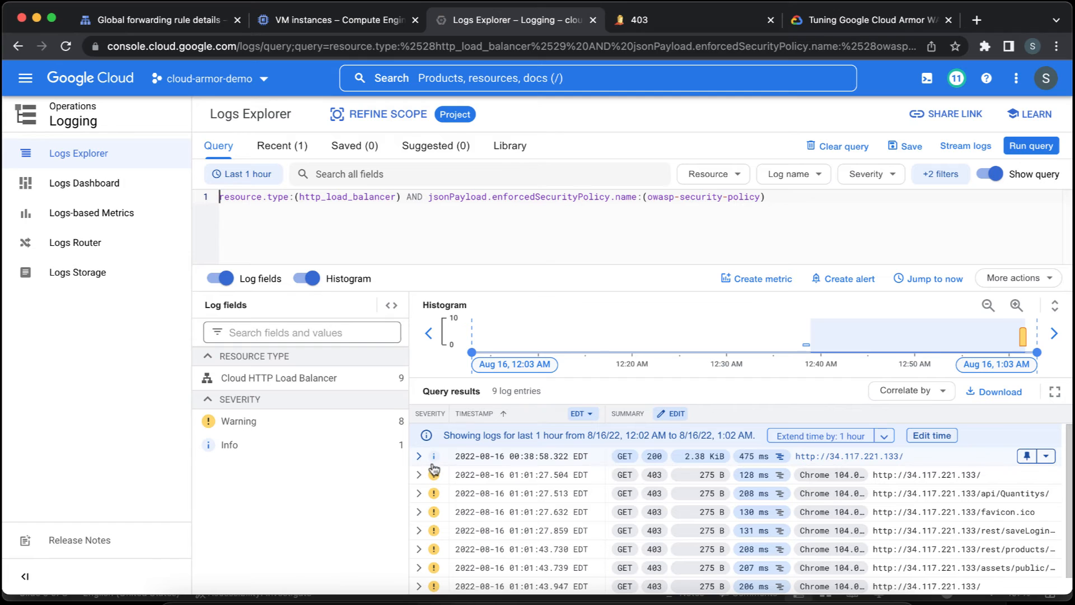
Expand the first 403 log entry down to its enforcedSecurityPolicy and preconfiguredExprIds fields to examine which signature denied the request.
scroll(512, 497, "down", 2)
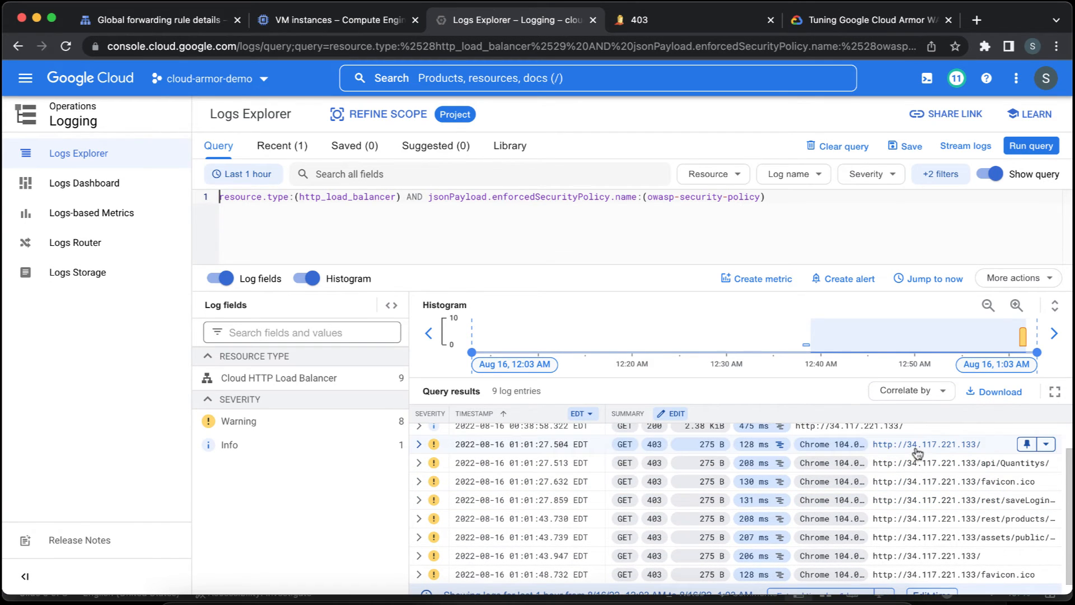
left_click(419, 445)
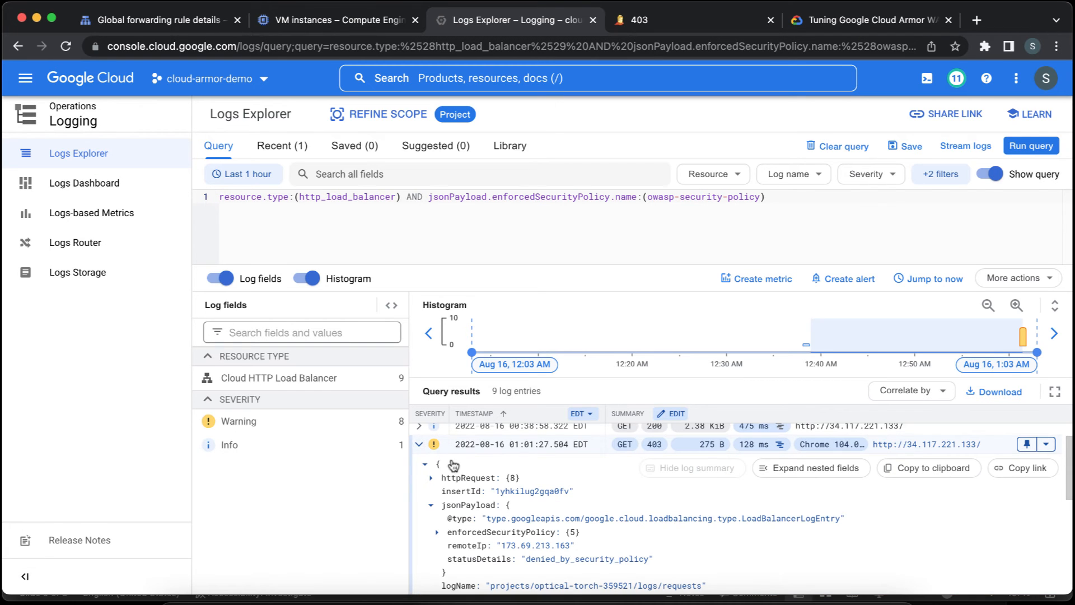
left_click(420, 446)
left_click(419, 445)
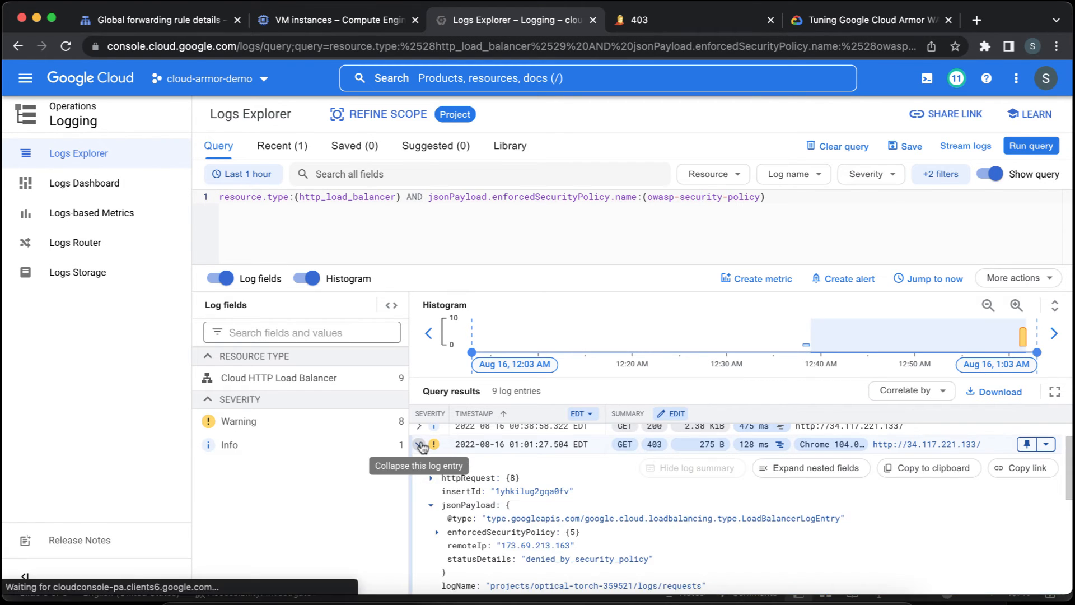
scroll(594, 476, "down", 2)
scroll(592, 481, "down", 1)
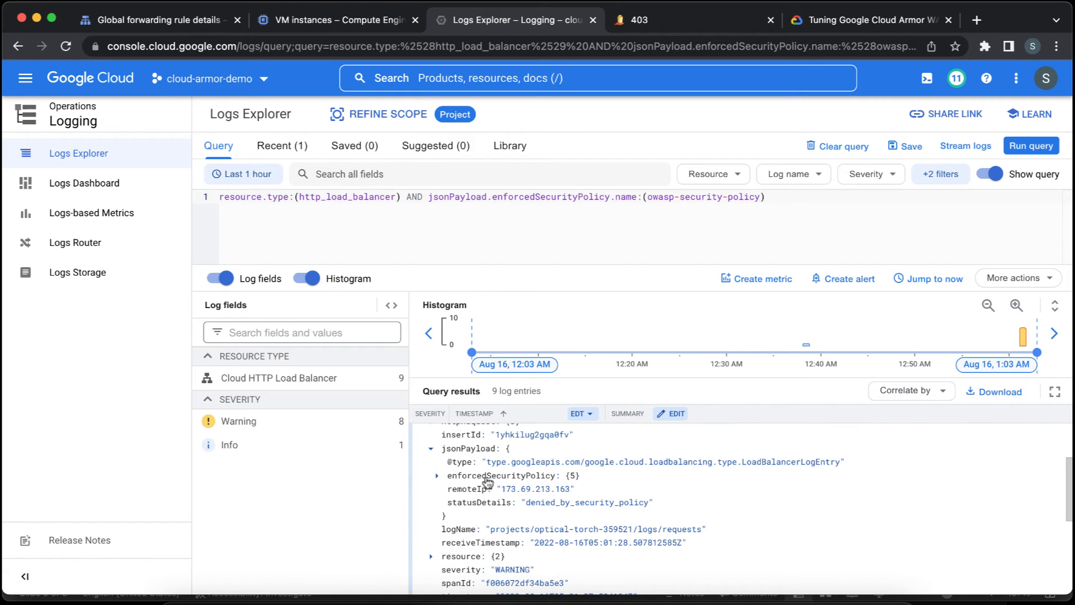
left_click(437, 475)
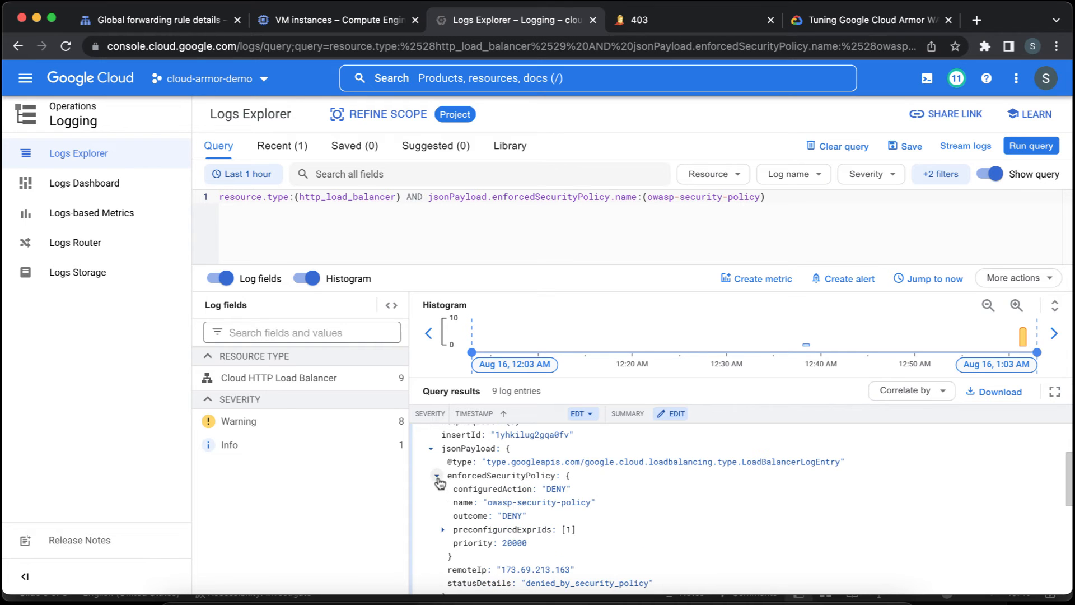
scroll(592, 510, "down", 1)
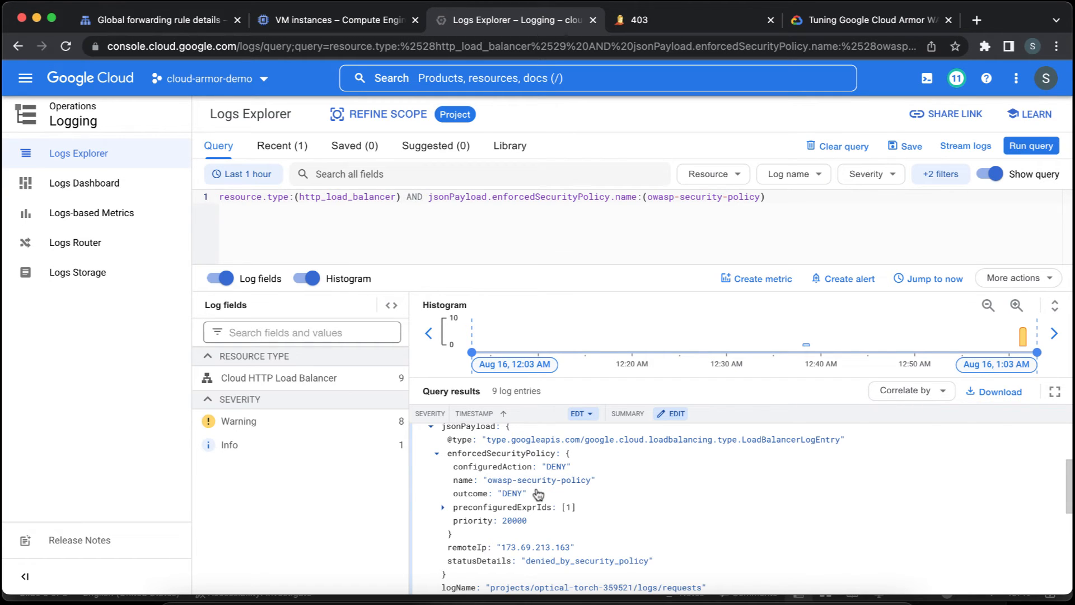
left_click(443, 508)
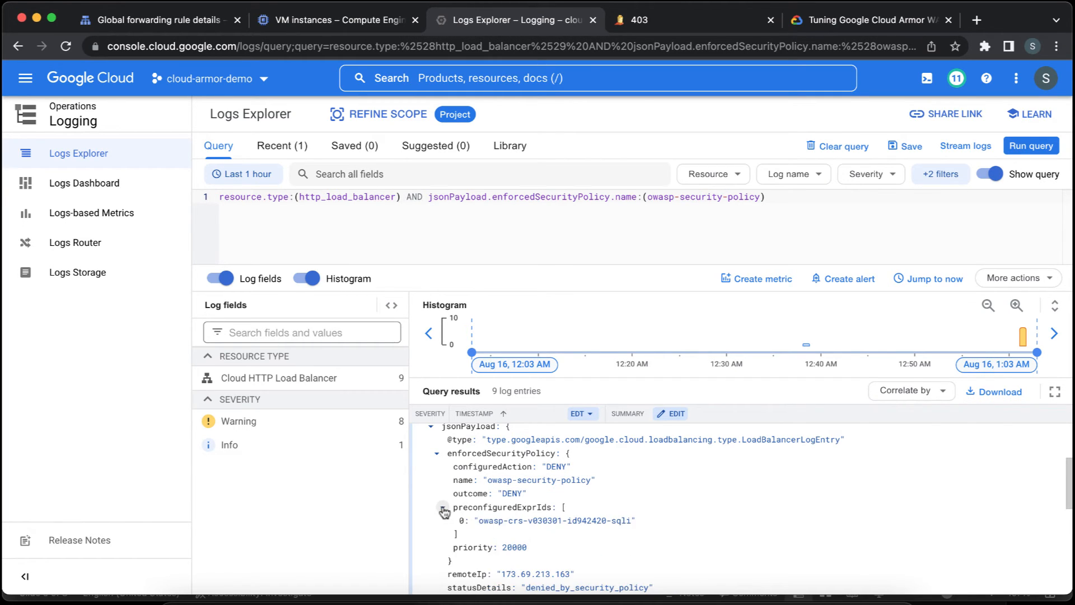
Copy the preconfigured expression ID owasp-crs-v030301-id942420-sqli from the expanded log entry.
left_click(549, 521)
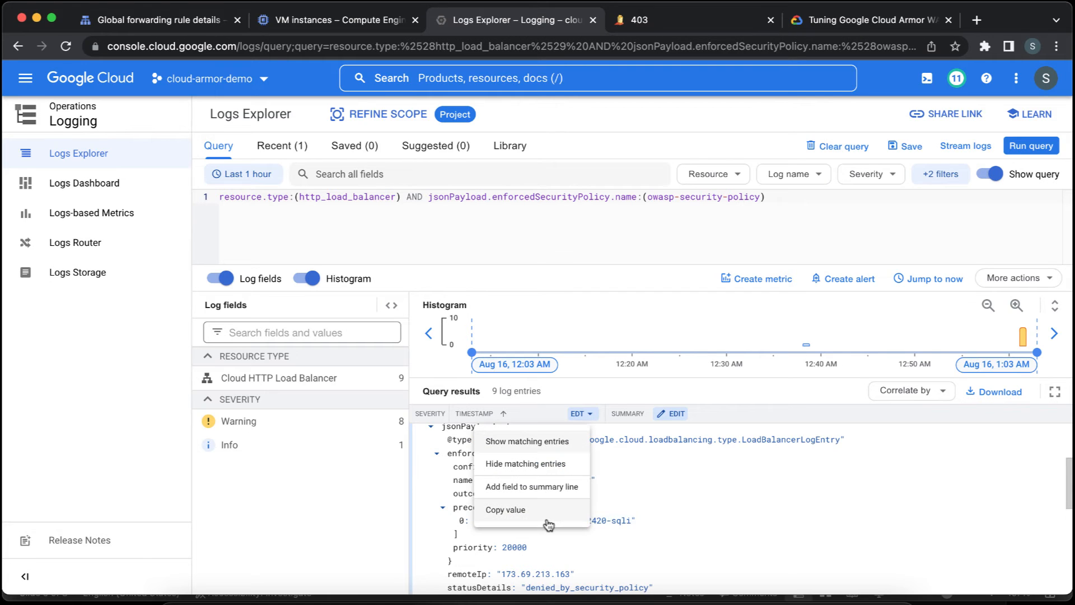
left_click(653, 543)
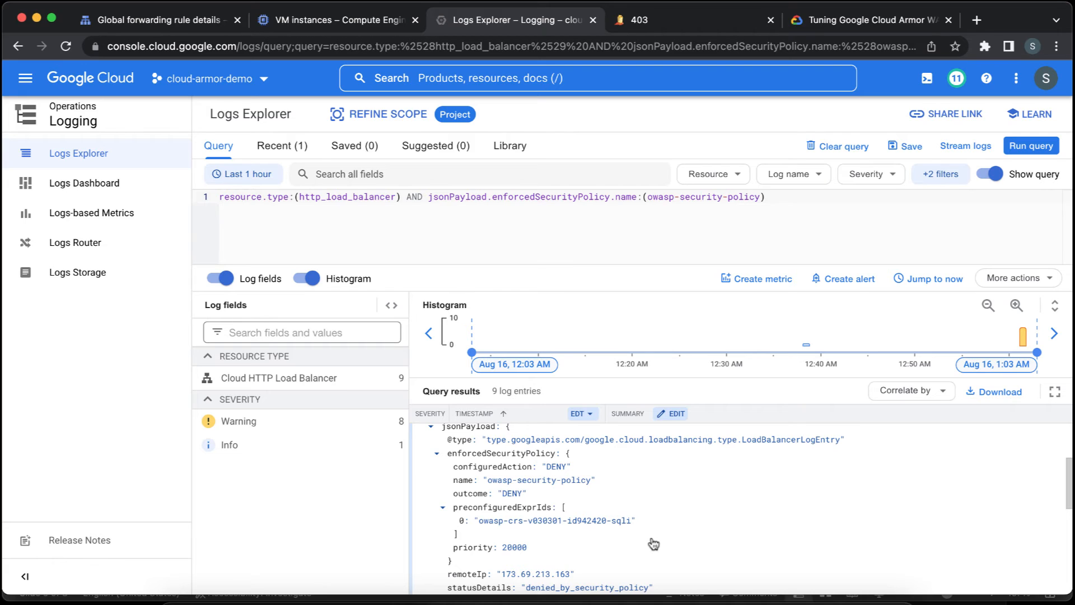
scroll(653, 544, "down", 1)
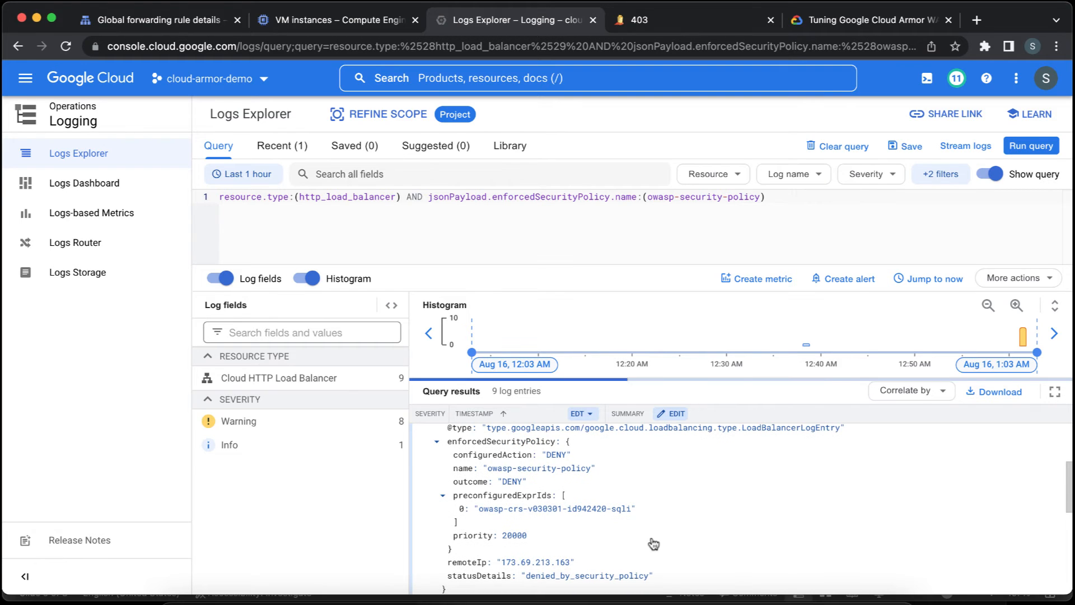
left_click(619, 510)
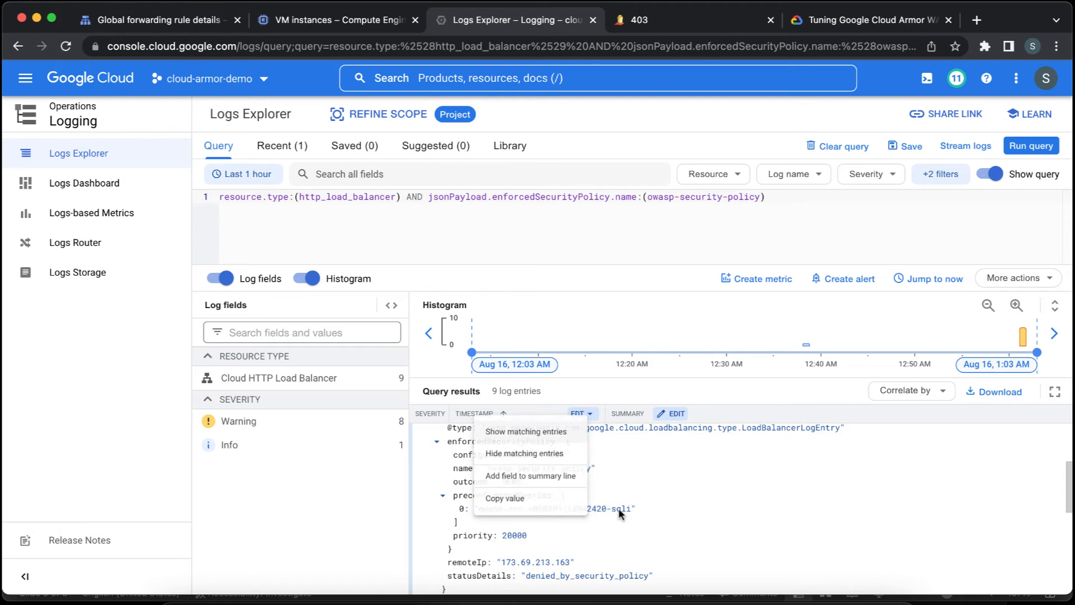
left_click(565, 502)
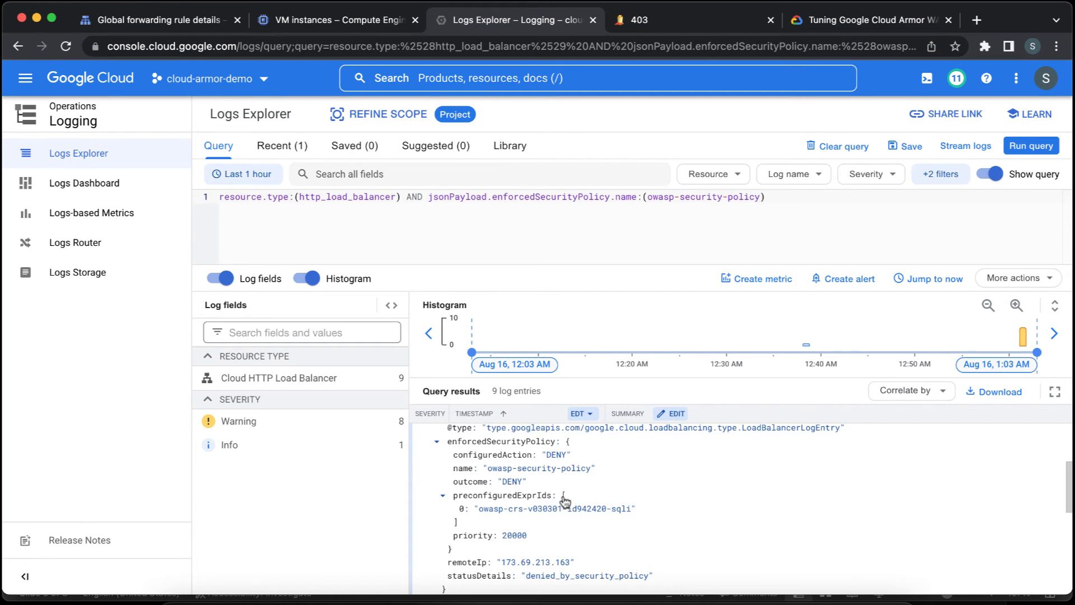
left_click(596, 509)
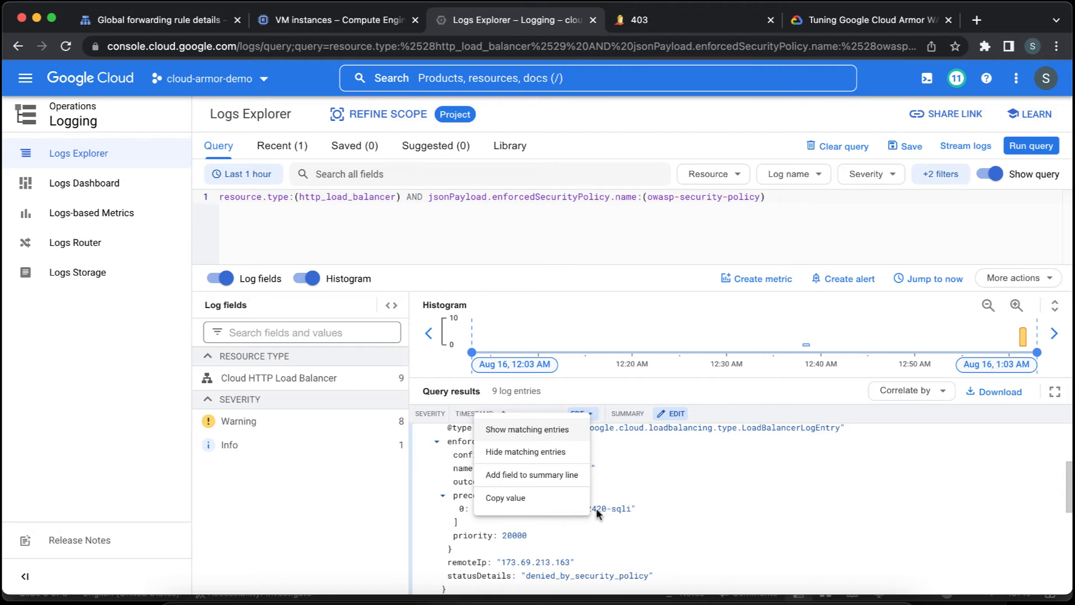
left_click(568, 500)
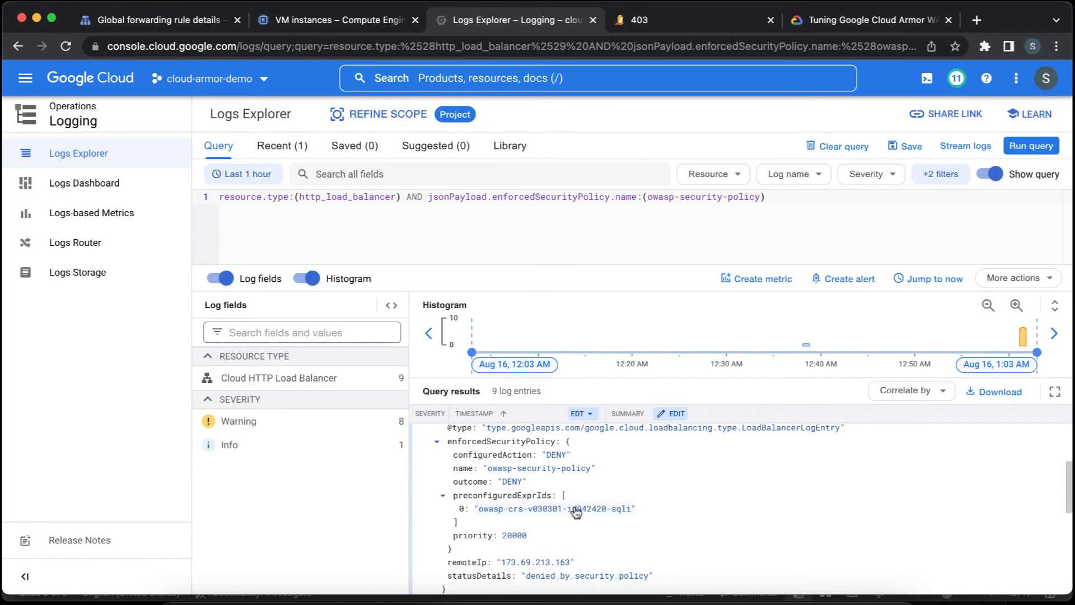
Go to Cloud Armor, open owasp-security-policy, and start editing its prevent-sql-injection rule.
left_click(453, 82)
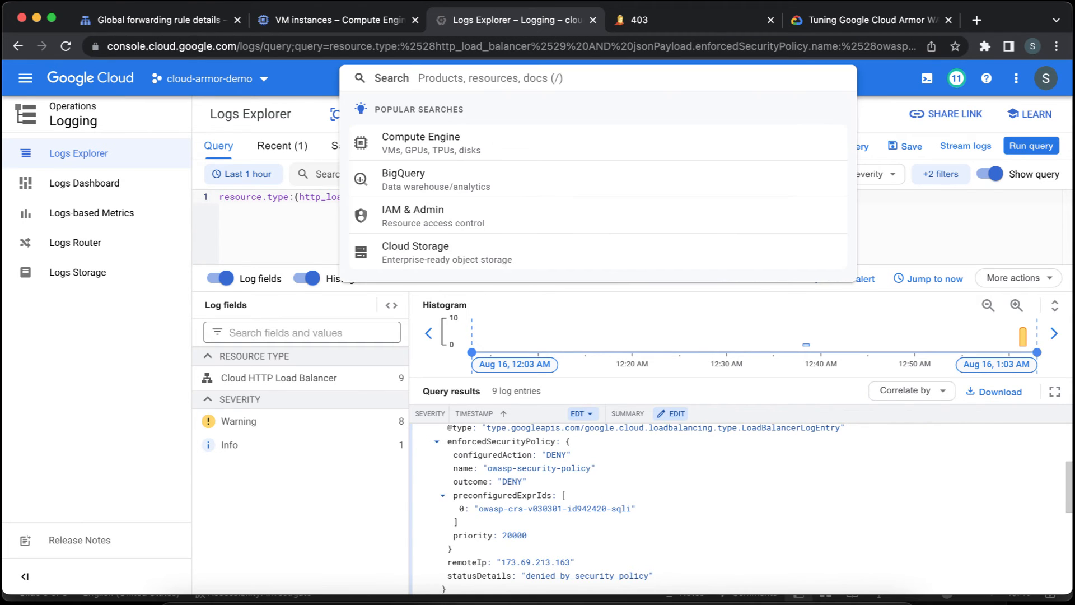
type("cloud ar")
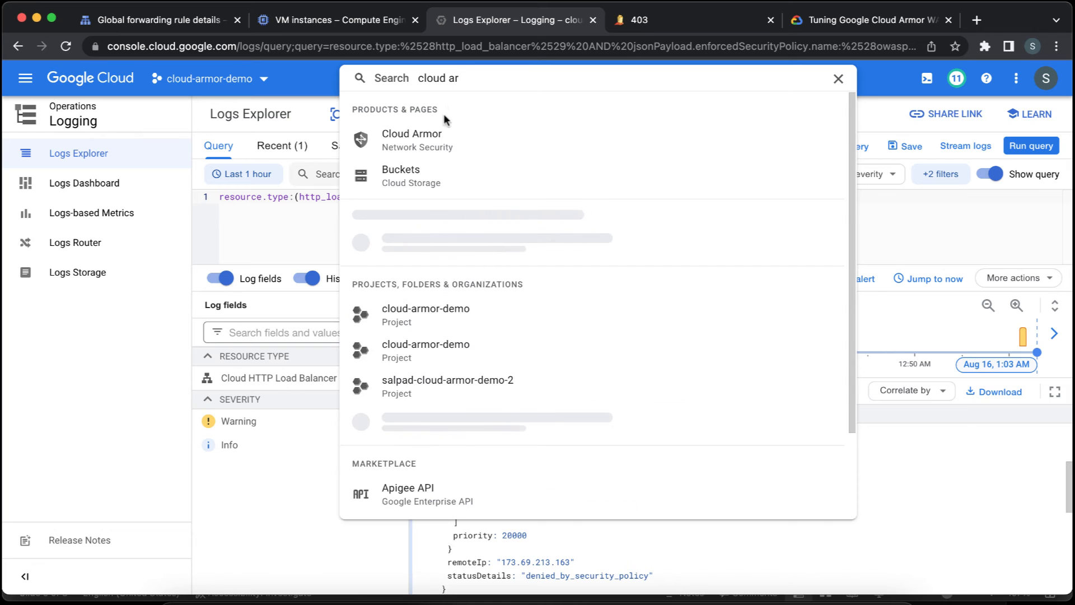
left_click(442, 139)
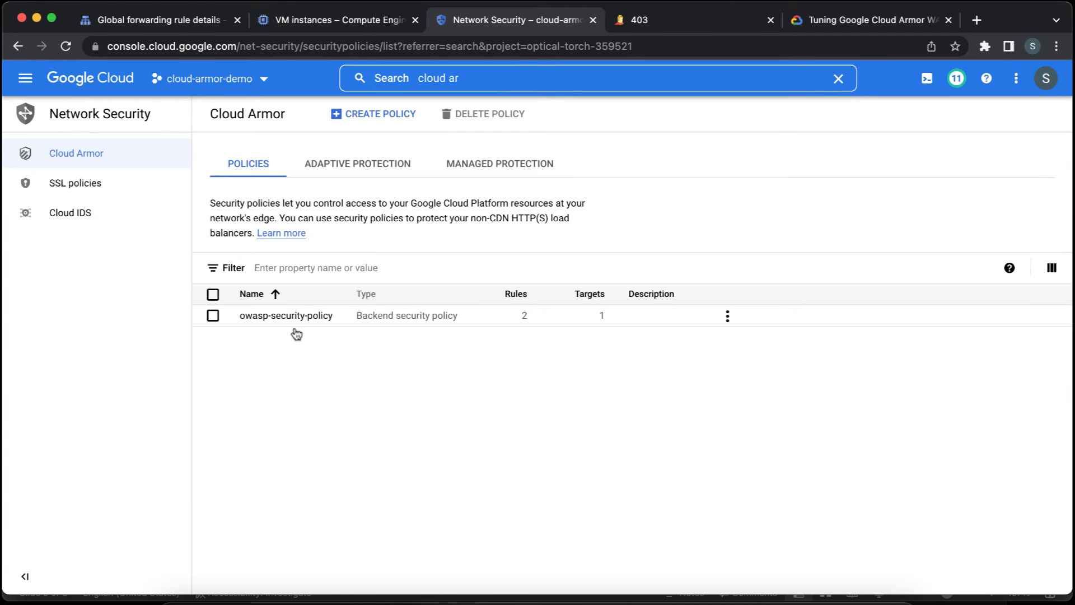
left_click(297, 317)
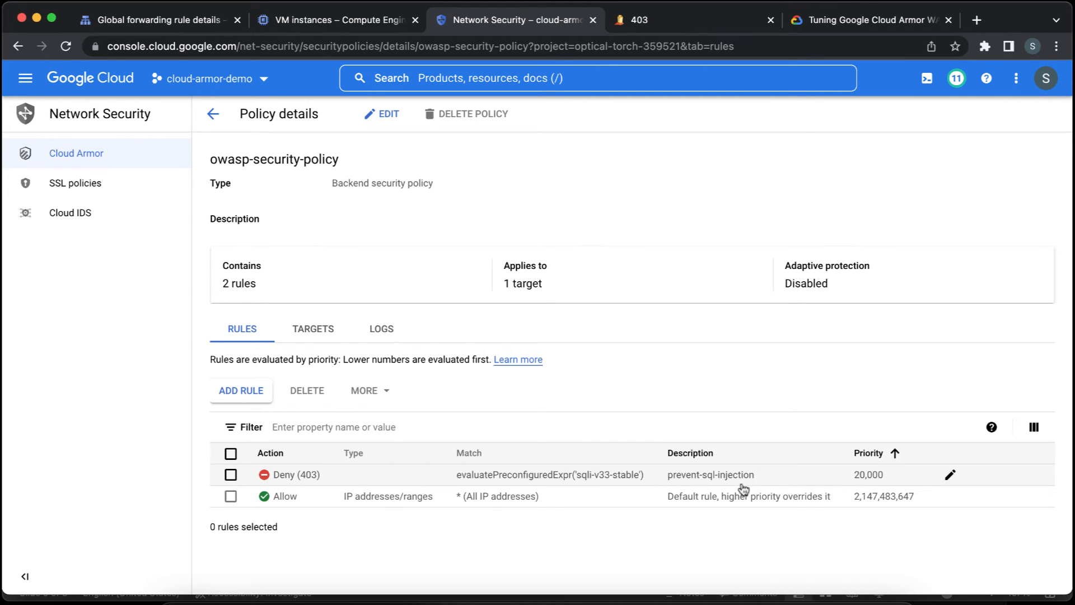
left_click(949, 475)
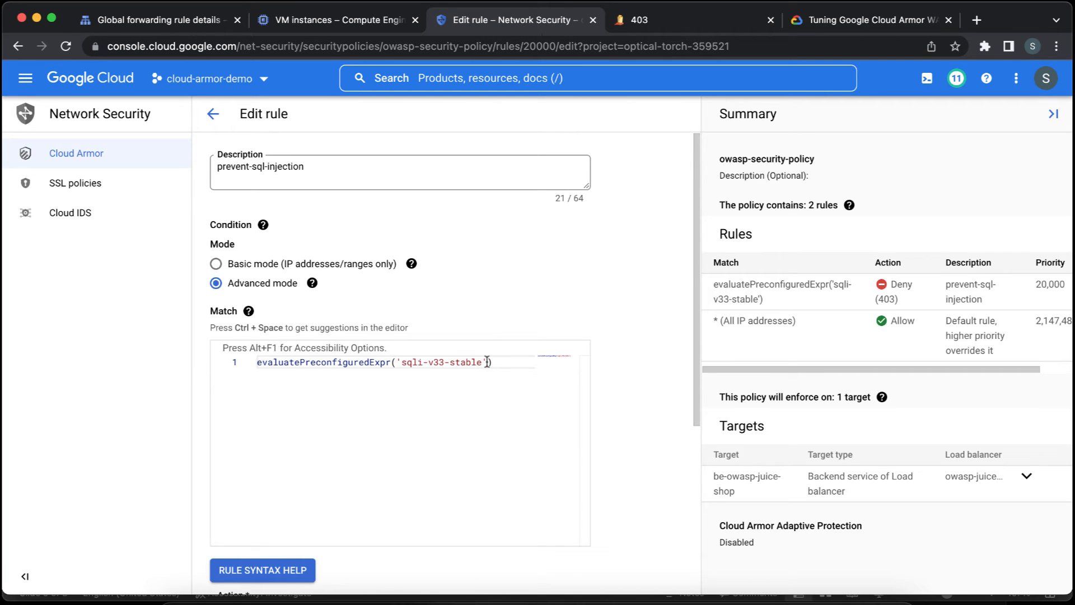
Add the exclusion list ['owasp-crs-v030301-id942420-sqli'] after 'sqli-v33-stable' in the rule's match expression.
left_click(487, 362)
type(",")
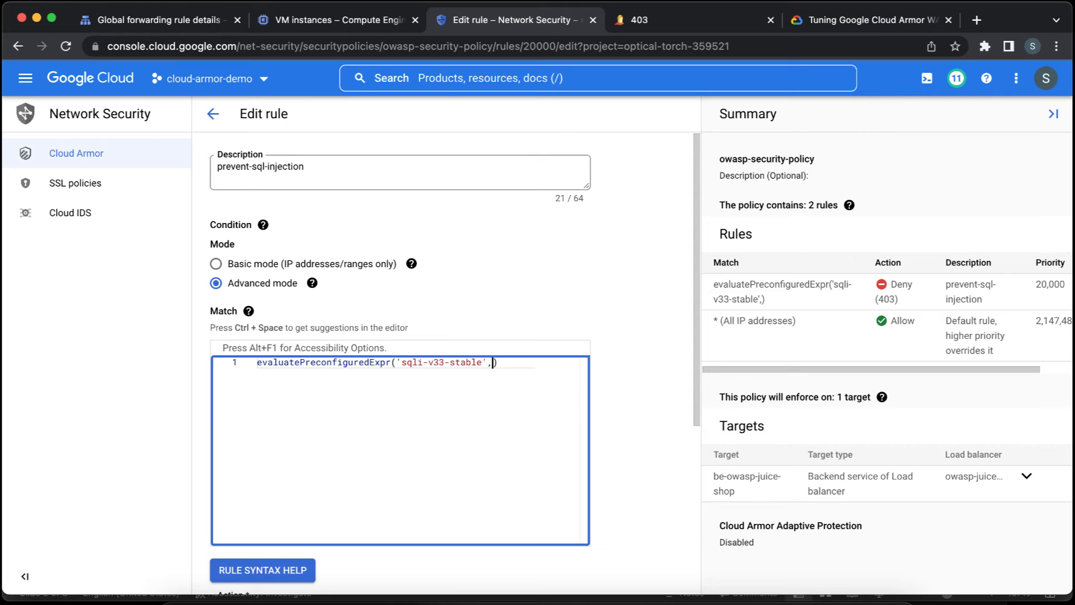
type("['")
key("super+v")
type("]")
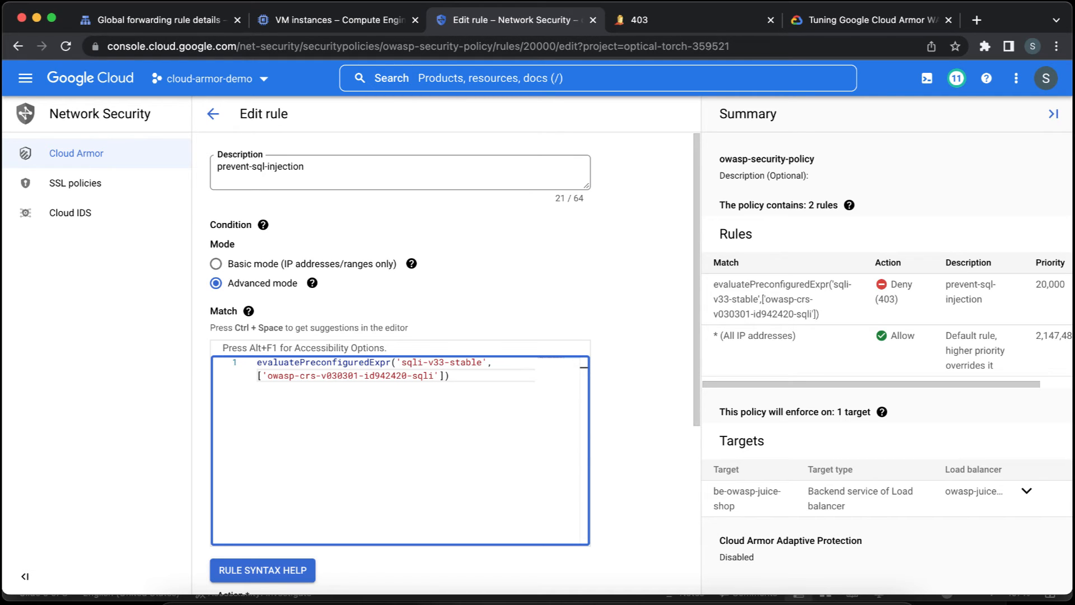
type(",")
type("'owasp-crs-v030301-id942420-sqli'")
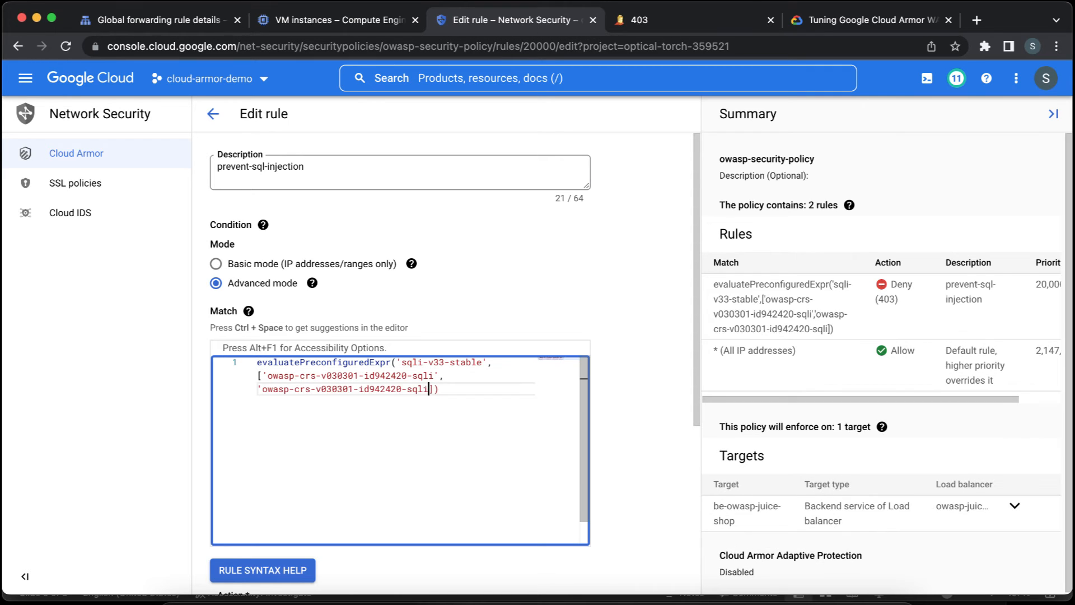
key("super+shift+Left")
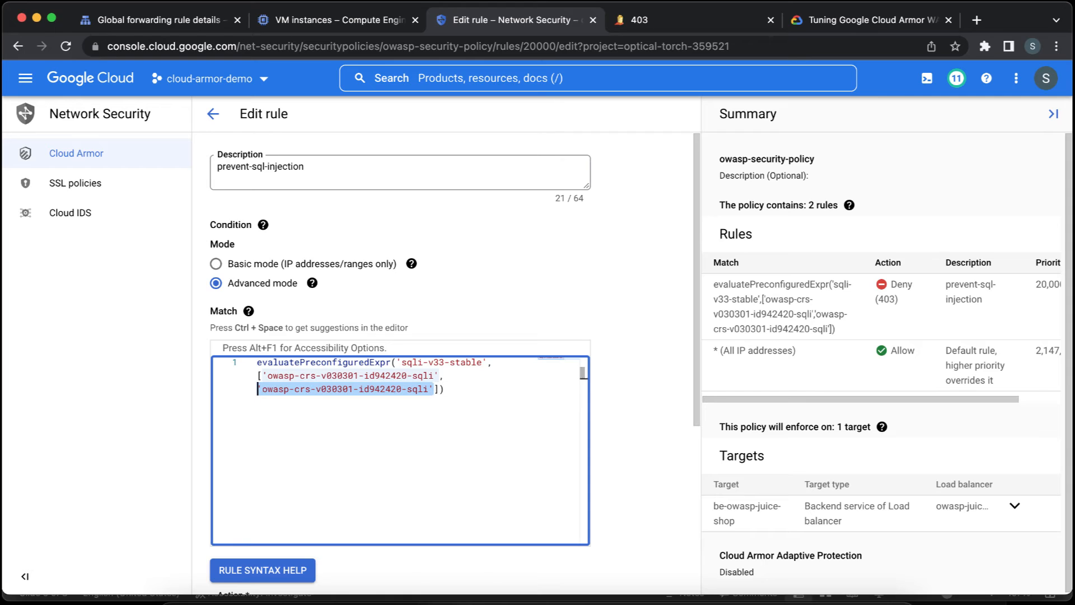
key("BackSpace")
key("BackSpace")
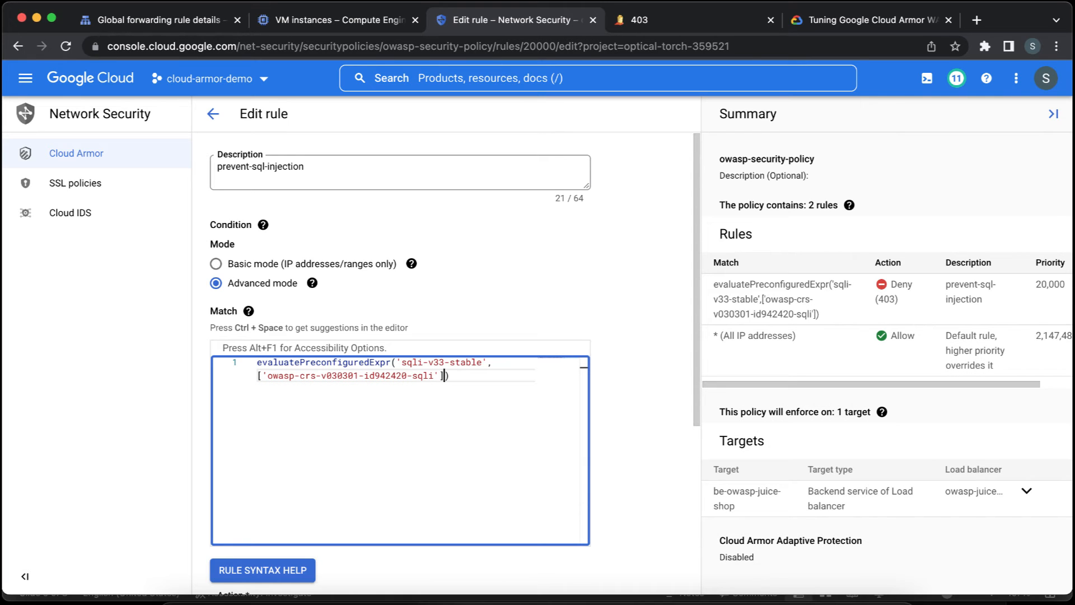
key("shift+Left")
key("shift+Left")
key("shift+Left")
key("shift+Left")
key("shift+Left")
key("shift+Left")
key("shift+Left")
key("shift+Left")
key("shift+Left")
key("shift+Left")
key("shift+Left")
key("shift+Left")
key("shift+Left")
key("shift+Left")
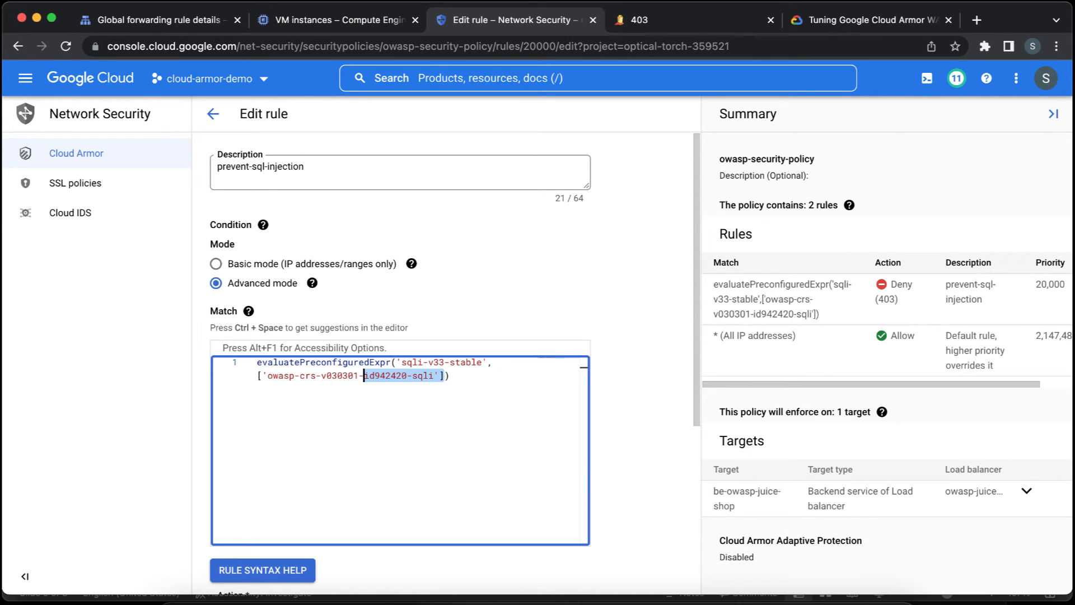
key("Left")
key("Up")
key("super+Right")
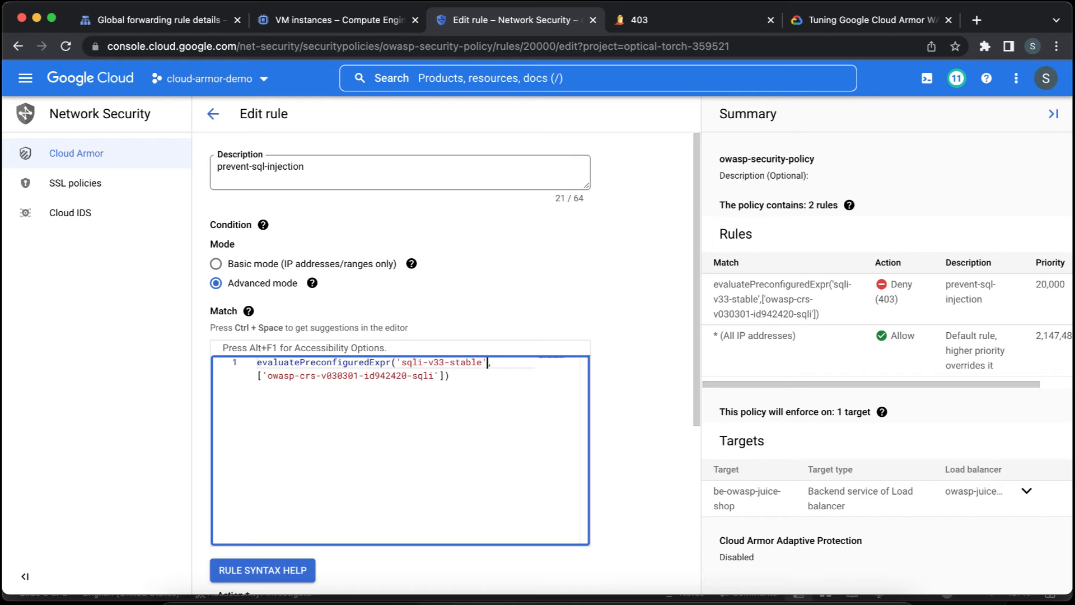
key("Down")
key("Left")
key("Left")
key("Left")
key("alt+Left")
key("alt+Left")
key("alt+Left")
key("alt+Left")
key("alt+Left")
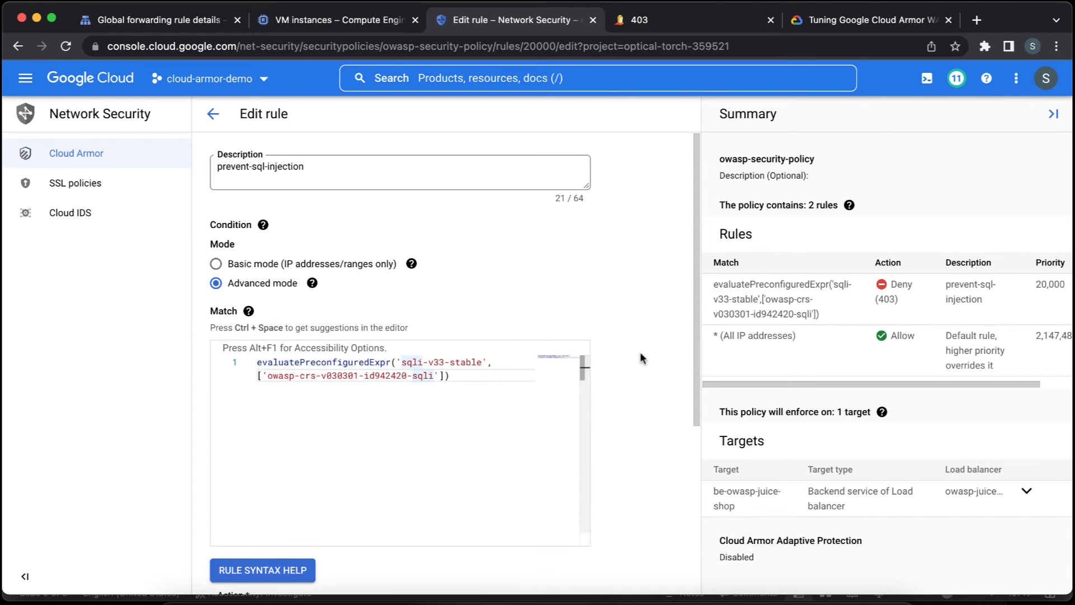
Save the edited prevent-sql-injection rule with its Deny action, 403 response code and priority 20000.
scroll(640, 352, "down", 4)
scroll(642, 357, "down", 1)
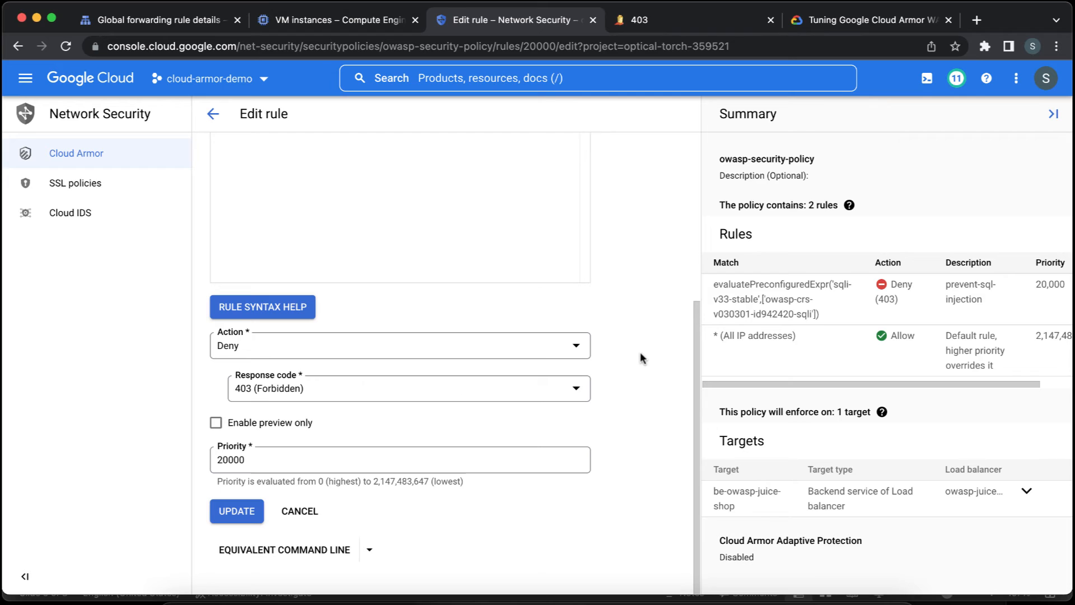
left_click(234, 511)
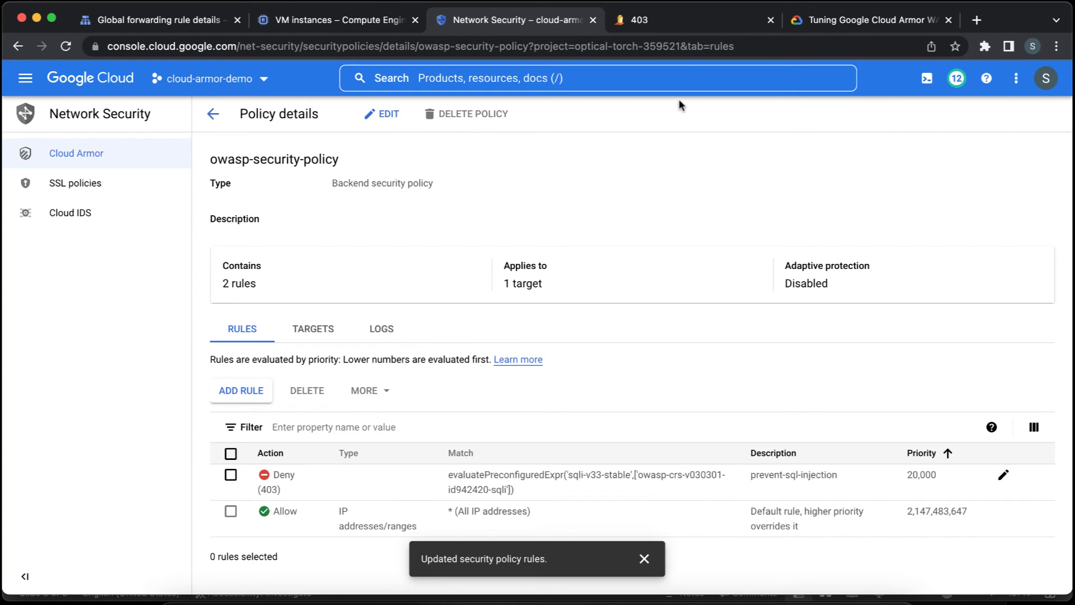
Return to the Juice Shop page at 34.117.221.133 and reload it several times to test access under the updated rule.
left_click(685, 27)
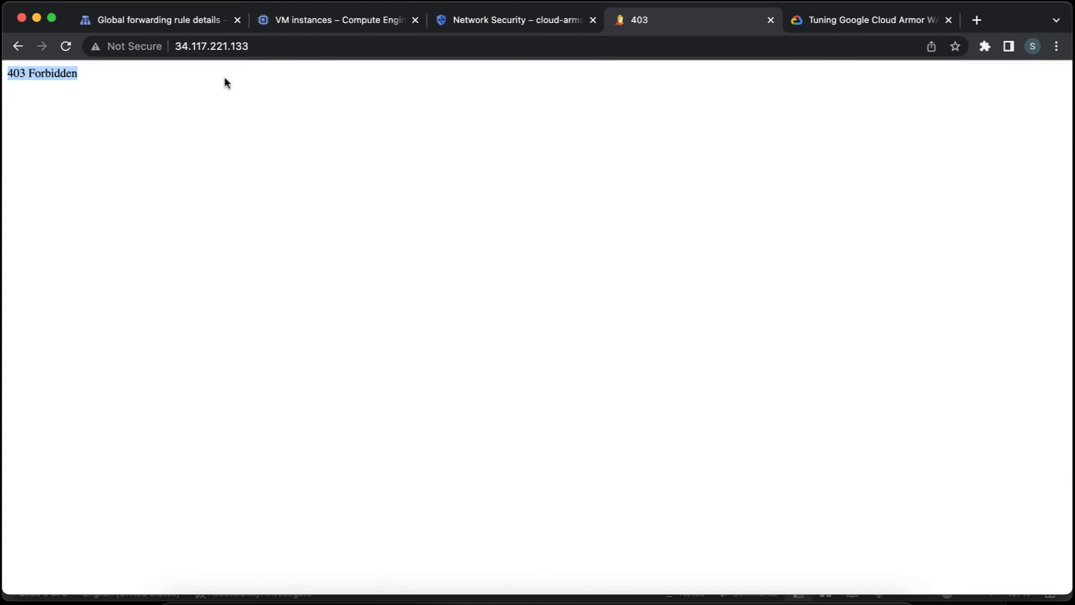
left_click(173, 115)
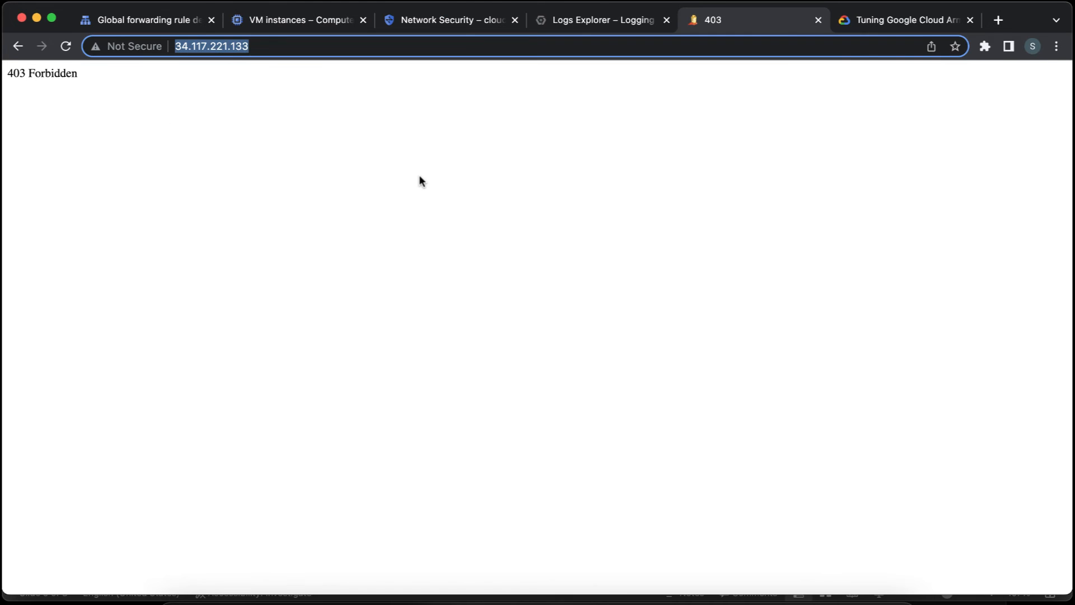
left_click(419, 176)
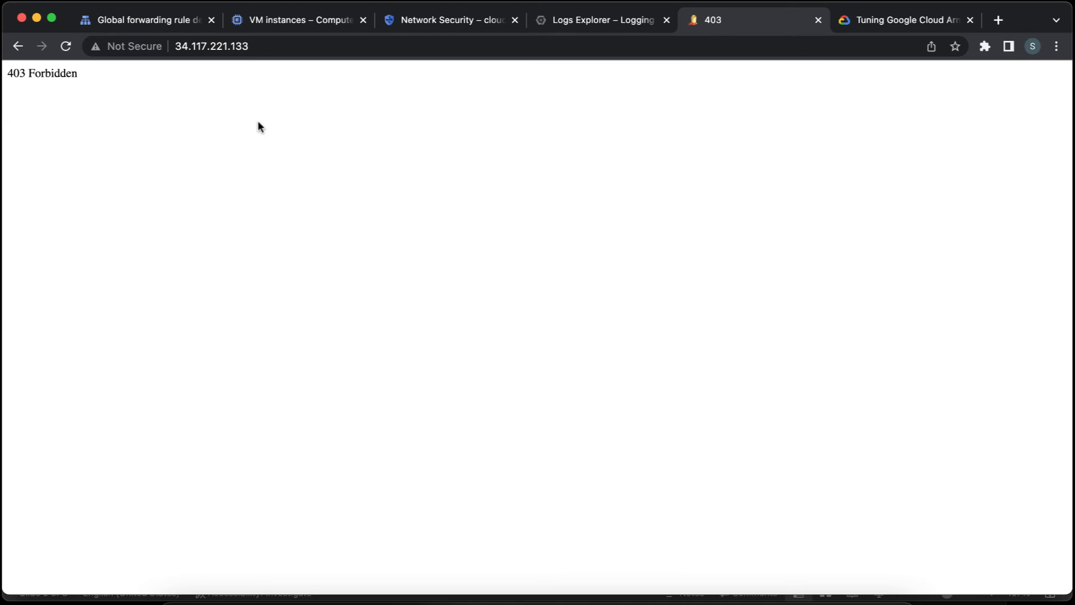
left_click(66, 47)
left_click(66, 46)
left_click(66, 46)
left_click(66, 47)
left_click(66, 46)
Switch to Logs Explorer, extend the log query's time range by 1 hour, and expand the newest denied request entry.
left_click(590, 23)
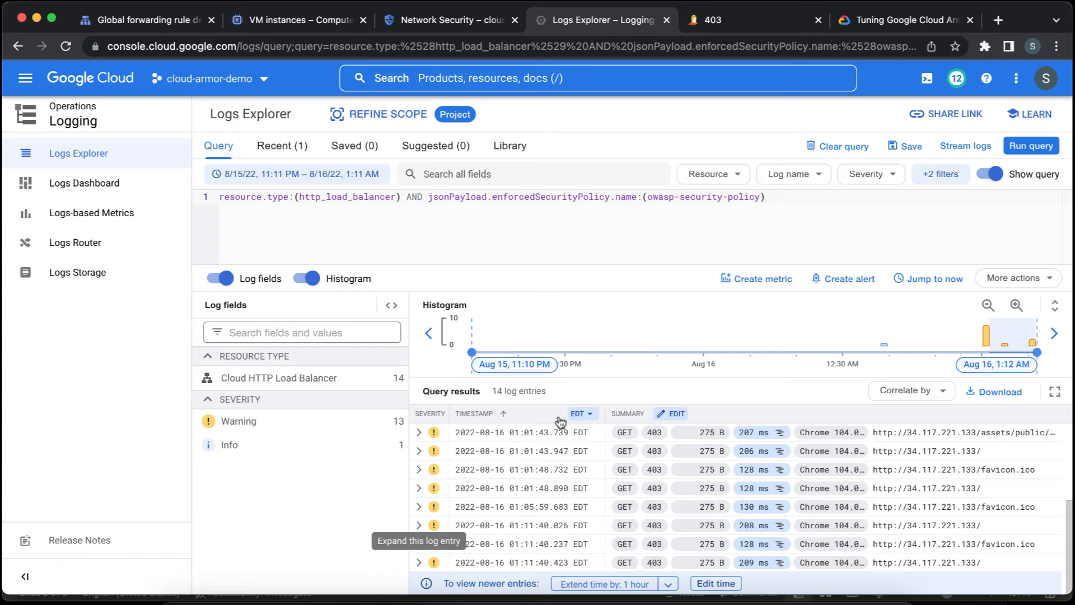
left_click(600, 584)
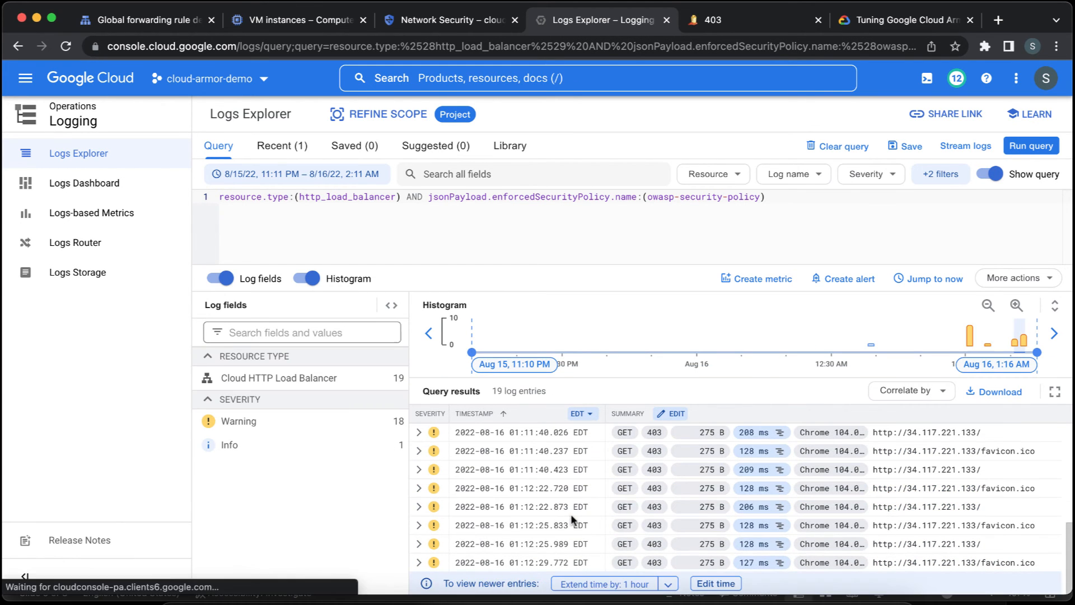
left_click(419, 563)
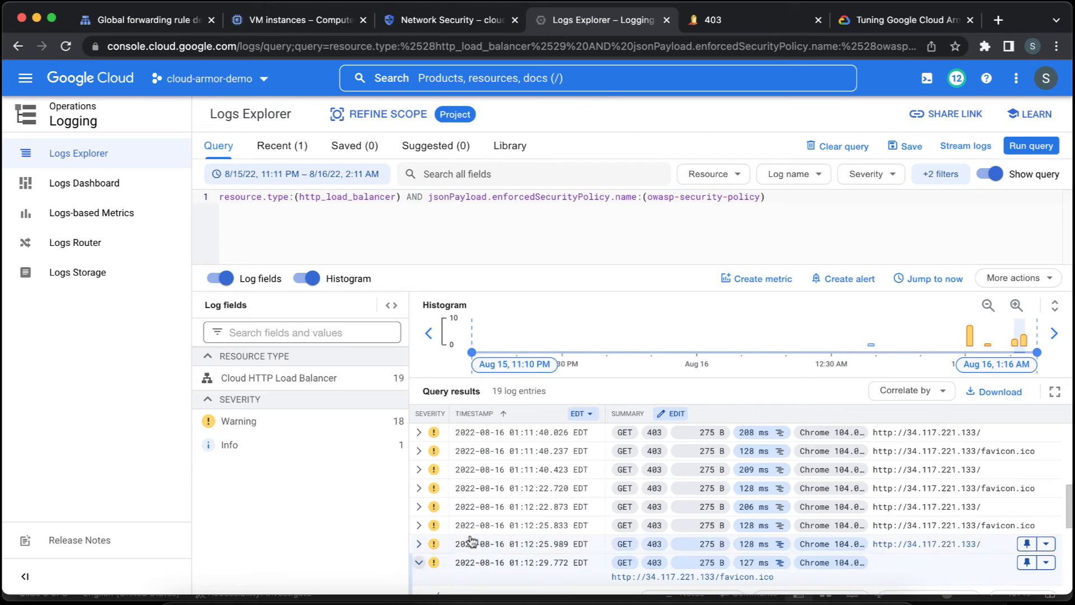
scroll(504, 532, "down", 1)
scroll(538, 525, "down", 2)
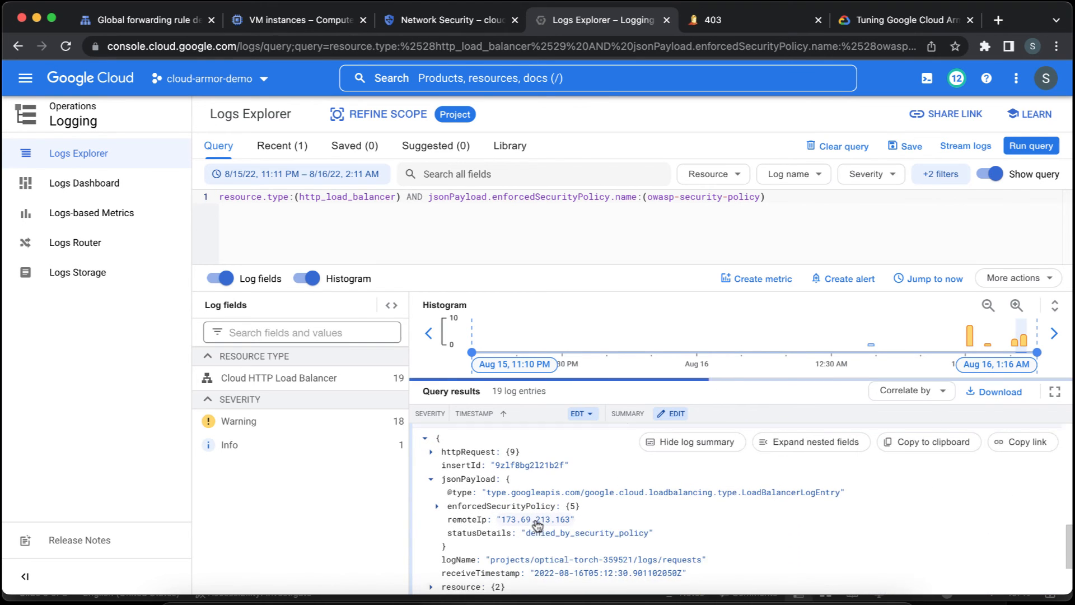
Expand the entry's enforcedSecurityPolicy and preconfiguredExprIds fields and copy the signature ID owasp-crs-v030301-id942421-sqli.
left_click(437, 502)
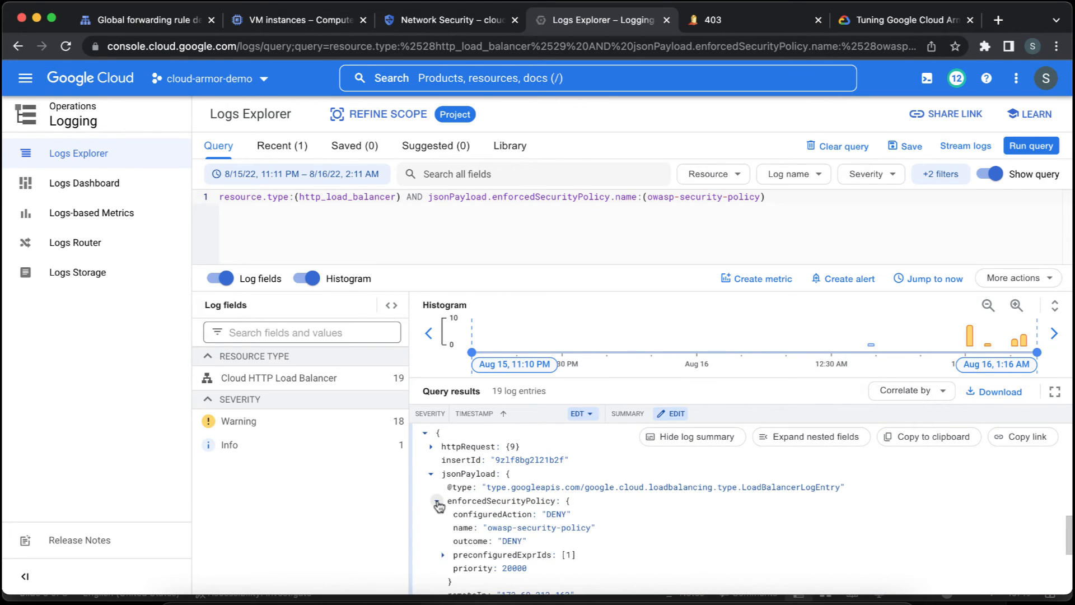
left_click(444, 555)
scroll(616, 540, "down", 1)
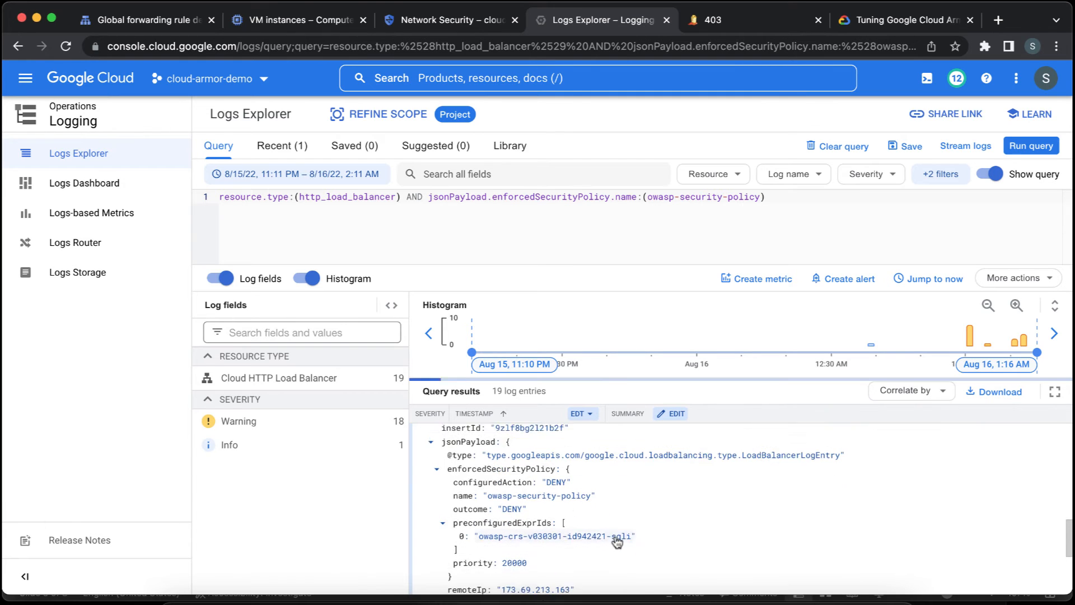
left_click(595, 527)
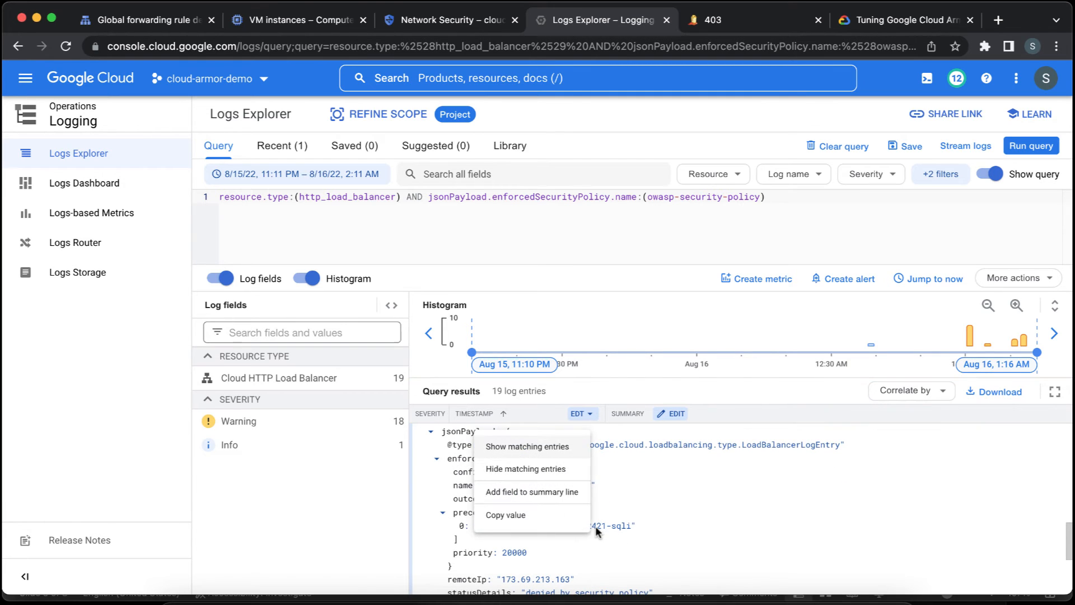
left_click(566, 518)
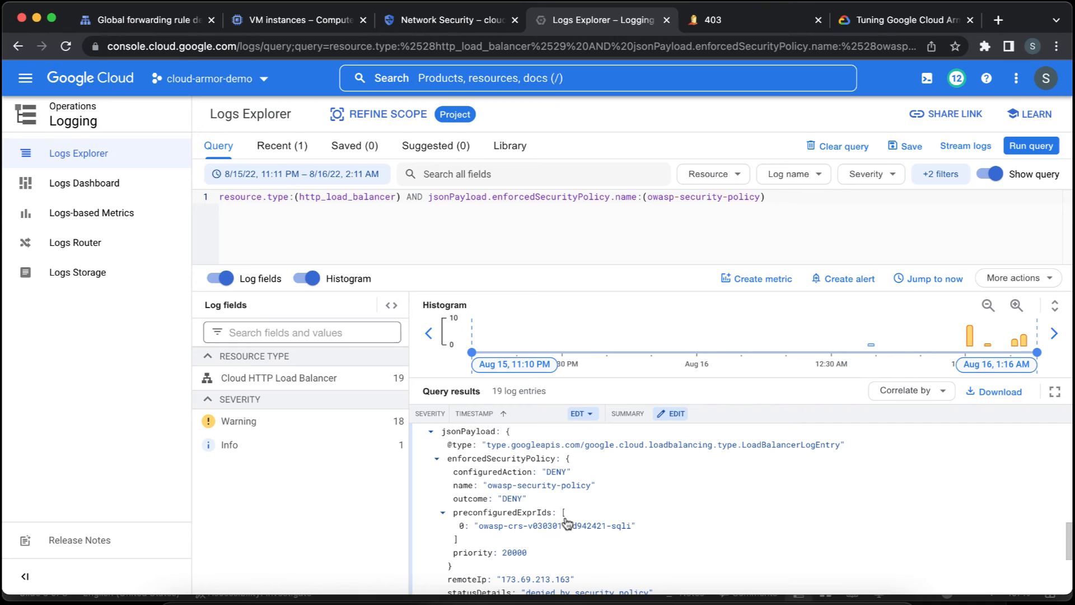
Add 'owasp-crs-v030301-id942421-sqli' as a second exclusion in the prevent-sql-injection rule's match expression in Cloud Armor, and save the rule.
left_click(424, 25)
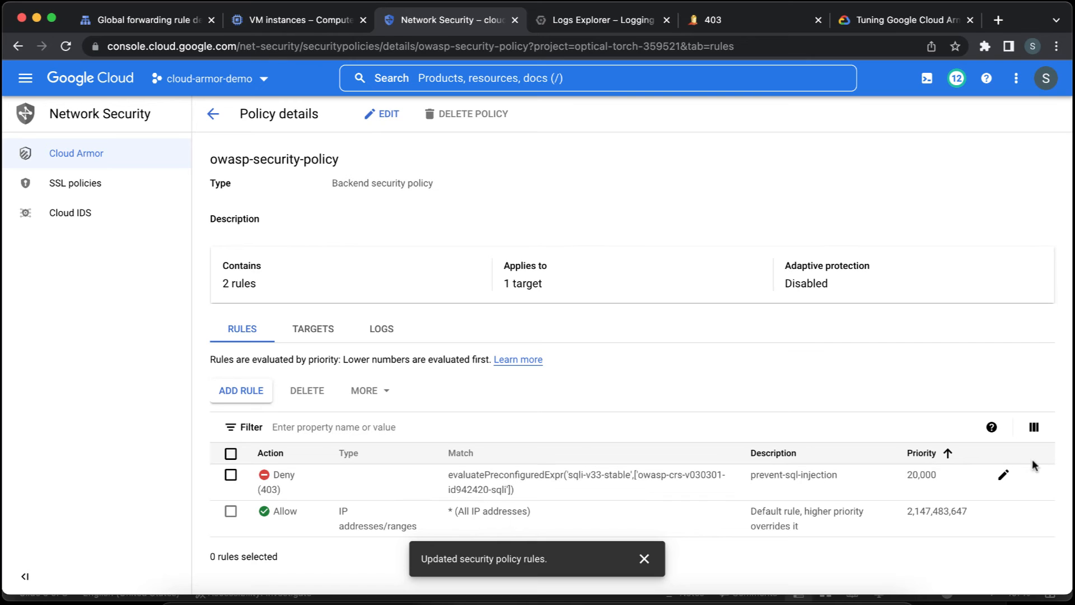
left_click(1004, 475)
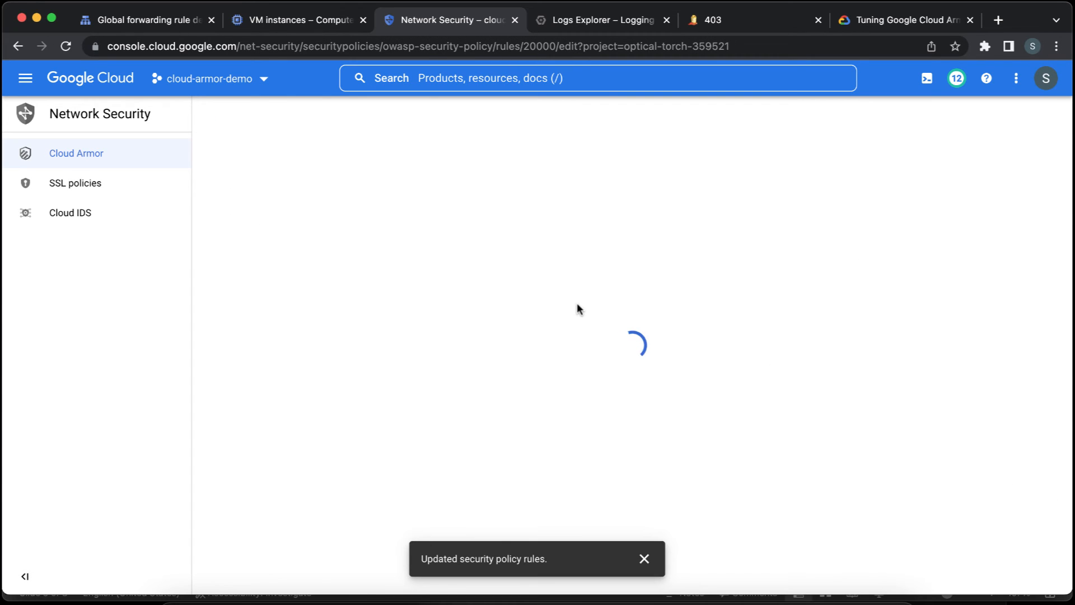
left_click(440, 374)
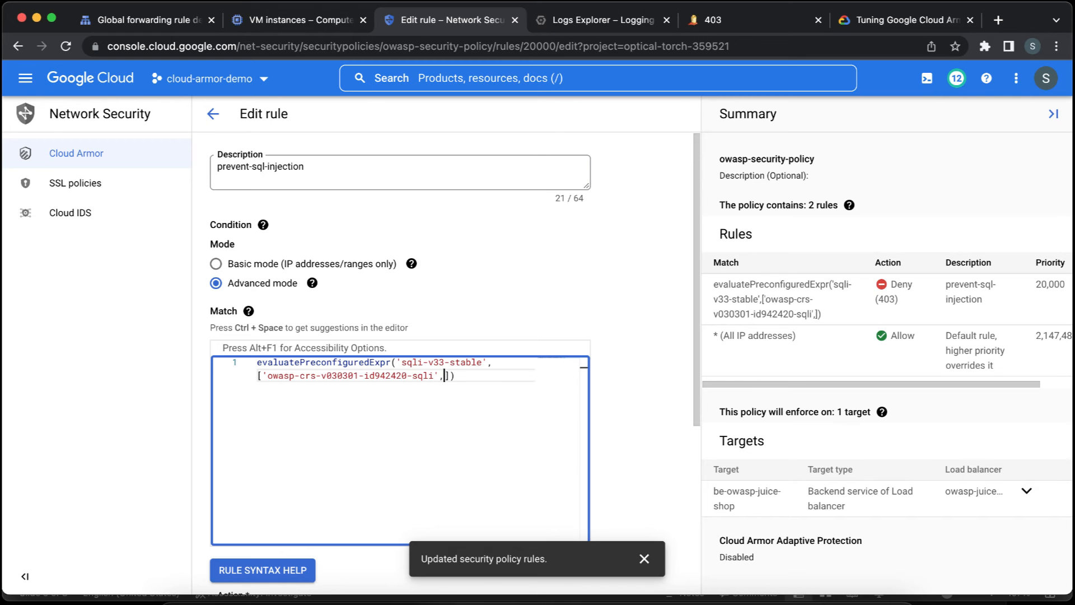
type(",")
key("super+v")
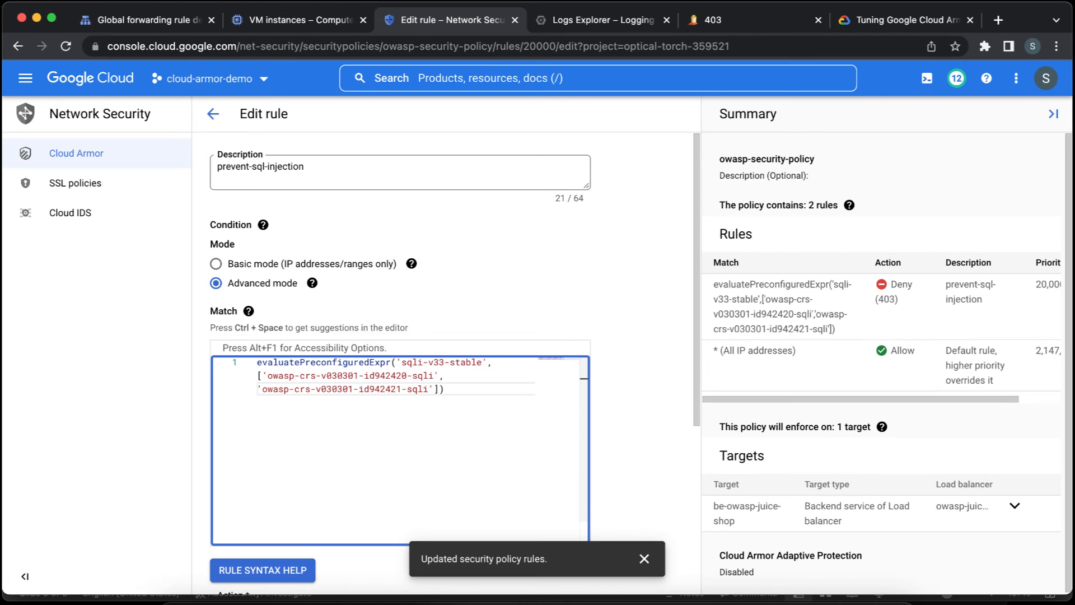
left_click(391, 375)
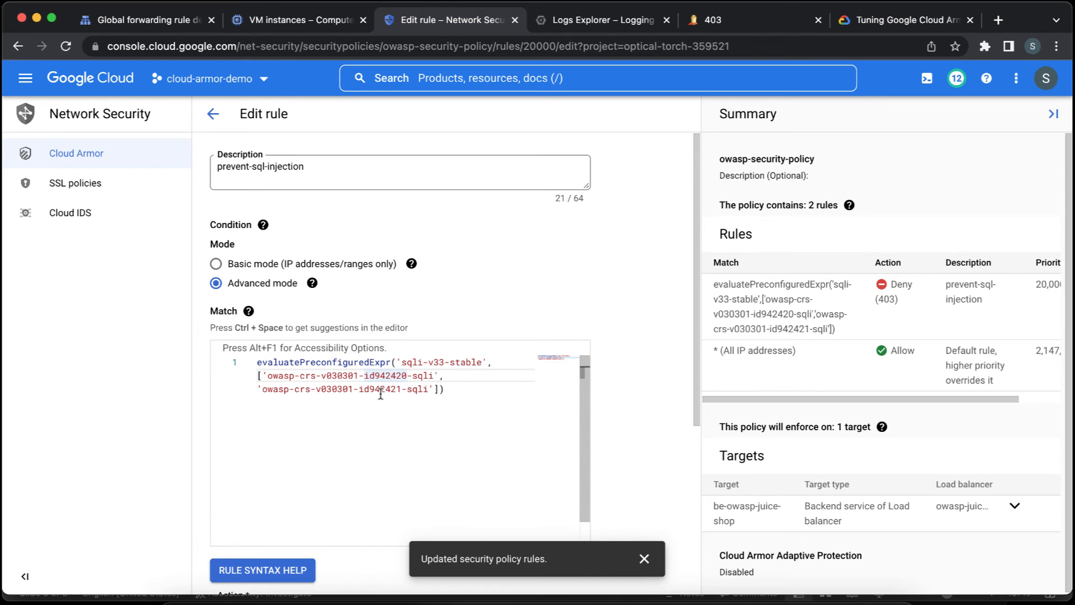
left_click(381, 388)
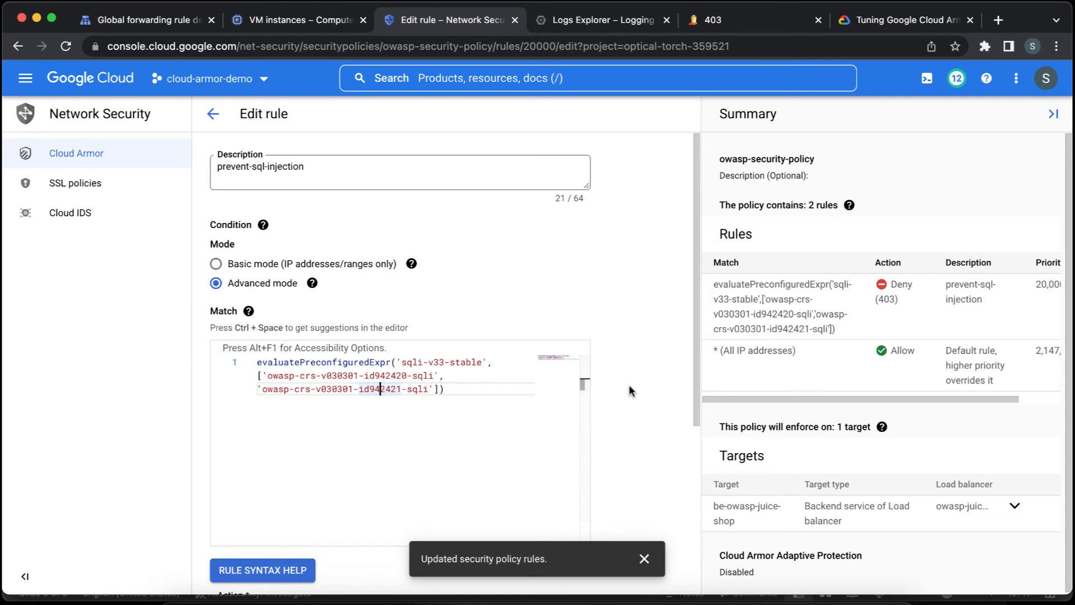
scroll(630, 390, "down", 5)
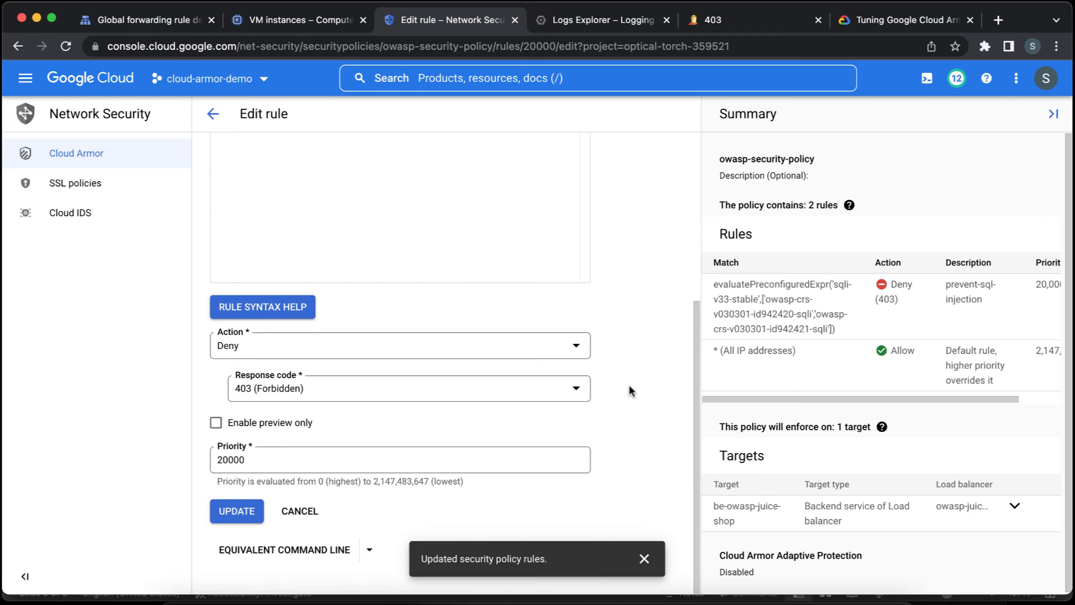
left_click(239, 508)
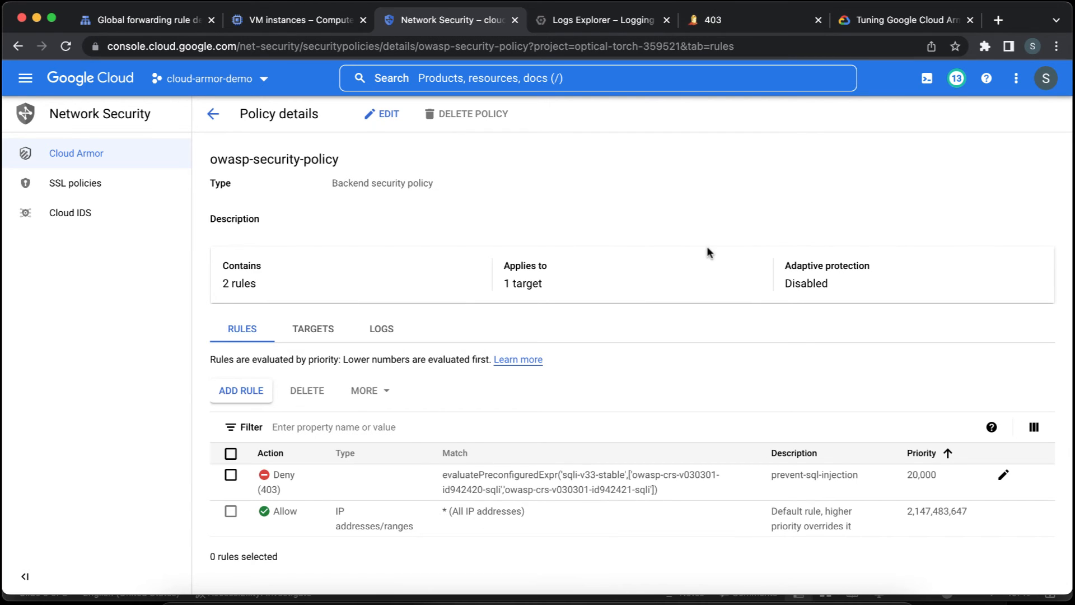
Reload the Juice Shop page at 34.117.221.133 to test access, and review the updated rule's match expression in owasp-security-policy.
left_click(728, 22)
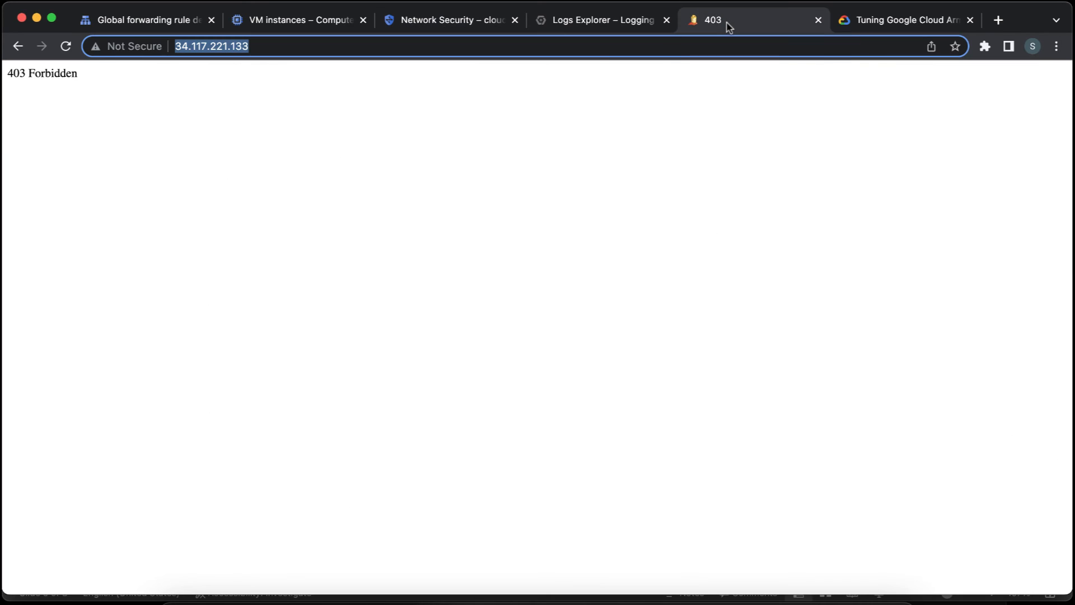
left_click(254, 166)
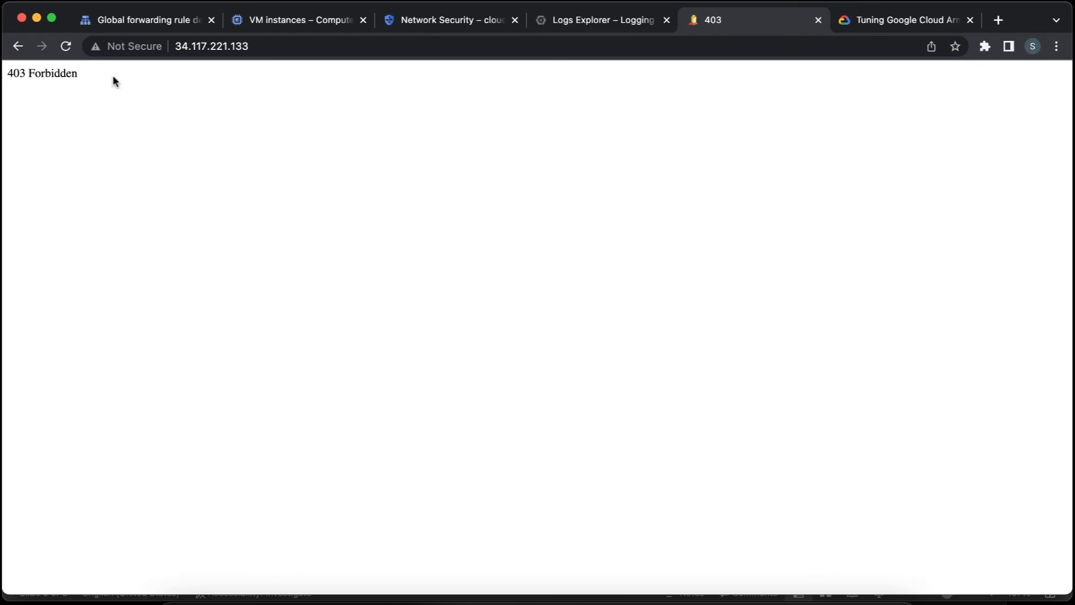
left_click(66, 46)
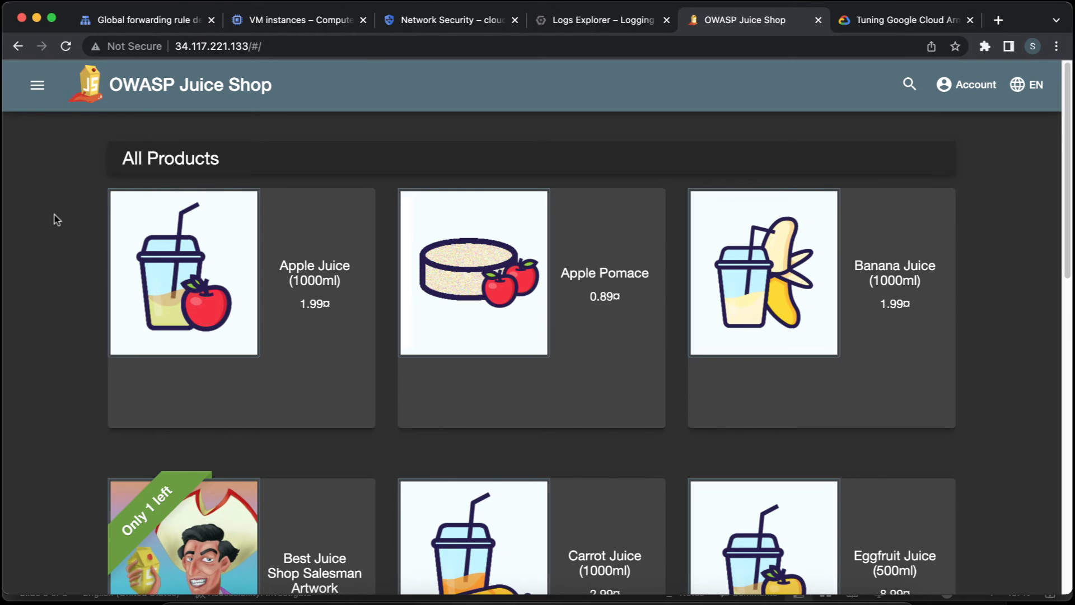
left_click(474, 20)
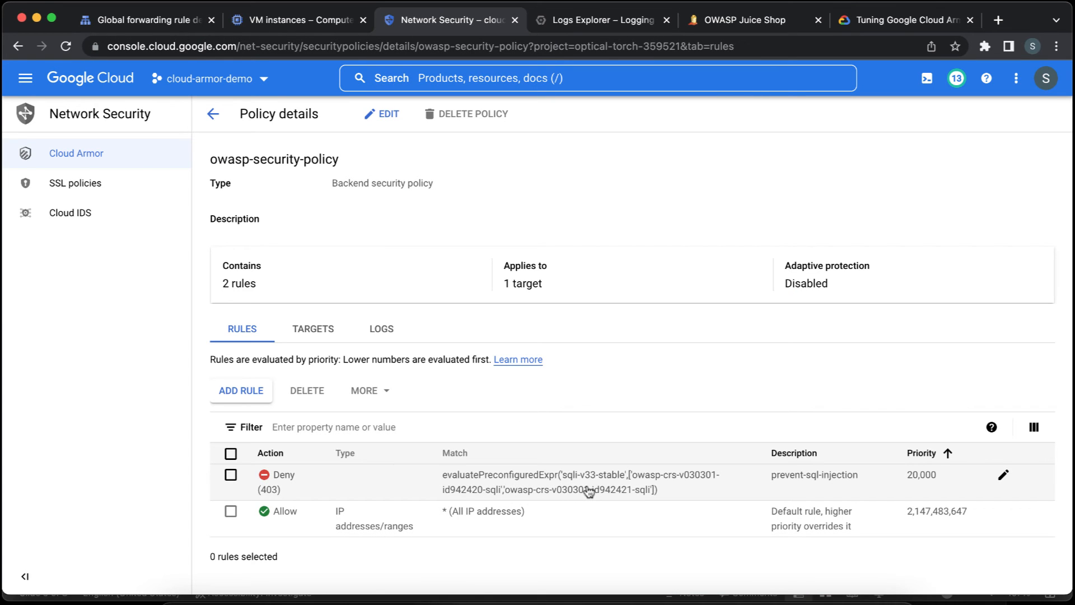
left_click(755, 21)
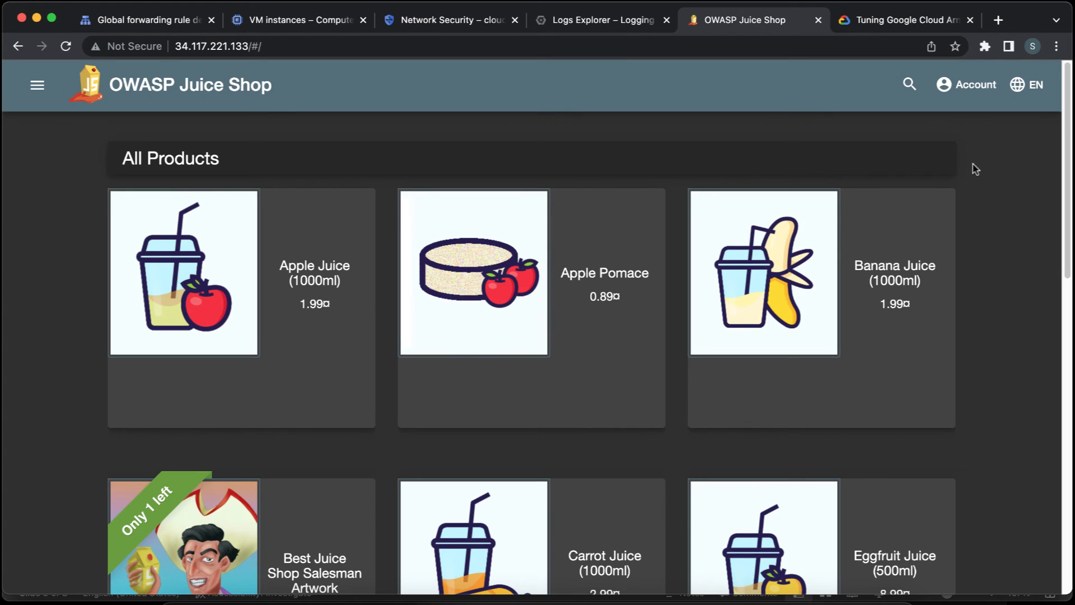
Open the Juice Shop login form from the account options and place the cursor in the email field.
left_click(964, 87)
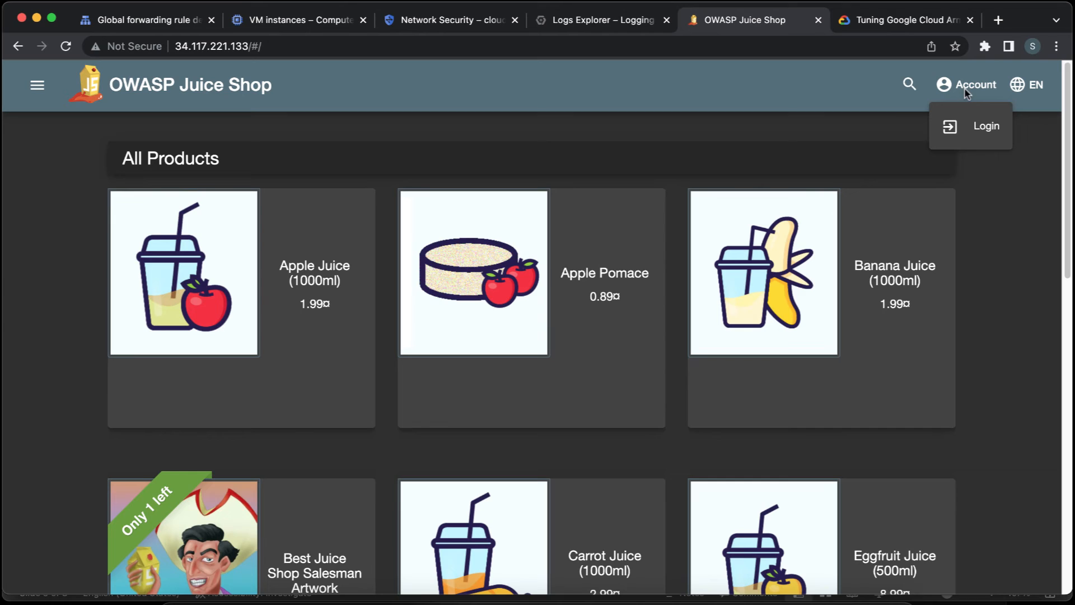
left_click(966, 138)
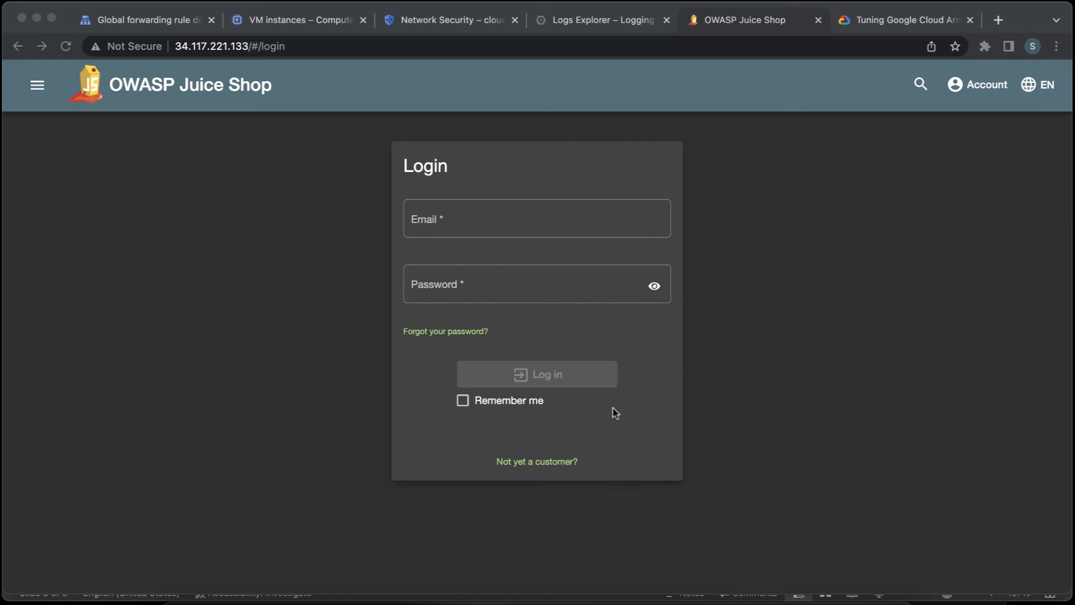
left_click(503, 222)
left_click(502, 220)
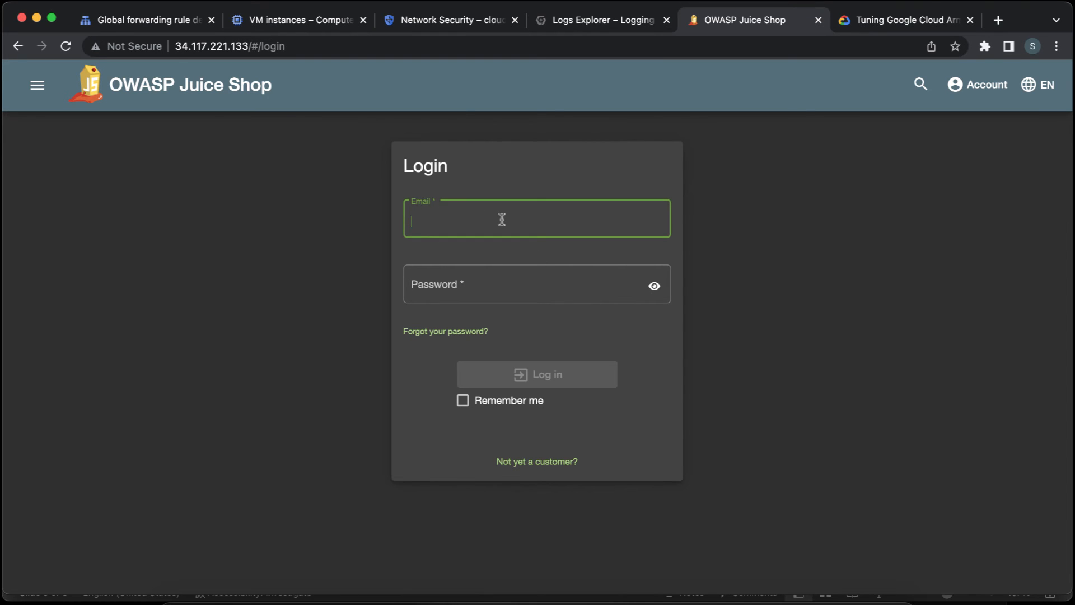
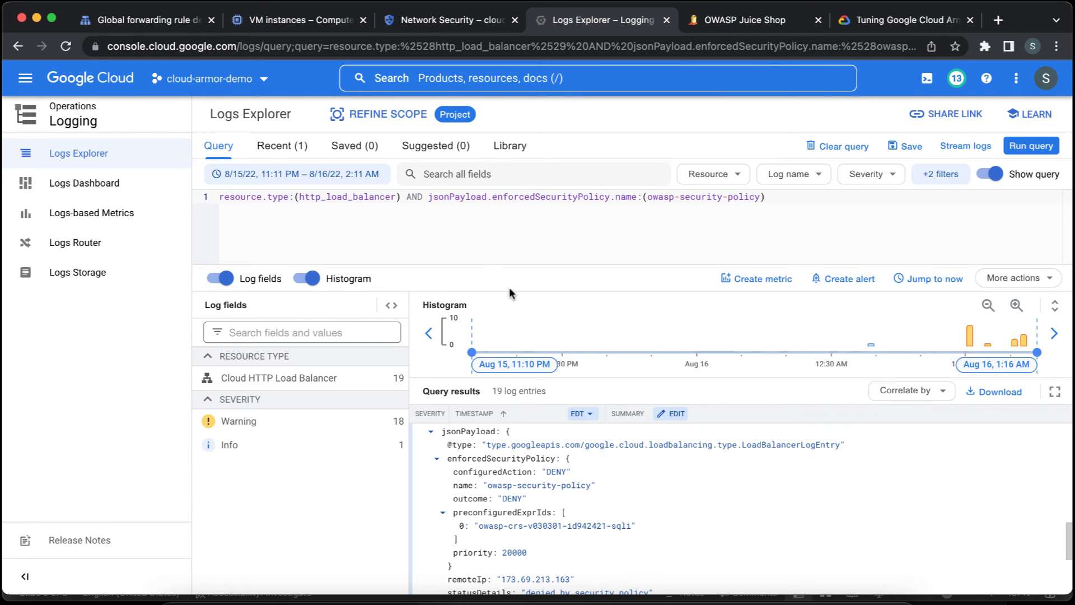
Collapse the expanded favicon.ico log entry and extend the query's time range by 1 hour to load the newer load balancer entries.
scroll(436, 436, "up", 2)
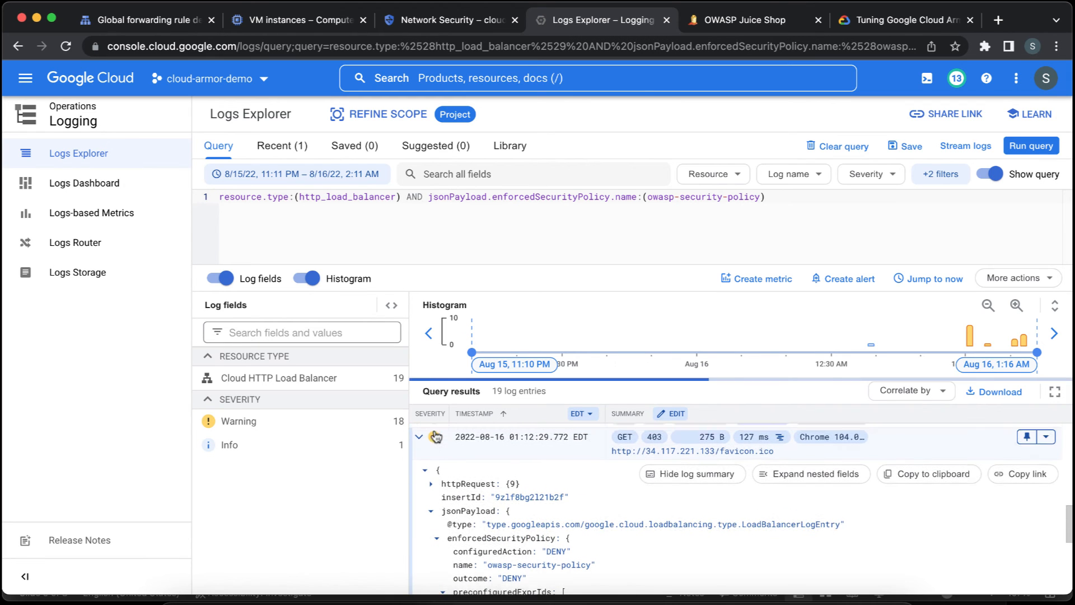
left_click(418, 436)
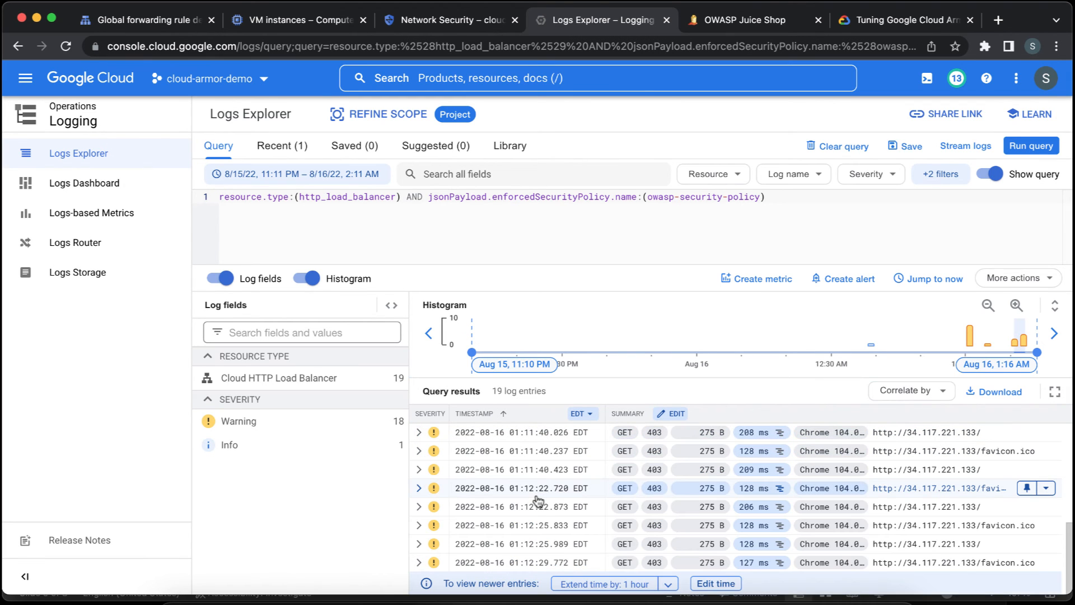
left_click(633, 585)
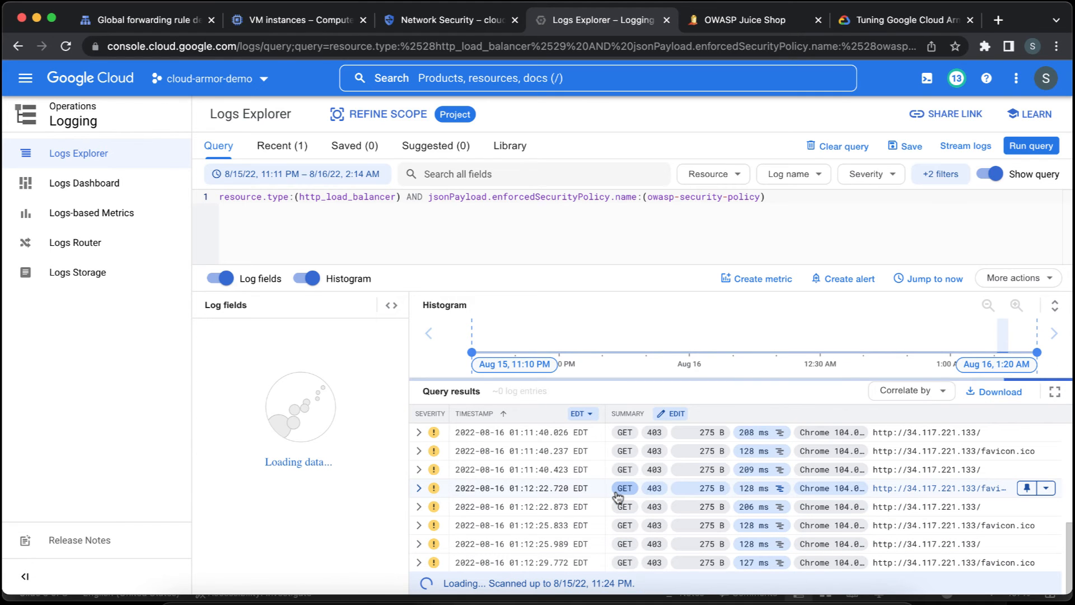
scroll(617, 498, "down", 3)
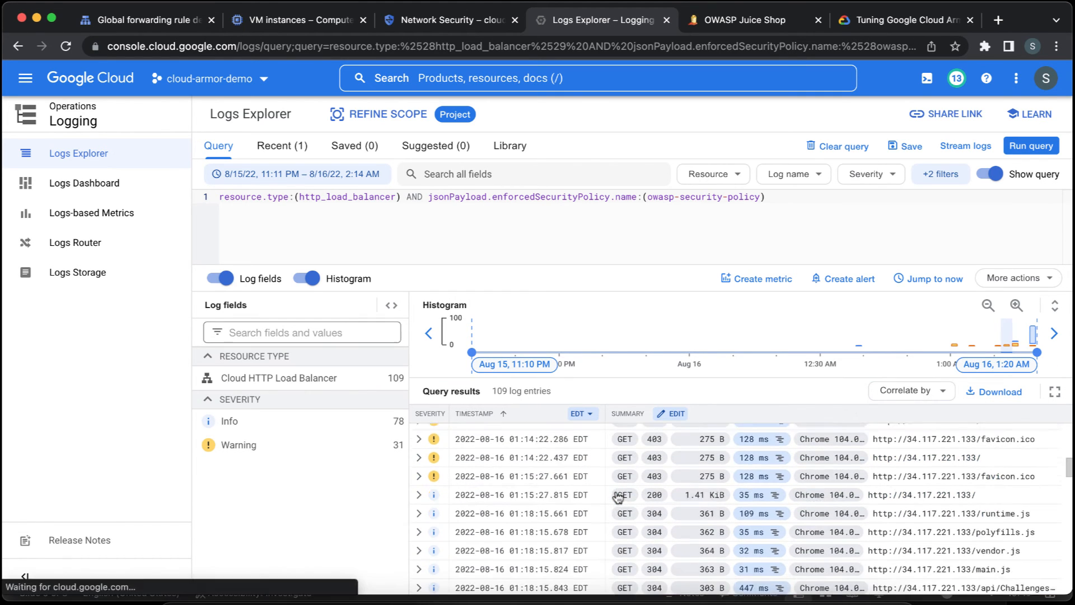
scroll(618, 497, "down", 1)
scroll(618, 498, "down", 5)
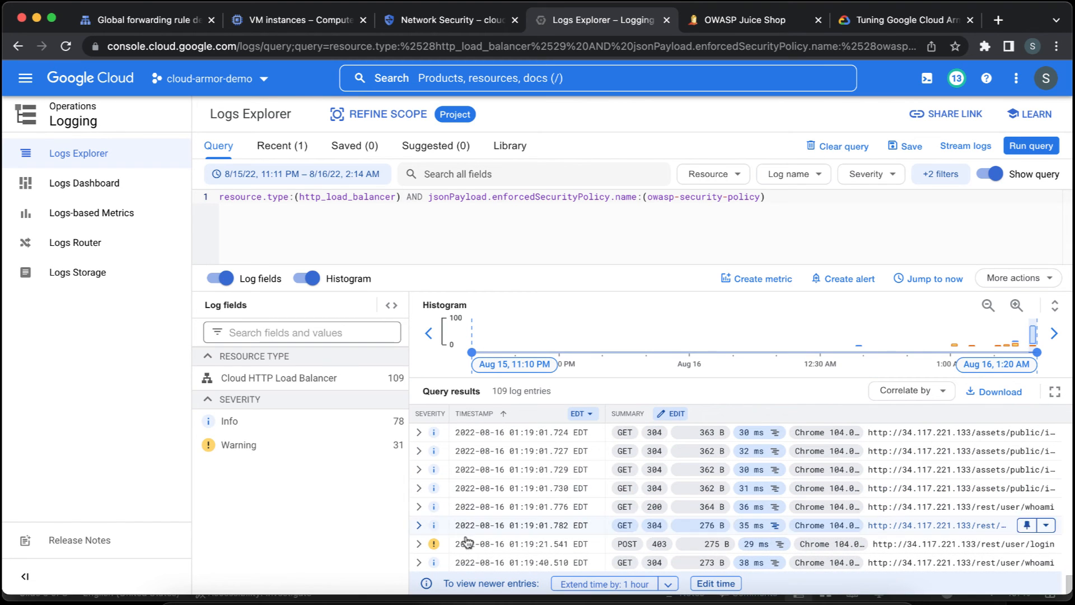
Expand the denied POST entry for /rest/user/login down to its enforcedSecurityPolicy and preconfiguredExprIds fields to inspect the triggered signature ID.
left_click(419, 544)
scroll(526, 510, "down", 1)
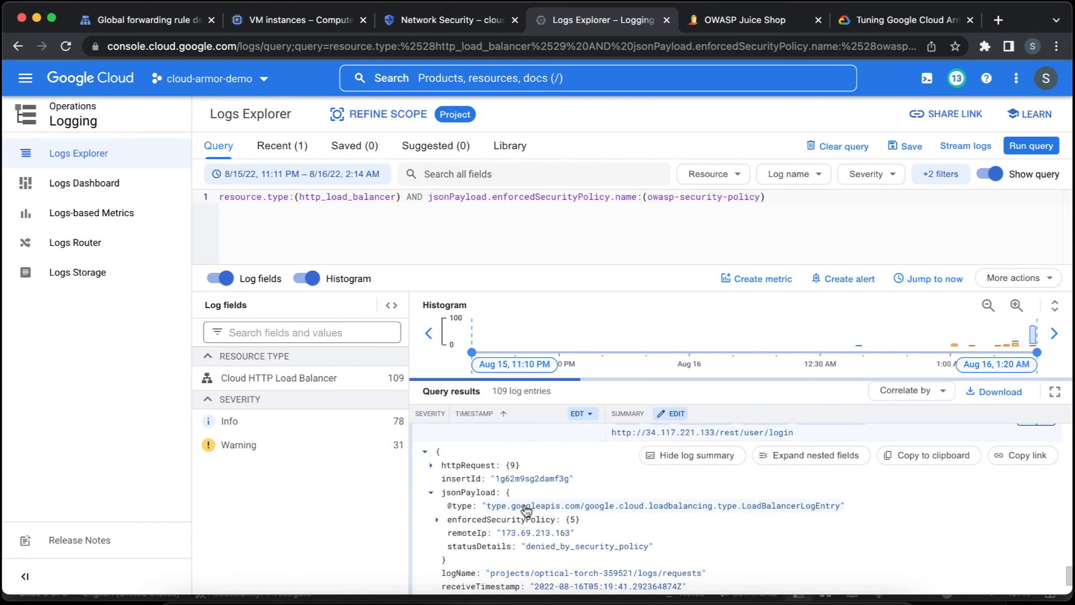
left_click(437, 520)
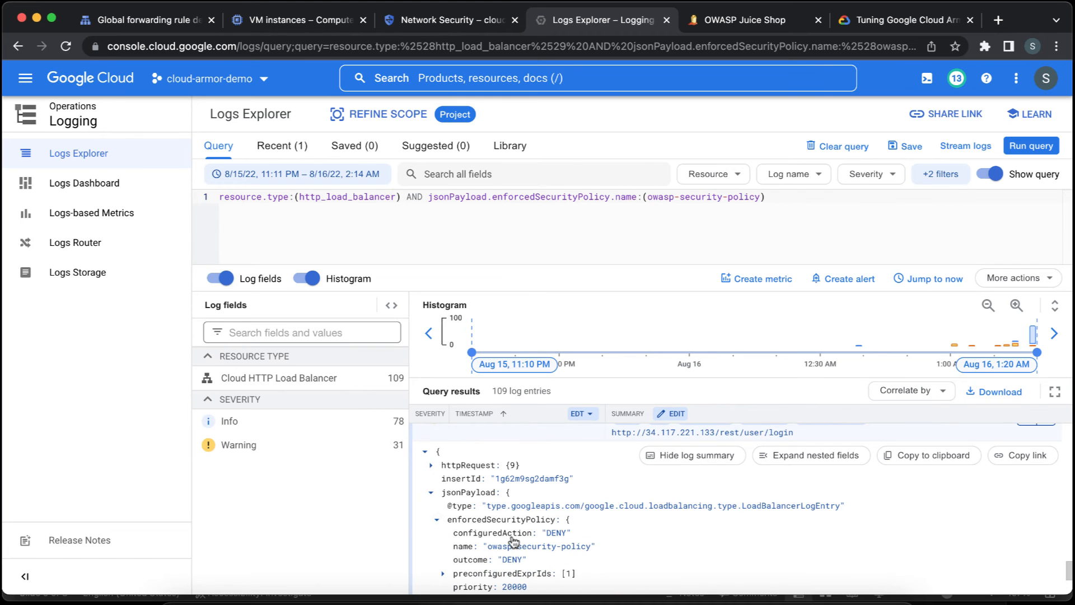
scroll(442, 532, "down", 1)
left_click(444, 536)
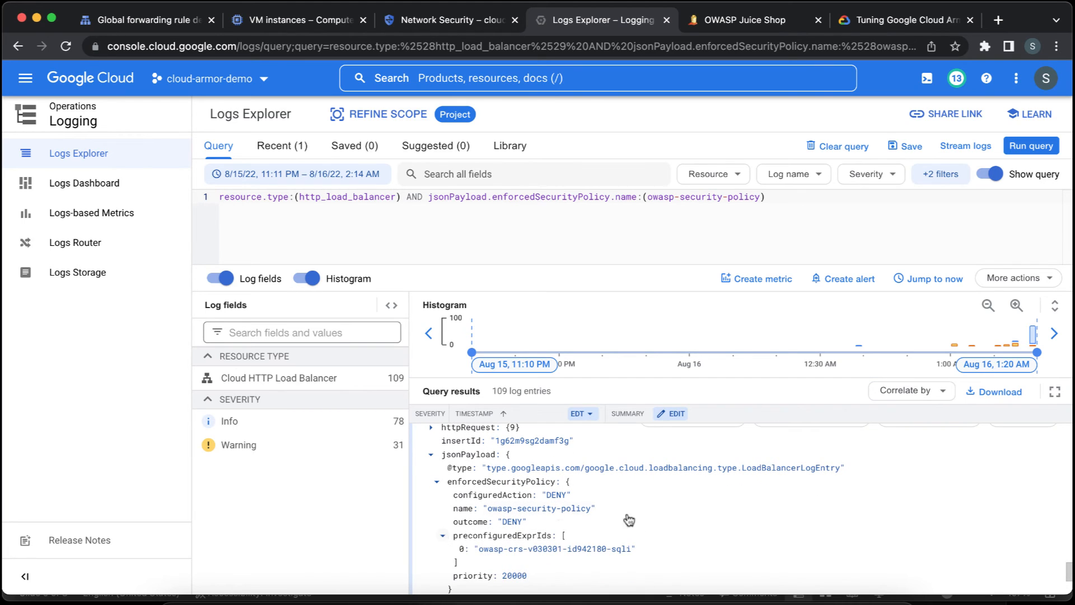
scroll(633, 532, "down", 1)
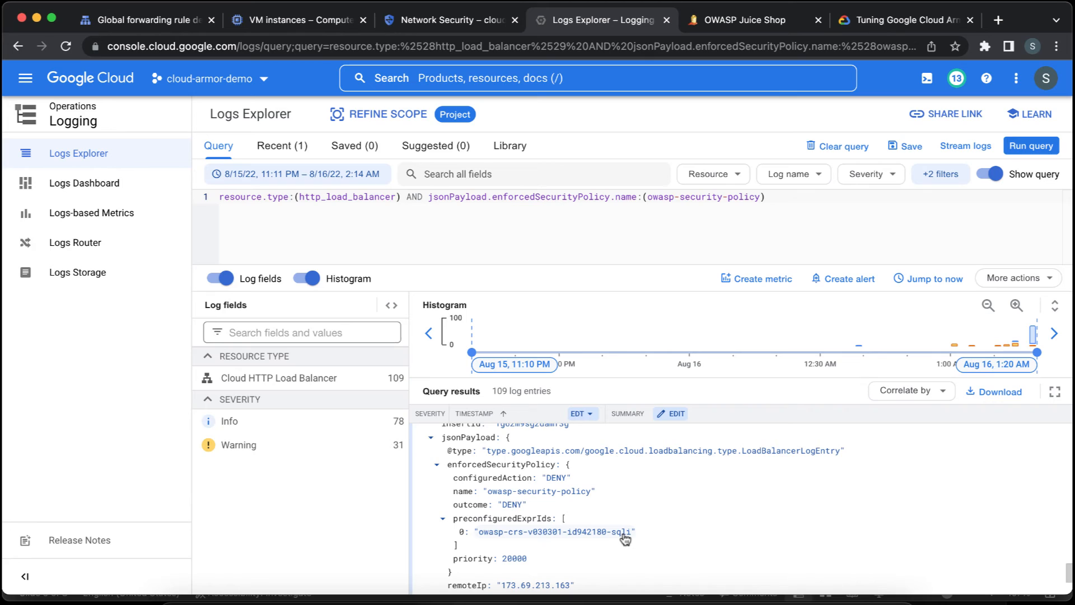
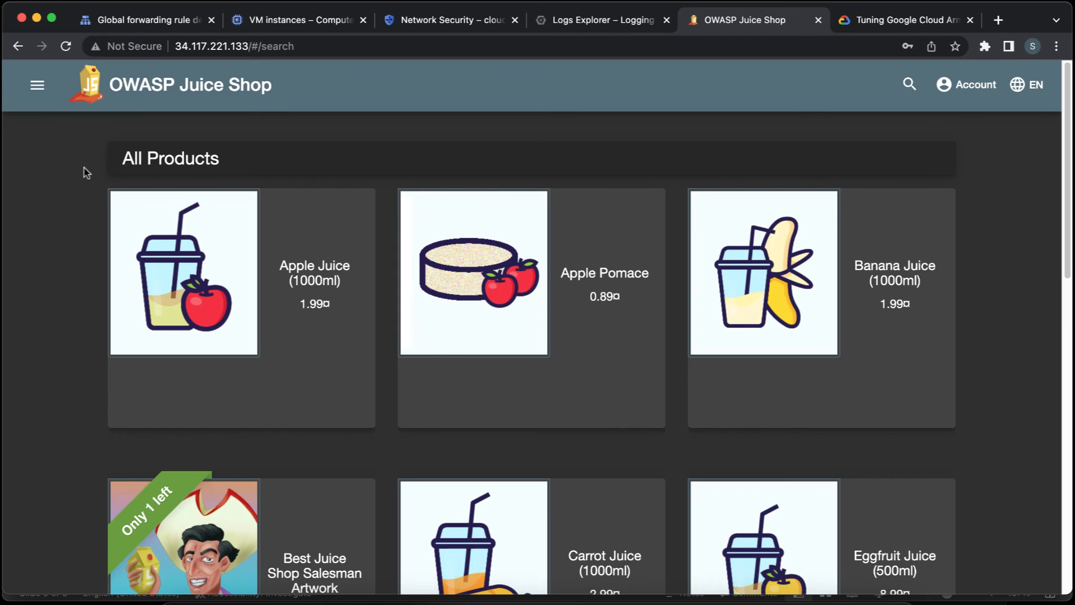
Open the Customer Feedback form in Juice Shop and enter the comment "nice feedback" with a 2-star rating.
left_click(37, 85)
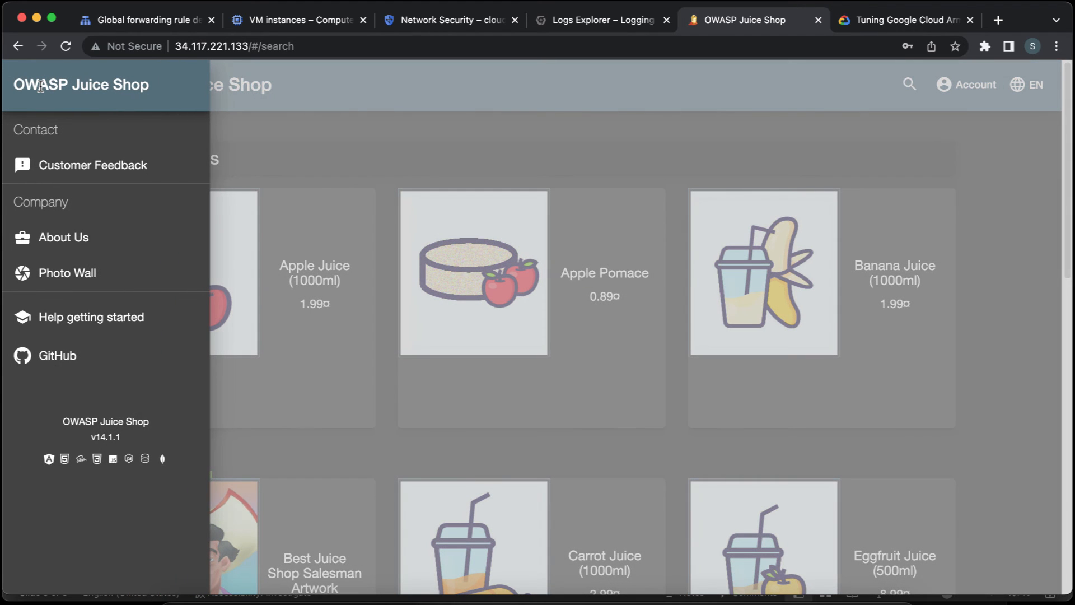
left_click(90, 167)
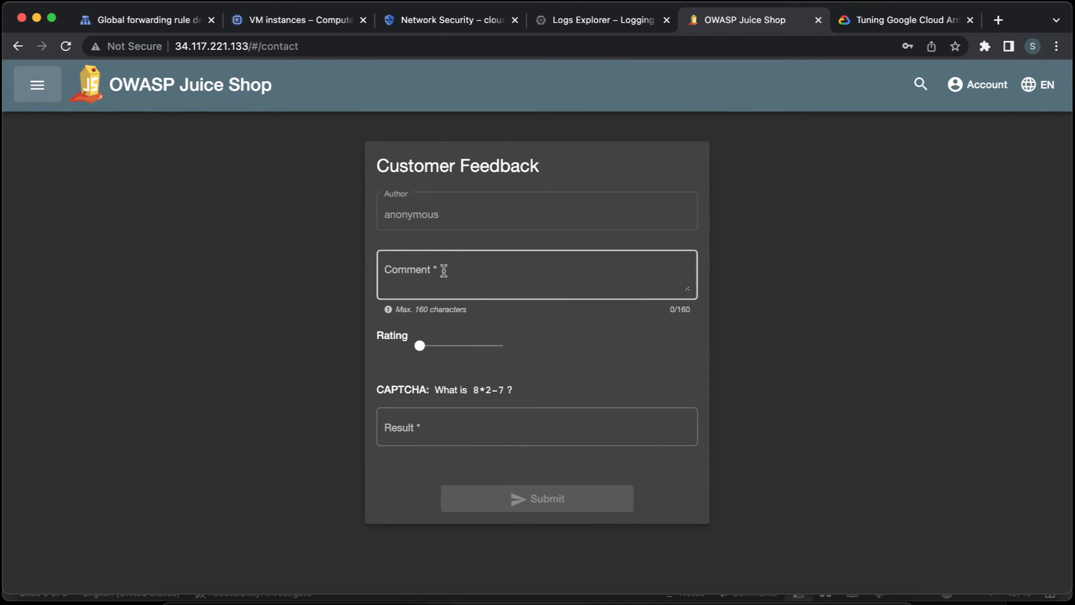
left_click(448, 274)
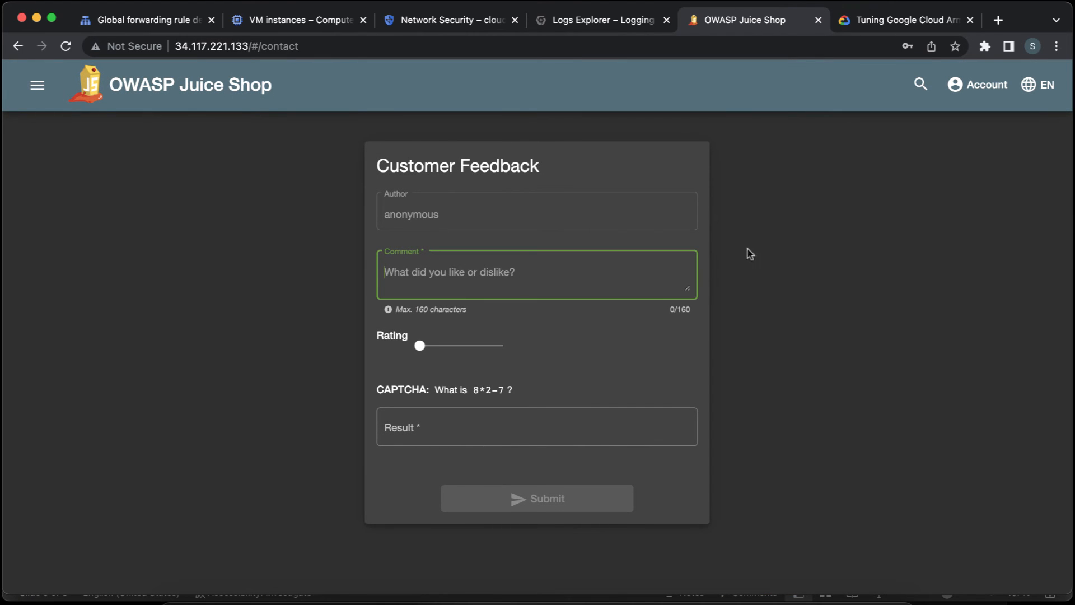
key("super+Tab")
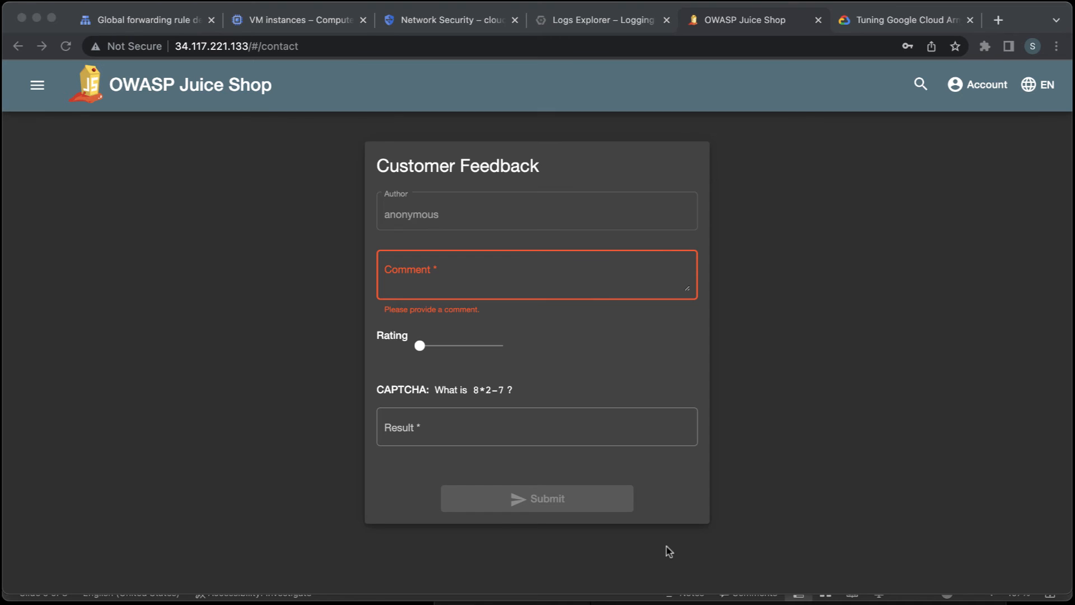
left_click(484, 284)
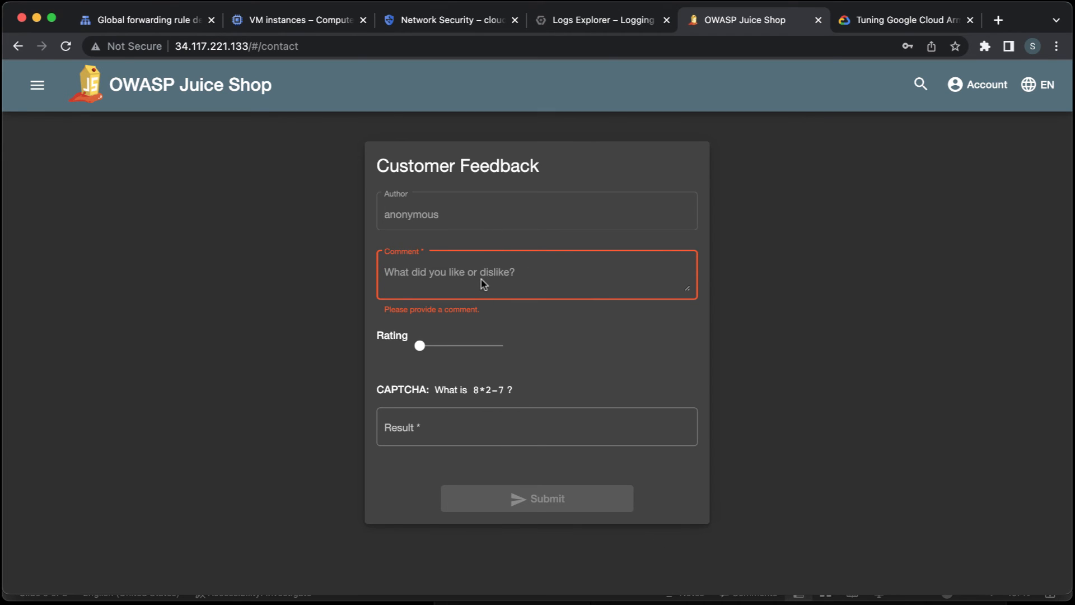
type("nice f")
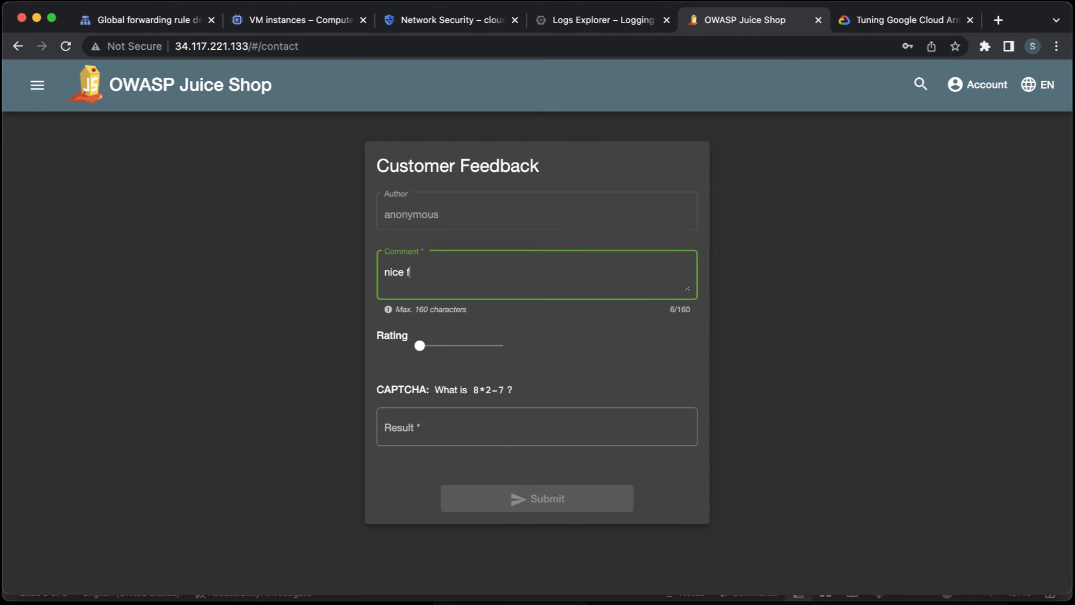
type("eedback")
left_click(445, 347)
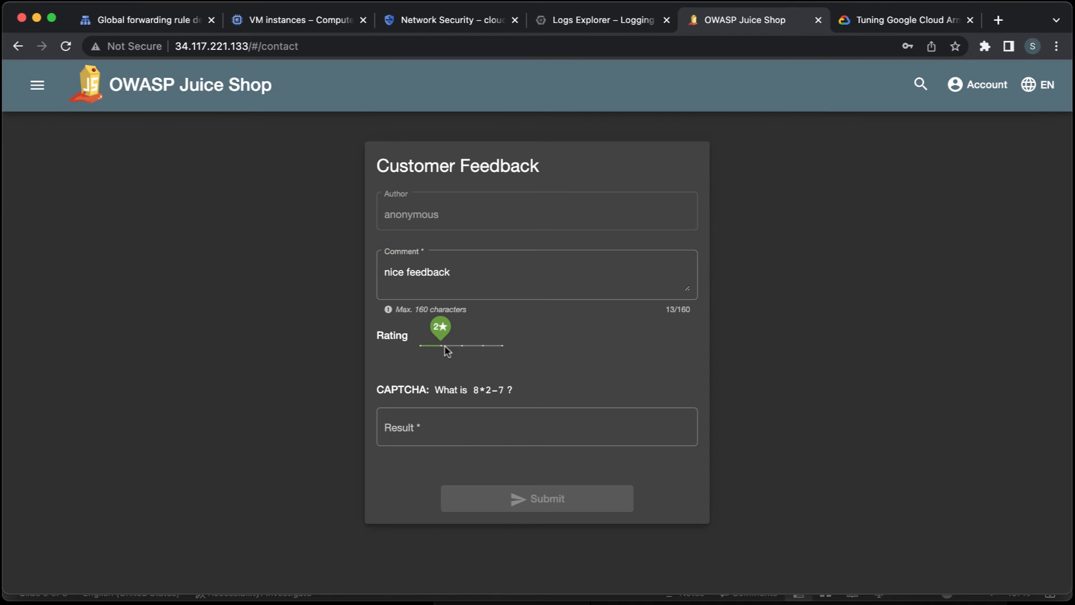
Answer the feedback form's CAPTCHA with 9, submit the feedback and dismiss the response message.
left_click(438, 427)
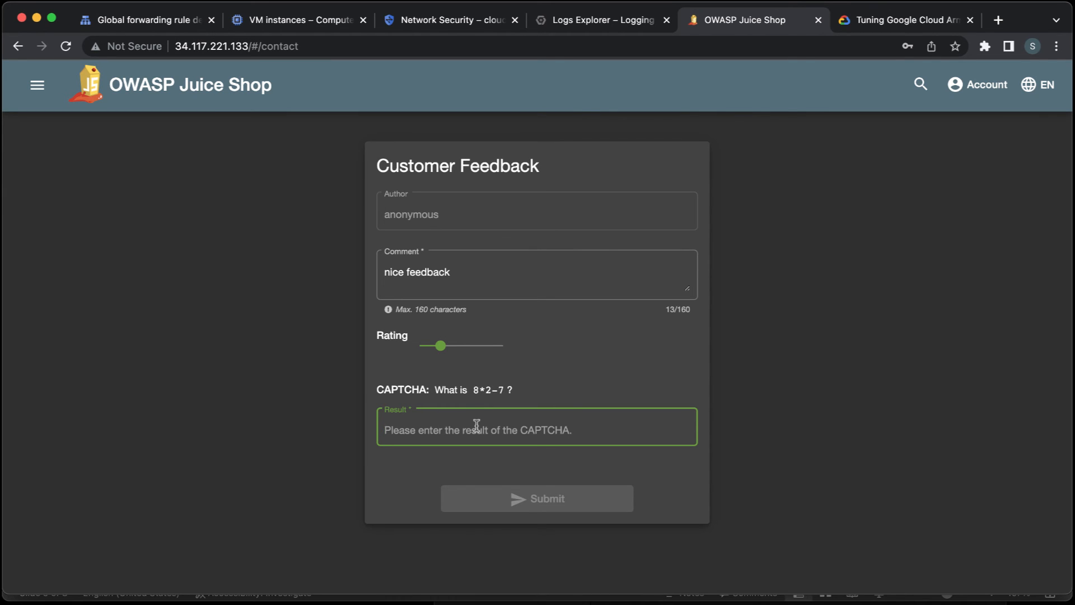
type("9")
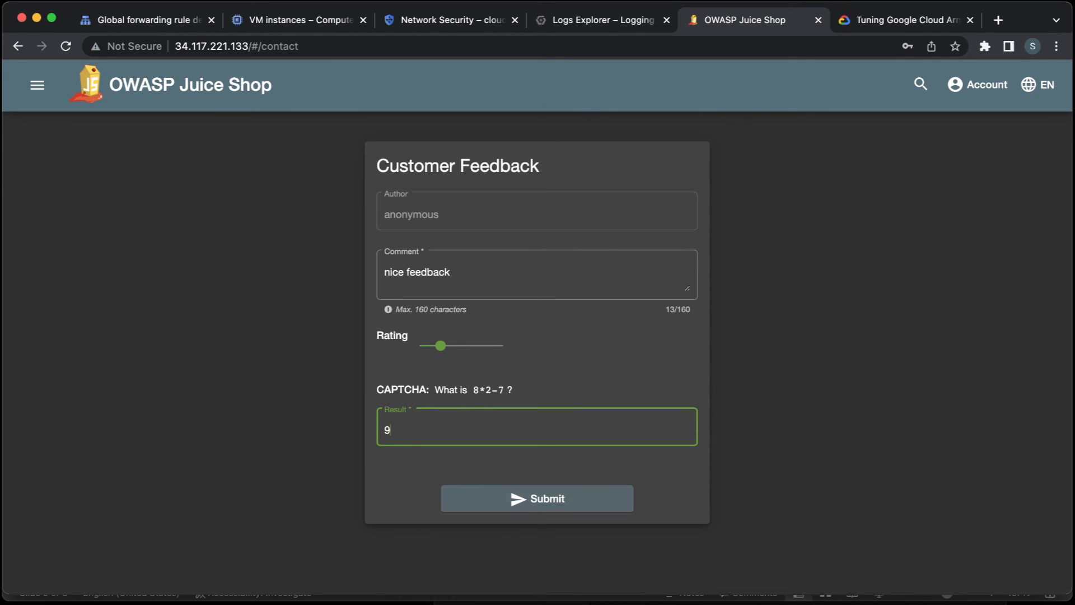
left_click(499, 501)
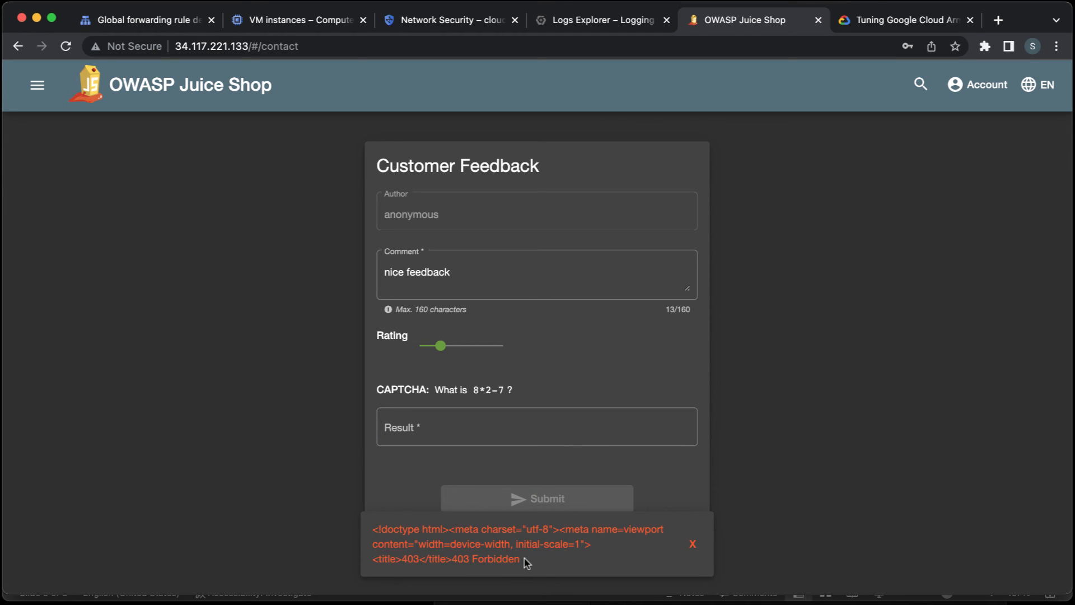
left_click_drag(521, 559, 487, 543)
left_click(488, 543)
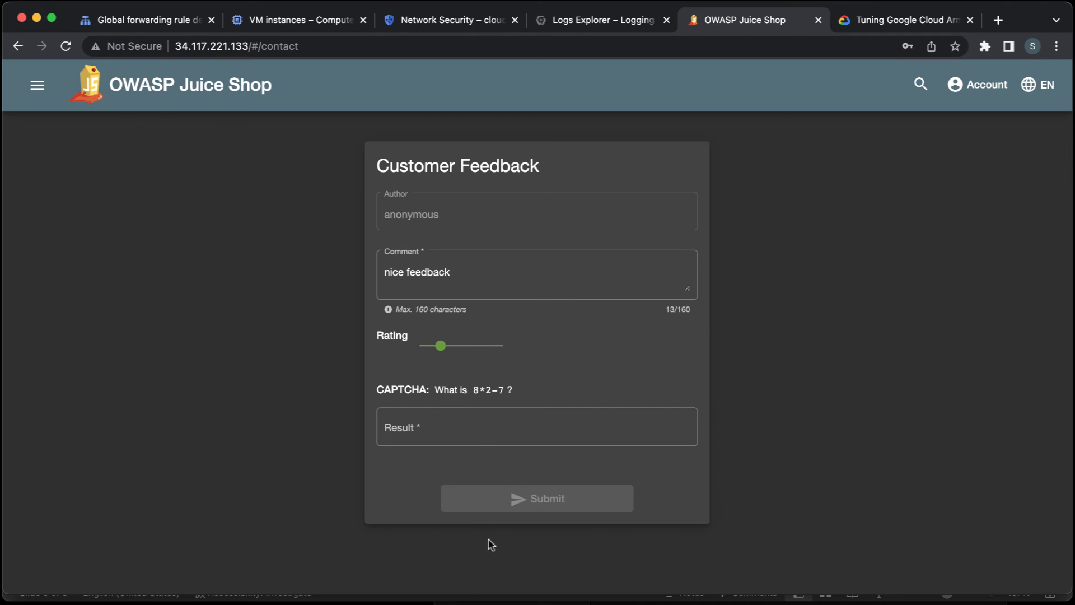
left_click(516, 274)
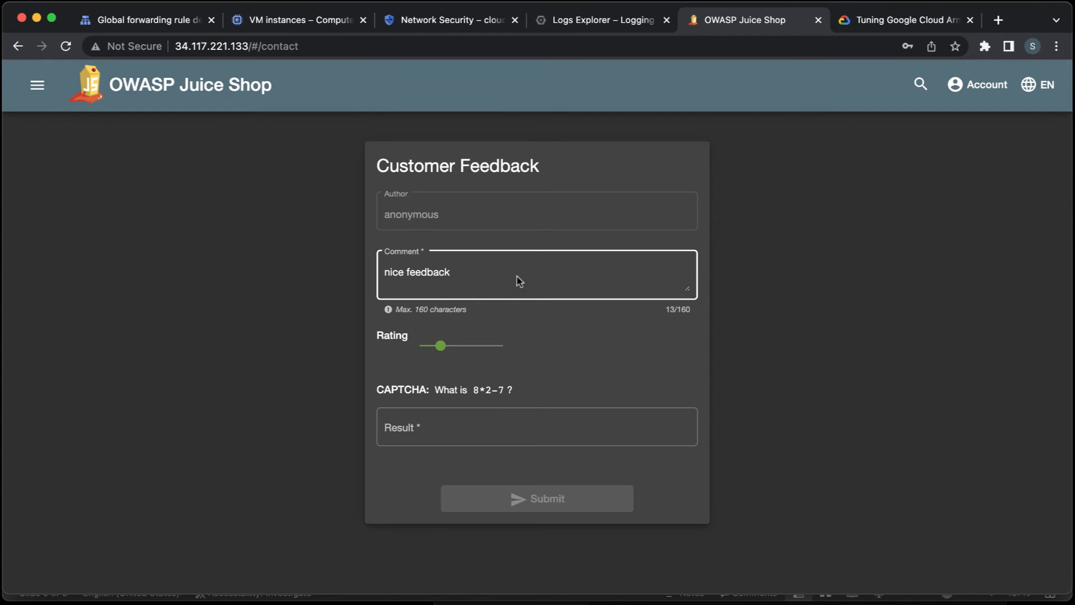
In Logs Explorer, collapse the older expanded /api/Feedbacks/ entry and extend the query's time range by 1 hour.
left_click(565, 23)
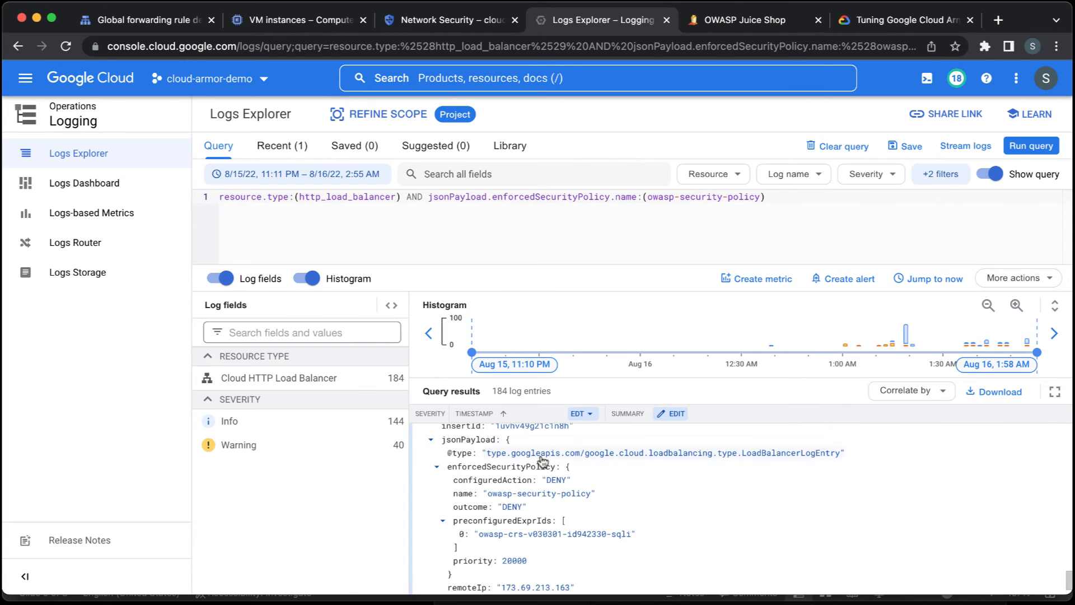
scroll(534, 464, "up", 2)
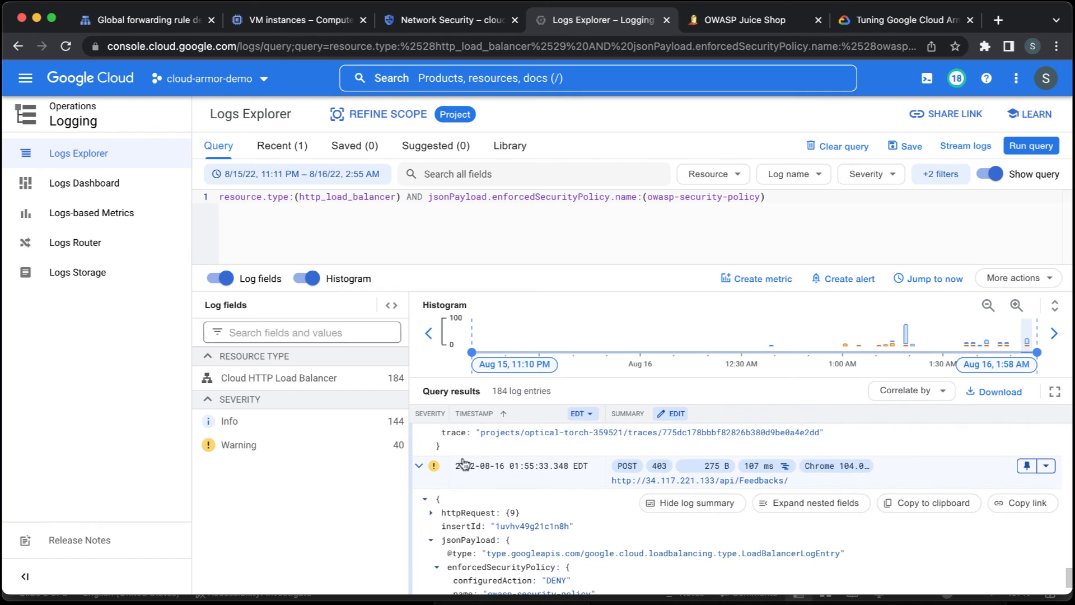
left_click(419, 466)
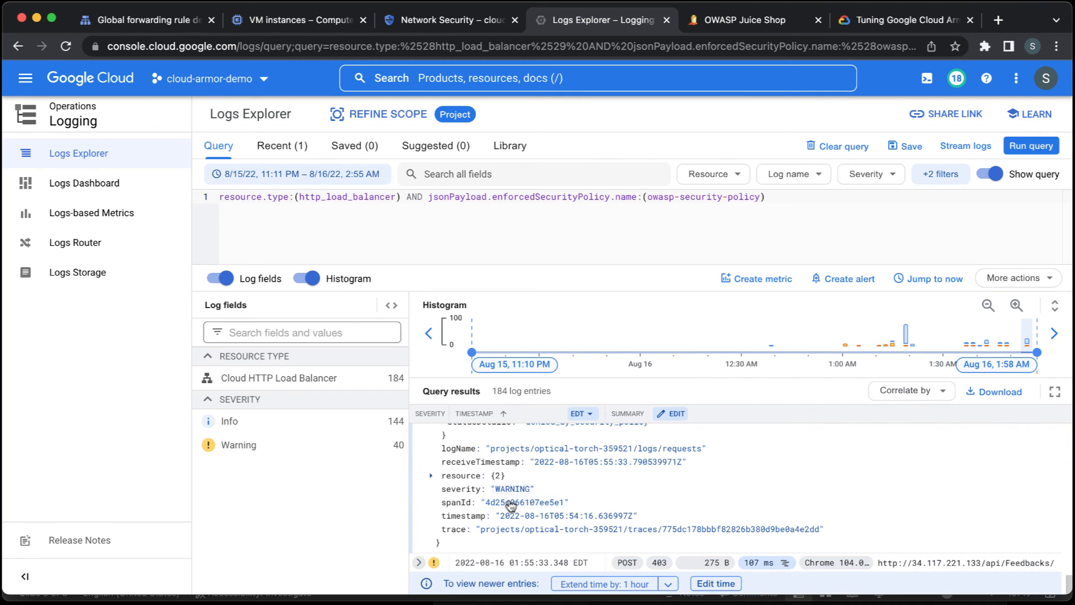
left_click(594, 583)
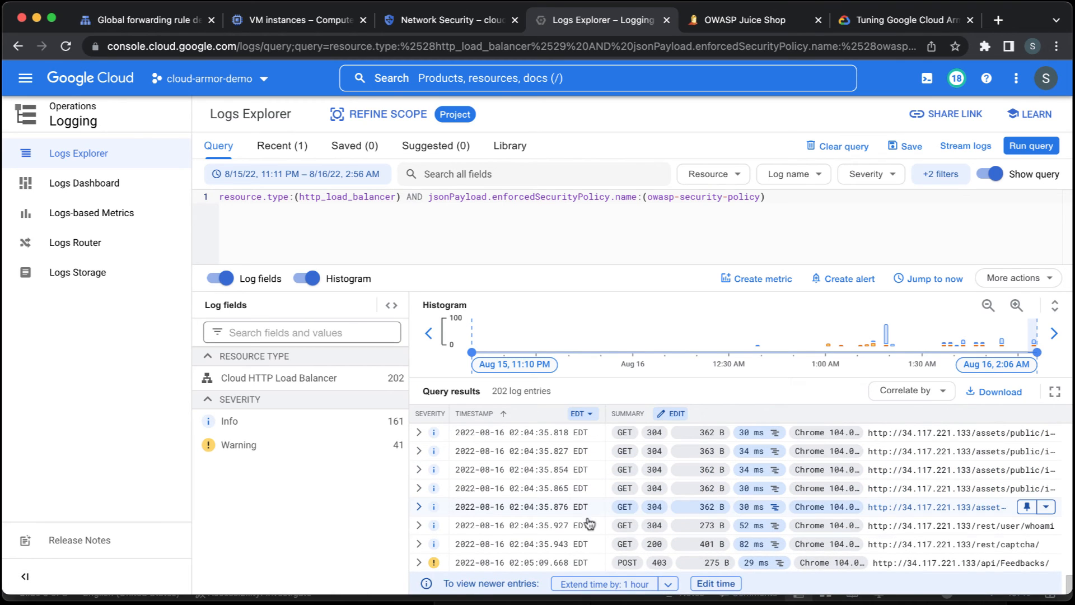
Expand the newest denied POST entry for /api/Feedbacks/ down to its enforcedSecurityPolicy and preconfiguredExprIds fields to inspect the triggered signature.
left_click(419, 562)
scroll(528, 520, "down", 10)
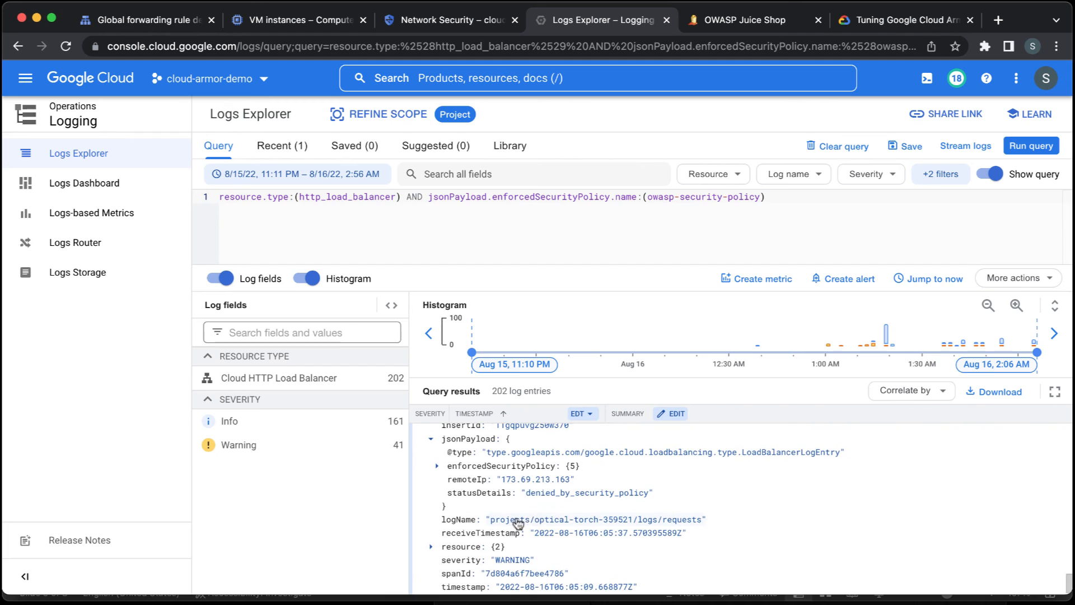
left_click(437, 466)
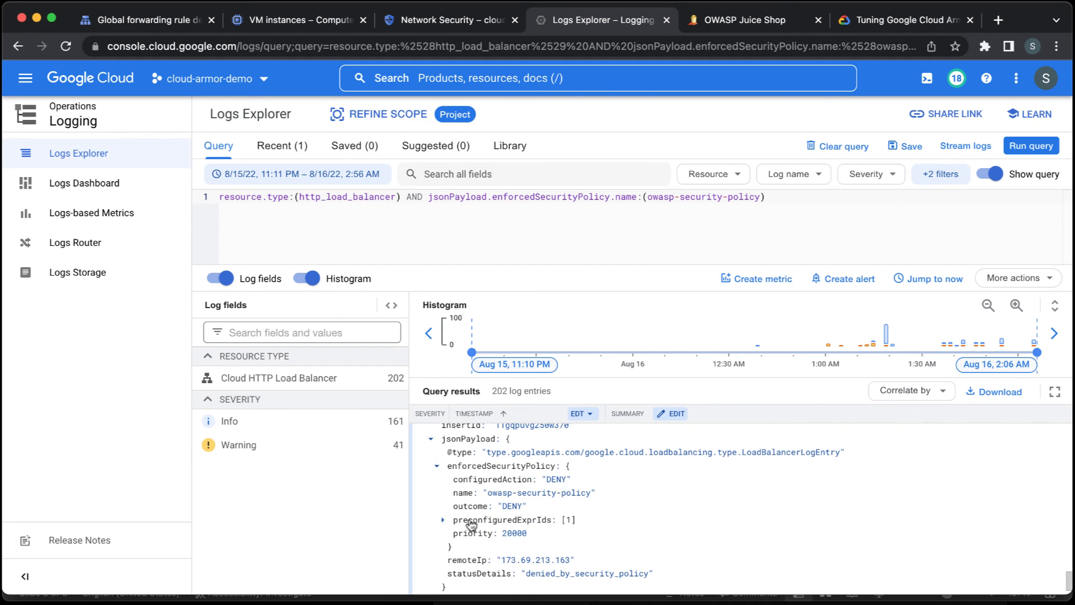
left_click(443, 520)
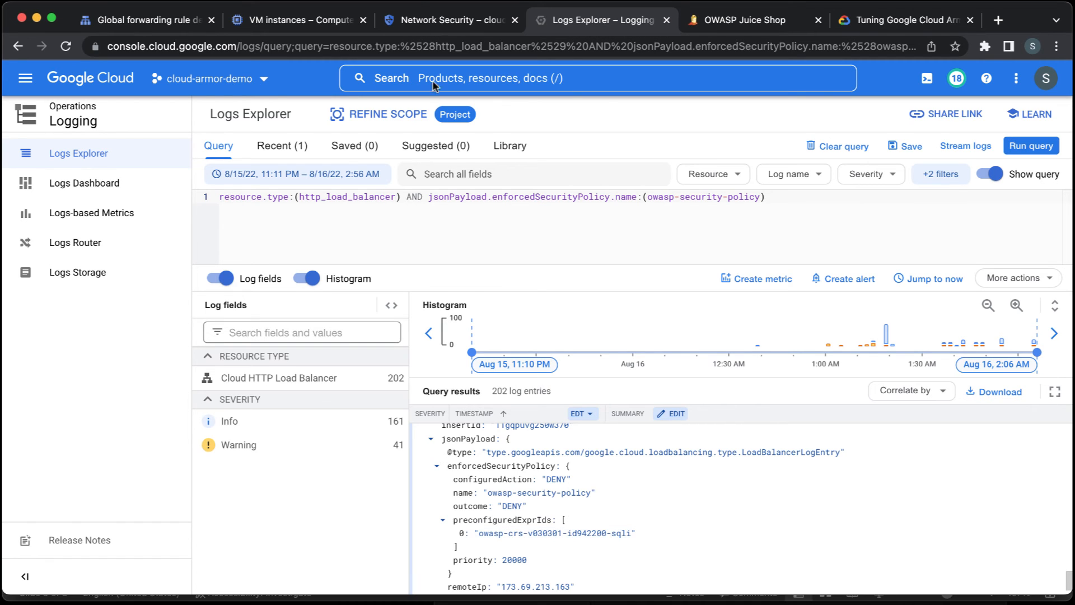
Edit the prevent-sql-injection rule of owasp-security-policy to enable preview only, update it and dismiss the notification.
left_click(427, 21)
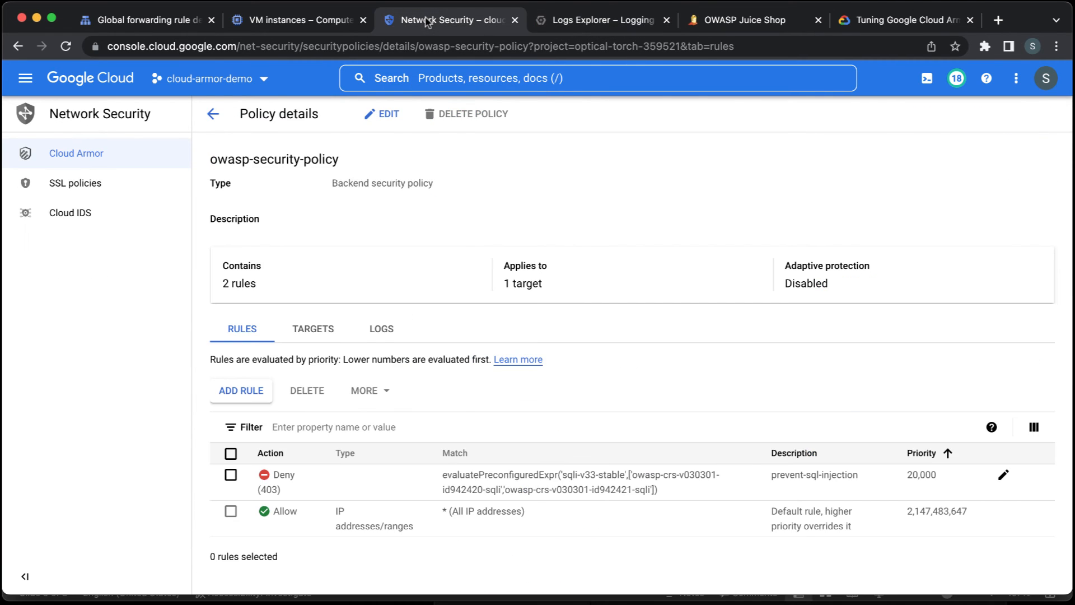
left_click(1003, 476)
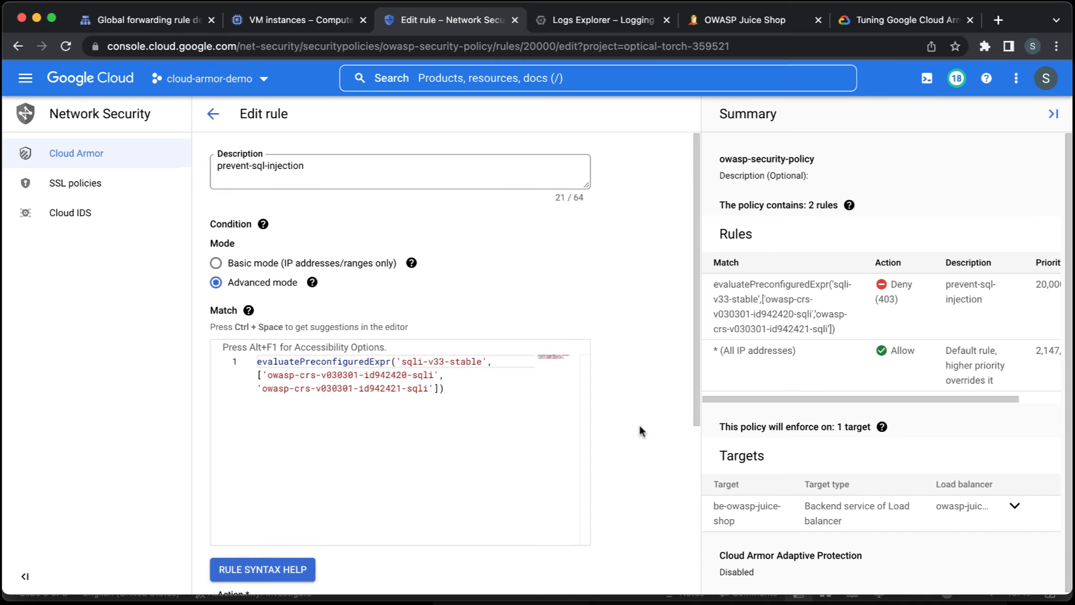
scroll(641, 431, "down", 5)
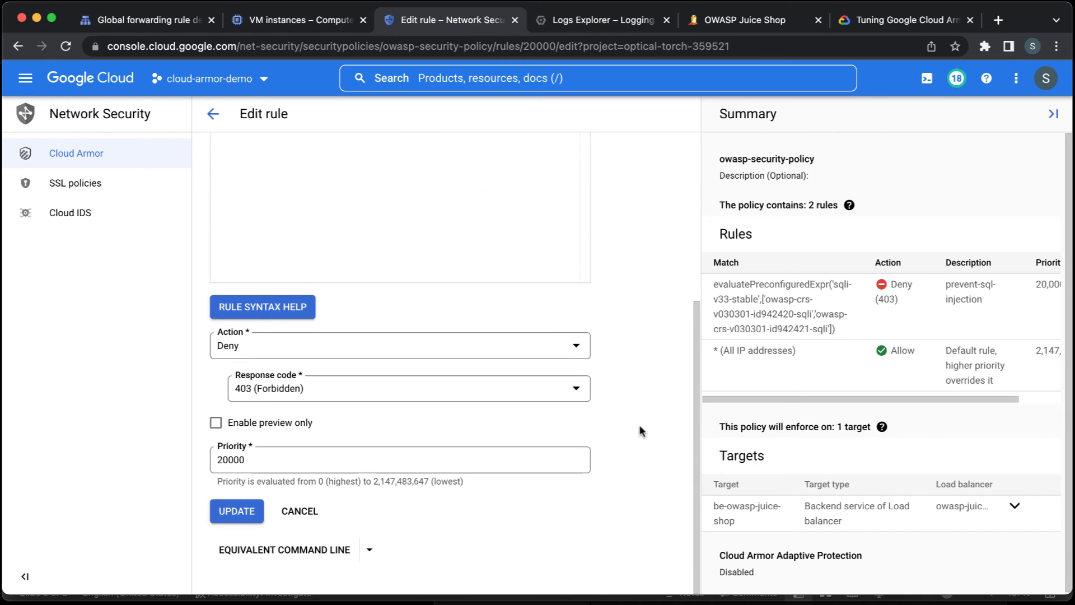
left_click(287, 424)
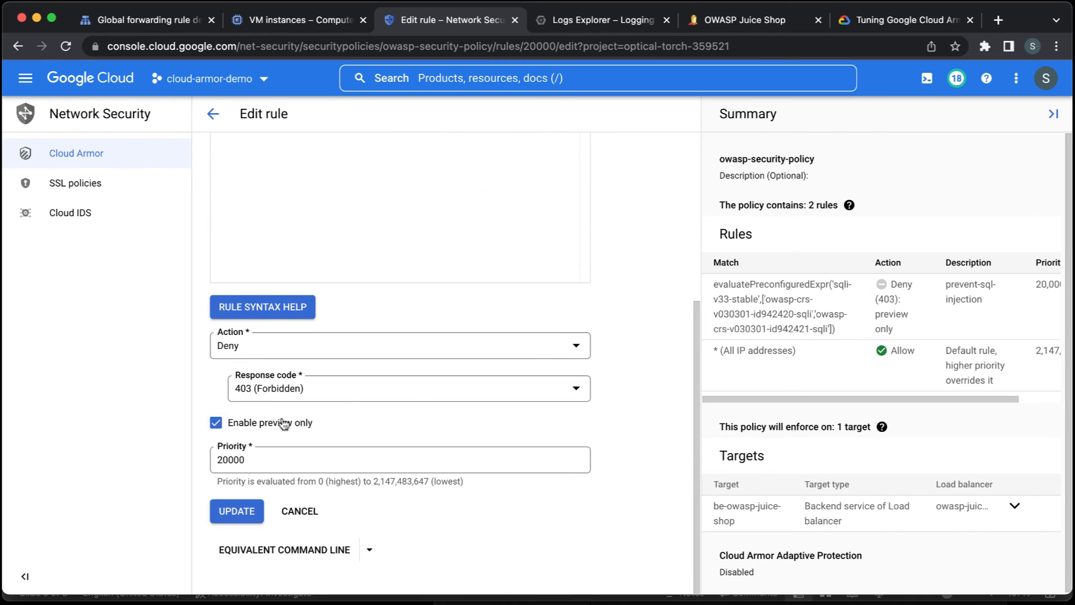
left_click(247, 507)
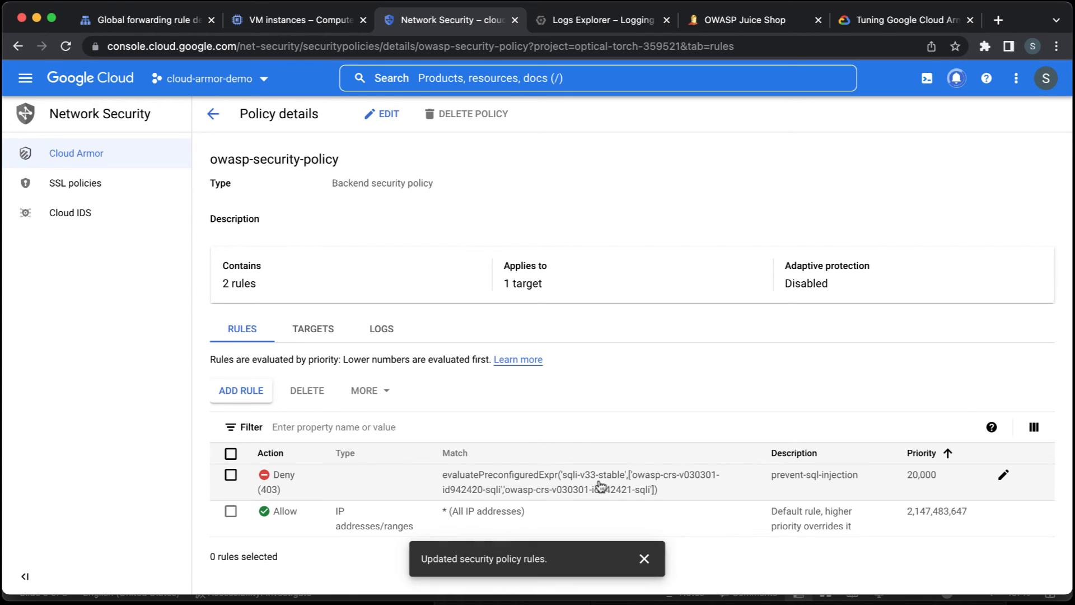
left_click(645, 559)
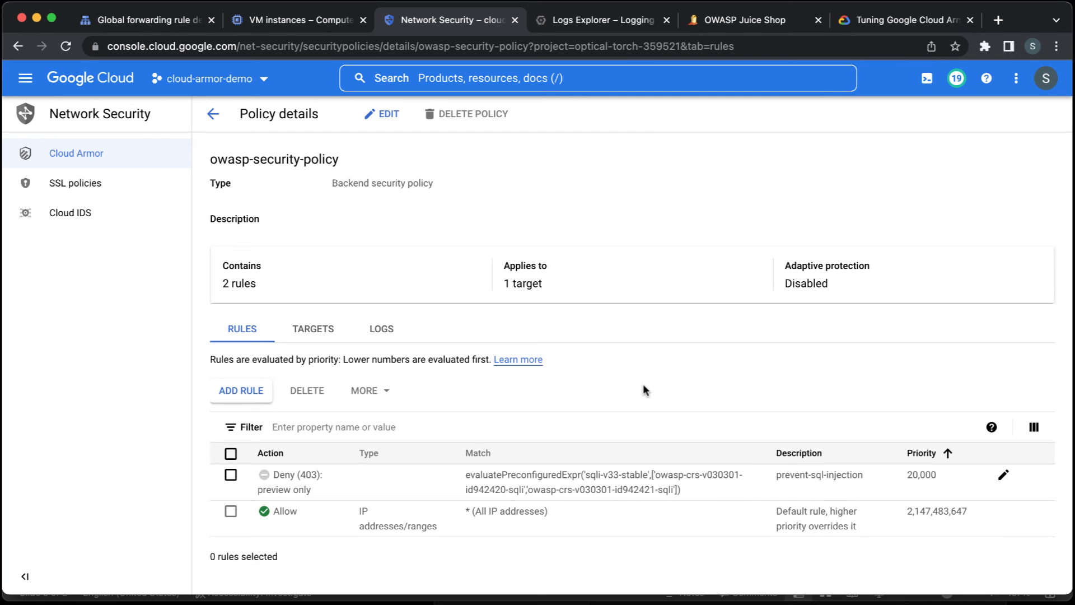
left_click(774, 24)
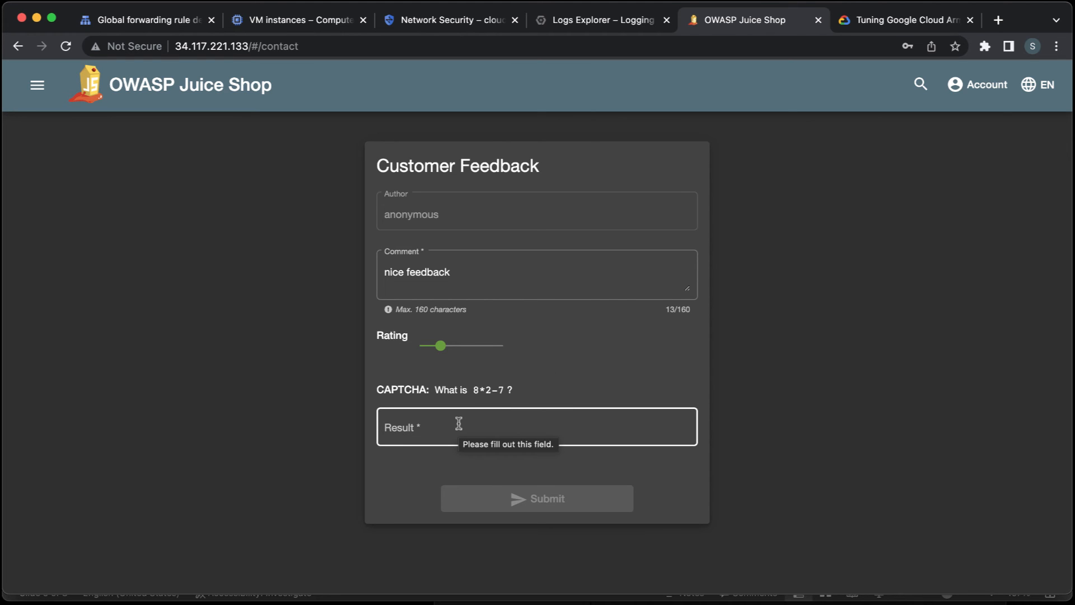
left_click(560, 20)
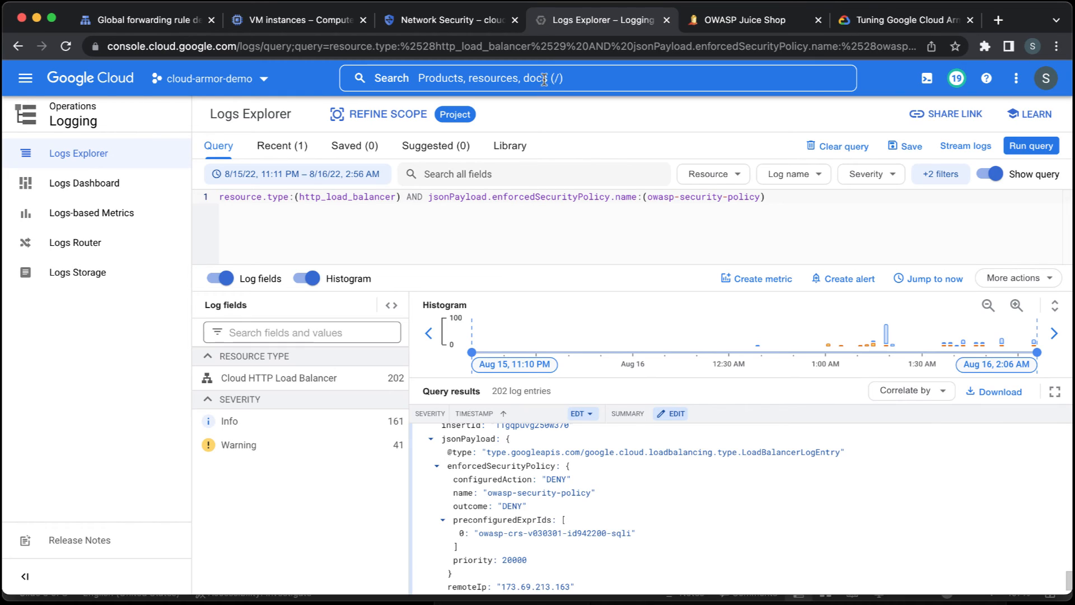
scroll(539, 517, "down", 3)
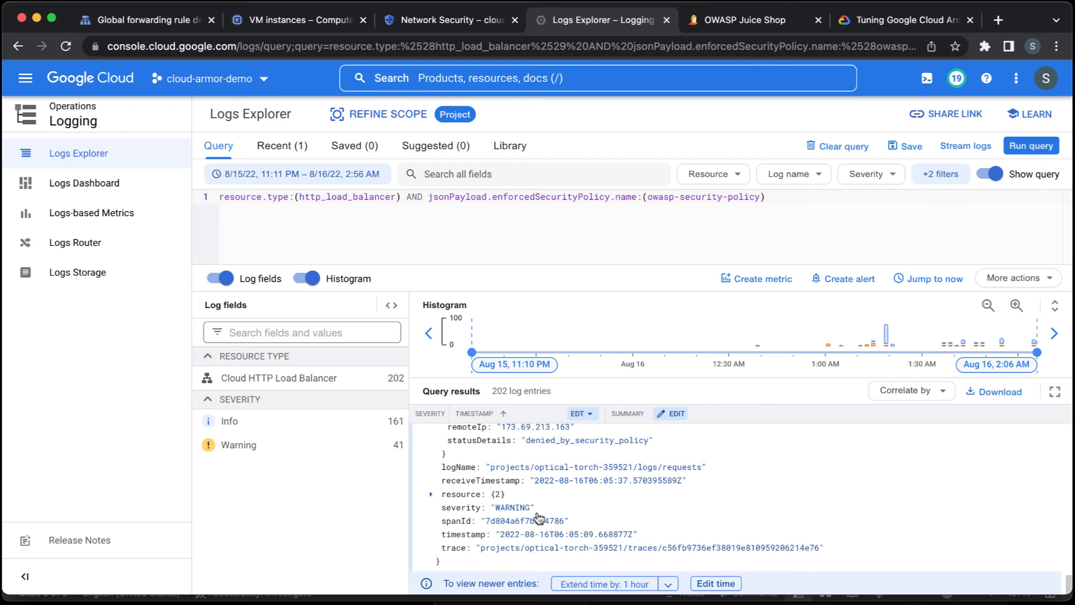
Return to the Juice Shop feedback form, answer the CAPTCHA with 9 and resubmit the "nice feedback" comment.
left_click(754, 23)
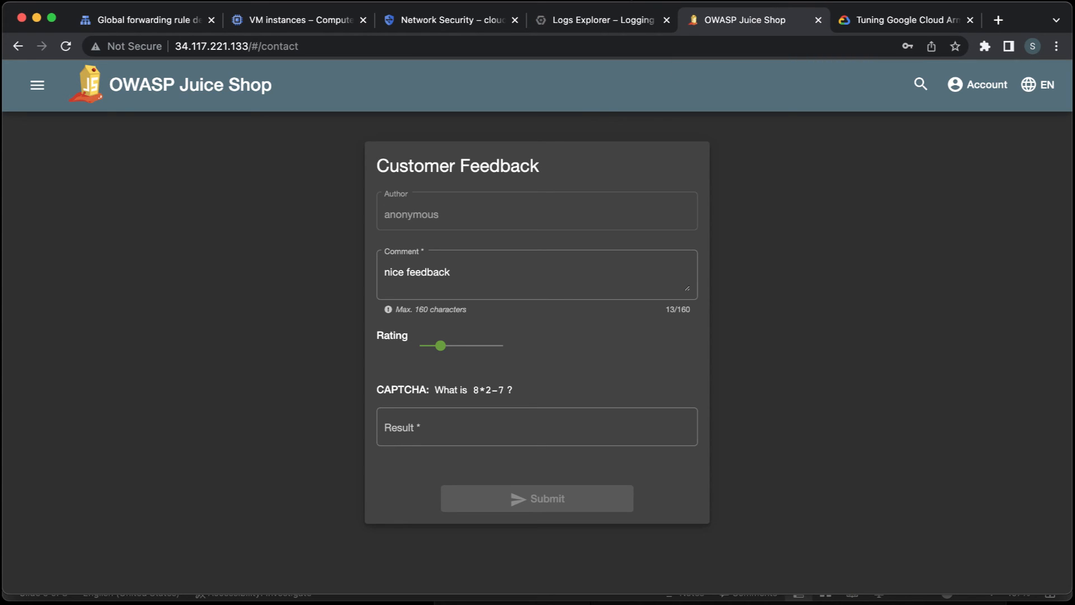
left_click(620, 1)
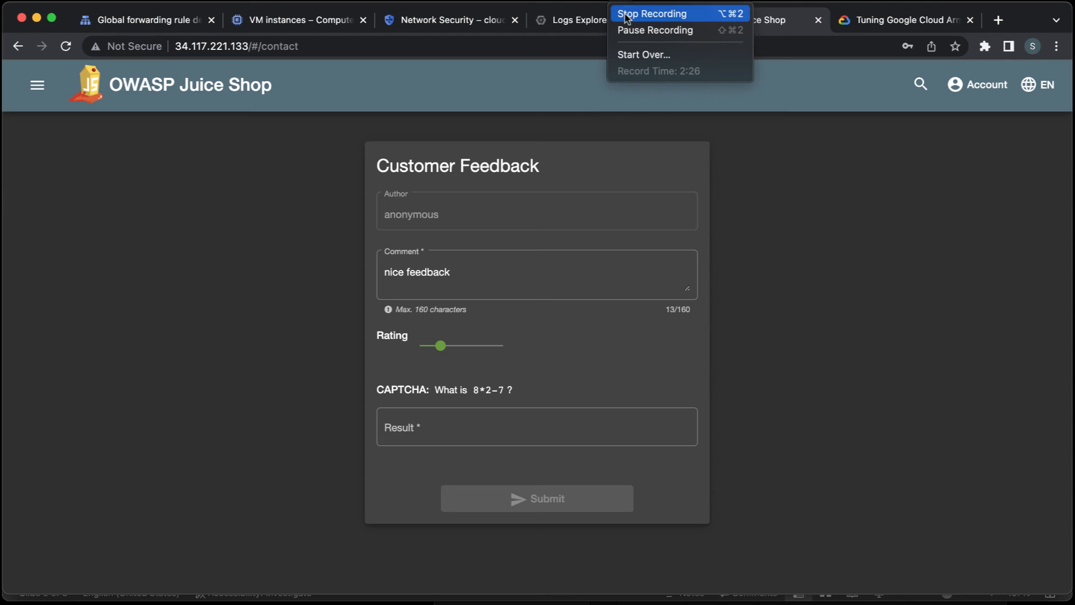
left_click(625, 15)
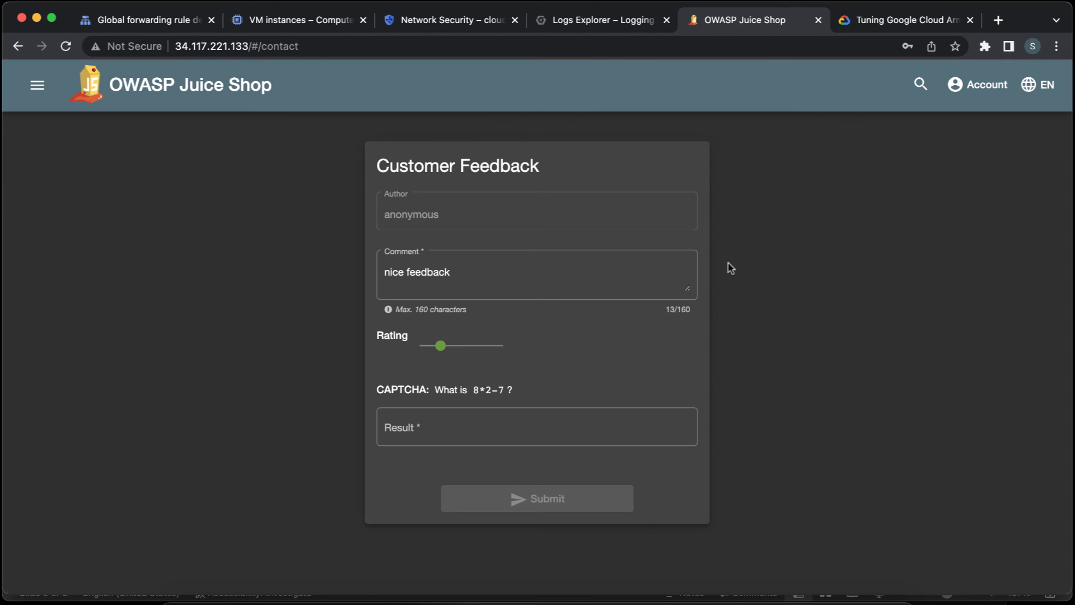
left_click(527, 271)
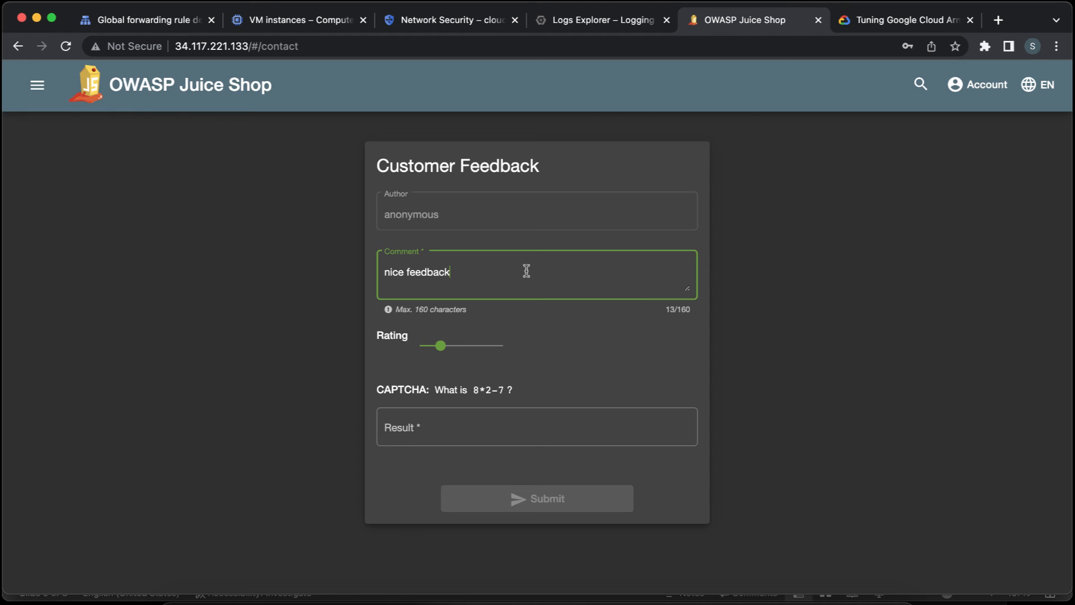
left_click(470, 429)
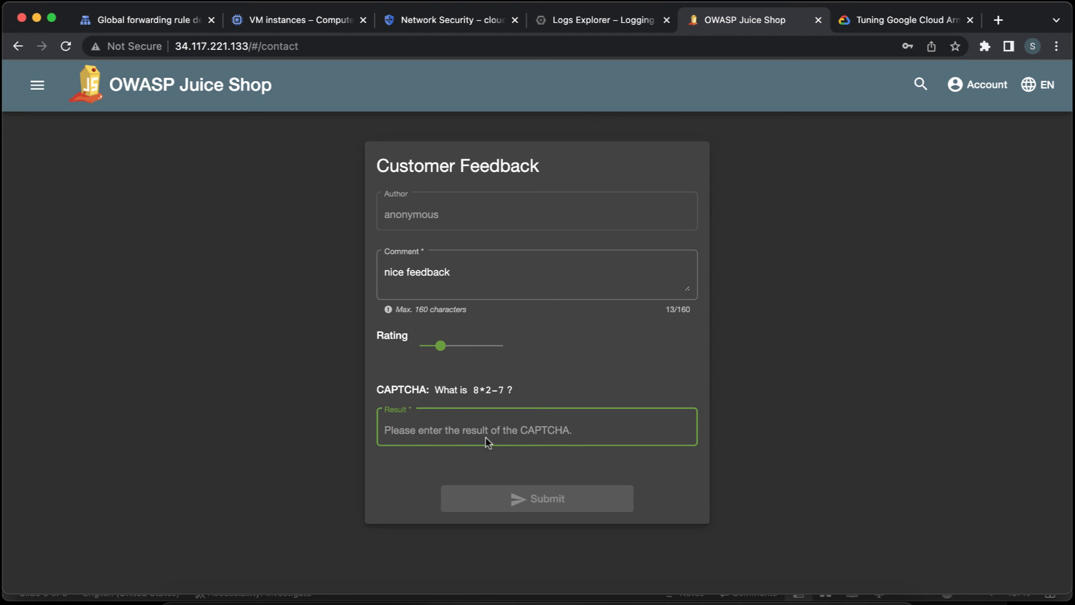
type("9")
left_click(522, 278)
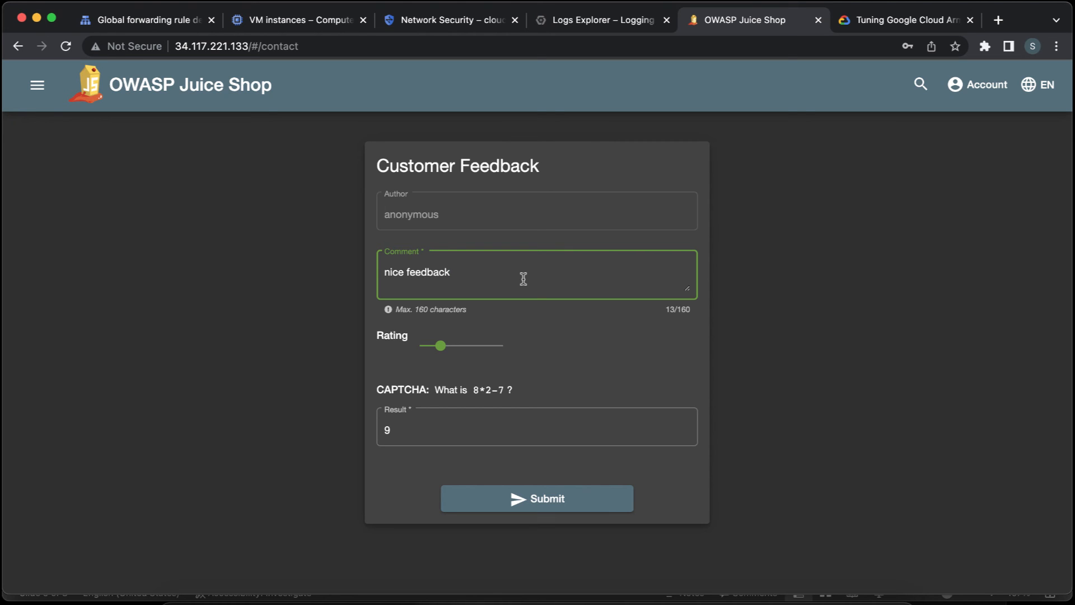
left_click(538, 500)
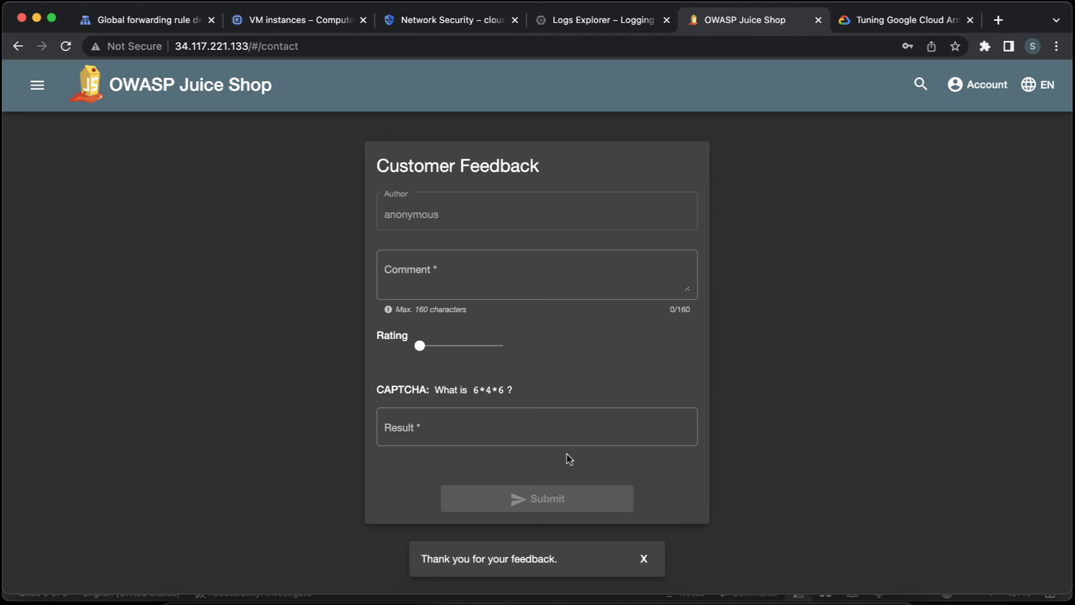
Switch to Logs Explorer and extend the query's time range by 1 hour to load newer entries.
triple_click(504, 557)
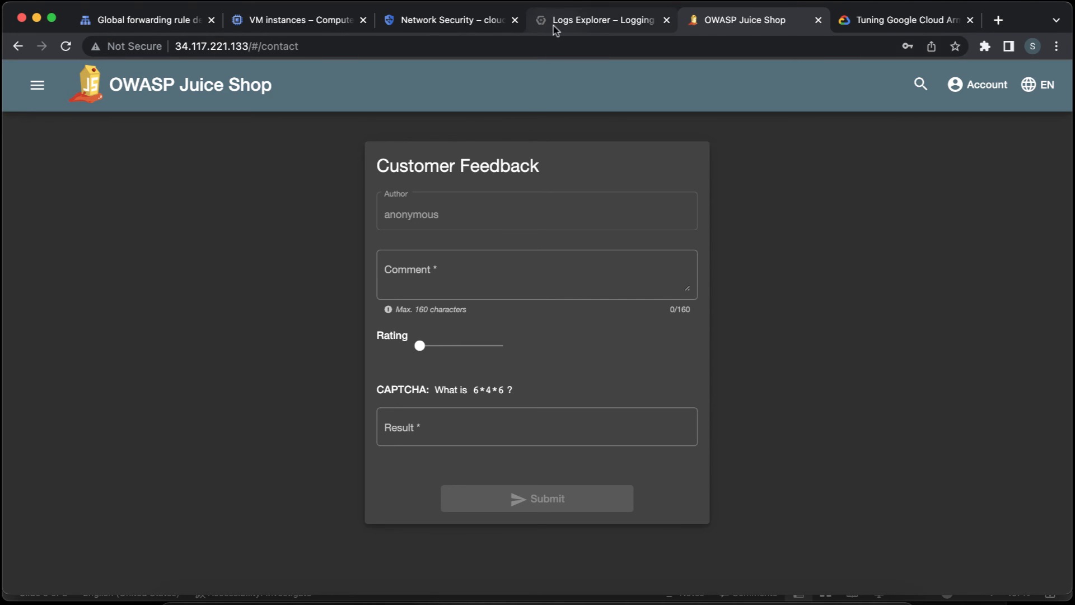
left_click(594, 20)
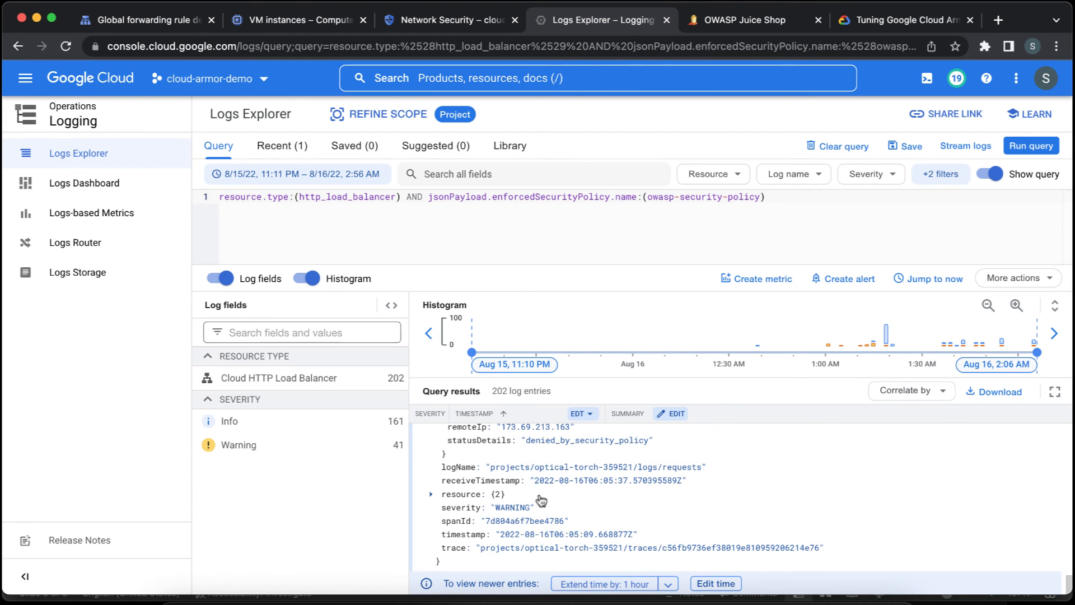
left_click(577, 583)
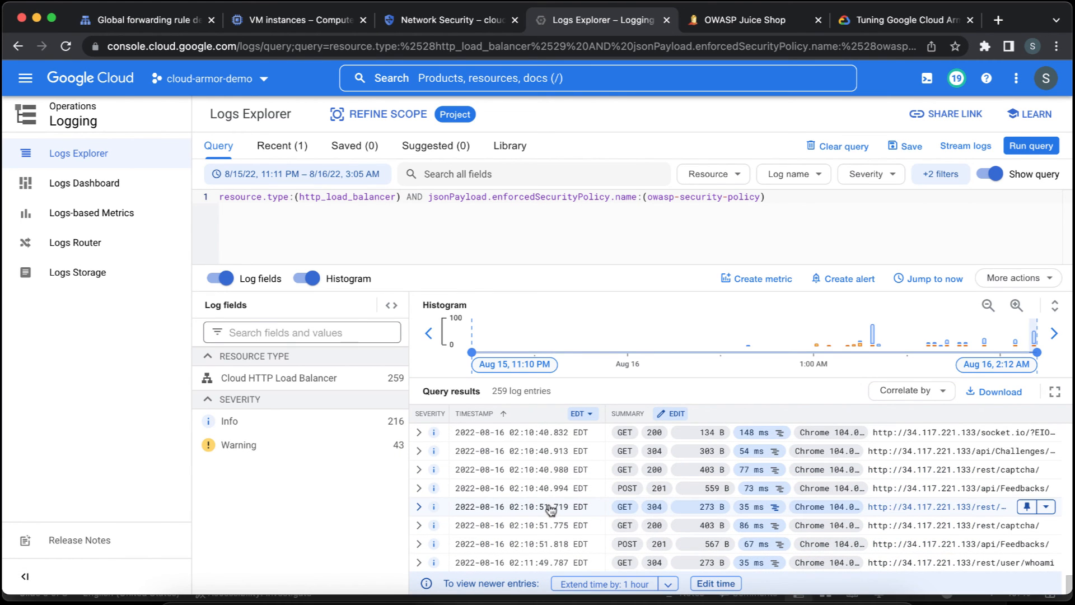
Expand the latest warning POST entry for /api/Feedbacks/ down to its previewSecurityPolicy and preconfiguredExprIds fields to inspect the previewed signature.
scroll(550, 509, "up", 2)
scroll(550, 510, "up", 5)
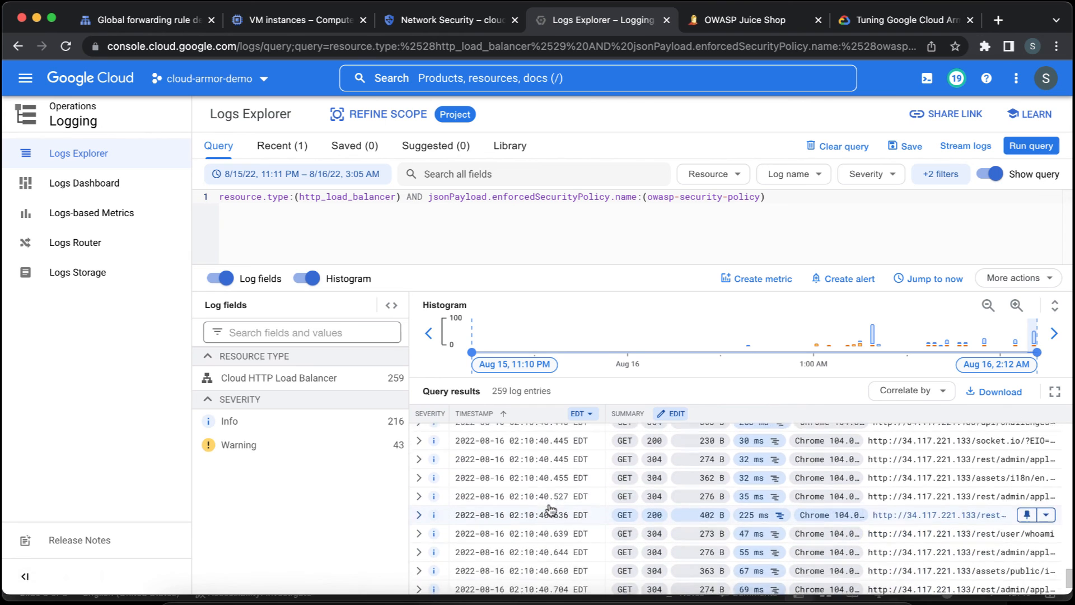
scroll(550, 509, "up", 1)
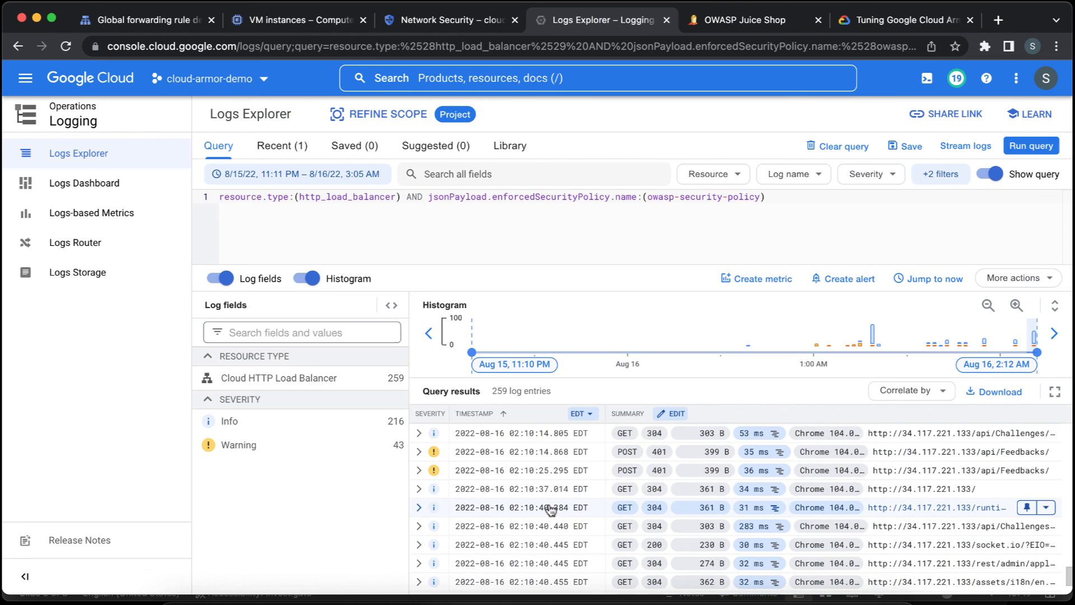
left_click(419, 470)
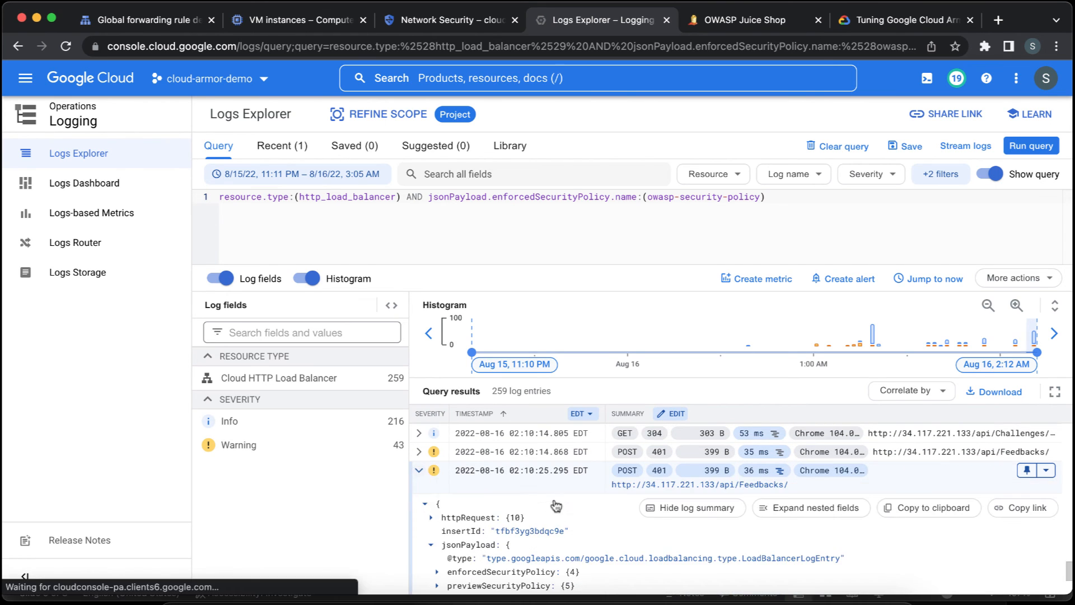
scroll(464, 522, "down", 3)
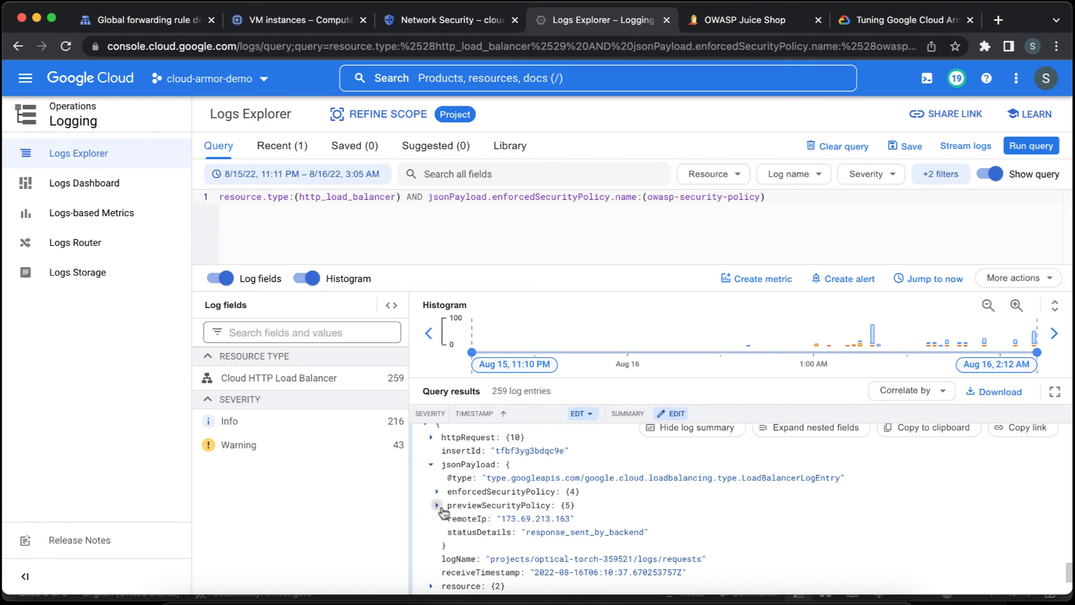
left_click(438, 505)
scroll(527, 541, "down", 1)
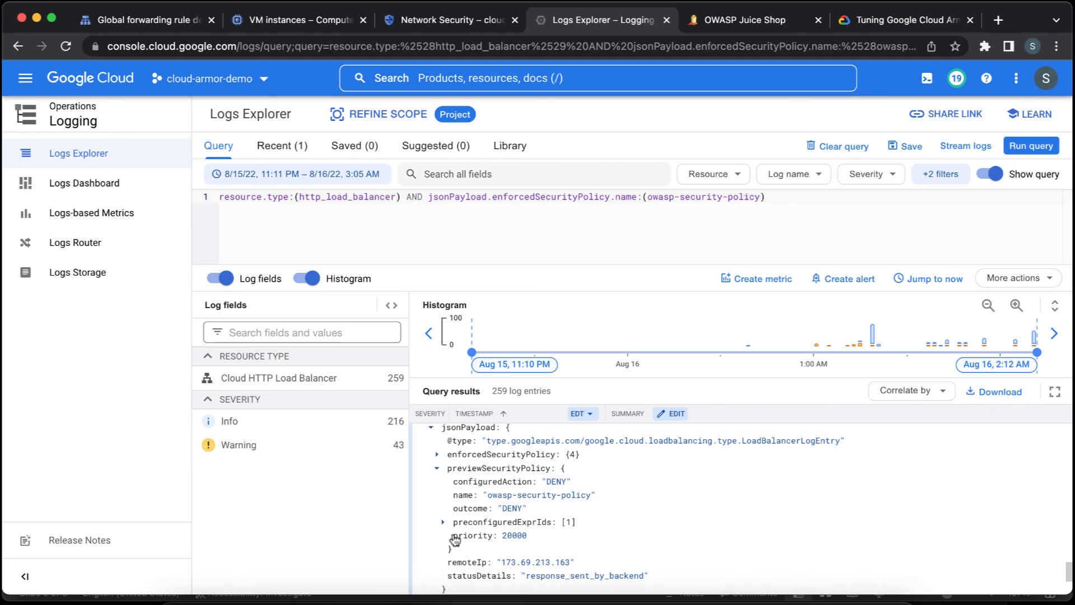
left_click(443, 522)
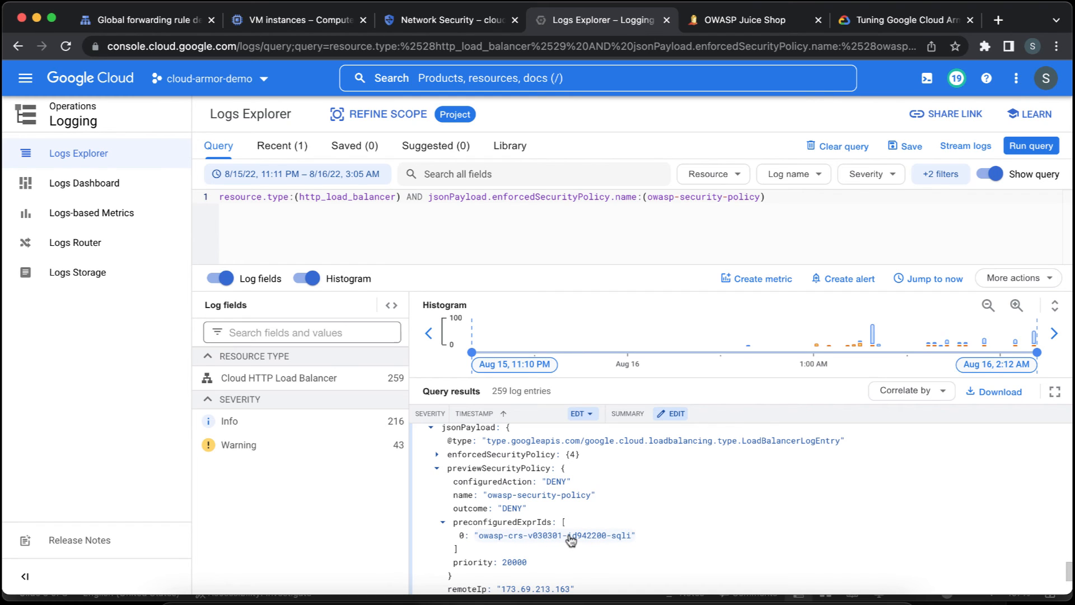
Collapse the inspected /api/Feedbacks/ log entry and return to the Juice Shop customer feedback form.
scroll(657, 570, "up", 2)
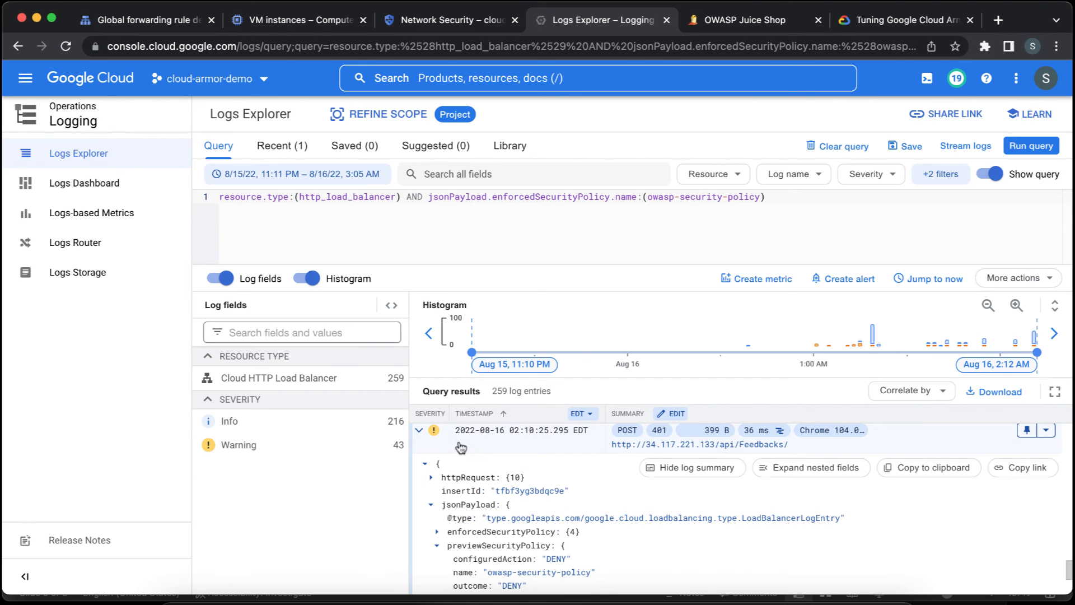
left_click(419, 433)
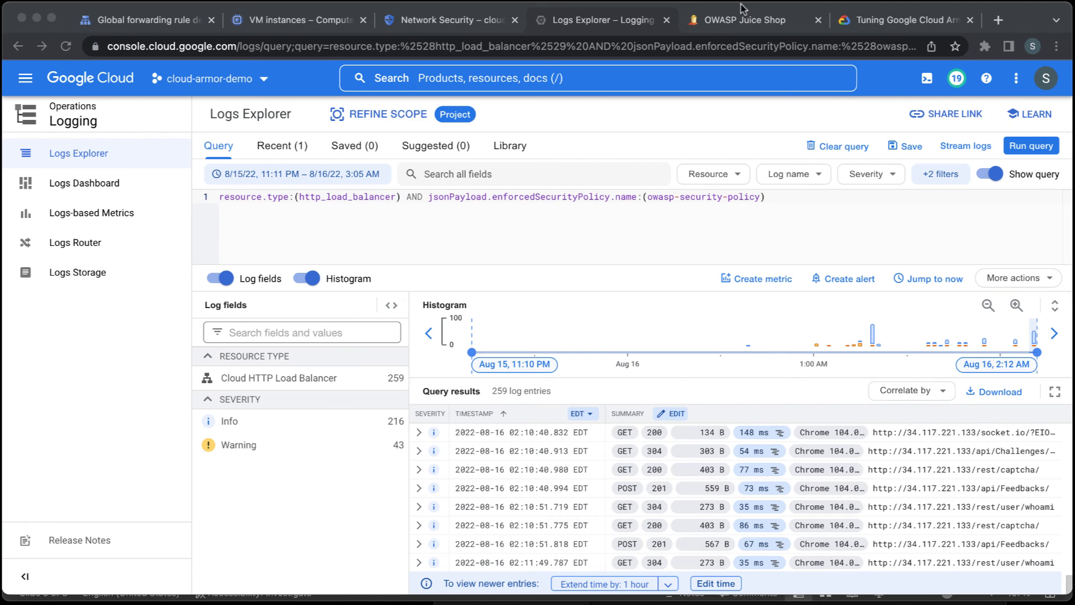
left_click(749, 22)
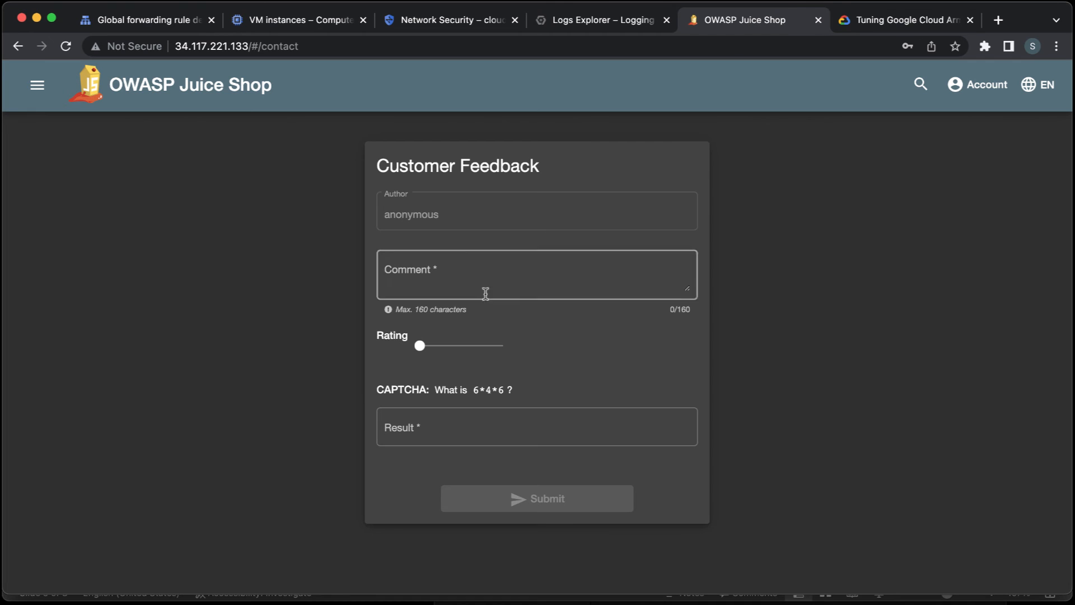
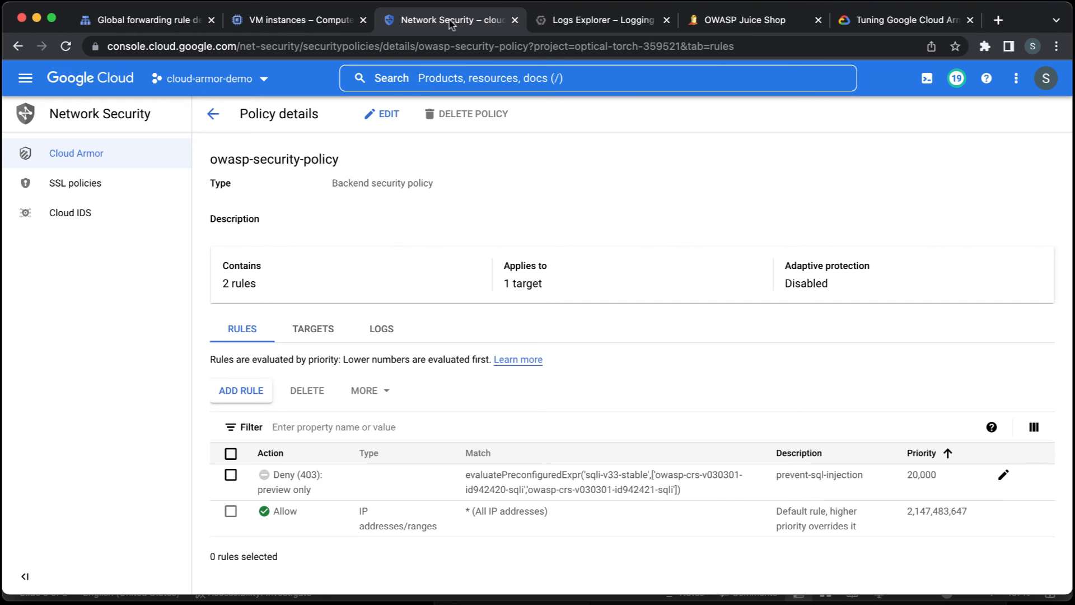
Start a new rule in owasp-security-policy with the description "prevent xss" and switch its condition to Advanced mode.
left_click(256, 391)
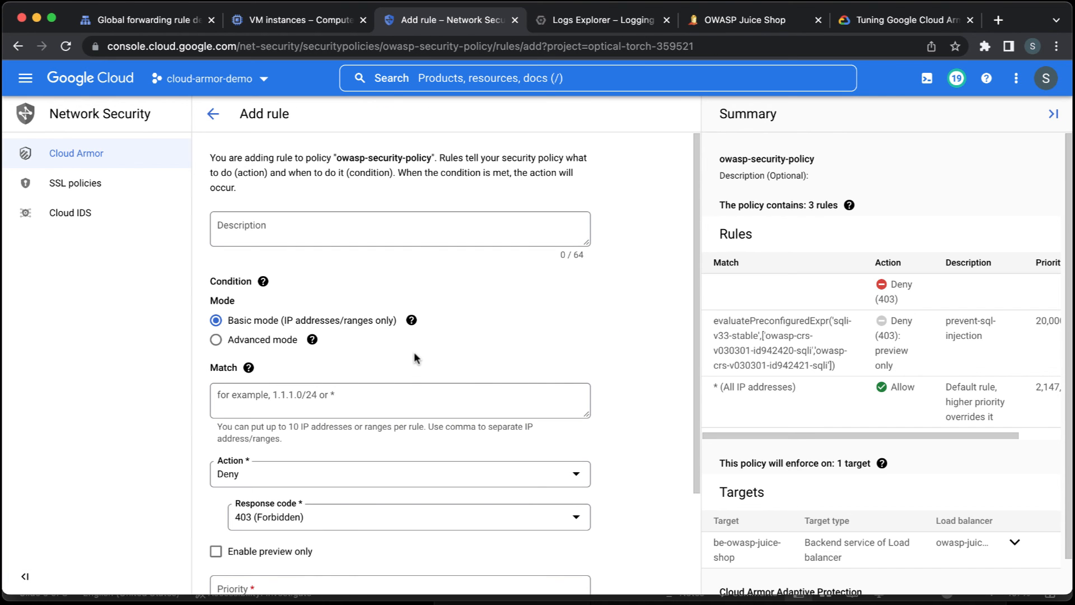
left_click(417, 234)
type("pre")
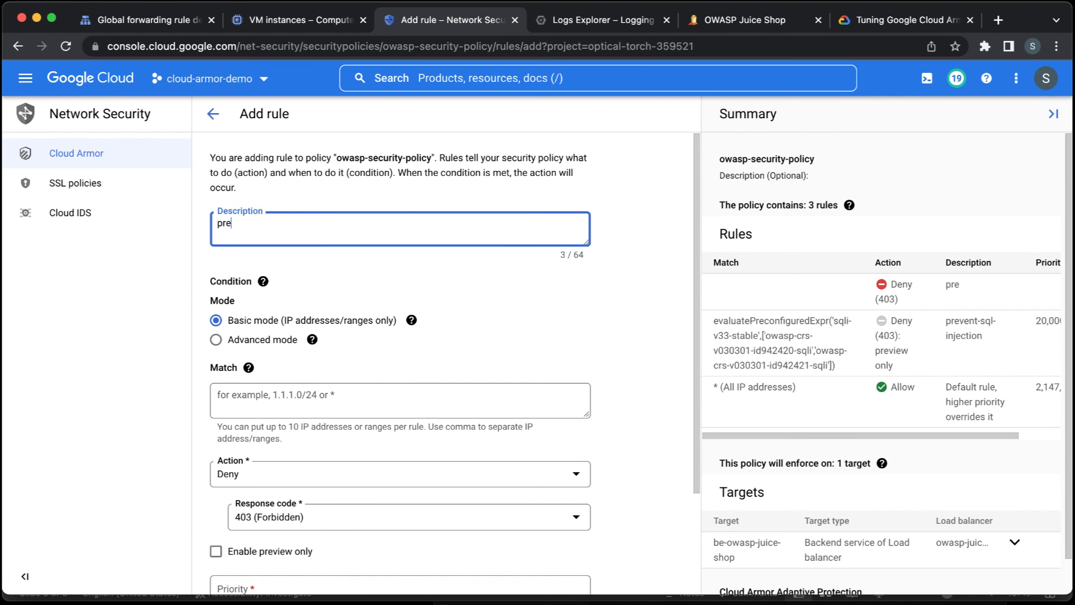
type("vent xss")
left_click(283, 342)
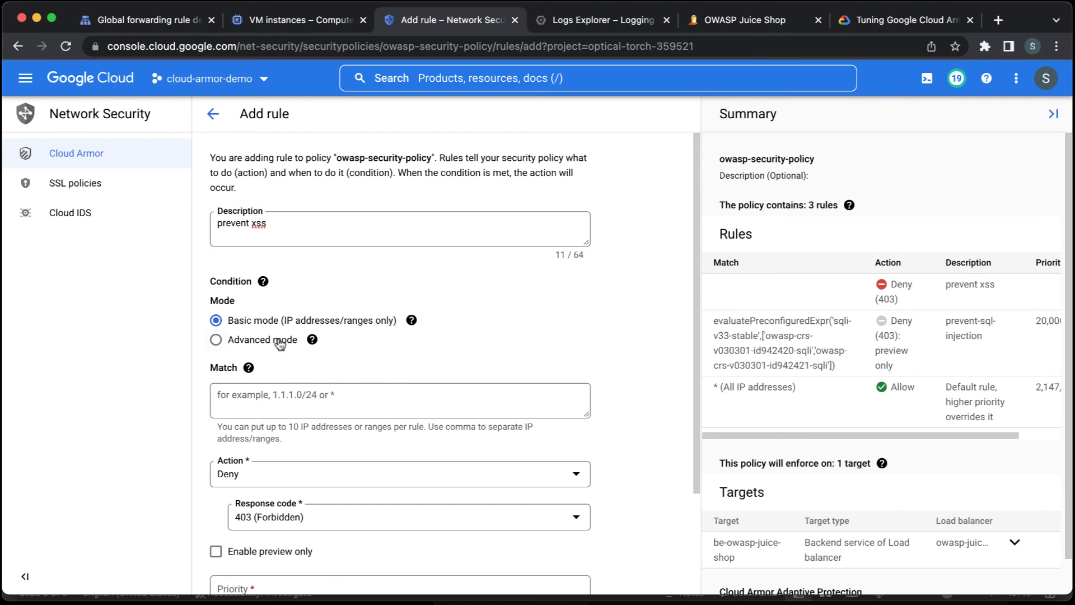
Enter the match expression evaluatePreconfiguredExpr('xss-v33-stable'), checking the rule name against the Cloud Armor rule tuning documentation.
left_click(336, 424)
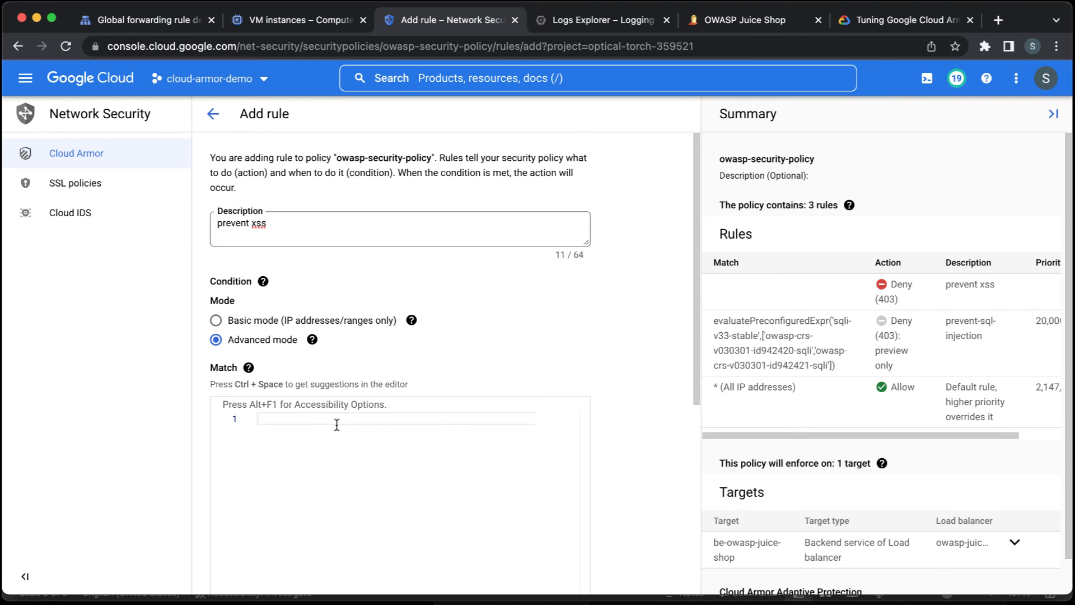
type("E")
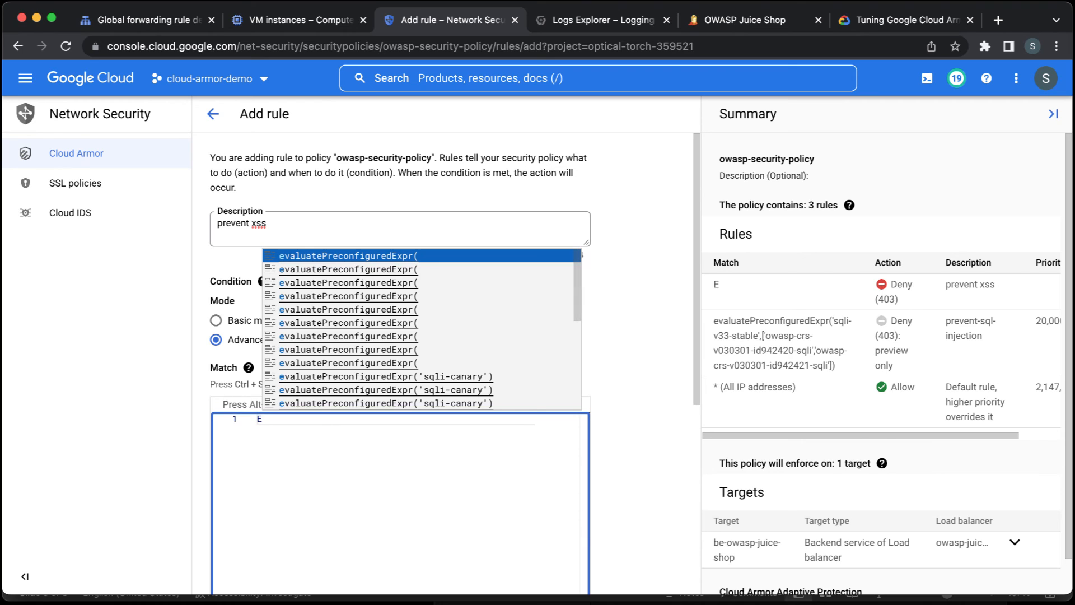
key("Return")
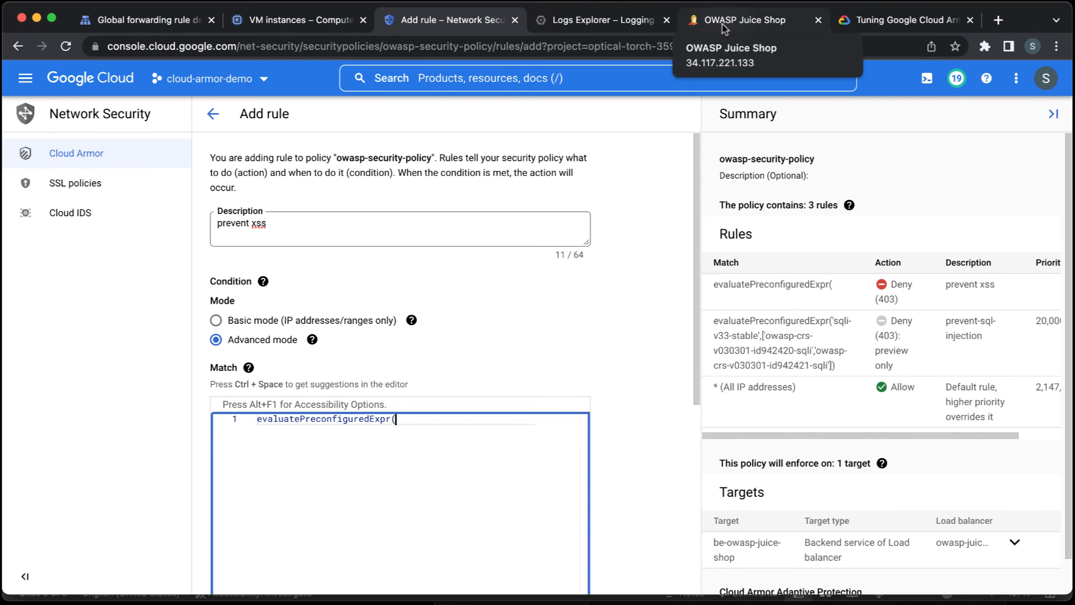
left_click(904, 20)
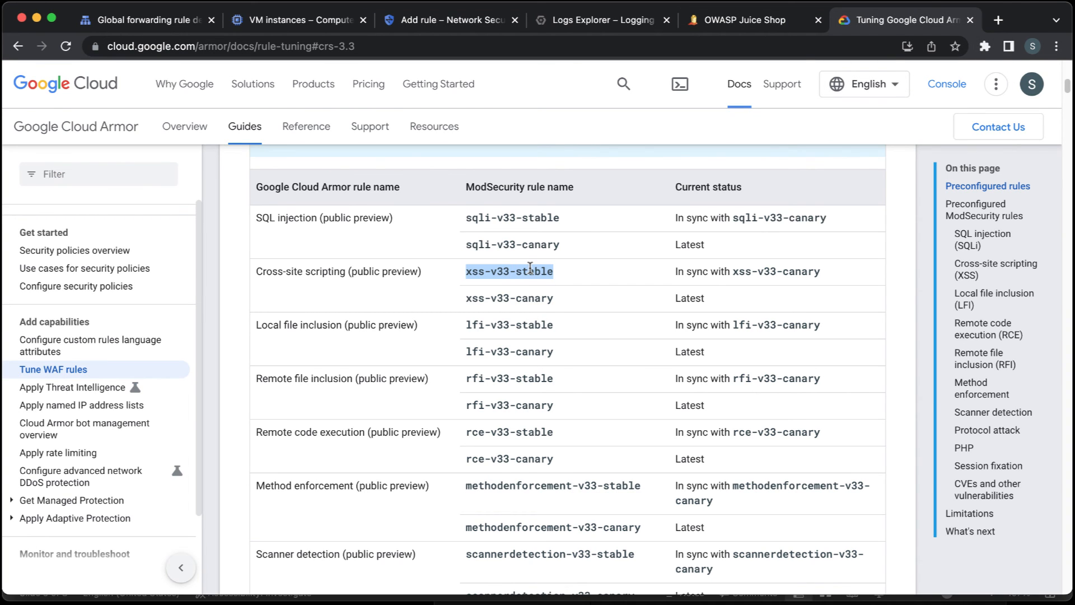
left_click(417, 21)
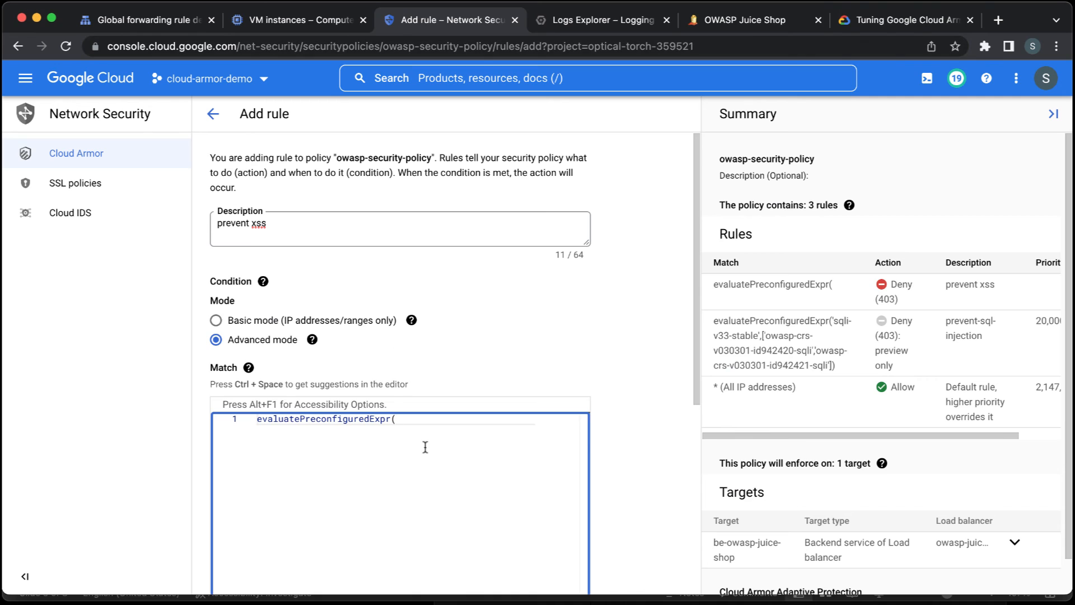
type("'")
type("xss-v33-stable")
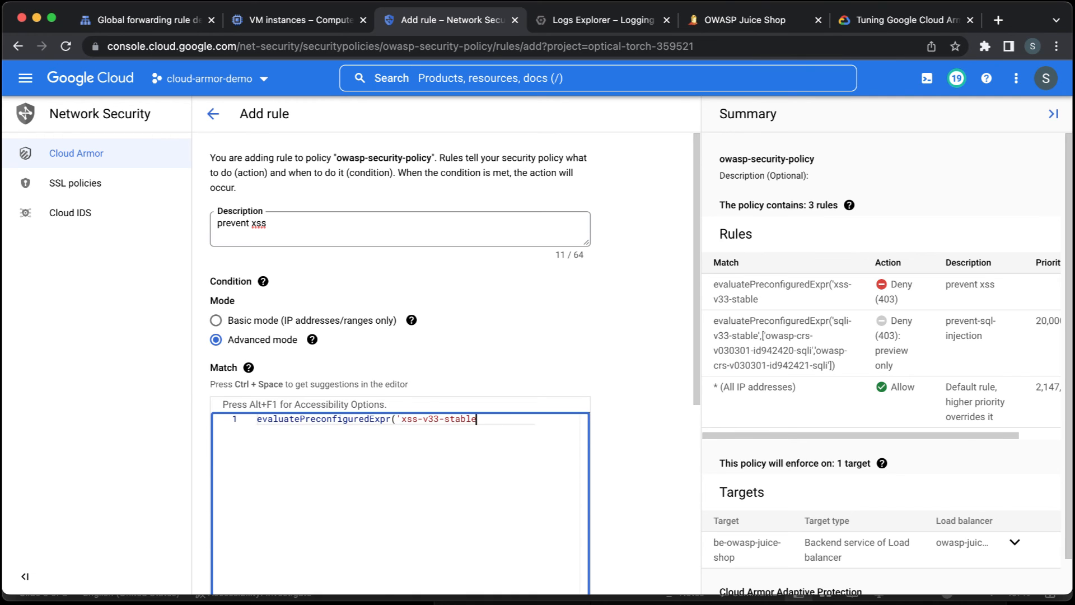
type("')")
Set the XSS rule's priority to 30000, add it to the policy and dismiss the creation notice.
scroll(627, 414, "down", 1)
scroll(625, 413, "down", 5)
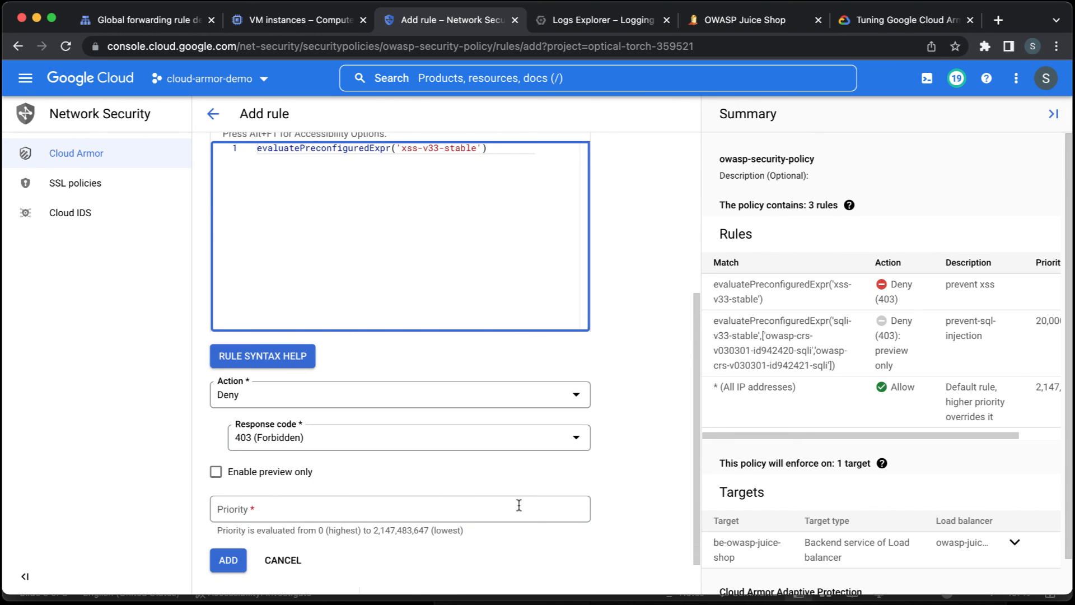
left_click(519, 507)
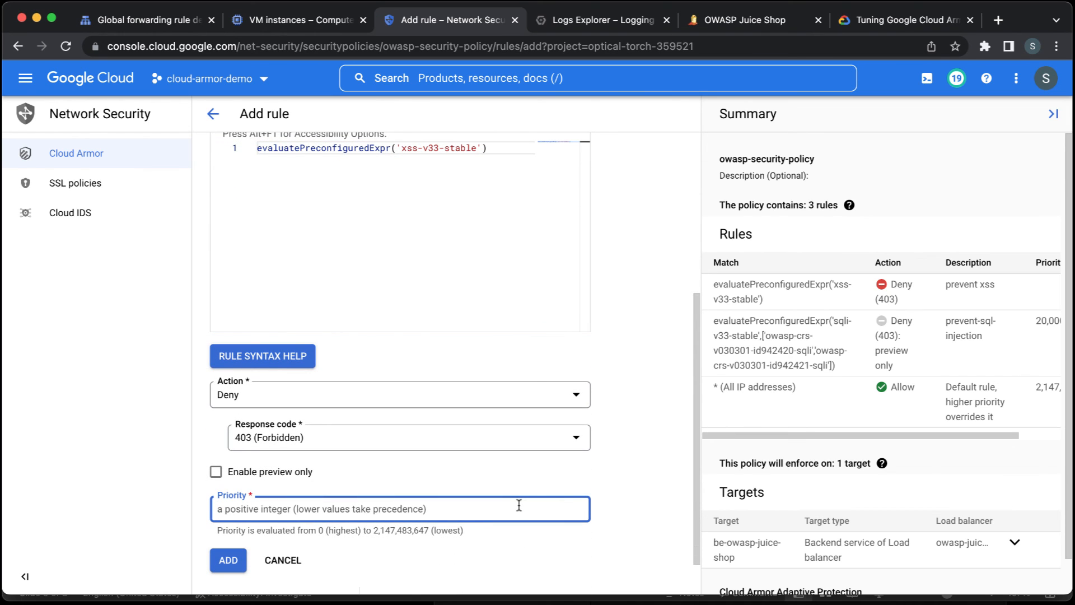
type("30000")
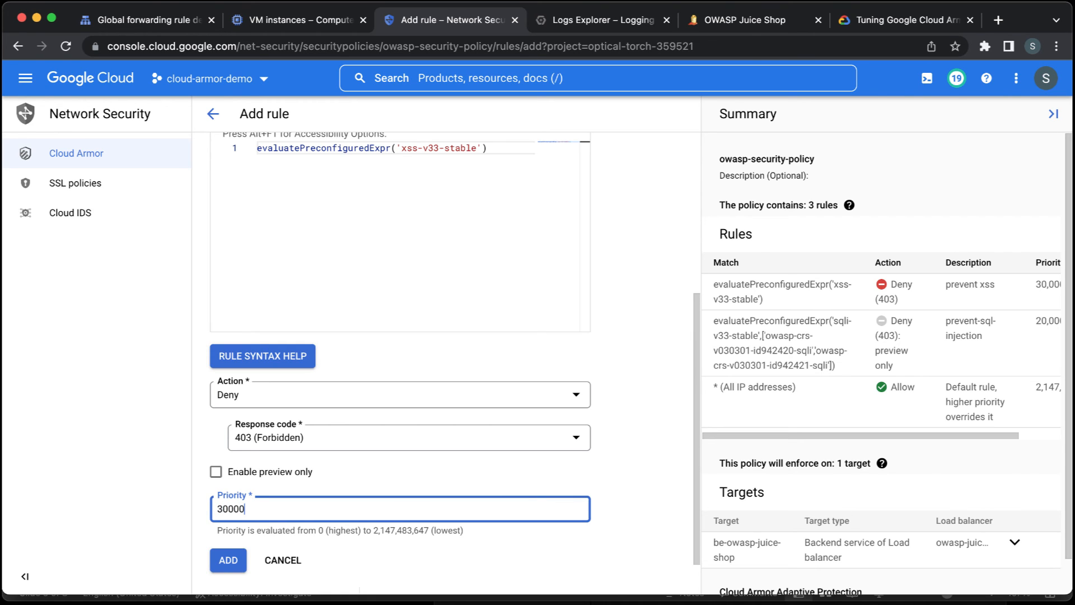
left_click(649, 395)
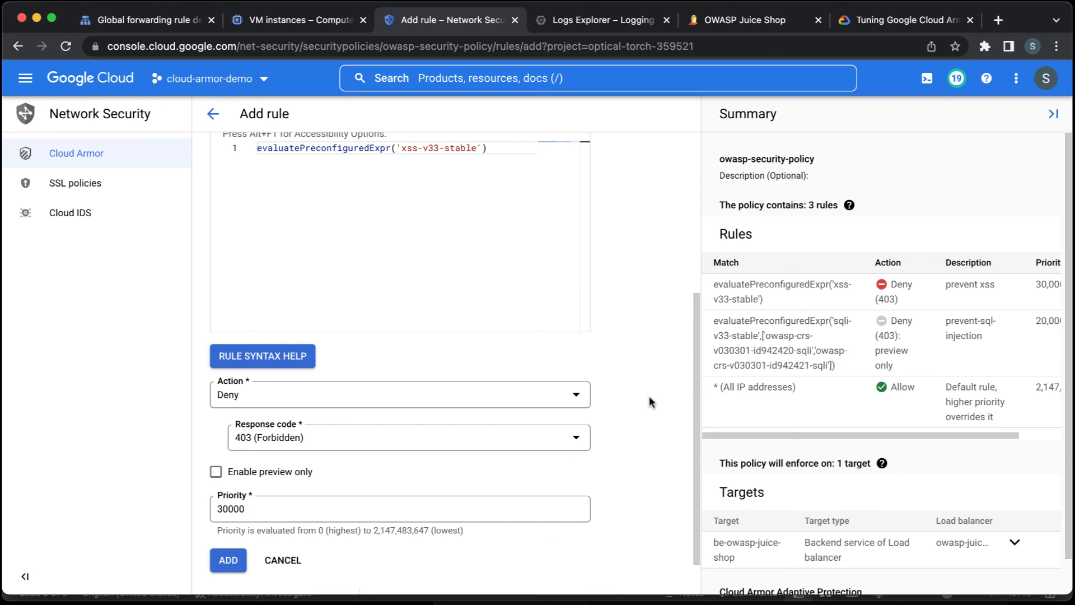
scroll(650, 395, "down", 1)
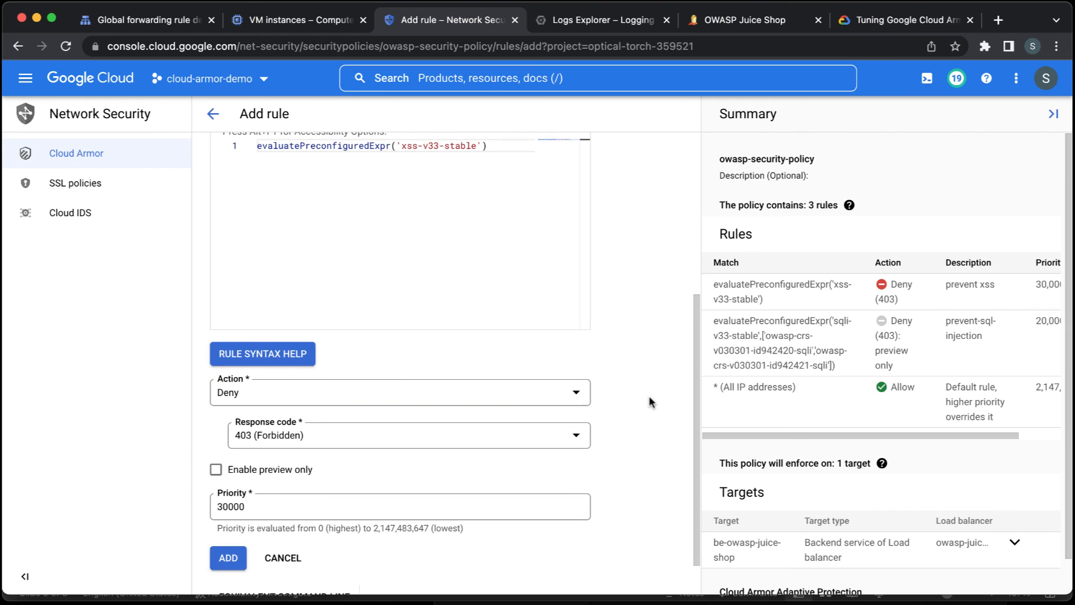
scroll(649, 395, "down", 2)
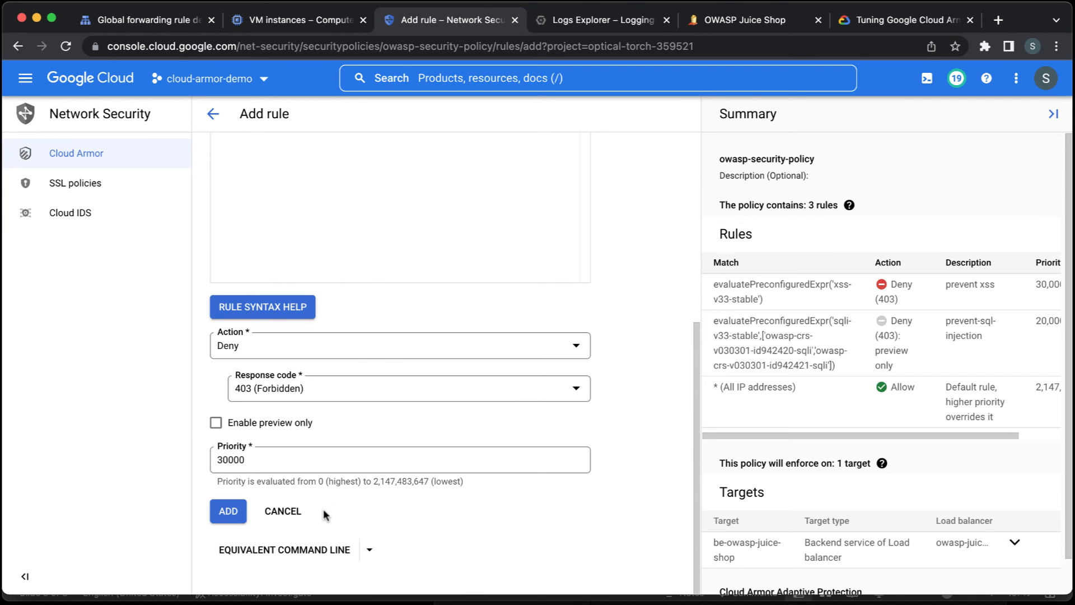
scroll(619, 425, "up", 1)
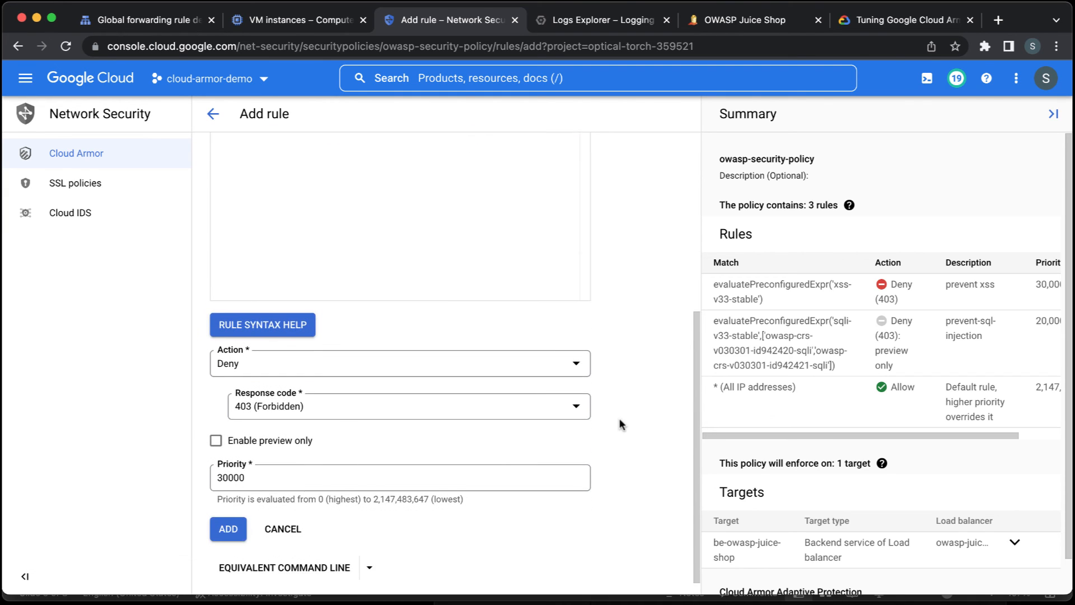
scroll(619, 420, "up", 3)
scroll(620, 420, "down", 3)
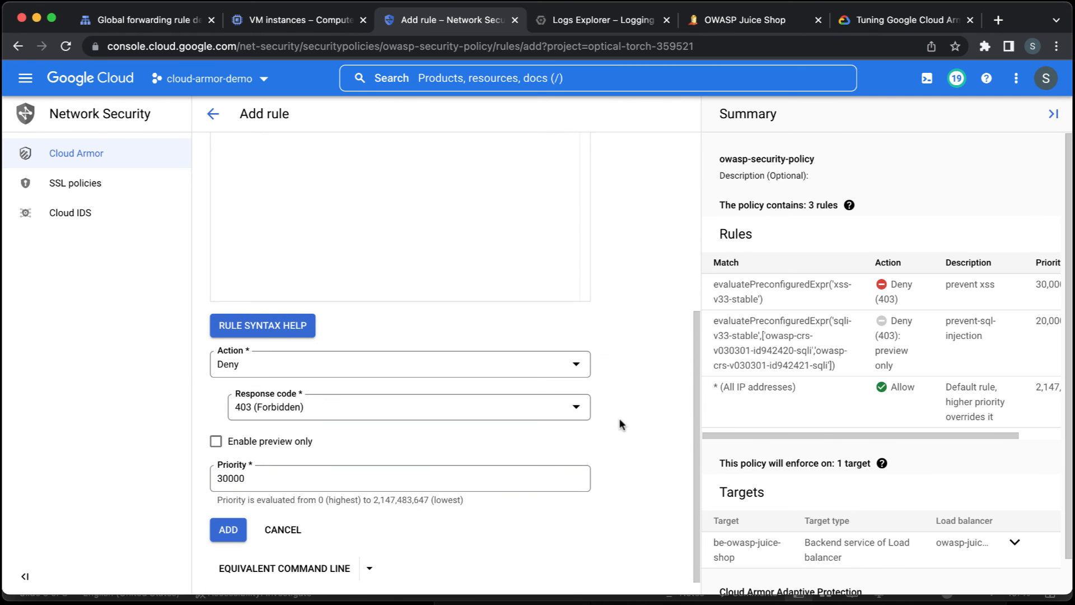
left_click(225, 529)
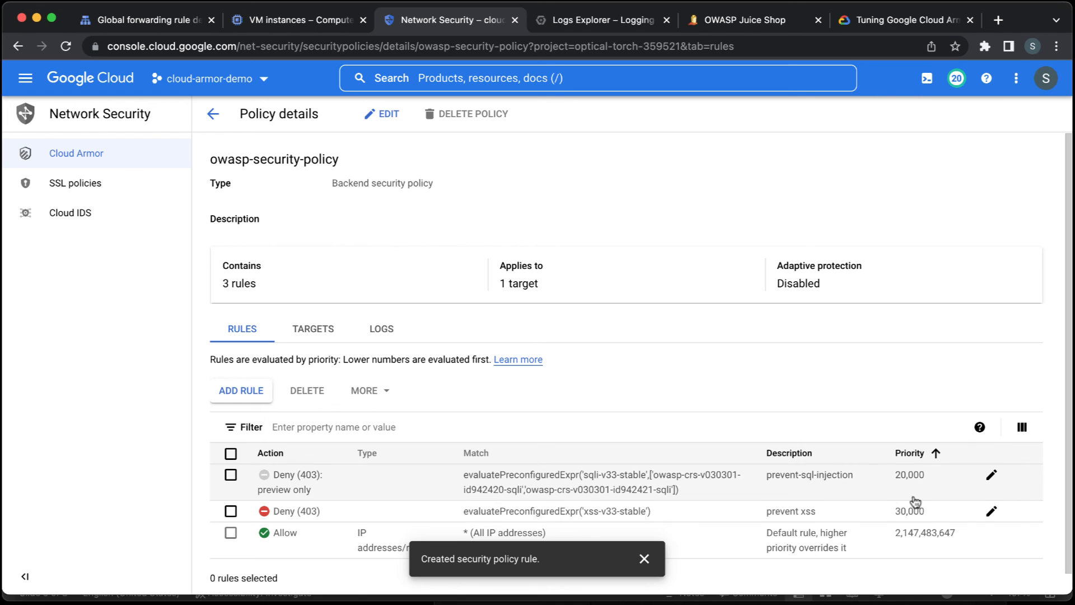
left_click(644, 558)
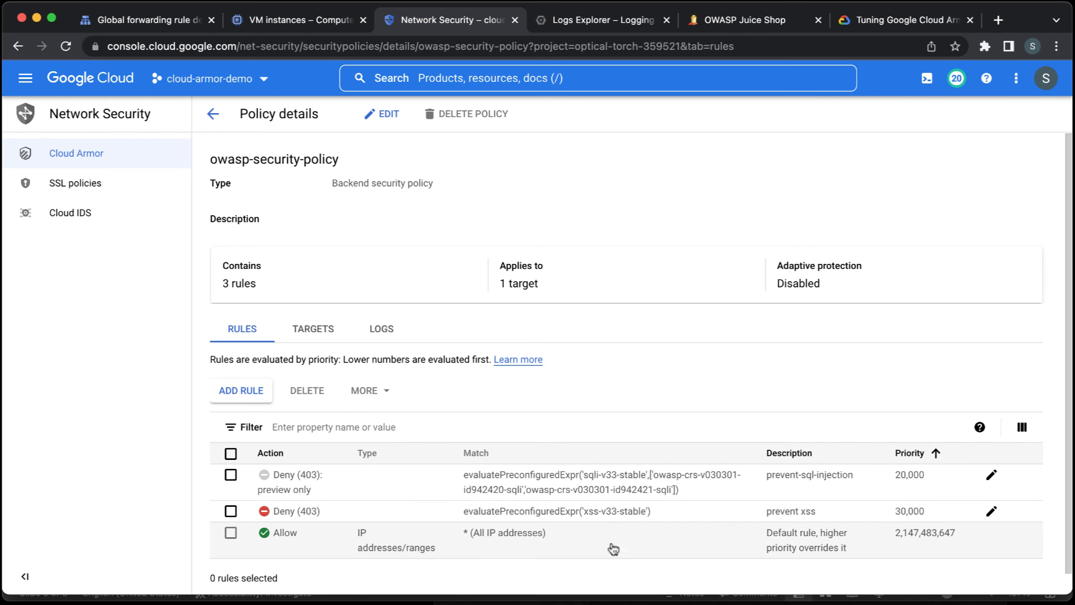
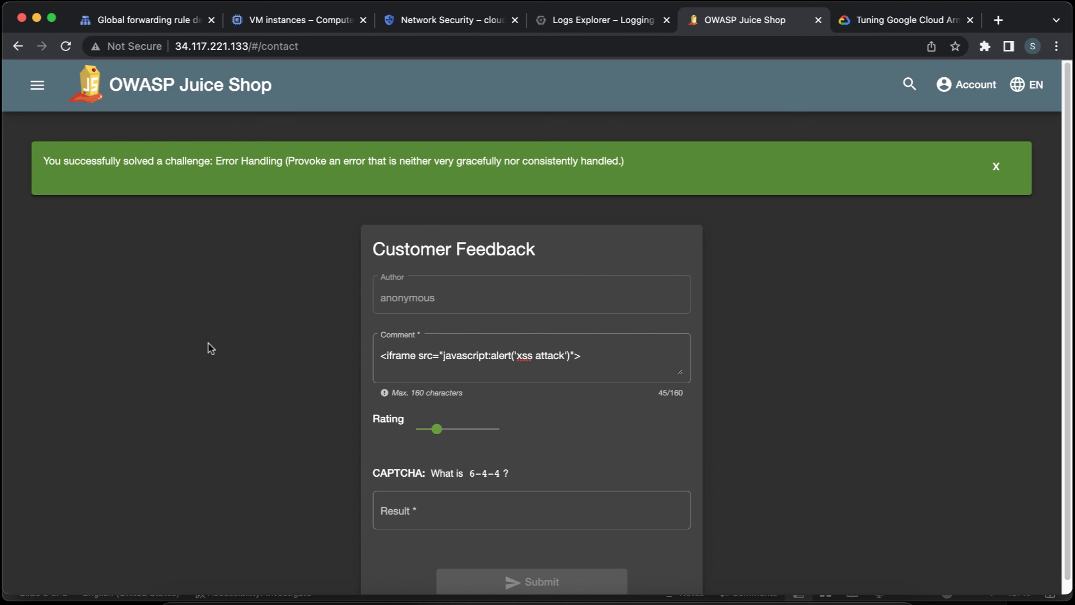
Return to Logs Explorer, collapse the open log entry and extend the query's time range by 1 hour.
left_click(457, 23)
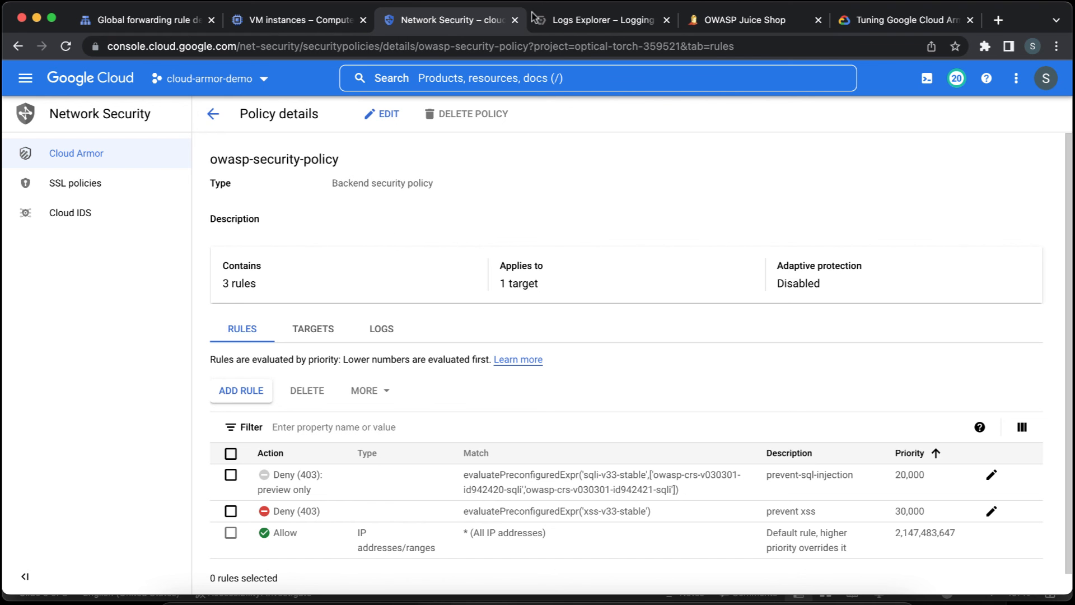
left_click(569, 20)
scroll(431, 453, "up", 5)
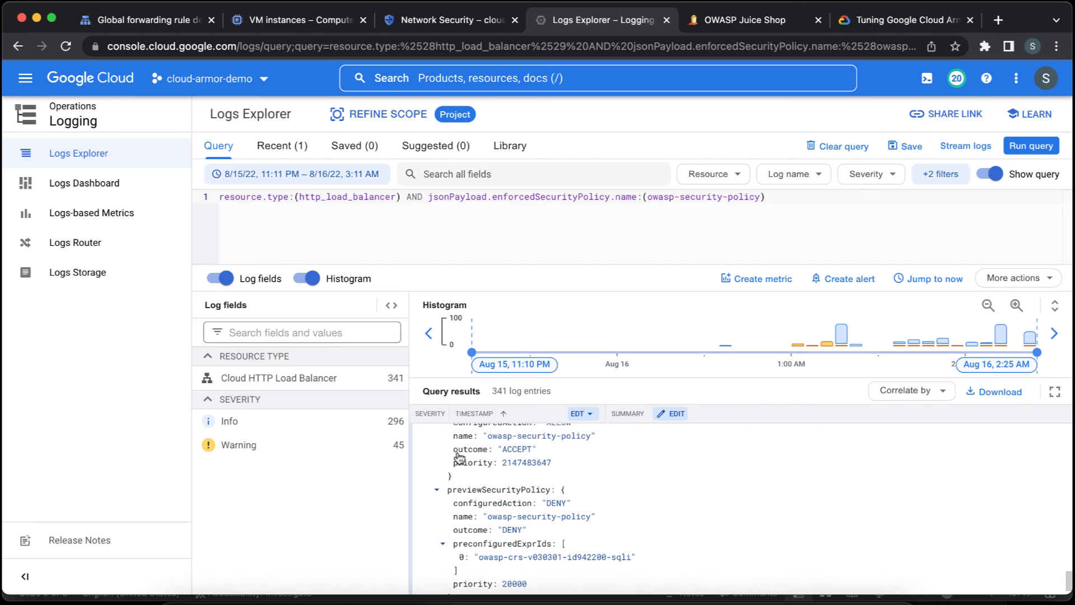
left_click(420, 460)
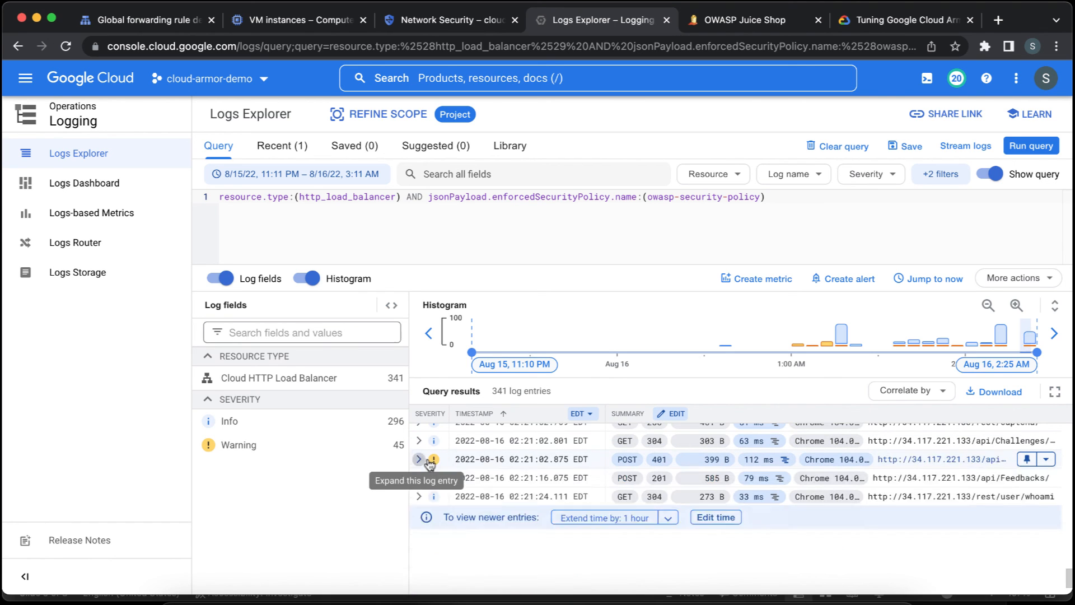
left_click(591, 583)
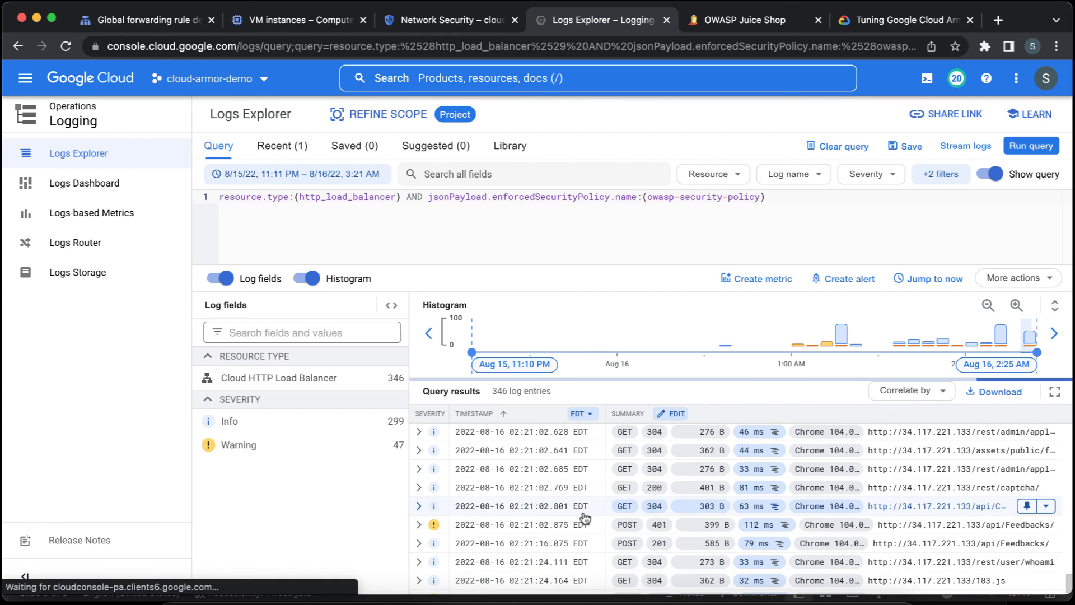
Expand the latest POST 403 log entry for /api/Feedbacks/ and examine its JSON payload.
scroll(585, 518, "down", 2)
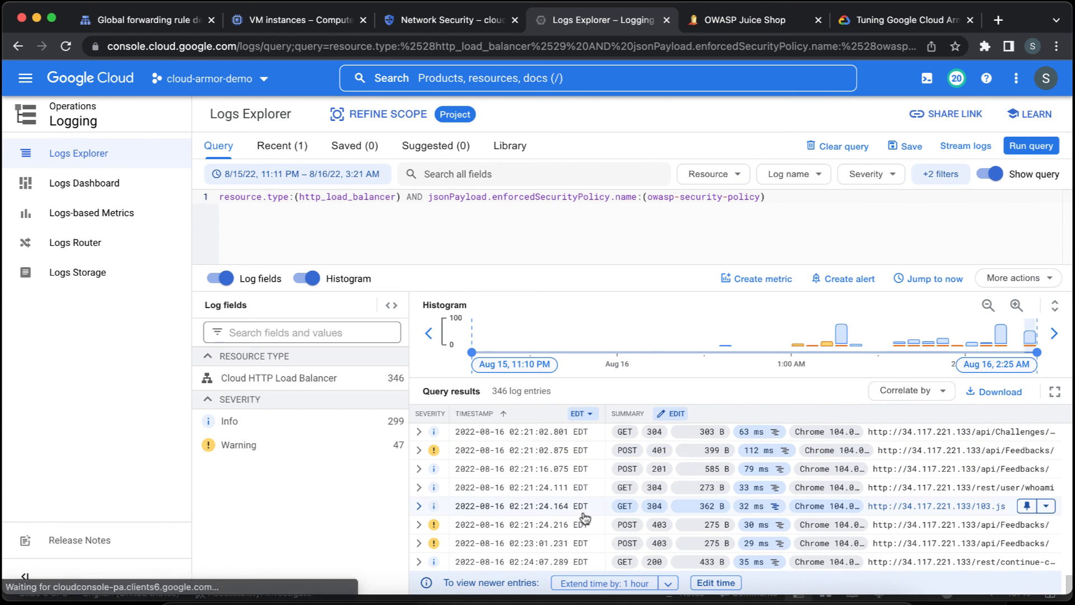
left_click(419, 544)
scroll(539, 515, "down", 3)
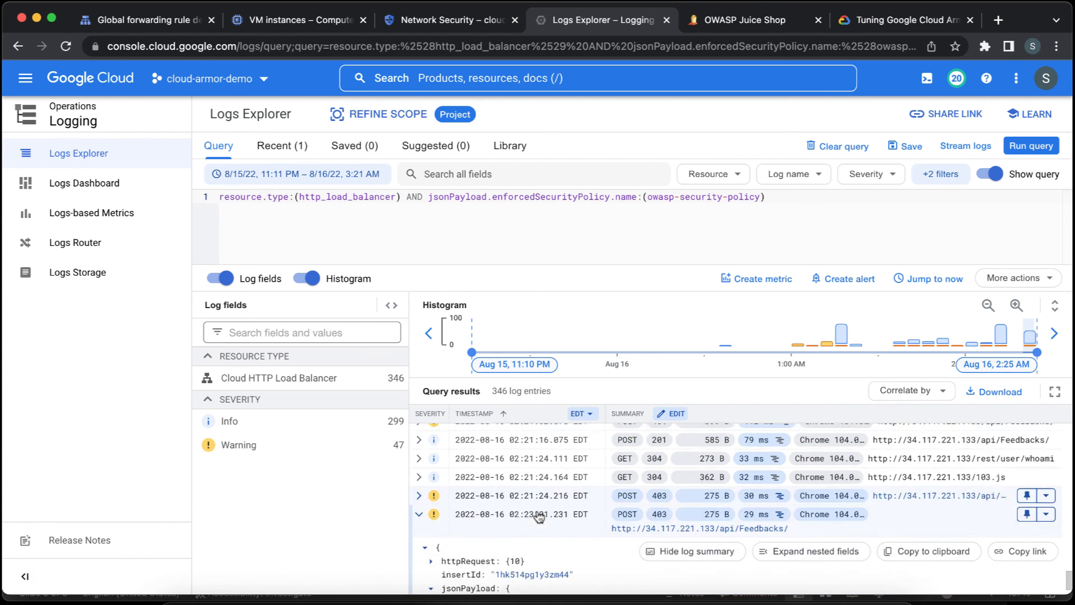
scroll(538, 516, "down", 1)
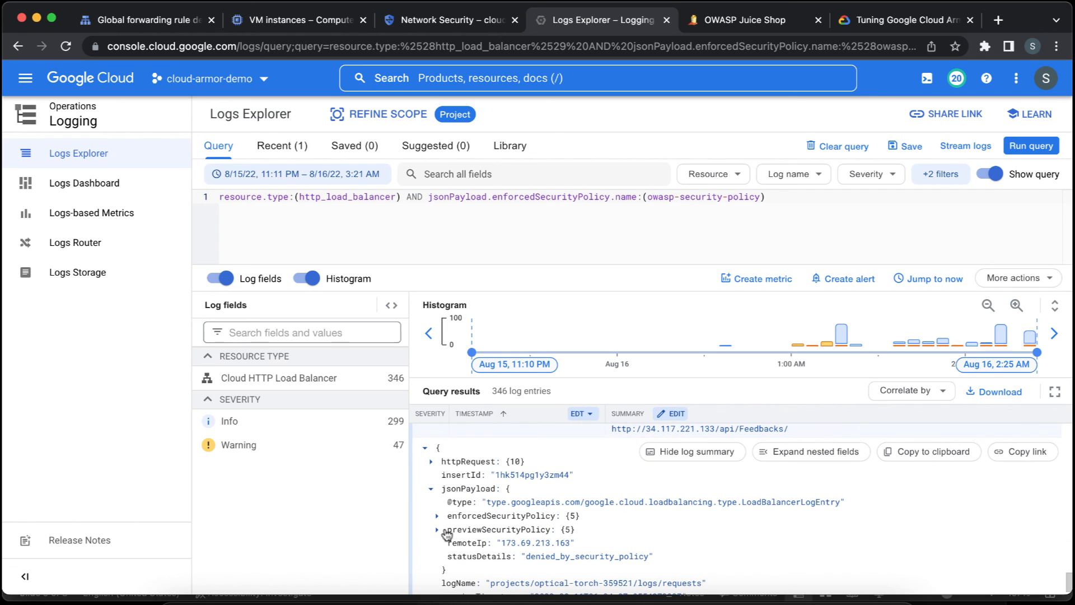
scroll(440, 534, "up", 2)
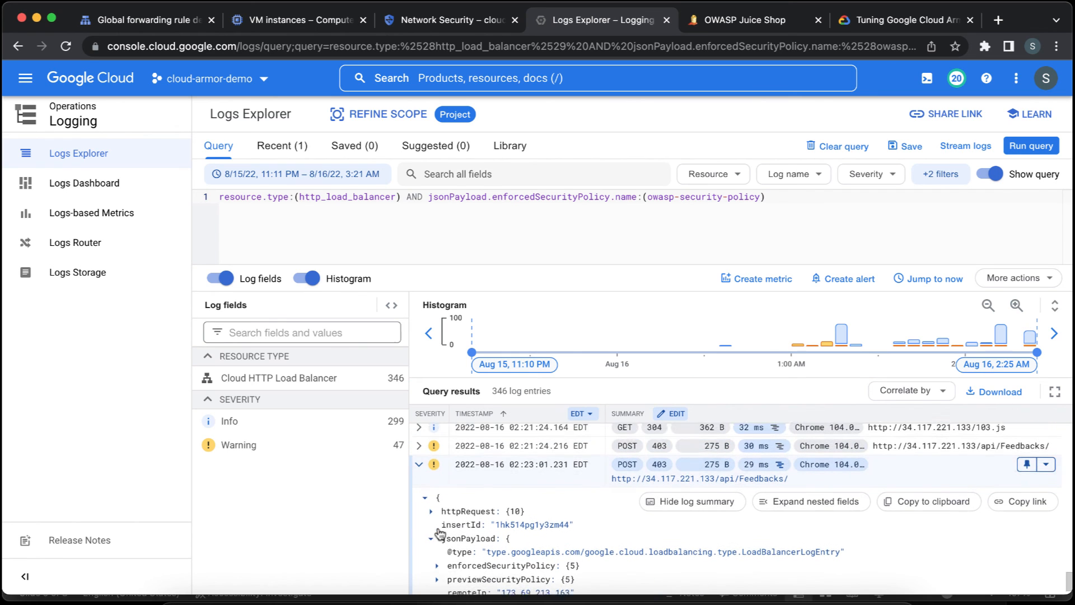
Expand the preceding POST 403 feedback entry and inspect its enforcedSecurityPolicy details, including the preconfiguredExprIds.
left_click(419, 451)
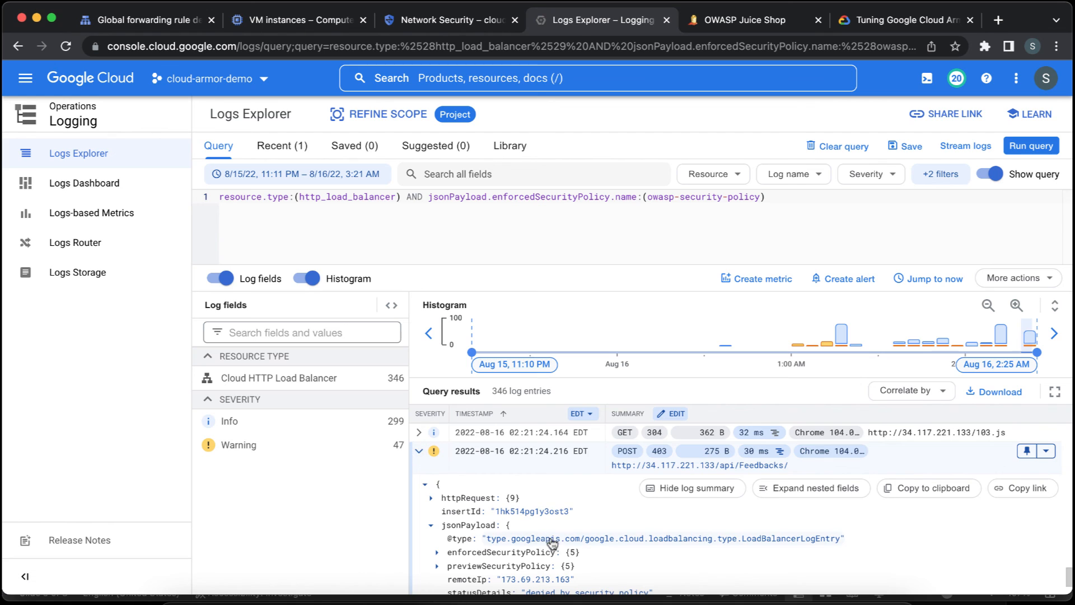
scroll(553, 545, "down", 1)
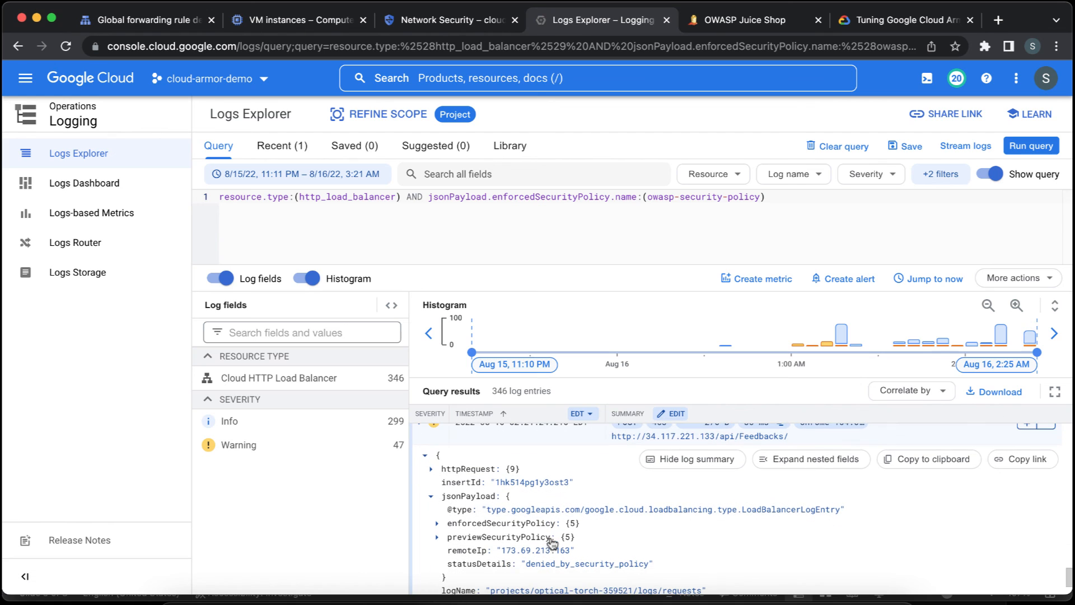
left_click(437, 523)
scroll(521, 538, "down", 1)
scroll(521, 538, "down", 1)
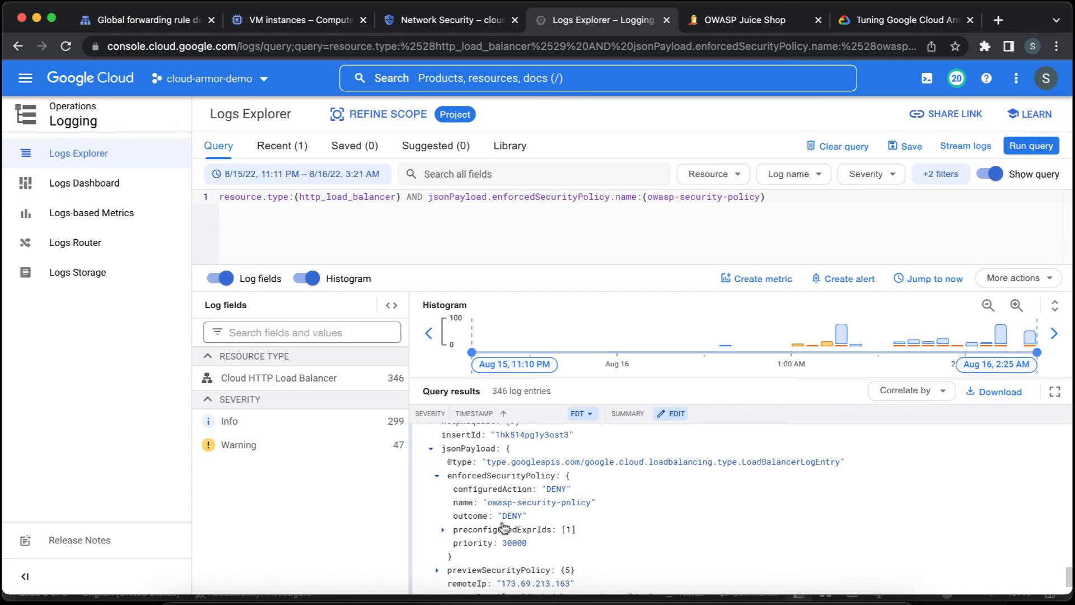
left_click(444, 530)
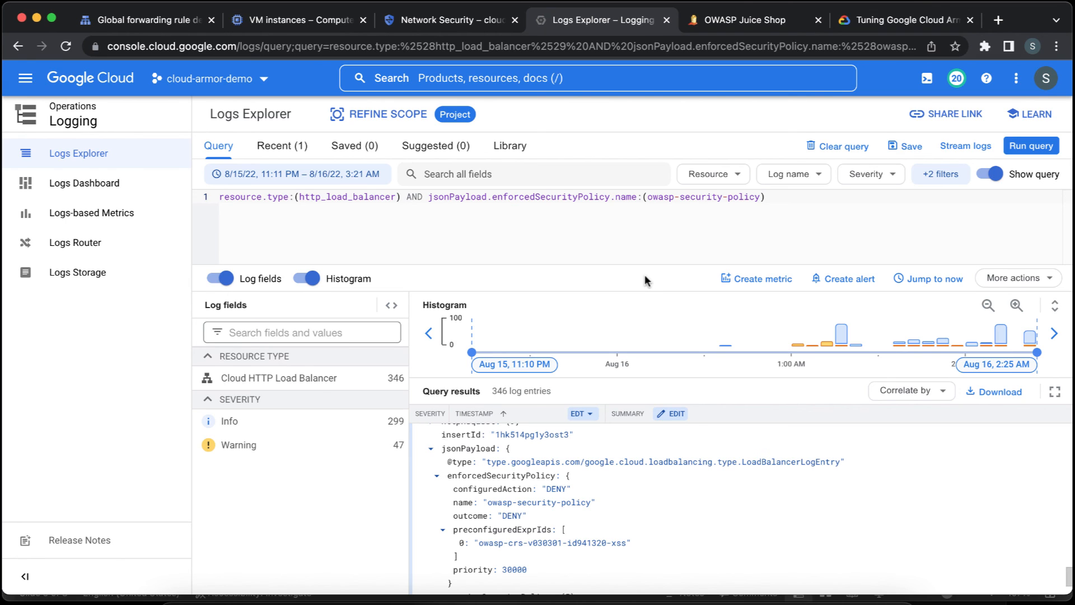
Open a Cloud Shell terminal for the project and clear its output with the clear command.
left_click(927, 83)
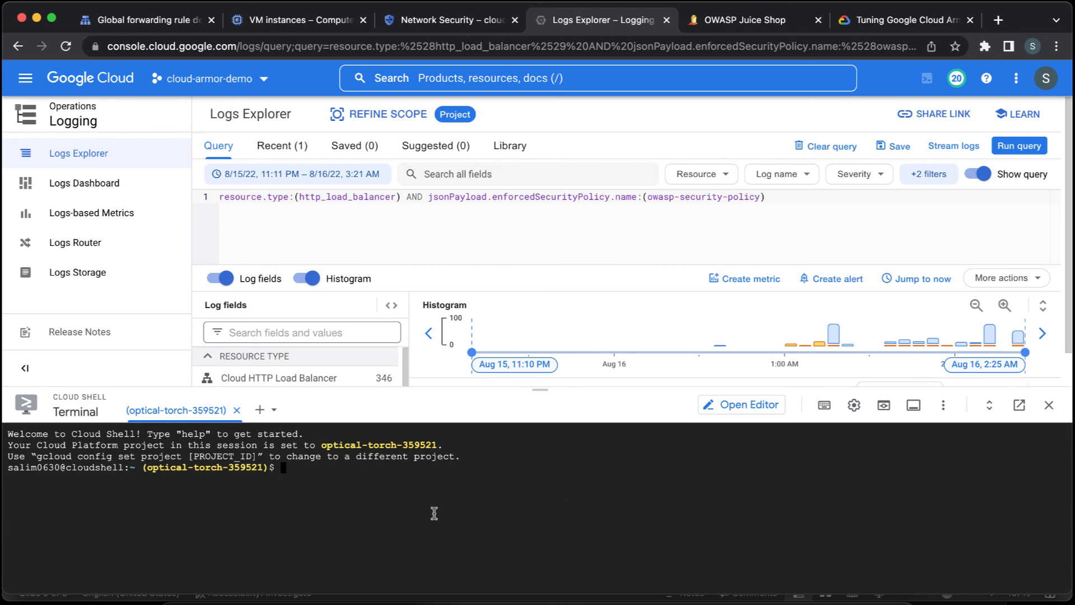
type("clear")
key("Return")
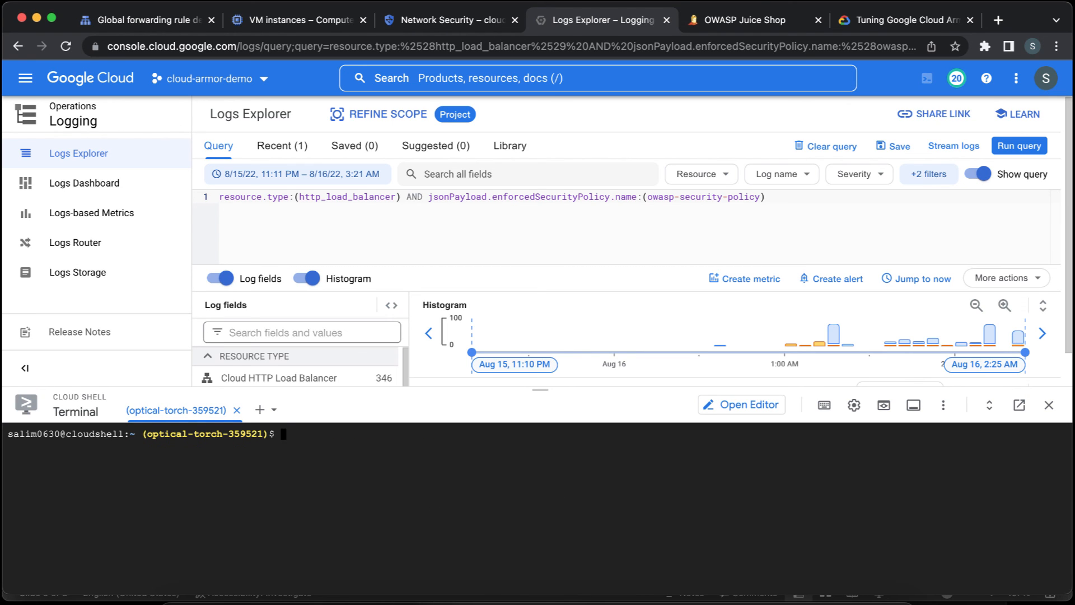
Move the Cloud Shell session to its own browser tab, close the disconnected terminal in Logs Explorer and clear the new terminal.
left_click(1016, 407)
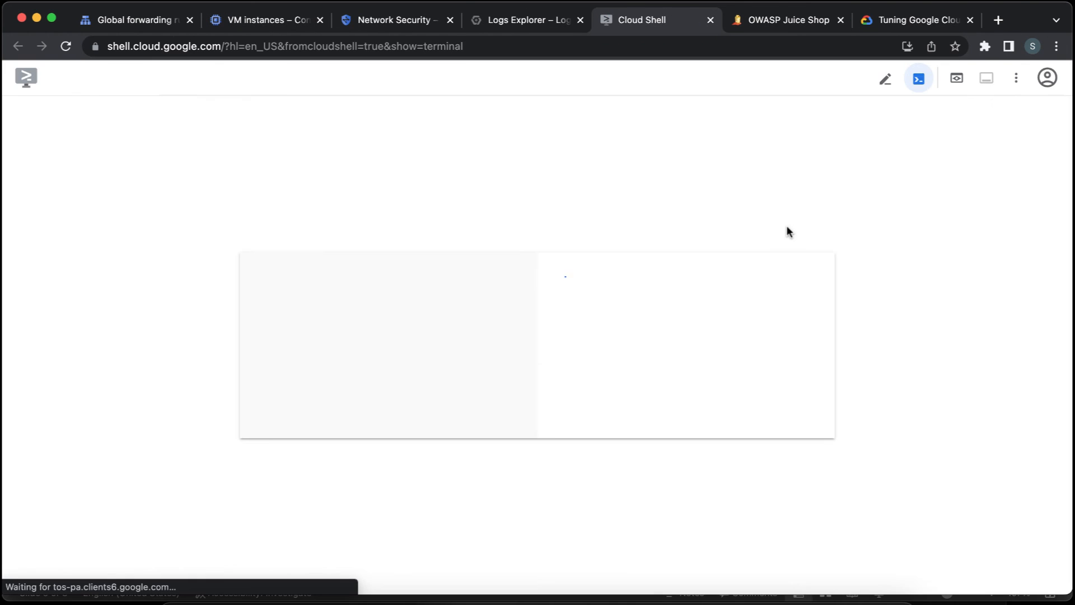
left_click(541, 18)
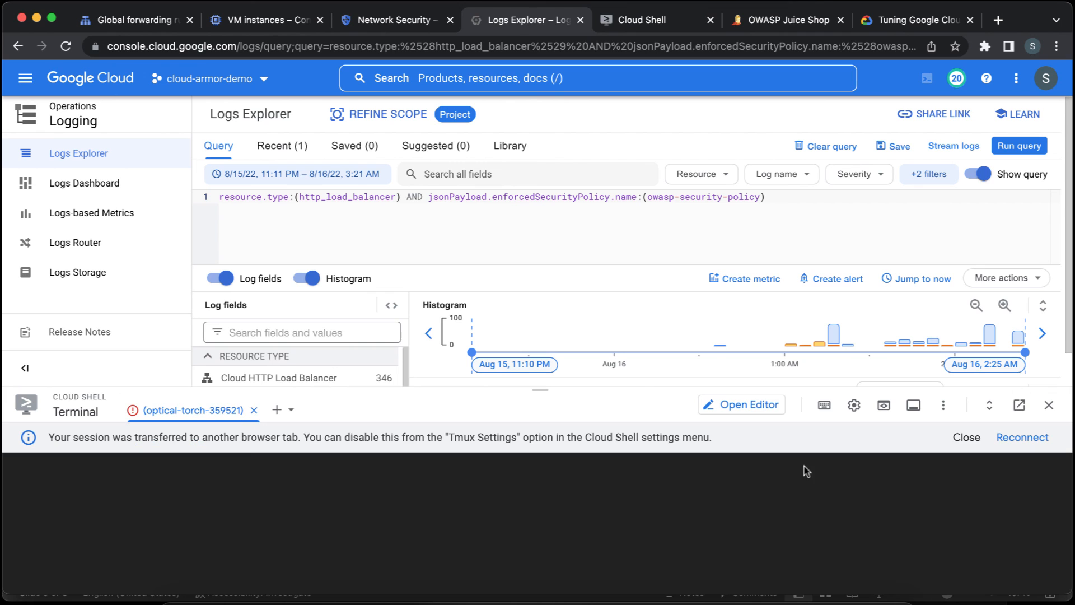
left_click(963, 436)
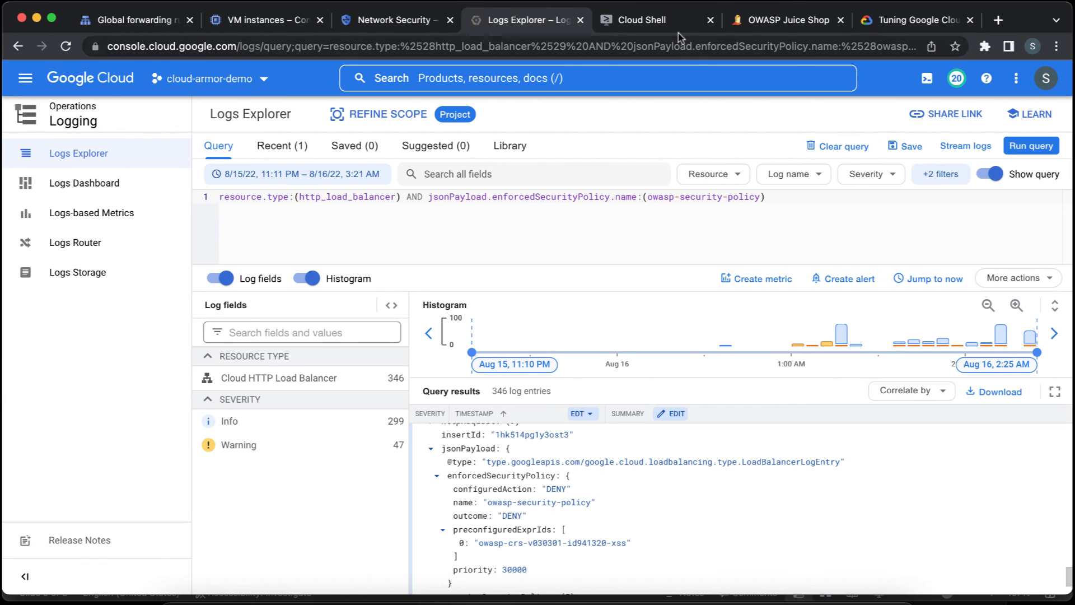
left_click(661, 20)
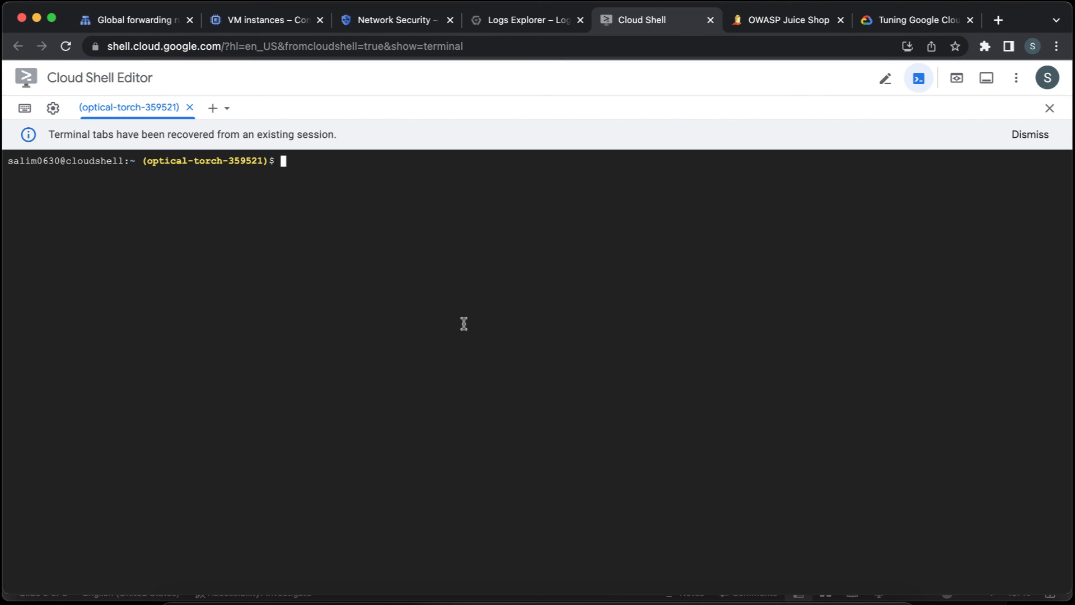
type("clear")
key("Return")
key("super+Tab")
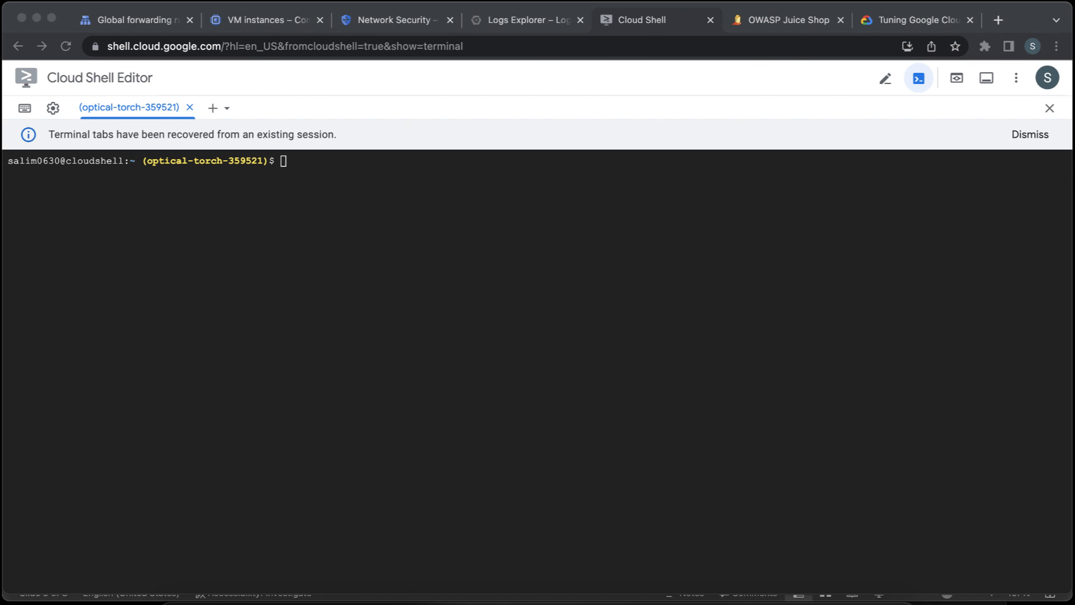
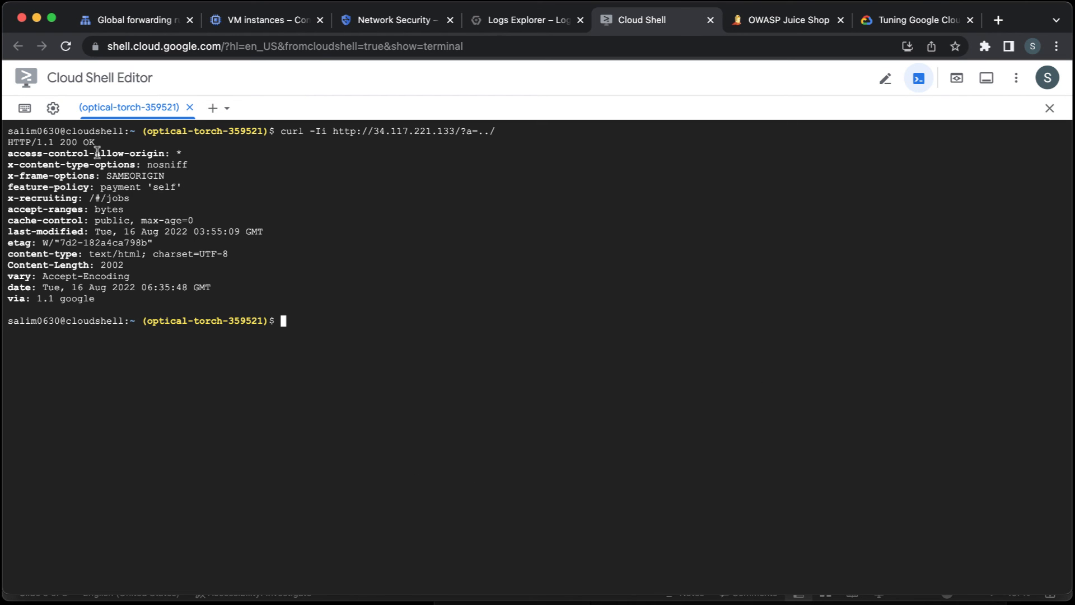
Highlight the HTTP status line of the curl response to the ?a=../ request and check its status code.
triple_click(90, 143)
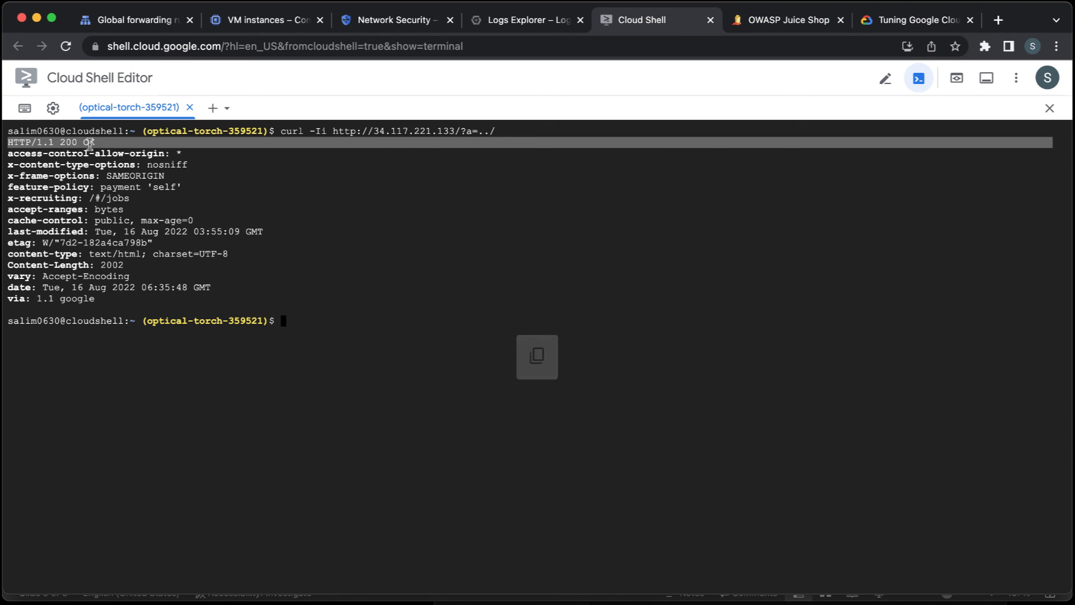
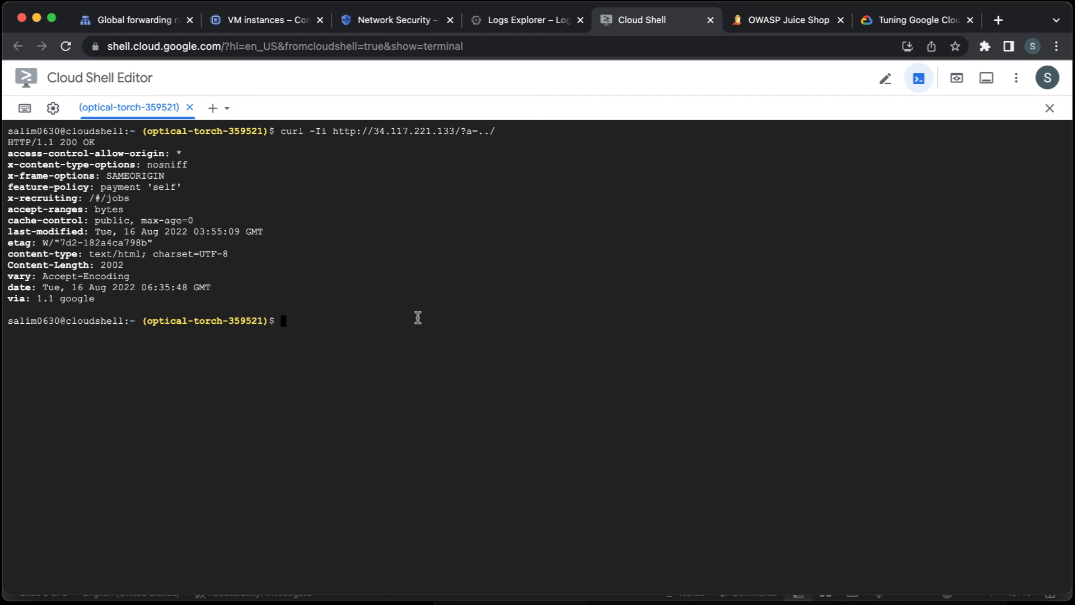
Start a new rule in the Cloud Armor policy owasp-security-policy and describe it as "prevent lfi".
left_click(393, 20)
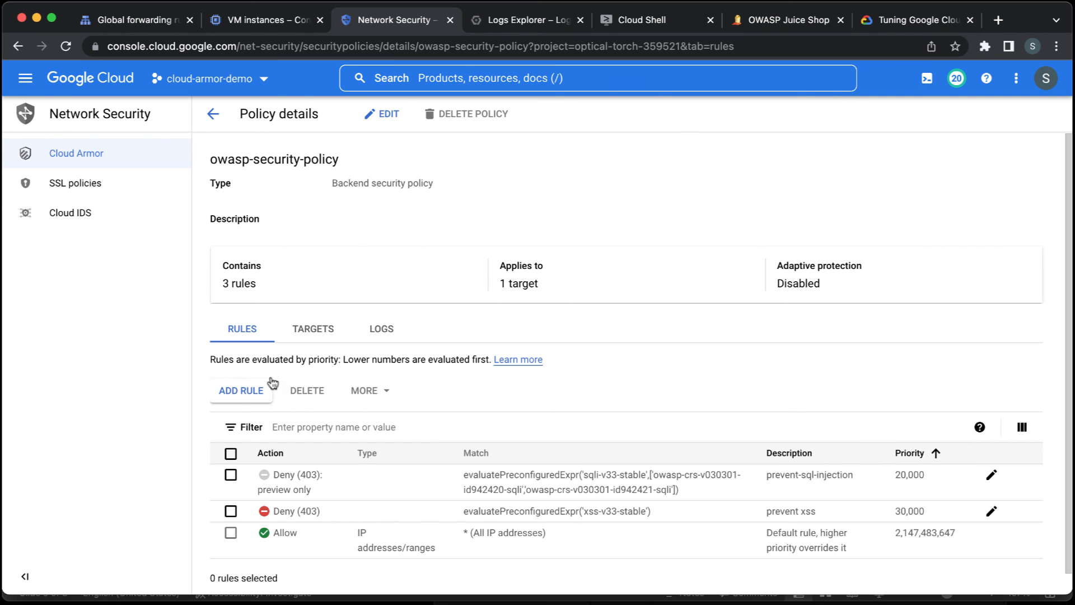
left_click(247, 391)
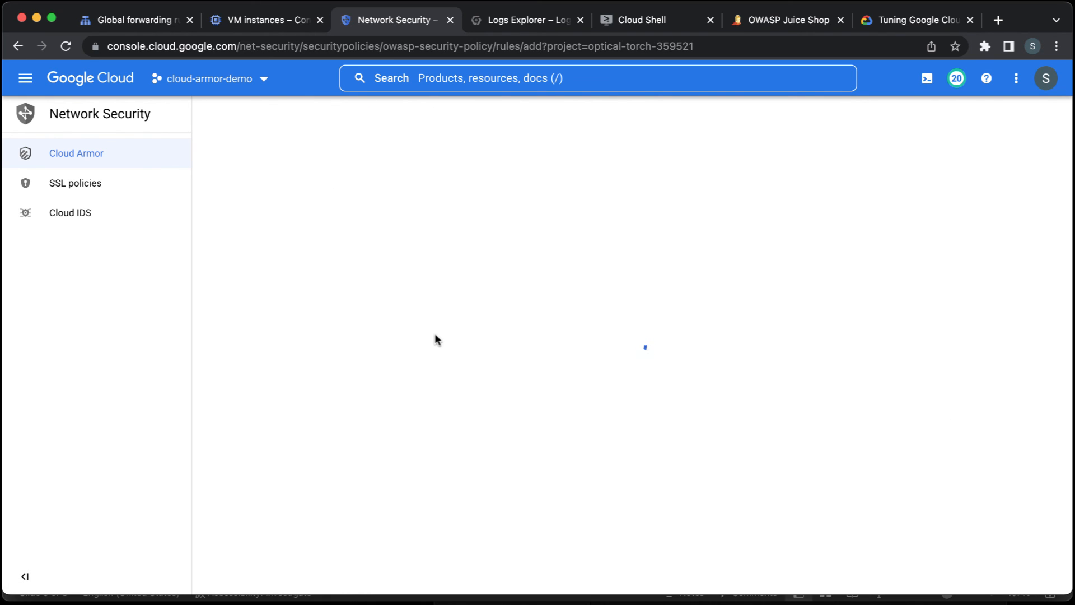
left_click(416, 231)
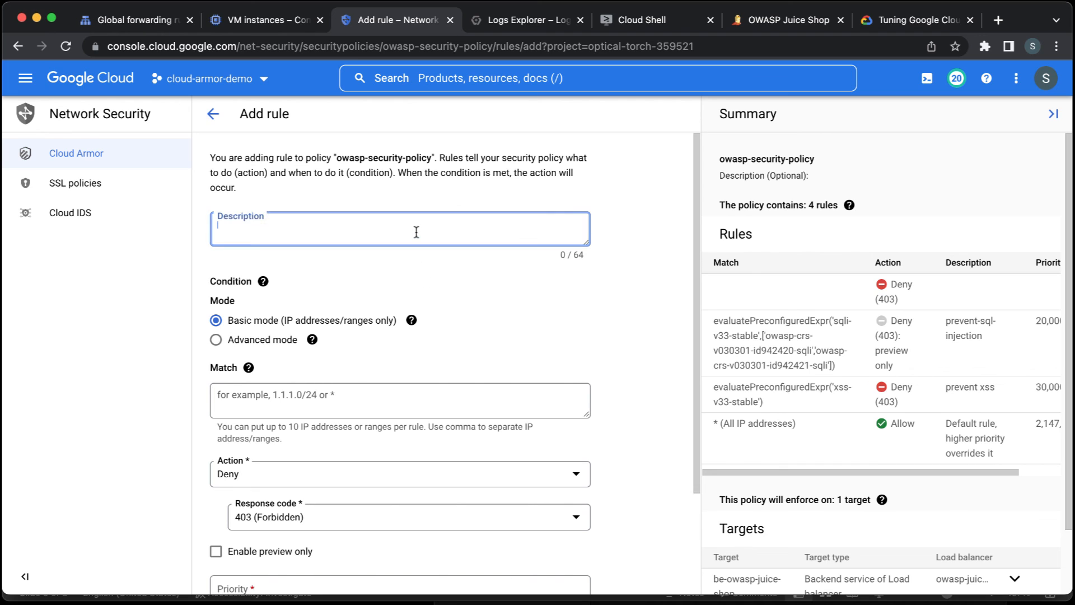
type("prevent ")
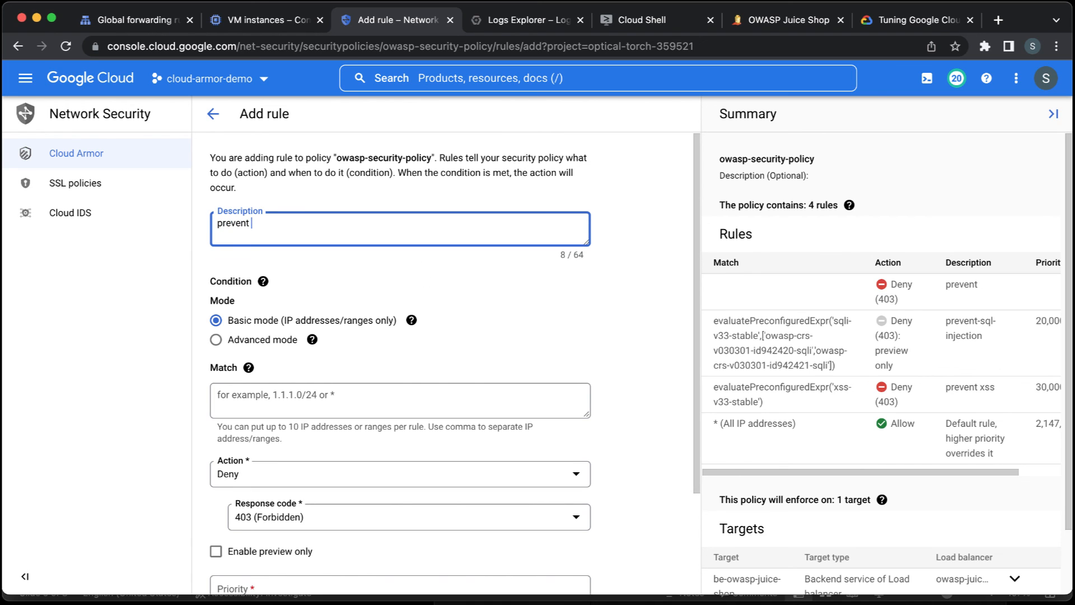
type("lfi")
Switch the rule's condition to advanced mode with the match expression evaluatePreconfiguredExpr('lfi-v33-stable'), copying the rule name from the WAF tuning documentation.
scroll(472, 320, "down", 3)
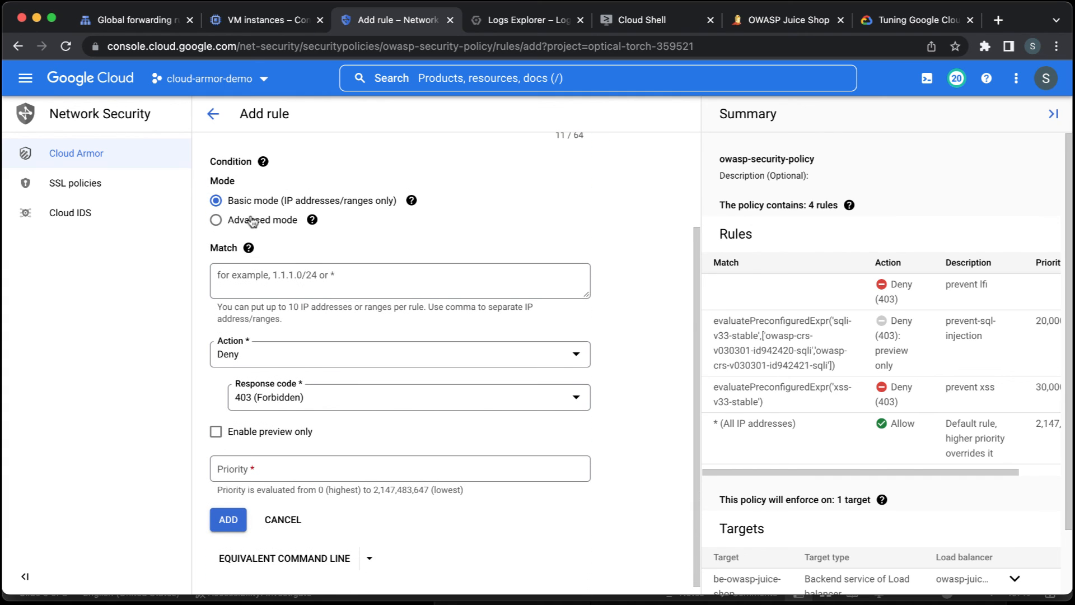
left_click(253, 221)
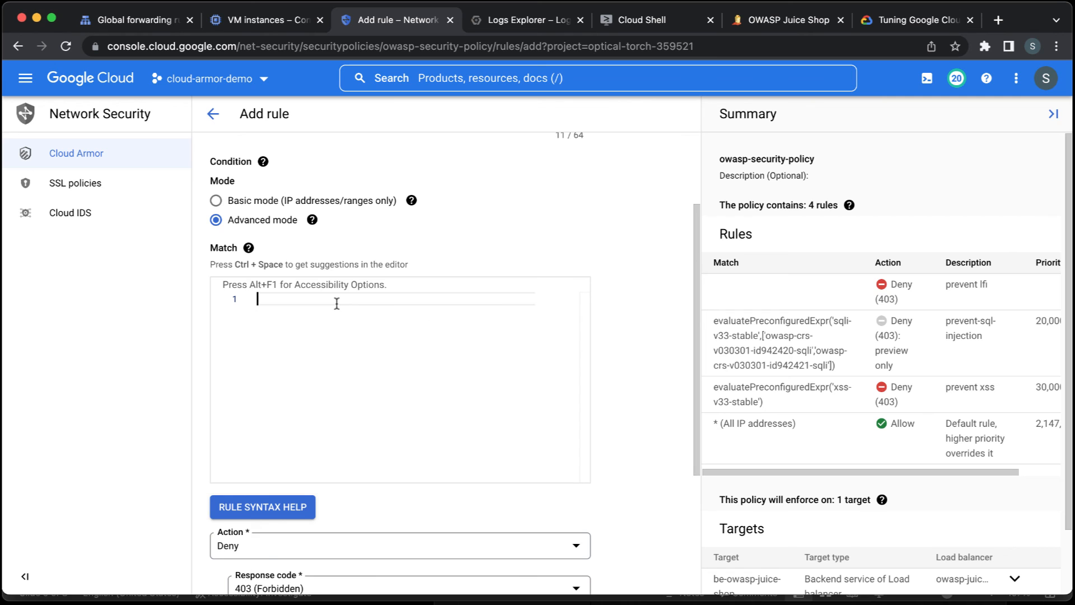
type("evaluatePreconfiguredExpr(")
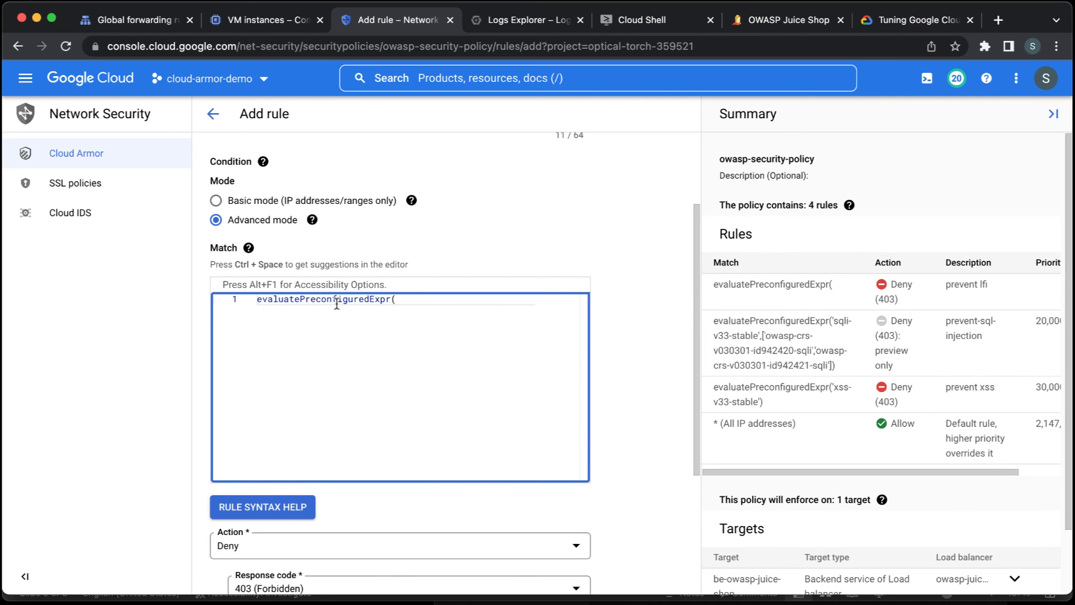
left_click(884, 22)
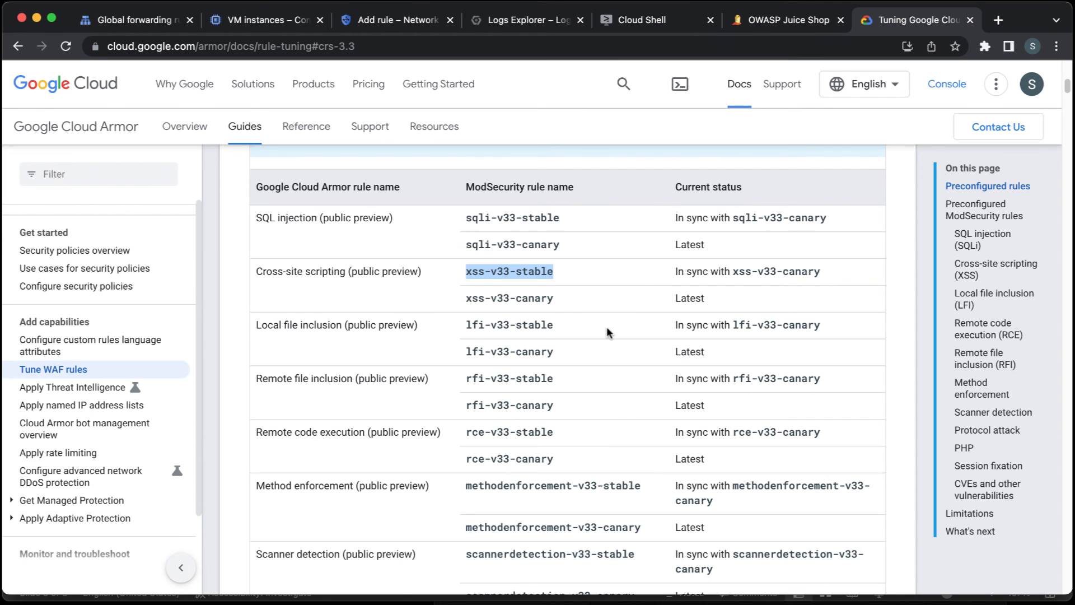
triple_click(502, 326)
key("ctrl+c")
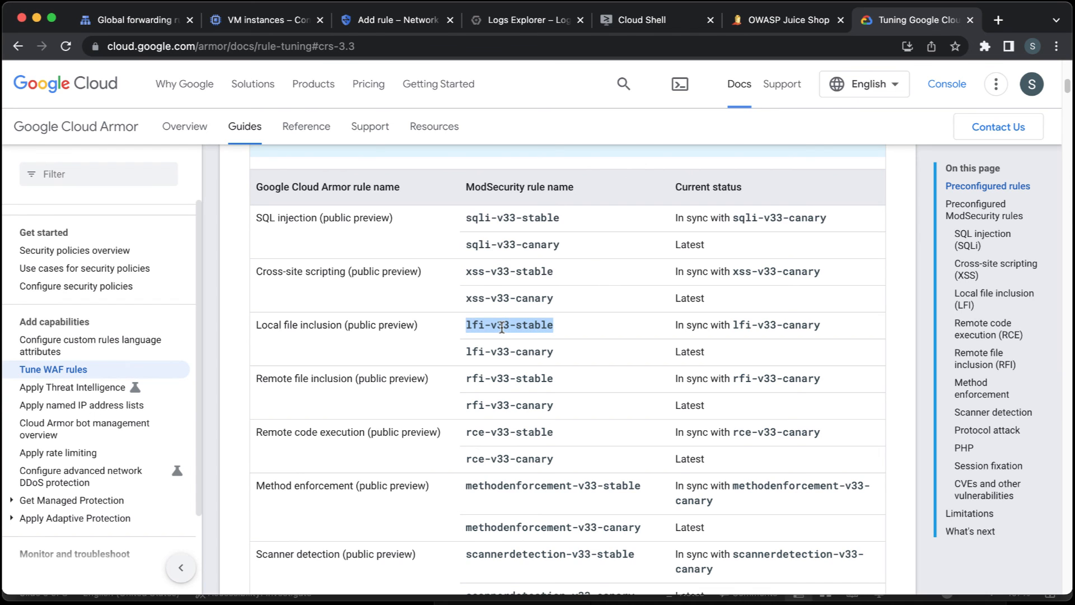
left_click(400, 23)
type("'")
key("ctrl+v")
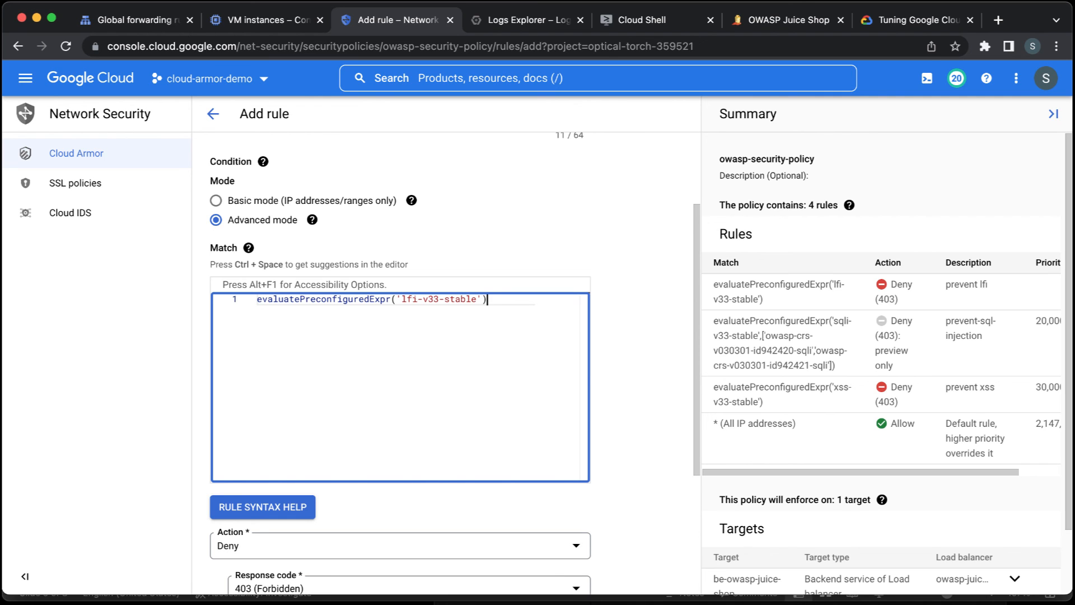
Set the rule's priority to 40000, add it to the policy and dismiss the notification.
scroll(626, 398, "down", 2)
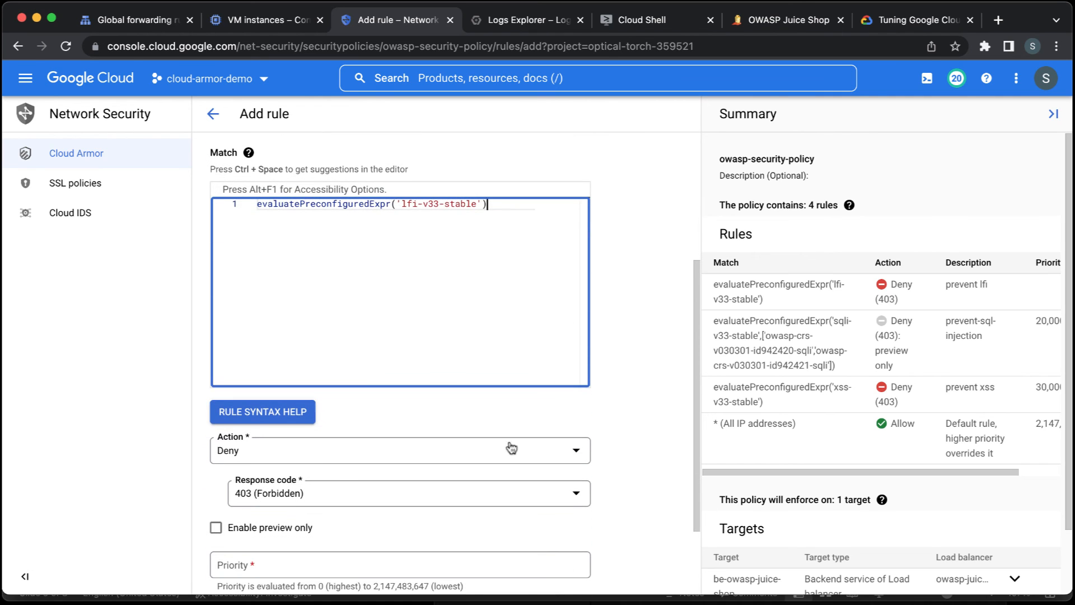
scroll(622, 504, "down", 2)
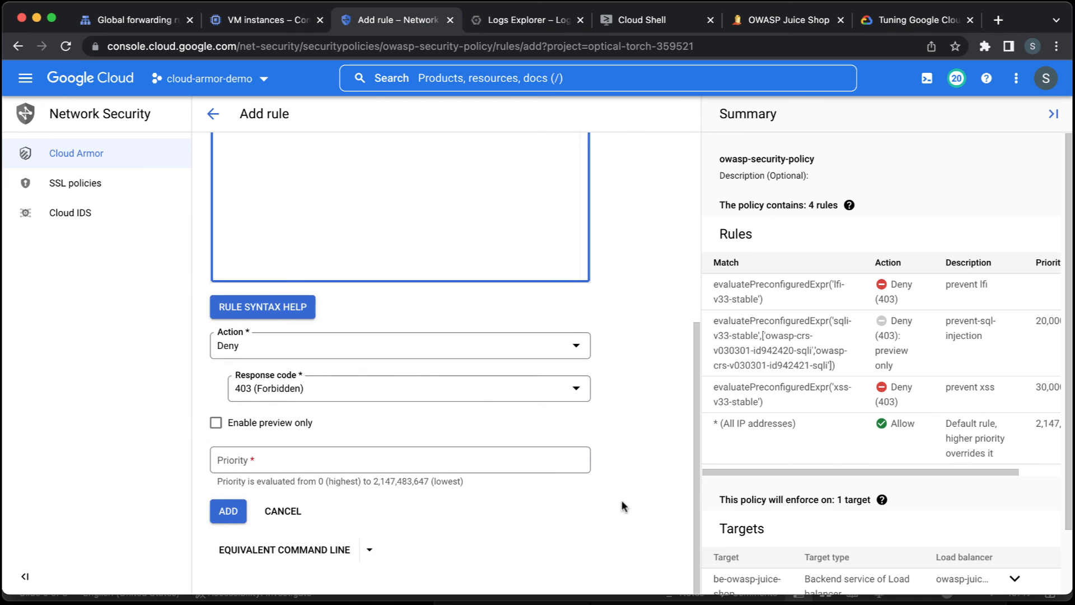
left_click(555, 459)
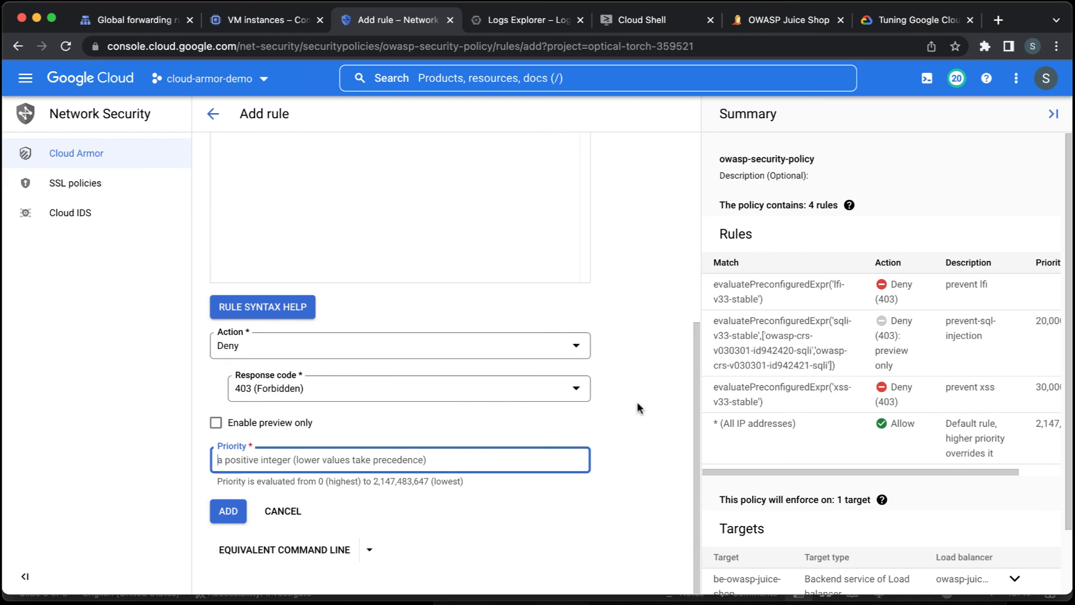
type("40000")
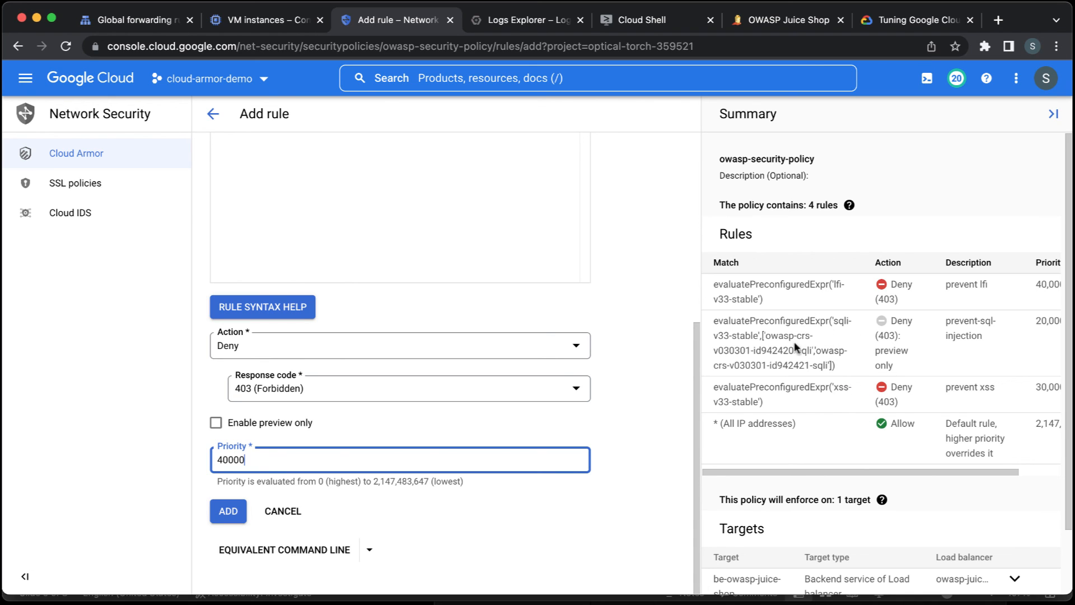
left_click(234, 512)
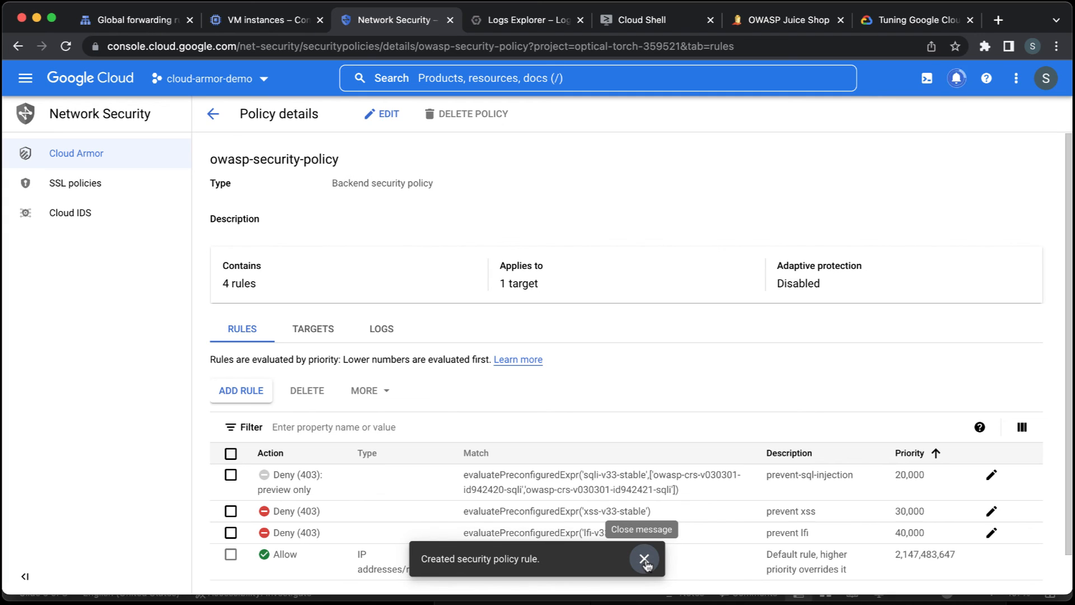
left_click(645, 560)
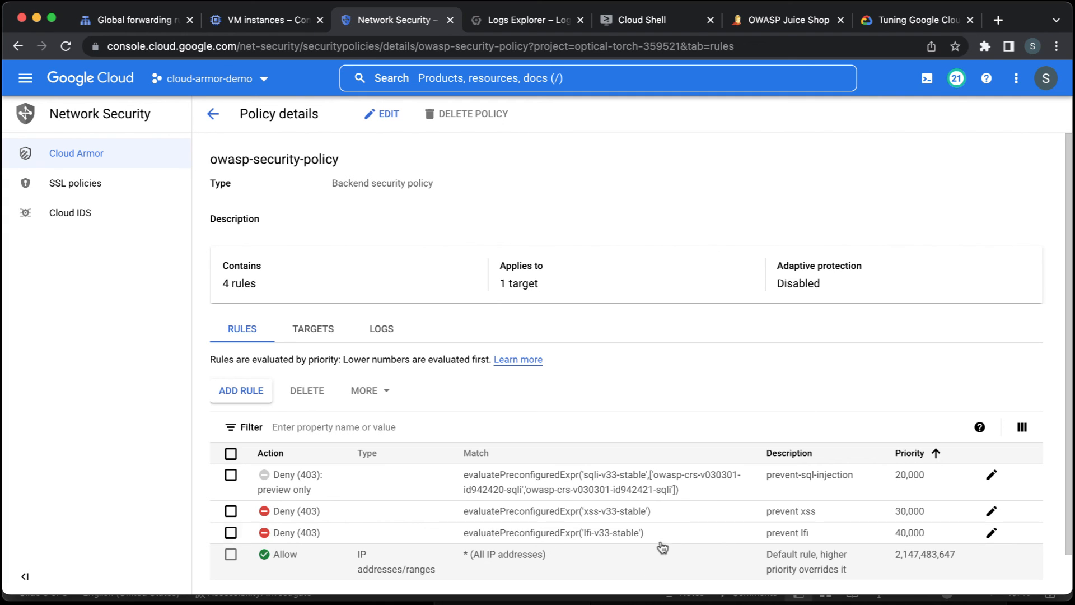
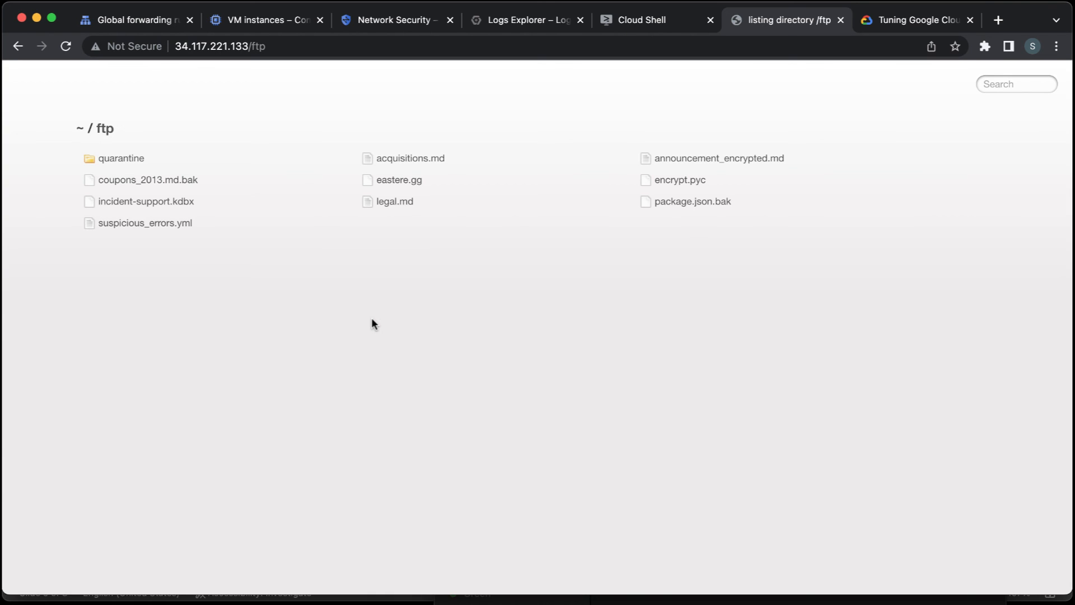
Open the file at 34.117.221.133/ftp/legal.md, look through its text and return to the ftp directory listing.
left_click(405, 45)
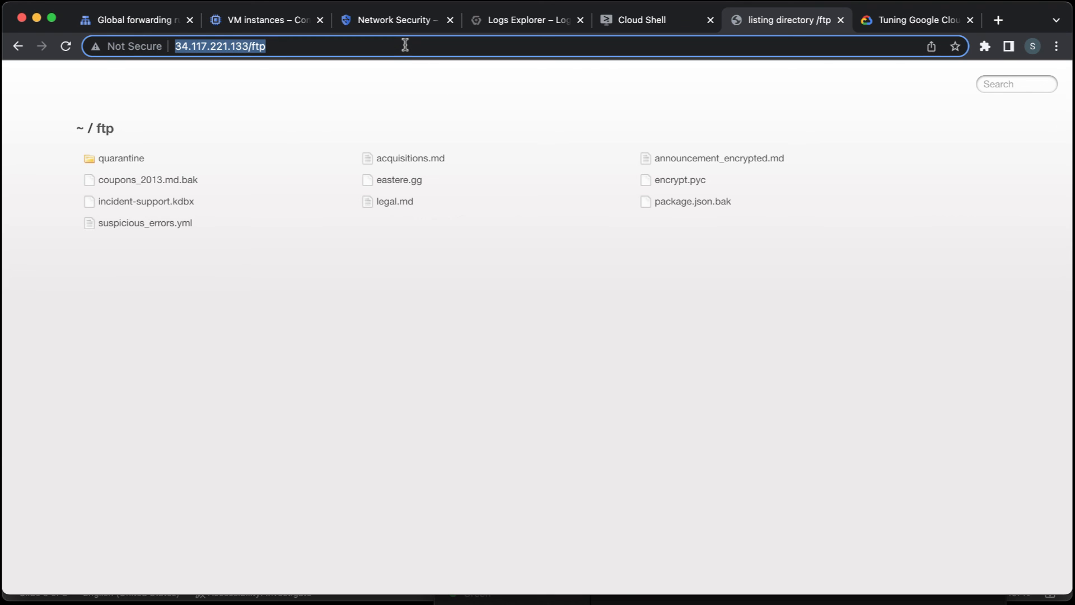
left_click(405, 45)
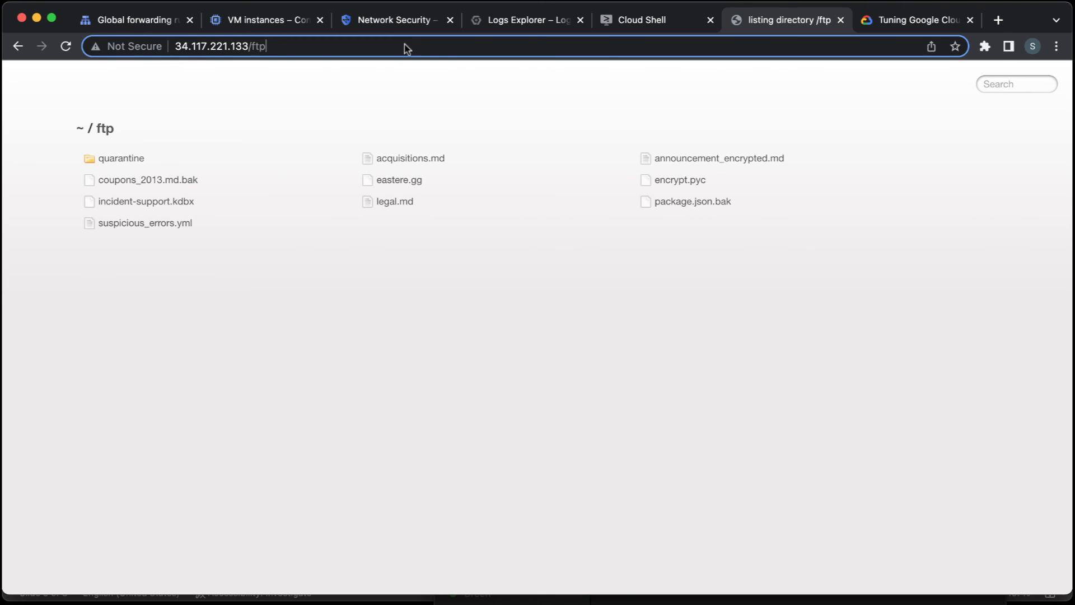
type("/legal")
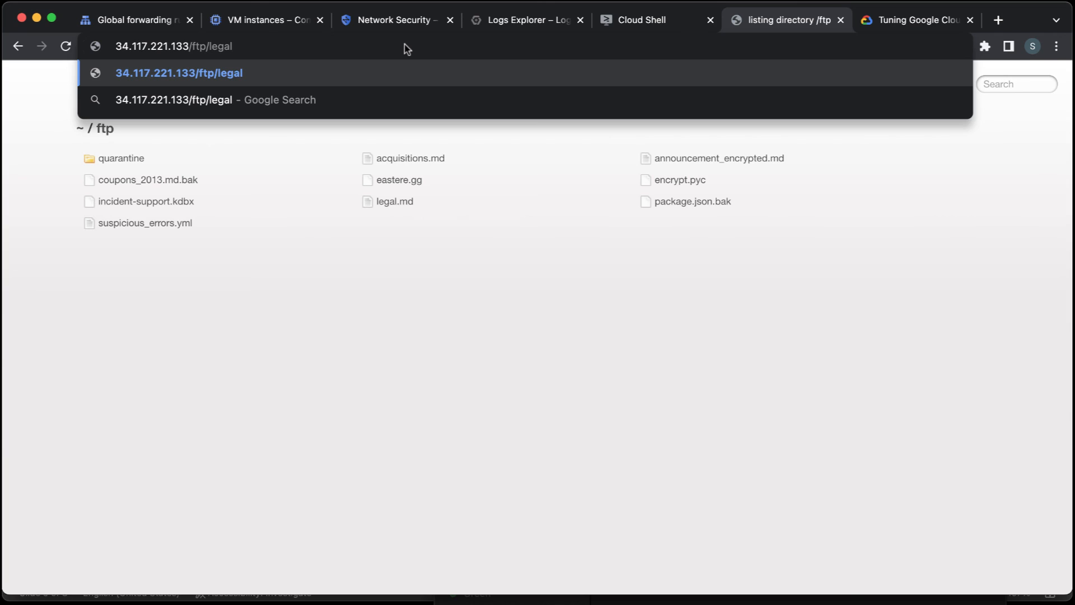
type(".md")
key("Return")
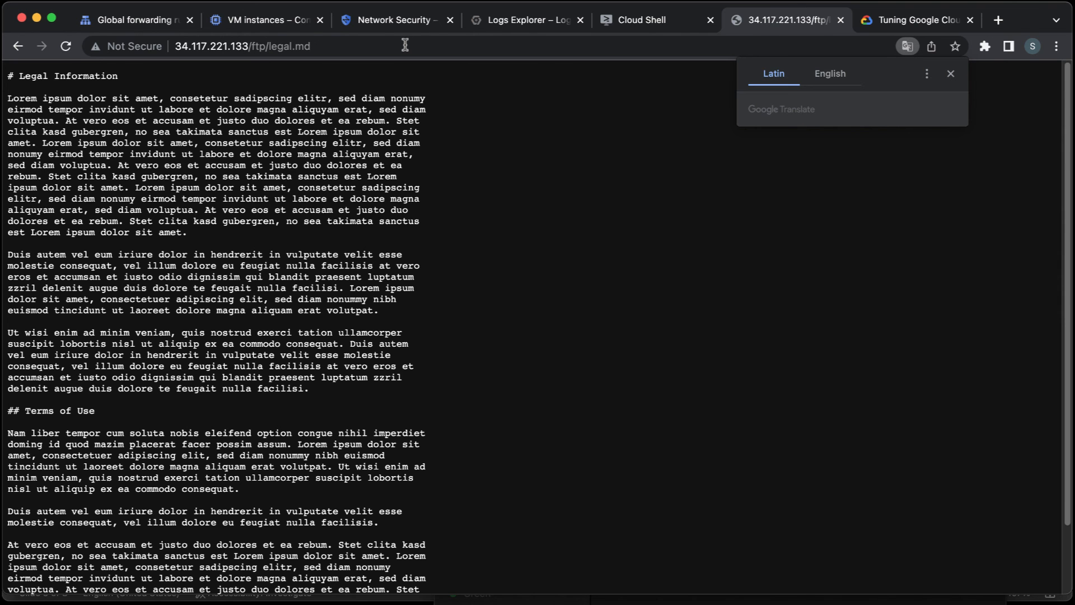
scroll(326, 188, "down", 3)
scroll(327, 187, "up", 3)
left_click(18, 46)
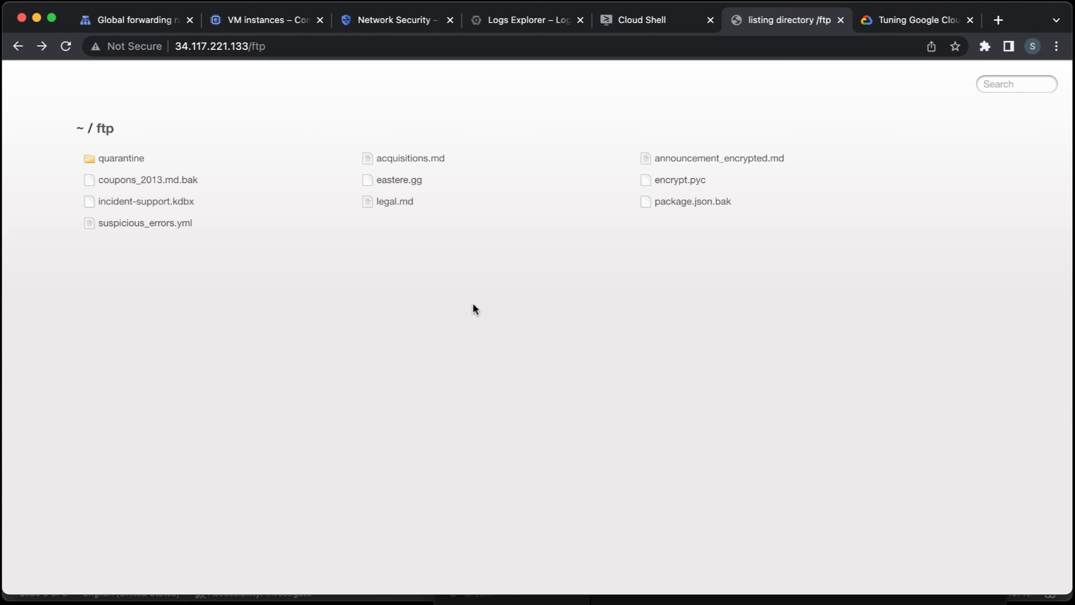
Start editing the page address 34.117.221.133/ftp by selecting the end of its ftp path.
left_click(360, 46)
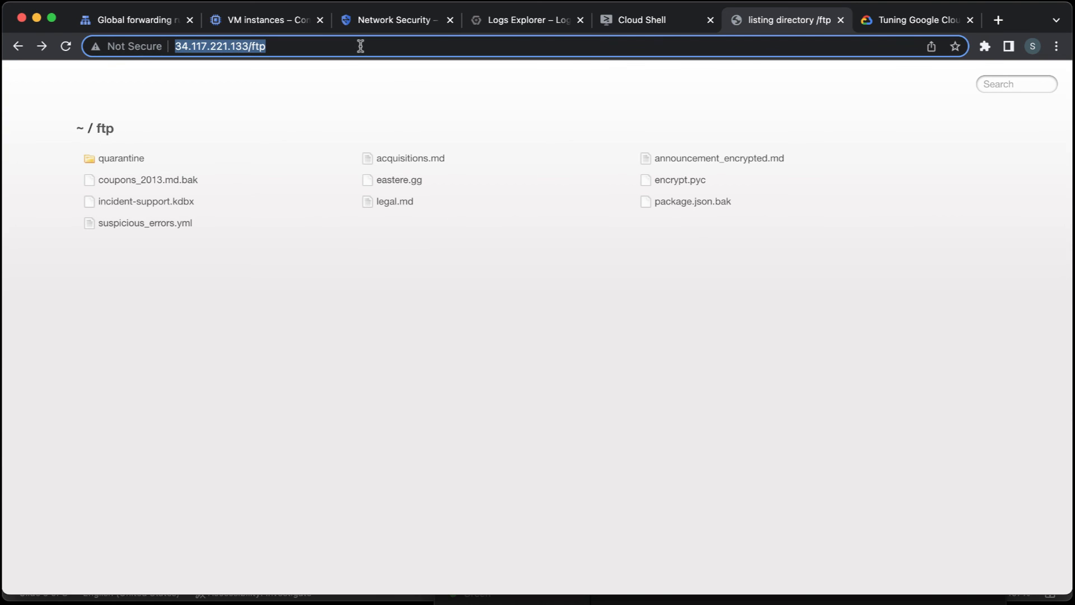
left_click(360, 46)
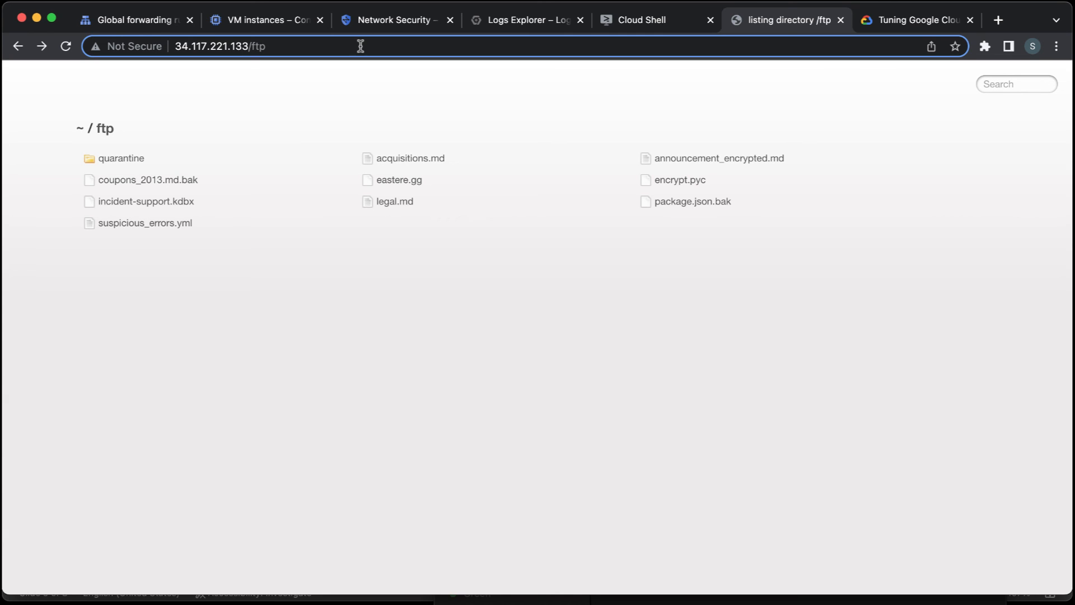
key("shift+Left")
key("shift+Left")
key("shift+Left")
key("shift+Left")
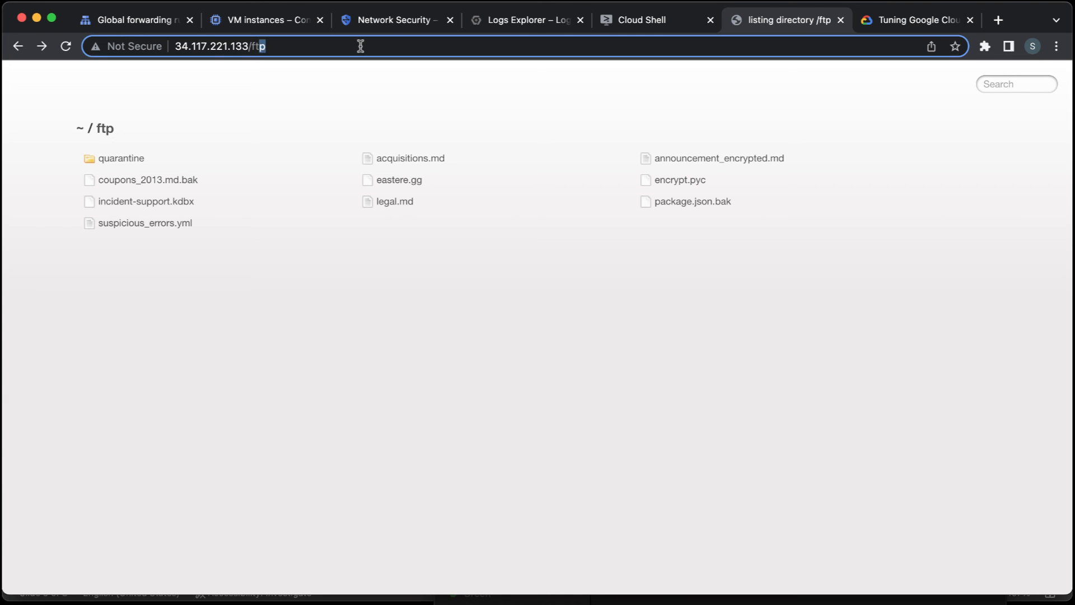
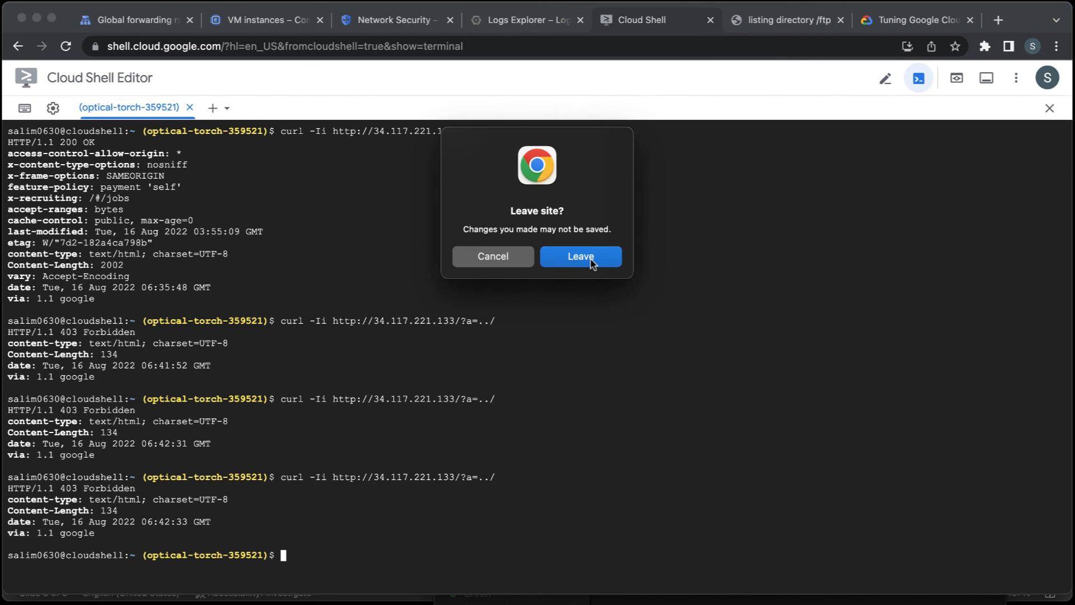
Close the Cloud Shell page and start a new rule in owasp-security-policy with the description "prevent ftp".
left_click(582, 257)
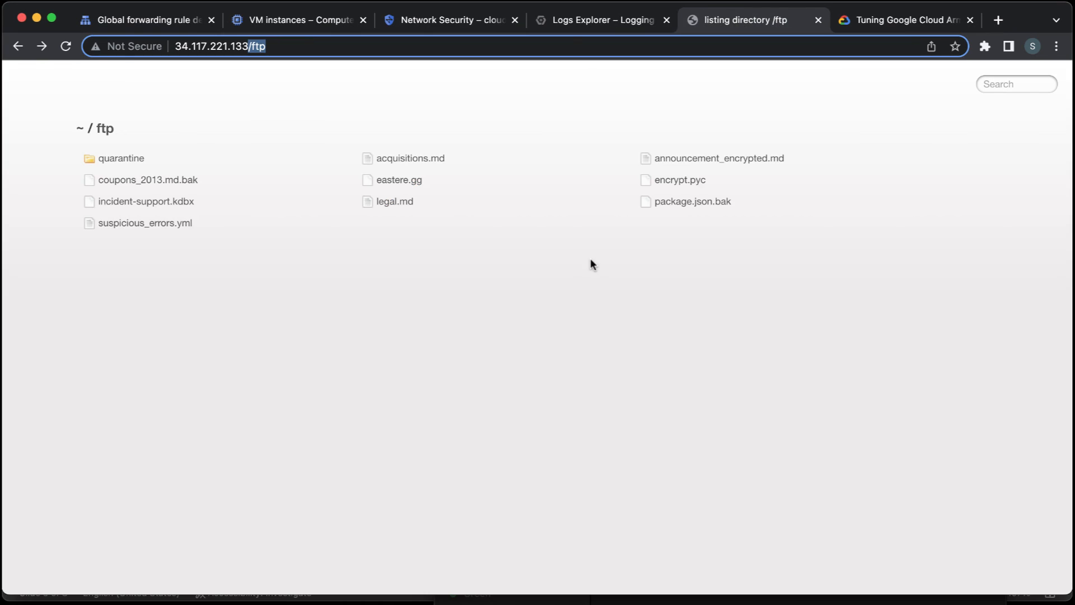
left_click(459, 21)
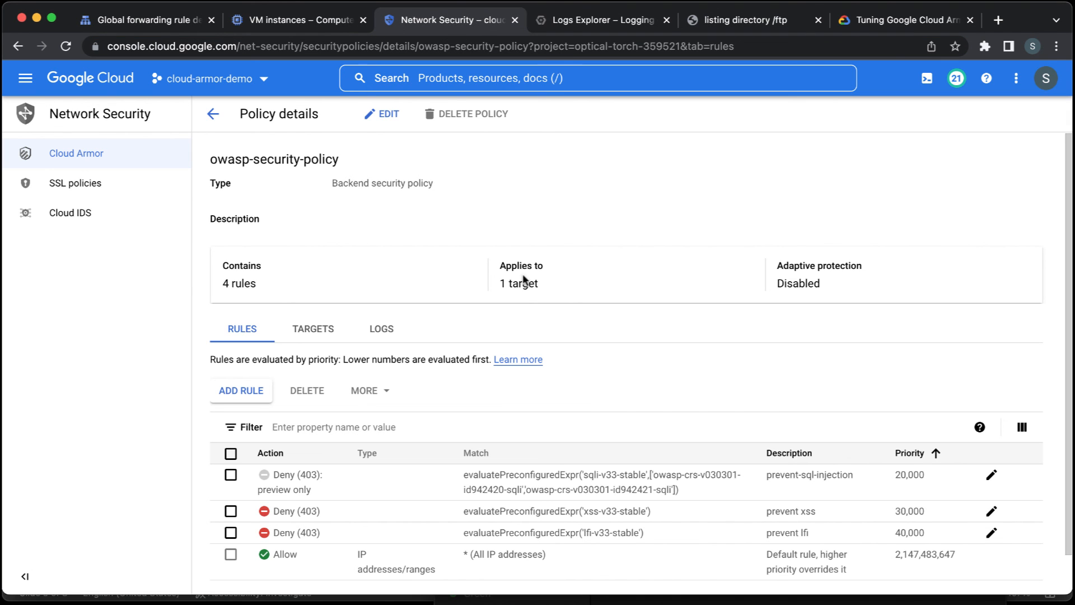
left_click(258, 393)
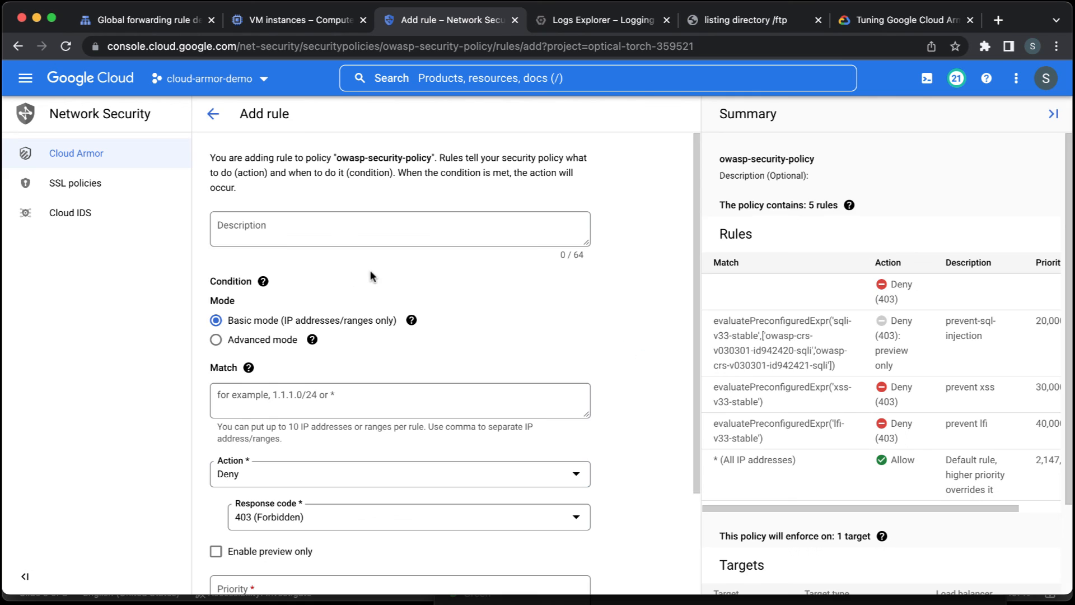
left_click(371, 227)
type("p")
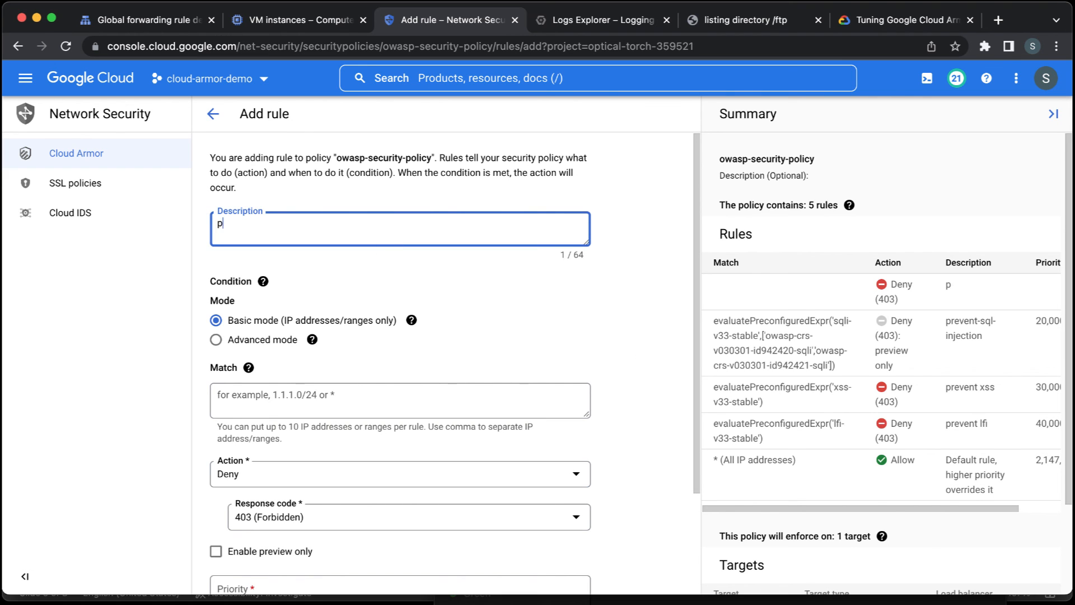
type("revent ftp")
Switch the rule's condition to Advanced mode and enter the match expression request.path.matches('/ftp').
scroll(372, 227, "down", 1)
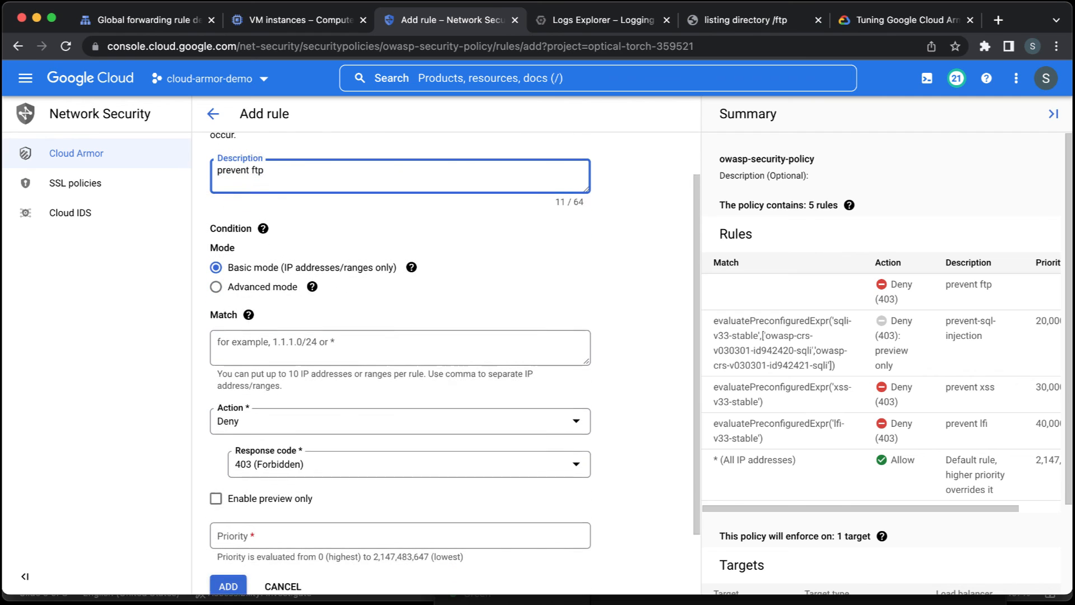
left_click(287, 280)
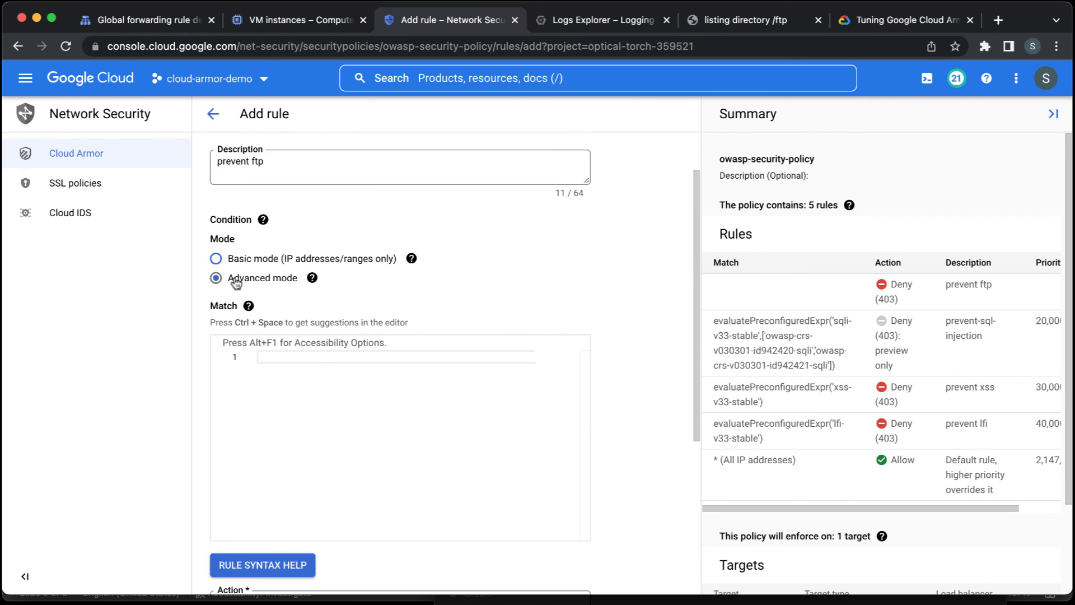
left_click(303, 358)
type("e")
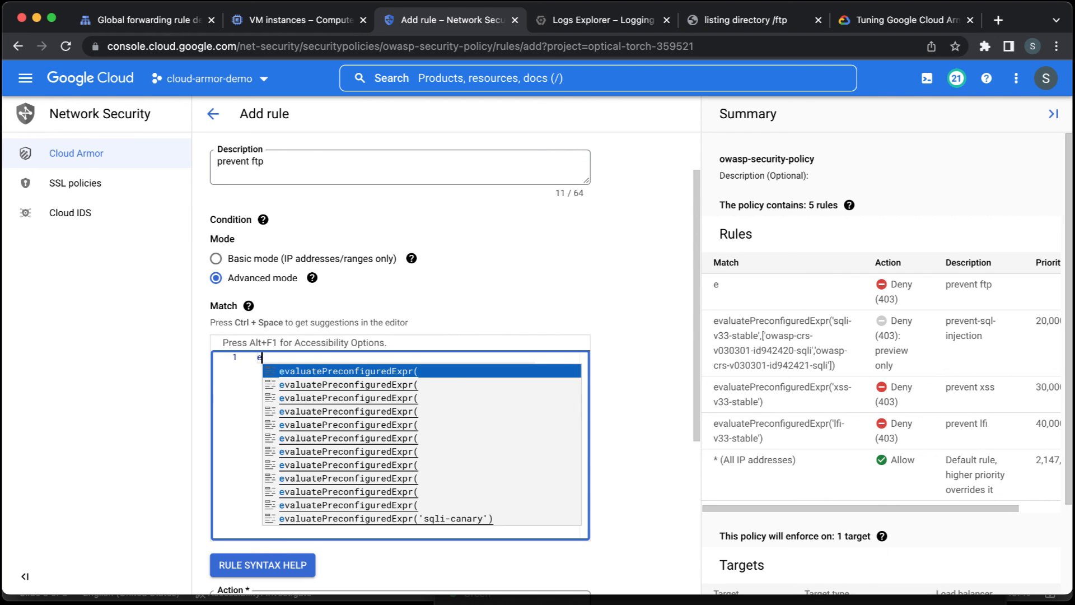
key("BackSpace")
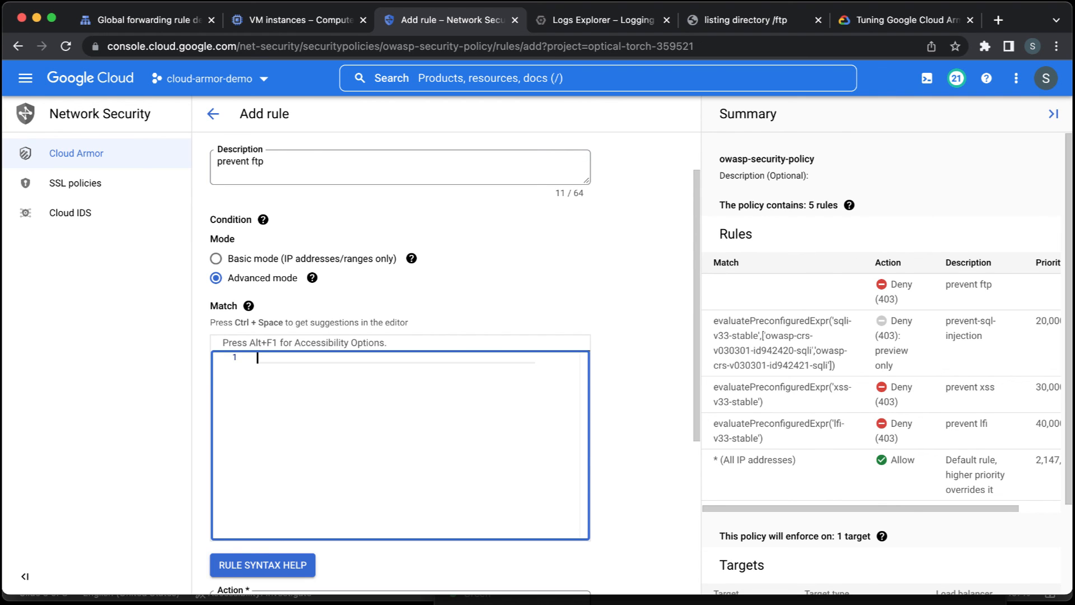
type("re")
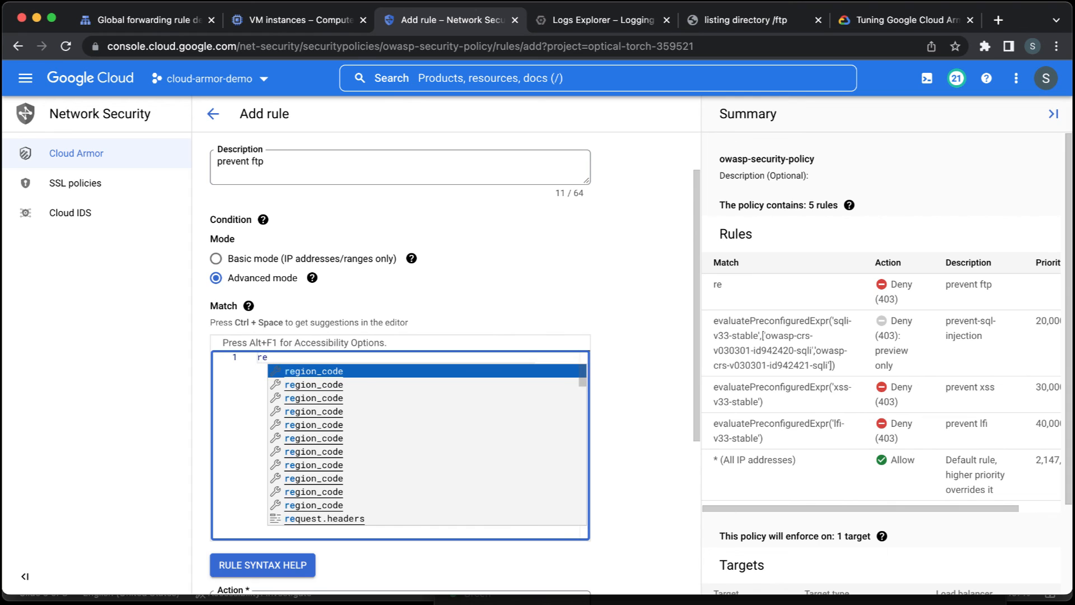
type("q")
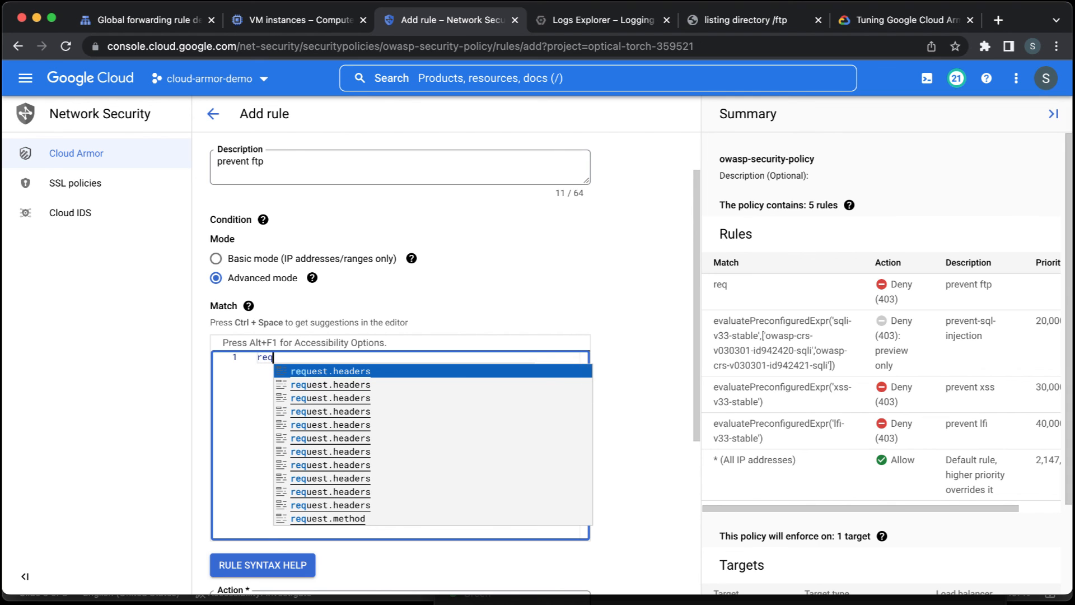
type("uest")
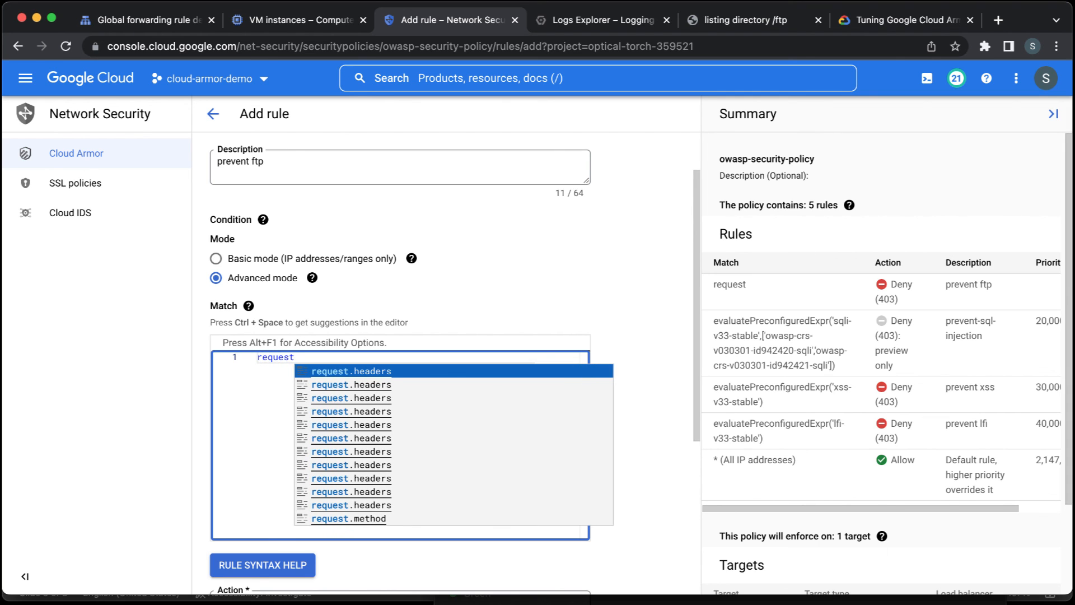
type(".path")
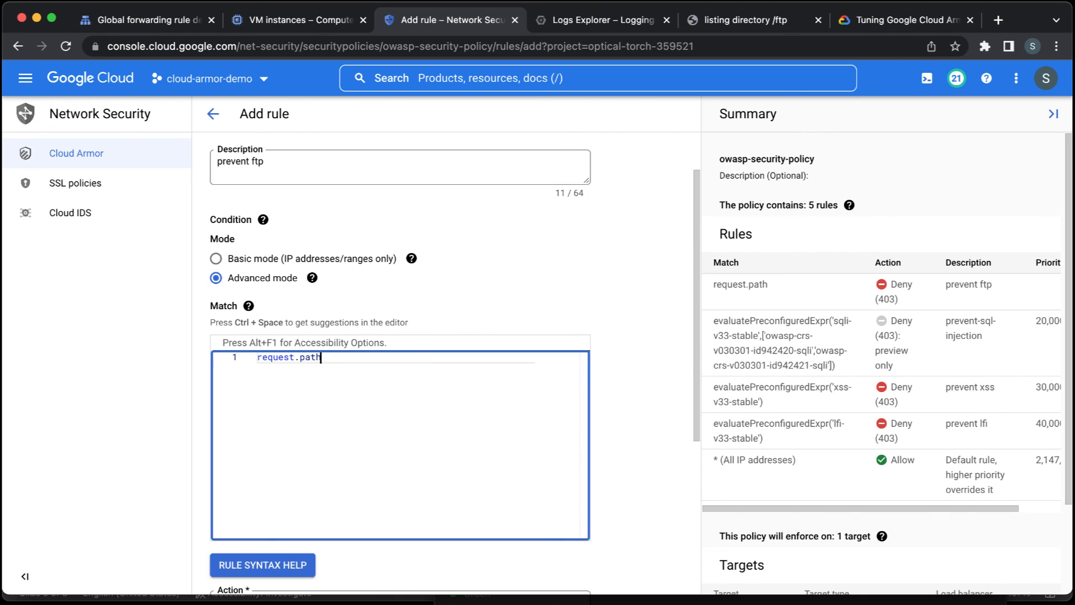
type(".ma")
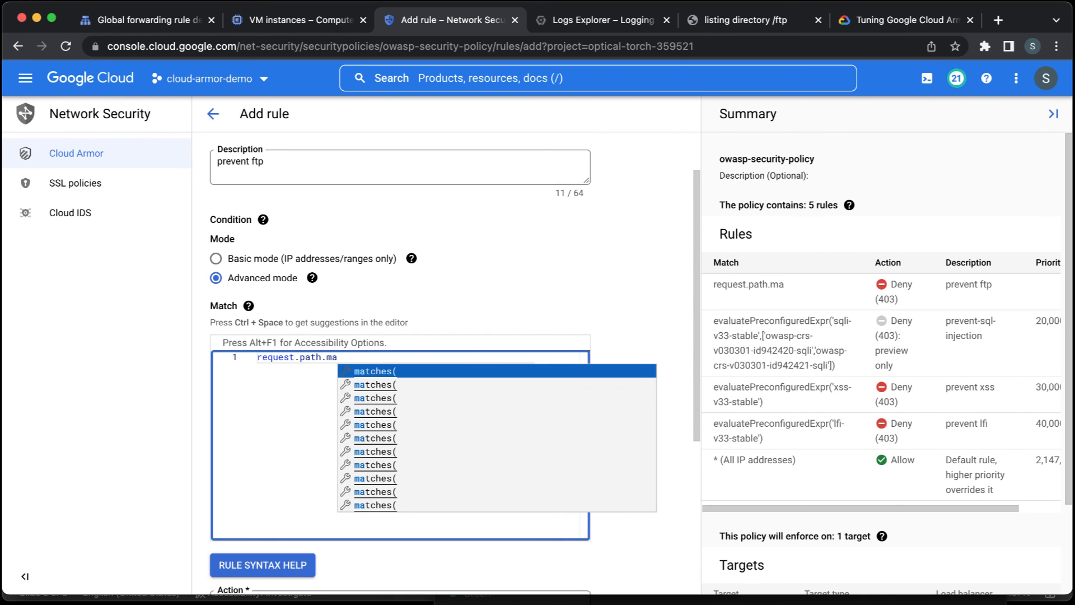
key("Return")
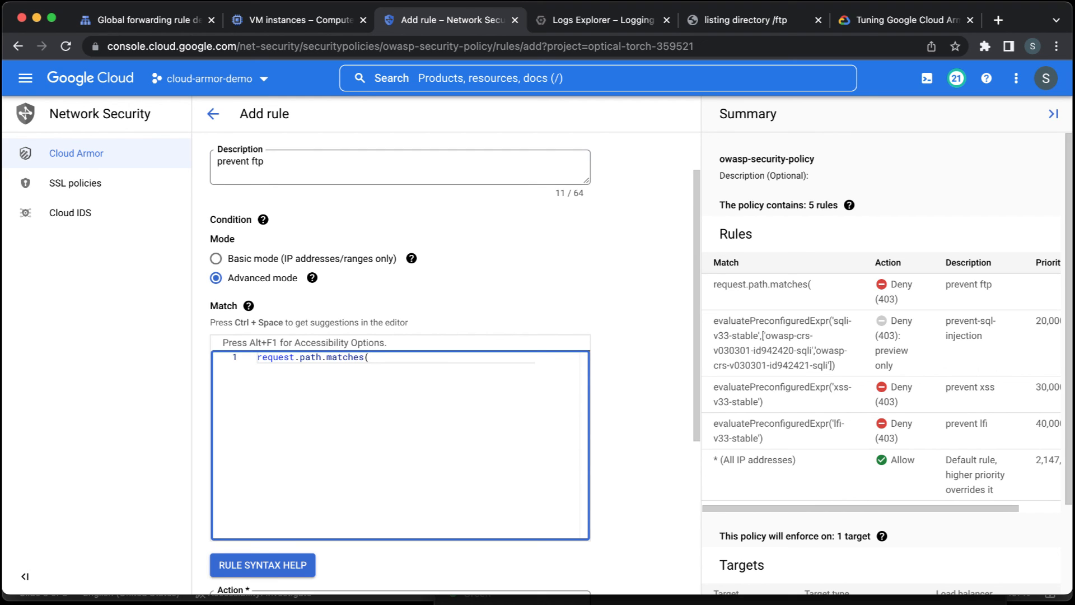
type("'/ftp')")
Set the priority of the new deny rule to 50000.
scroll(642, 394, "down", 1)
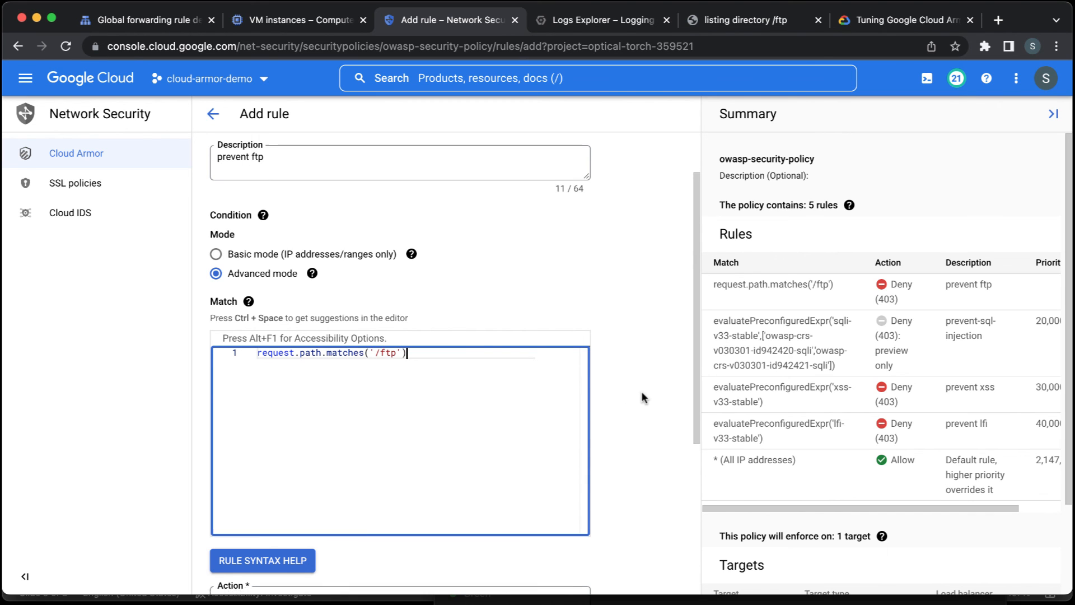
scroll(642, 397, "down", 5)
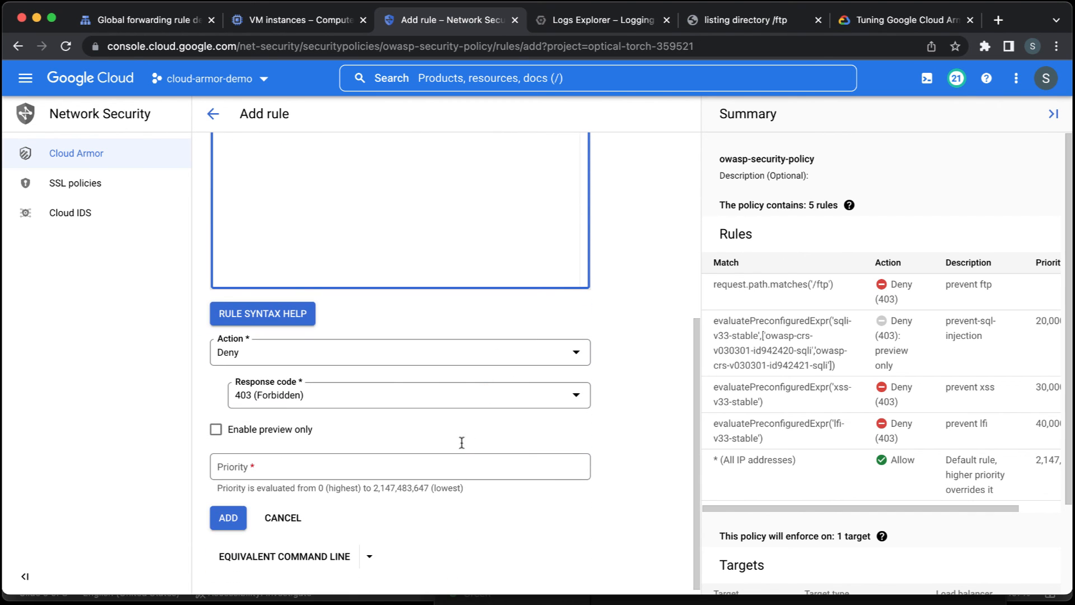
left_click(456, 463)
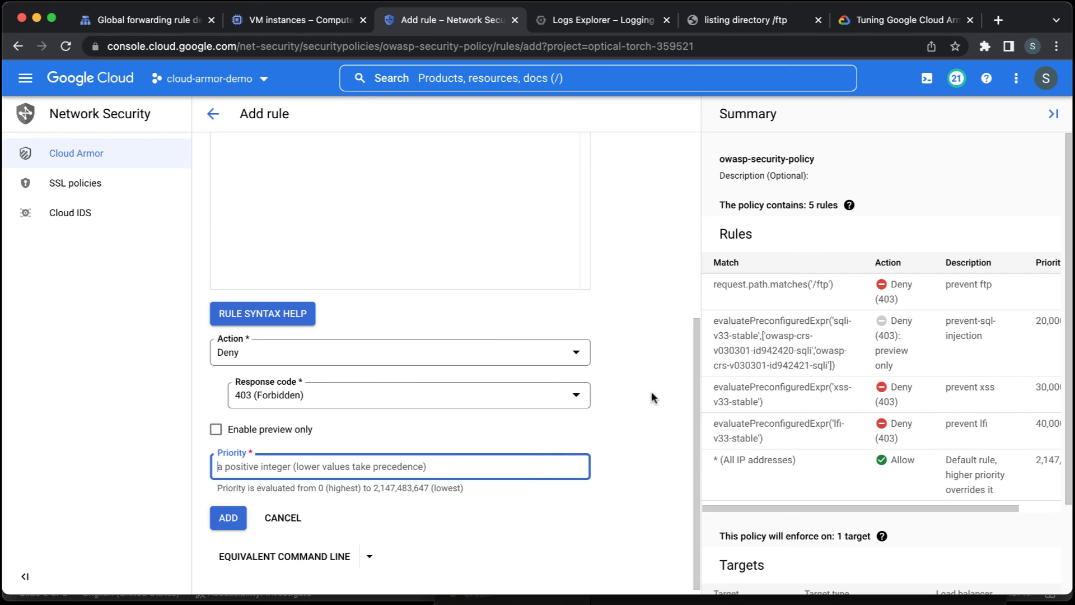
type("50000")
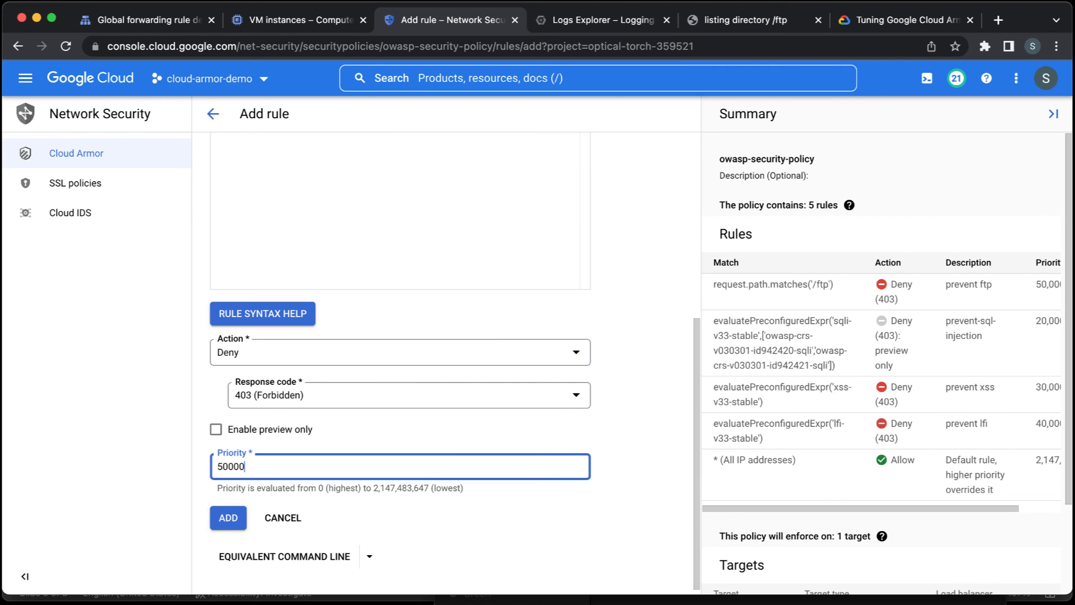
Review the /ftp match expression, add the rule to the security policy and dismiss the notifications.
scroll(634, 338, "up", 2)
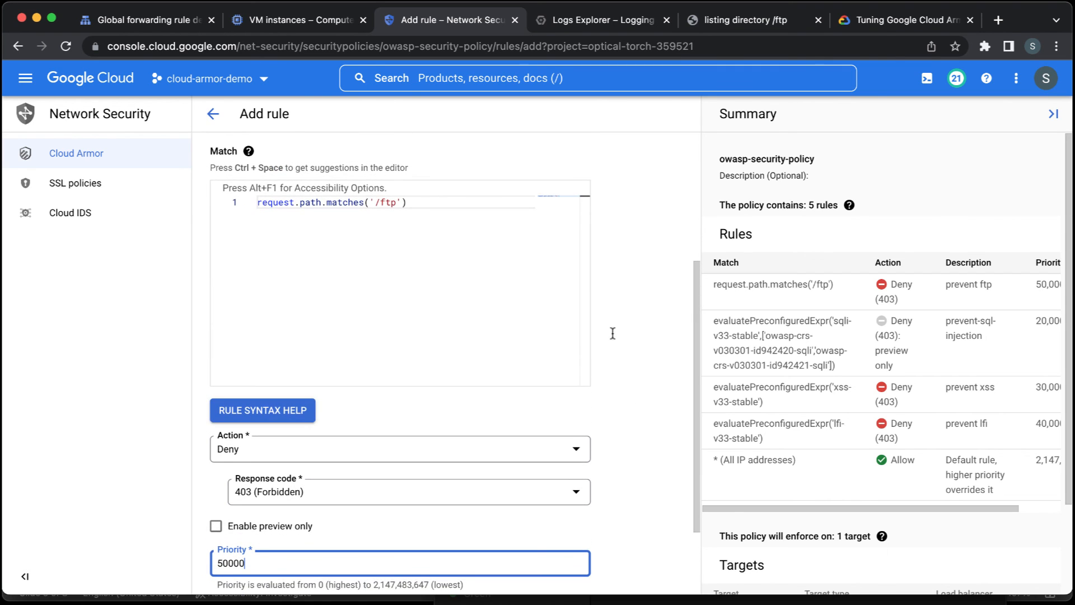
left_click(278, 203)
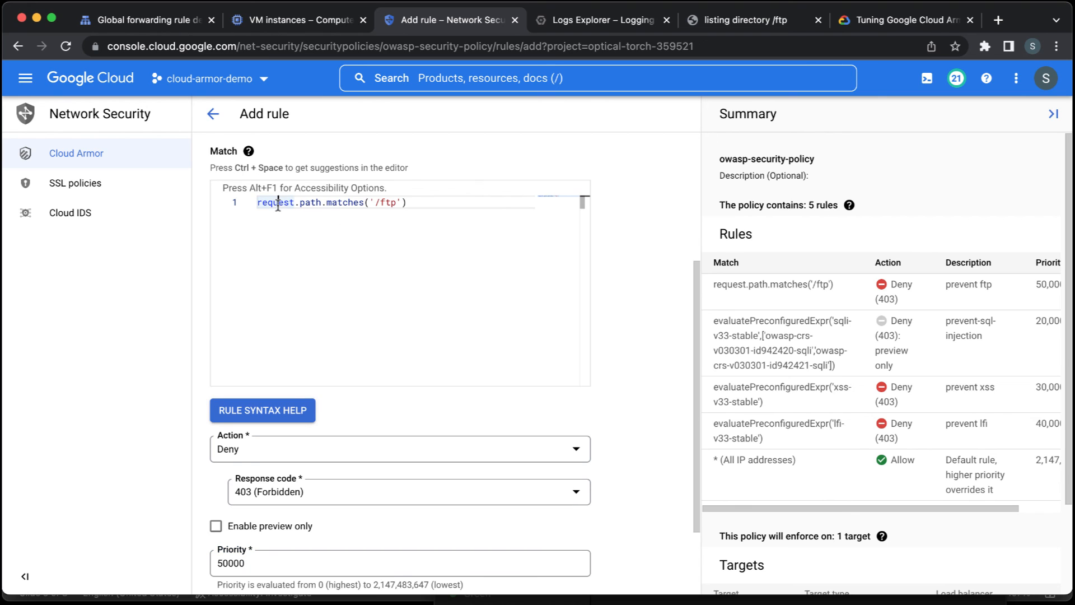
left_click(309, 203)
left_click(344, 202)
left_click(309, 202)
scroll(638, 269, "down", 1)
scroll(637, 271, "down", 3)
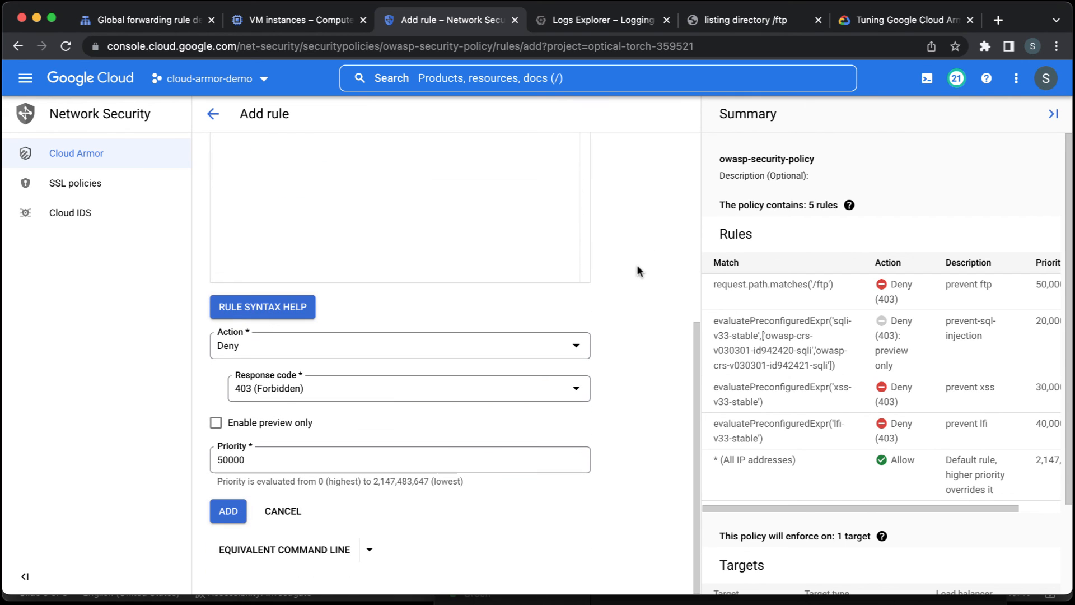
left_click(231, 518)
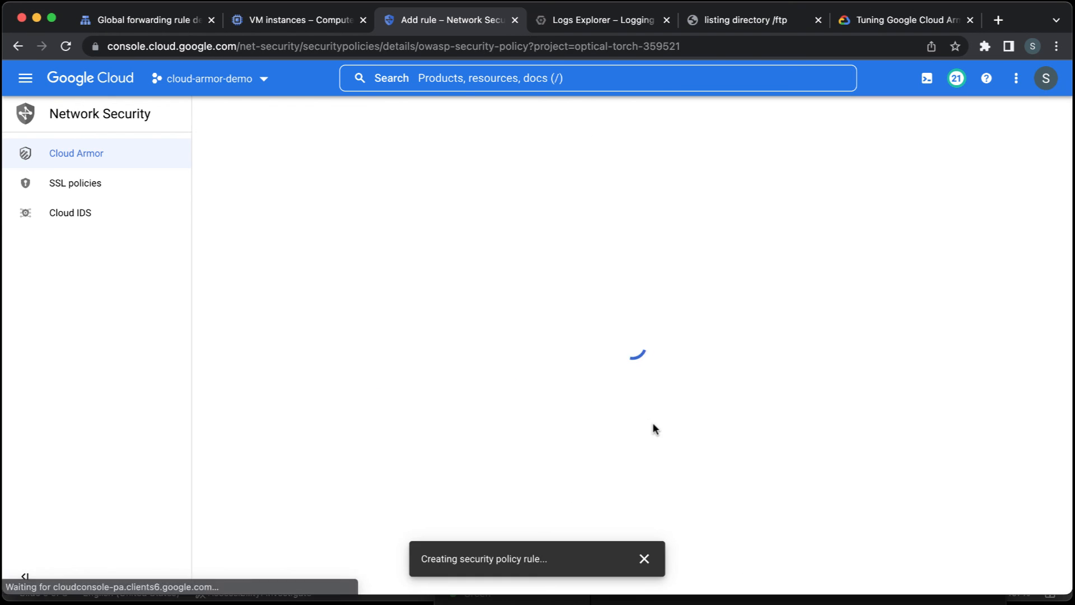
left_click(644, 559)
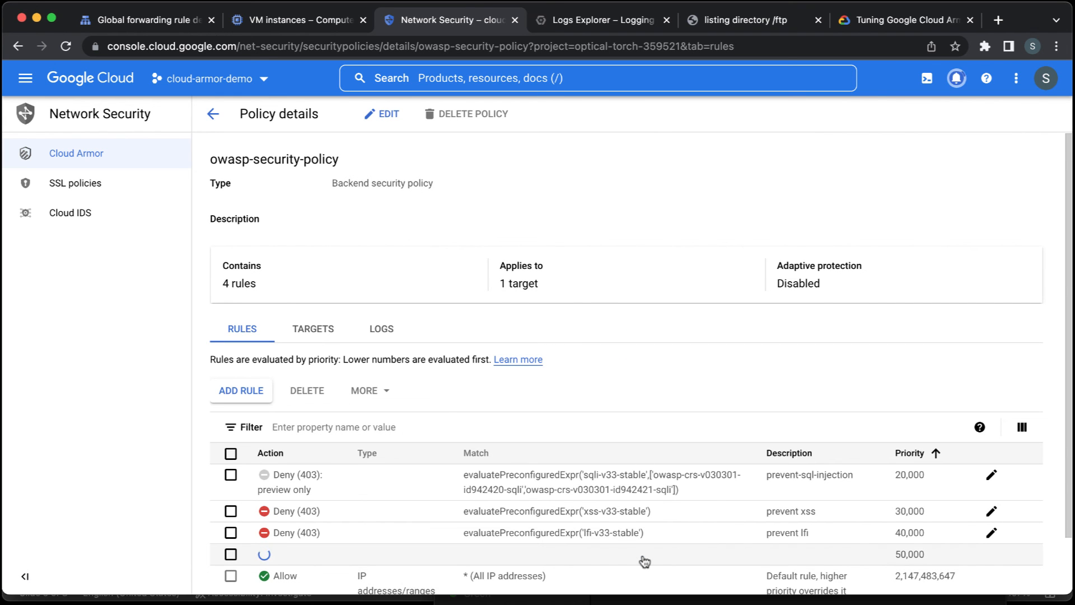
scroll(644, 560, "down", 2)
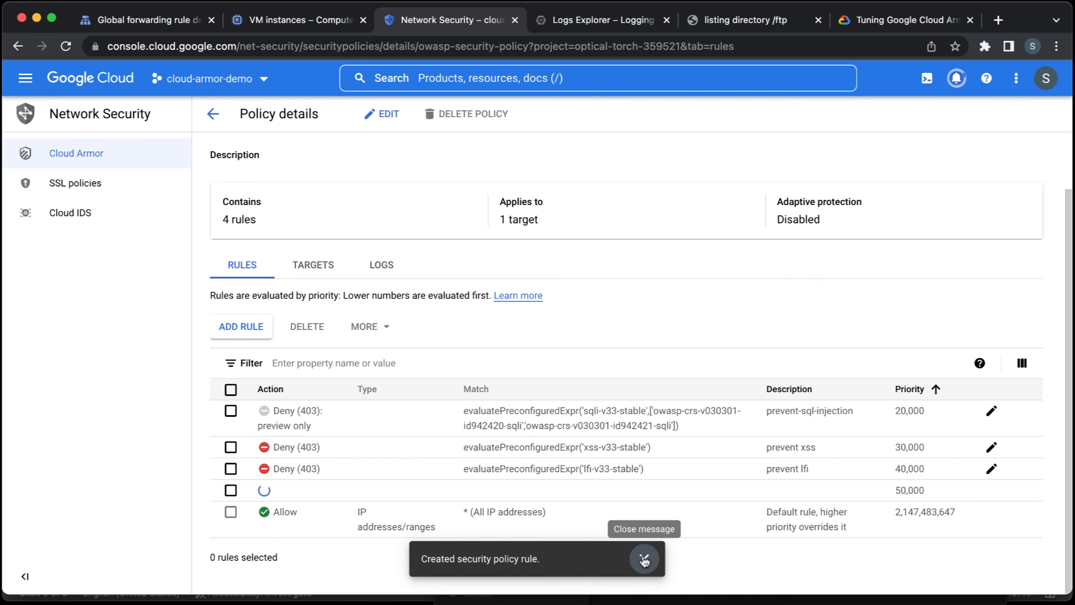
left_click(643, 560)
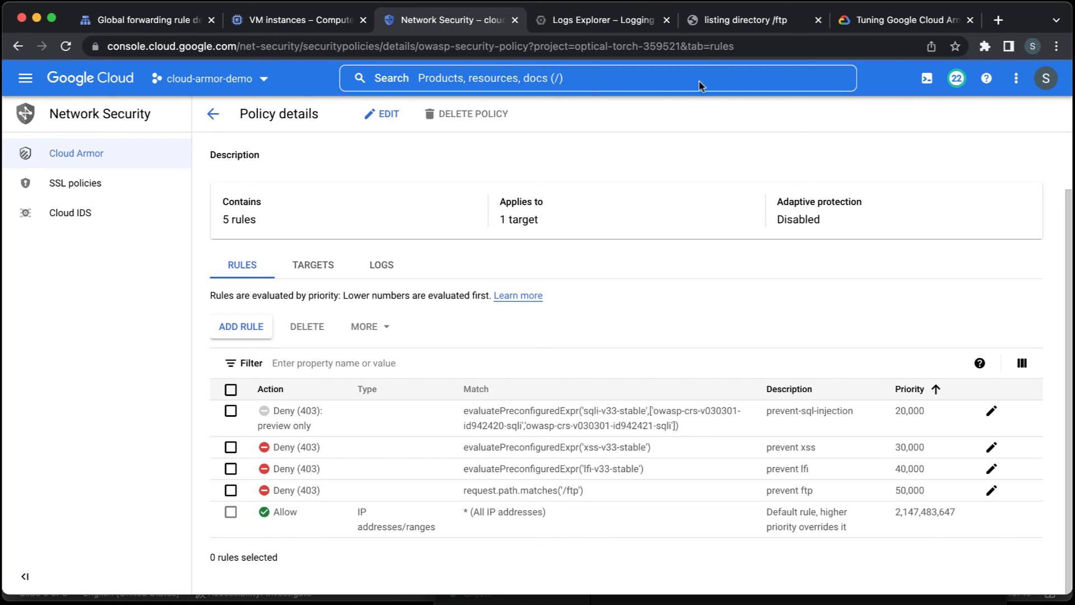
Reload the Juice Shop page 34.117.221.133/ftp to test the new rule and examine the response.
left_click(719, 23)
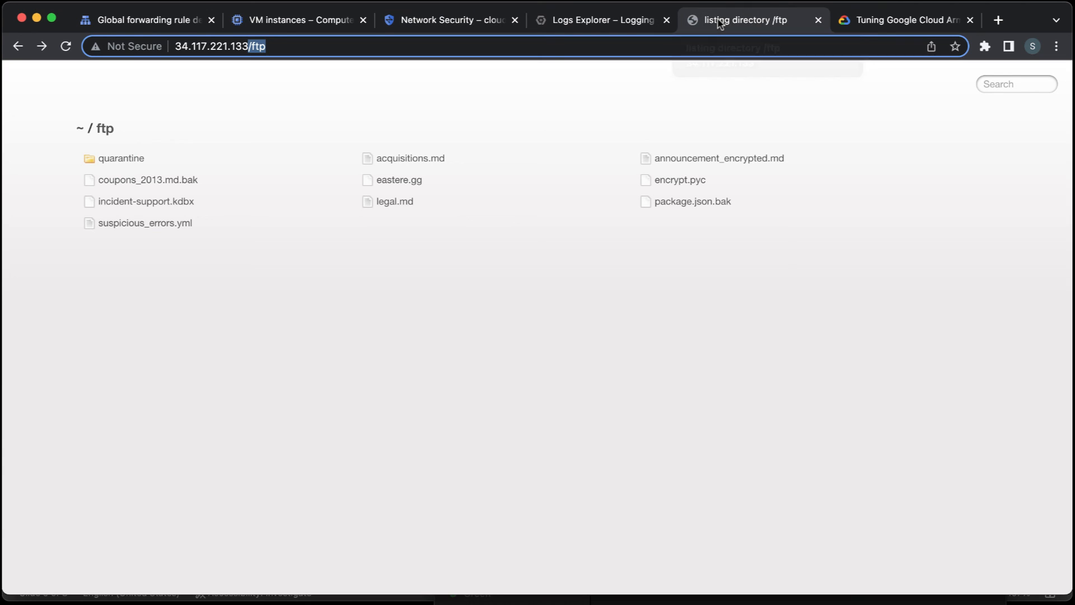
left_click(677, 49)
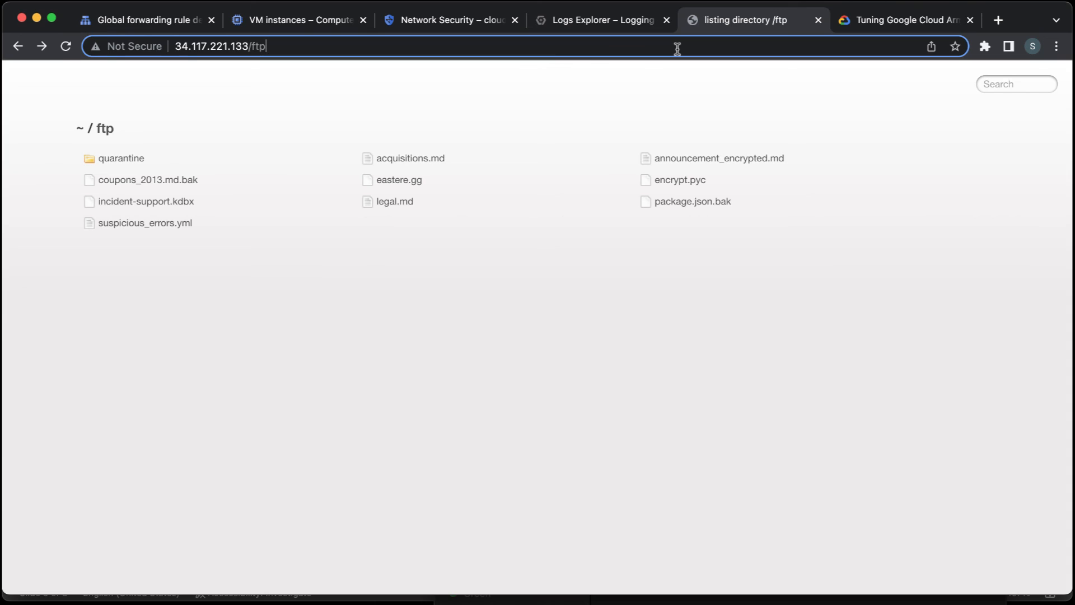
key("Return")
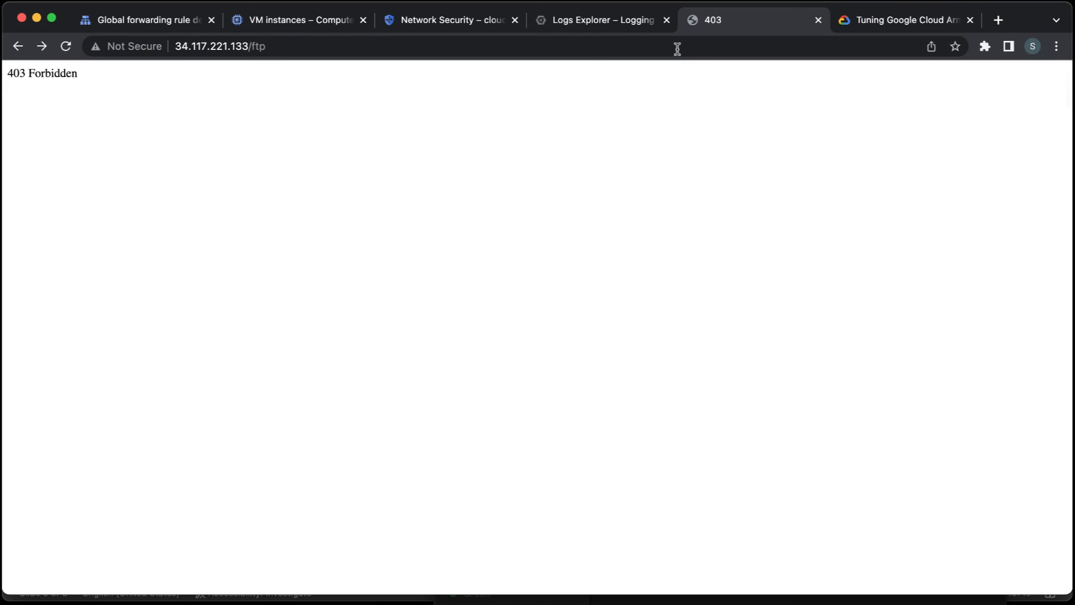
triple_click(59, 73)
left_click(59, 72)
Request 34.117.221.133/ftp/legal.md to test whether the rule also covers files in the directory, and examine the response.
left_click(308, 47)
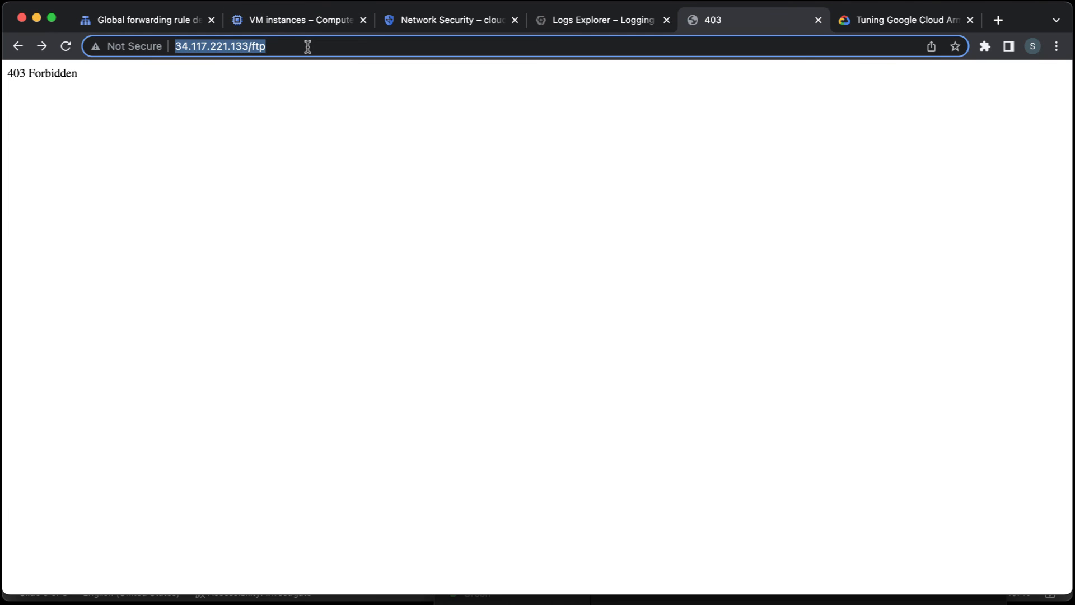
left_click(307, 46)
type("/")
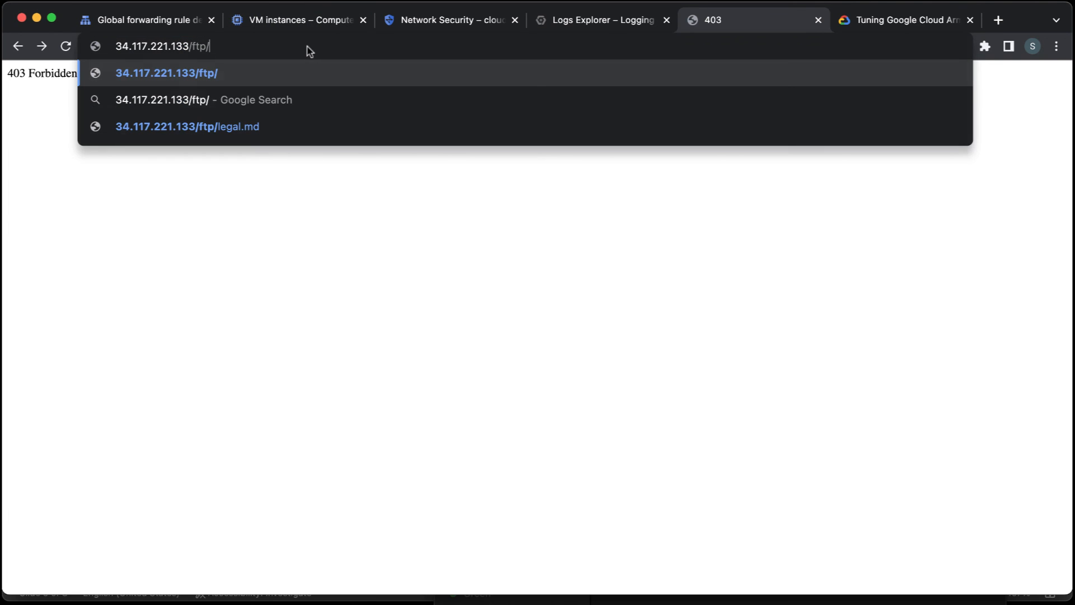
key("Down")
key("Down")
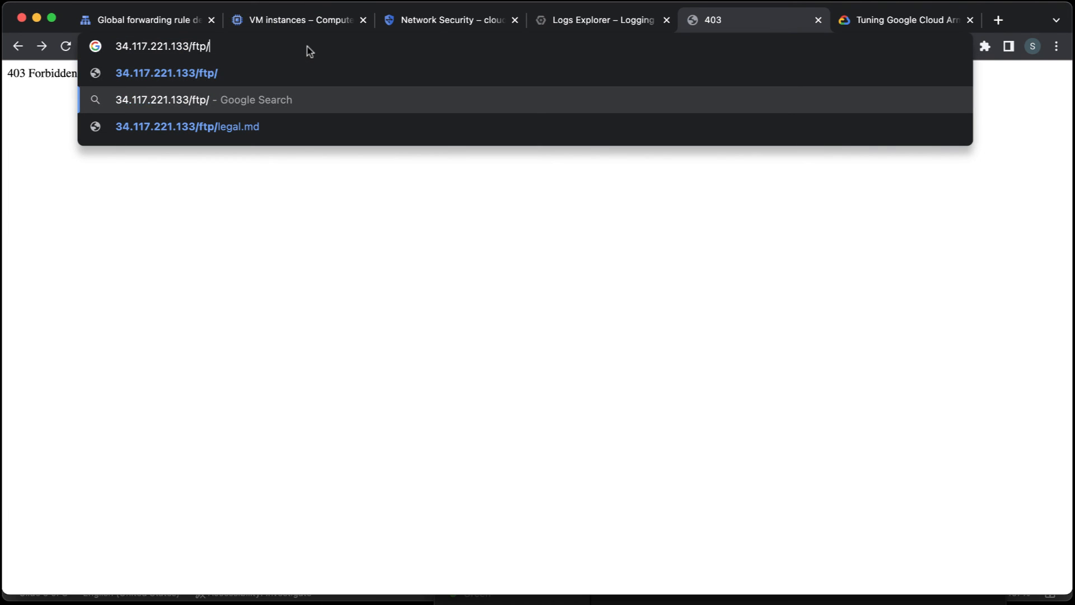
key("Return")
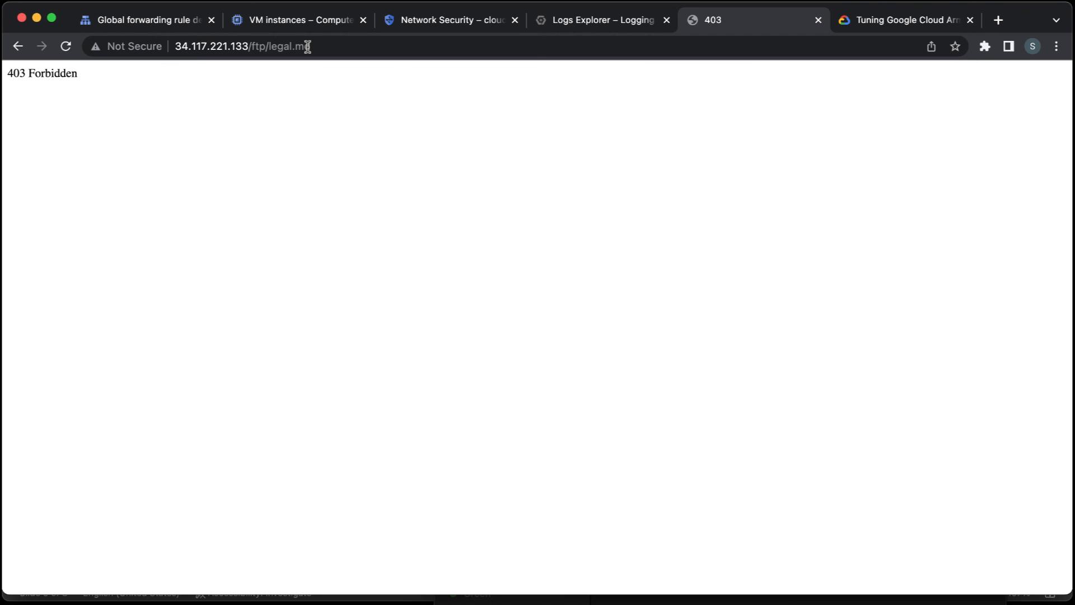
triple_click(51, 76)
left_click(52, 76)
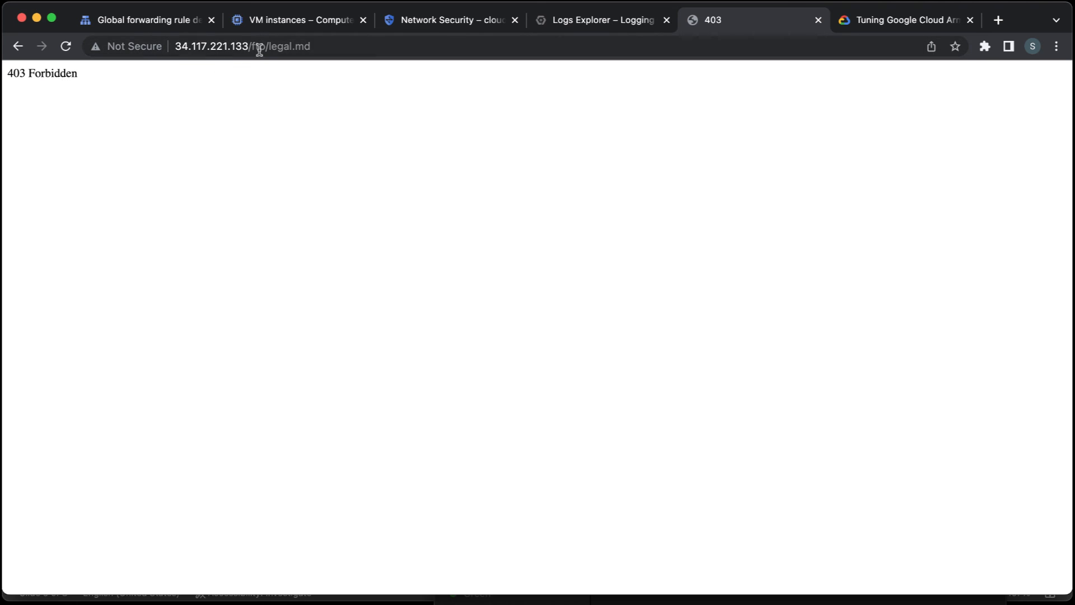